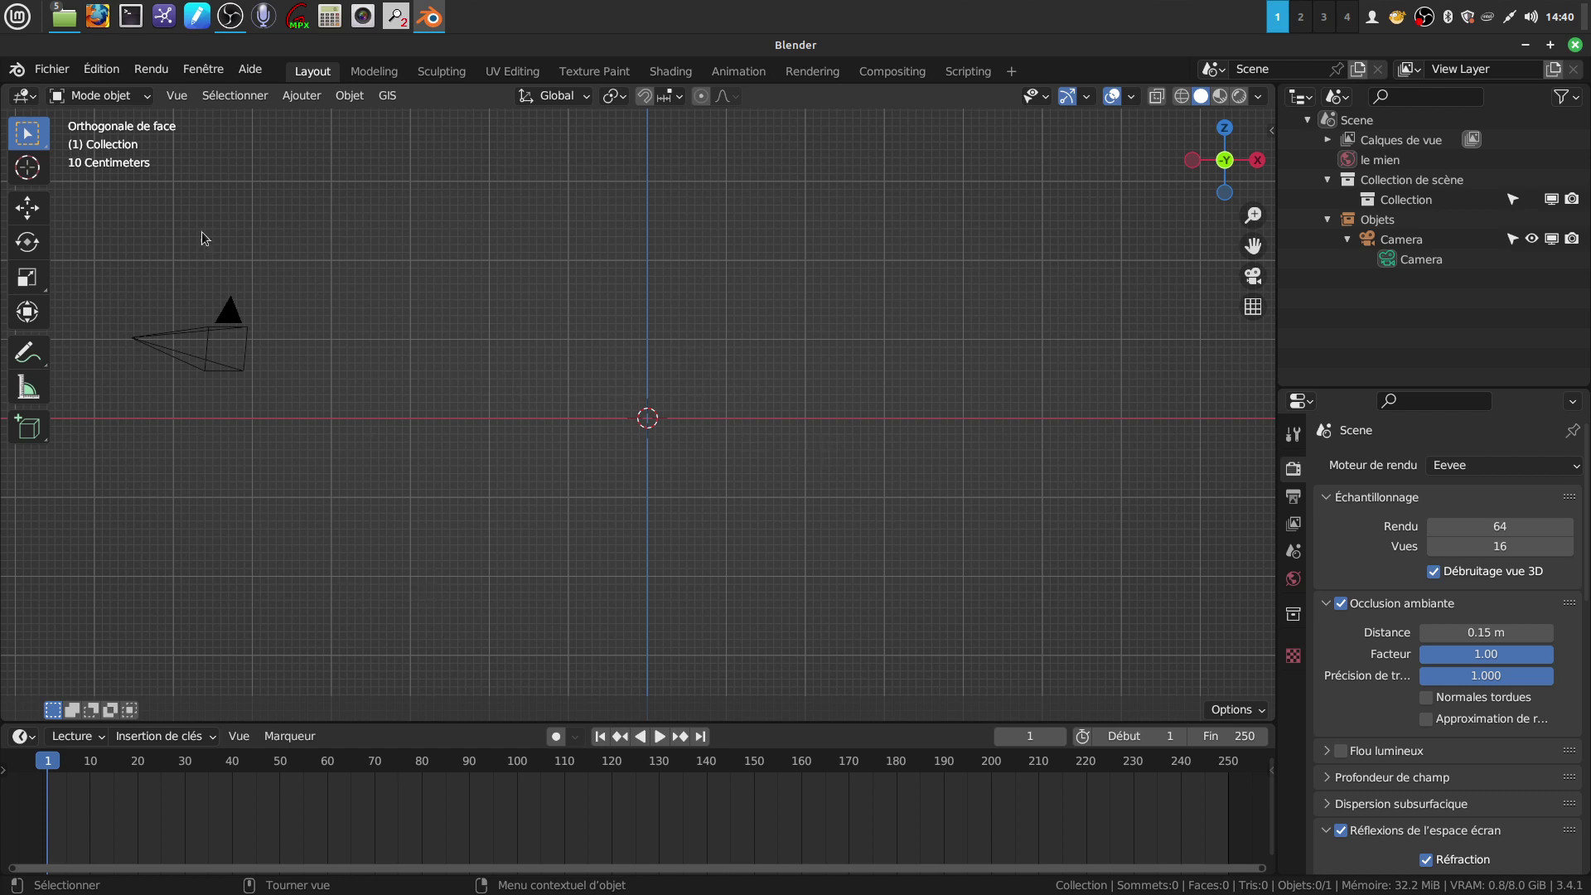
Step: Add a cube and stretch it along the X axis in Edit mode
click(300, 96)
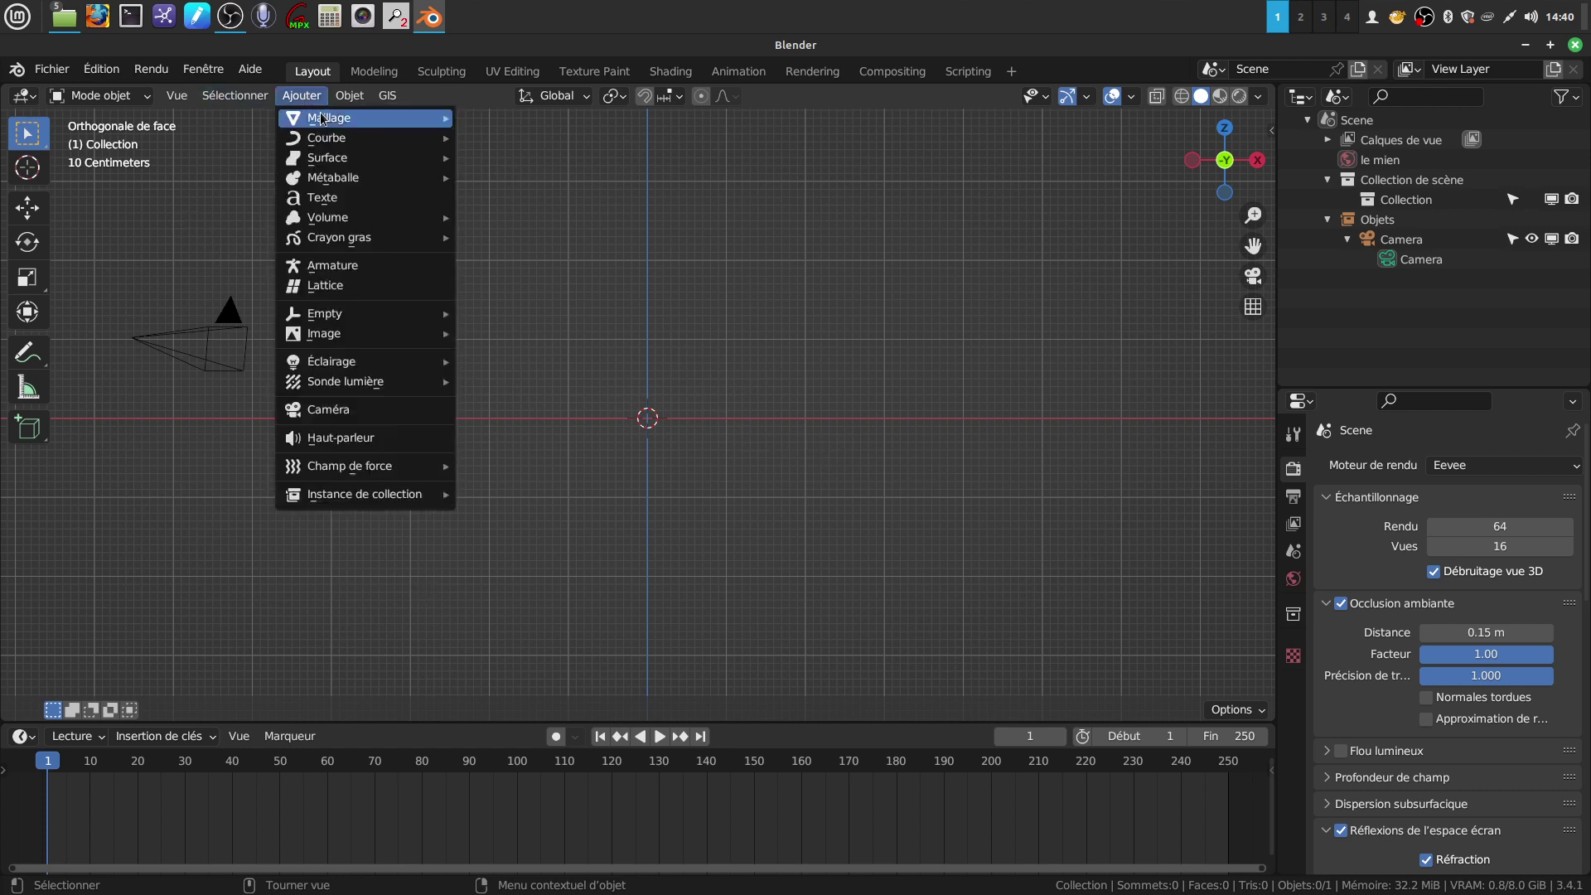
mouse_move(330, 117)
click(518, 138)
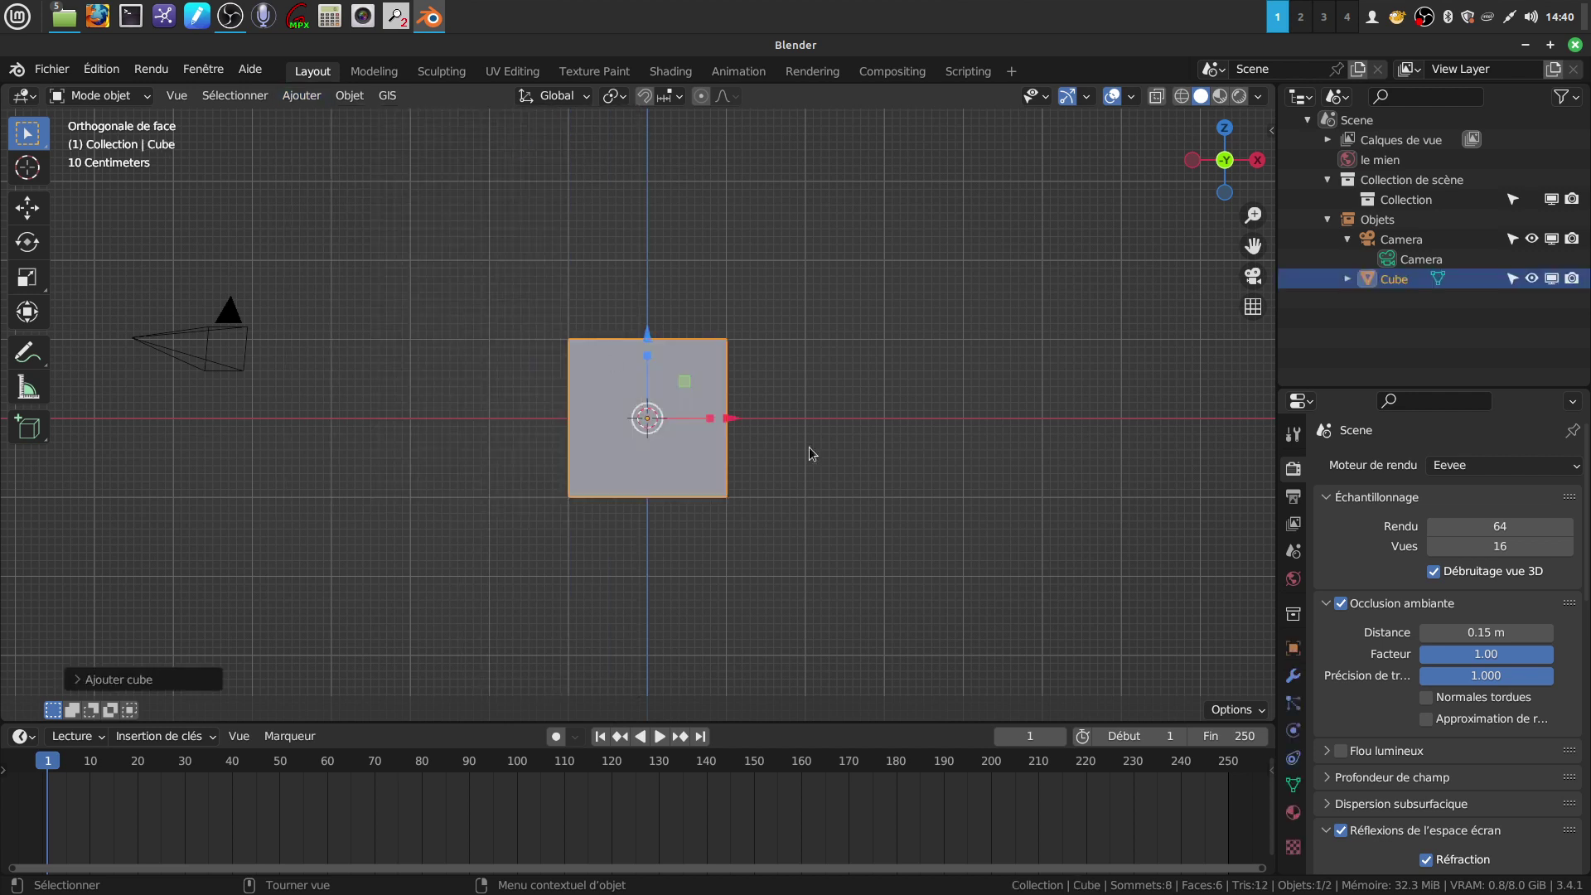
key(Tab)
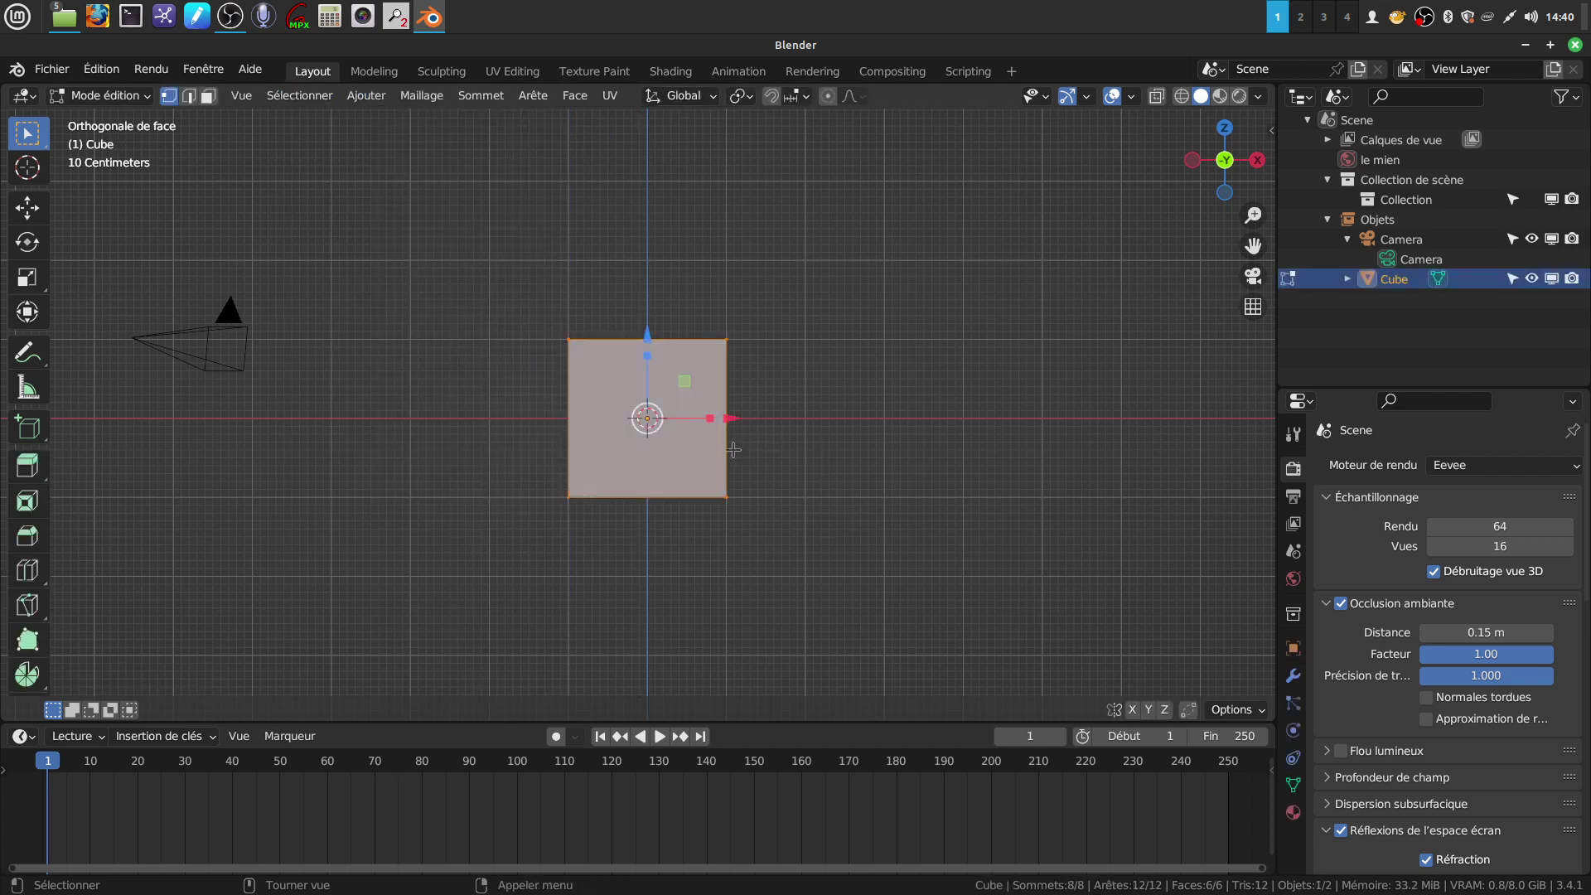
drag(709, 420, 756, 420)
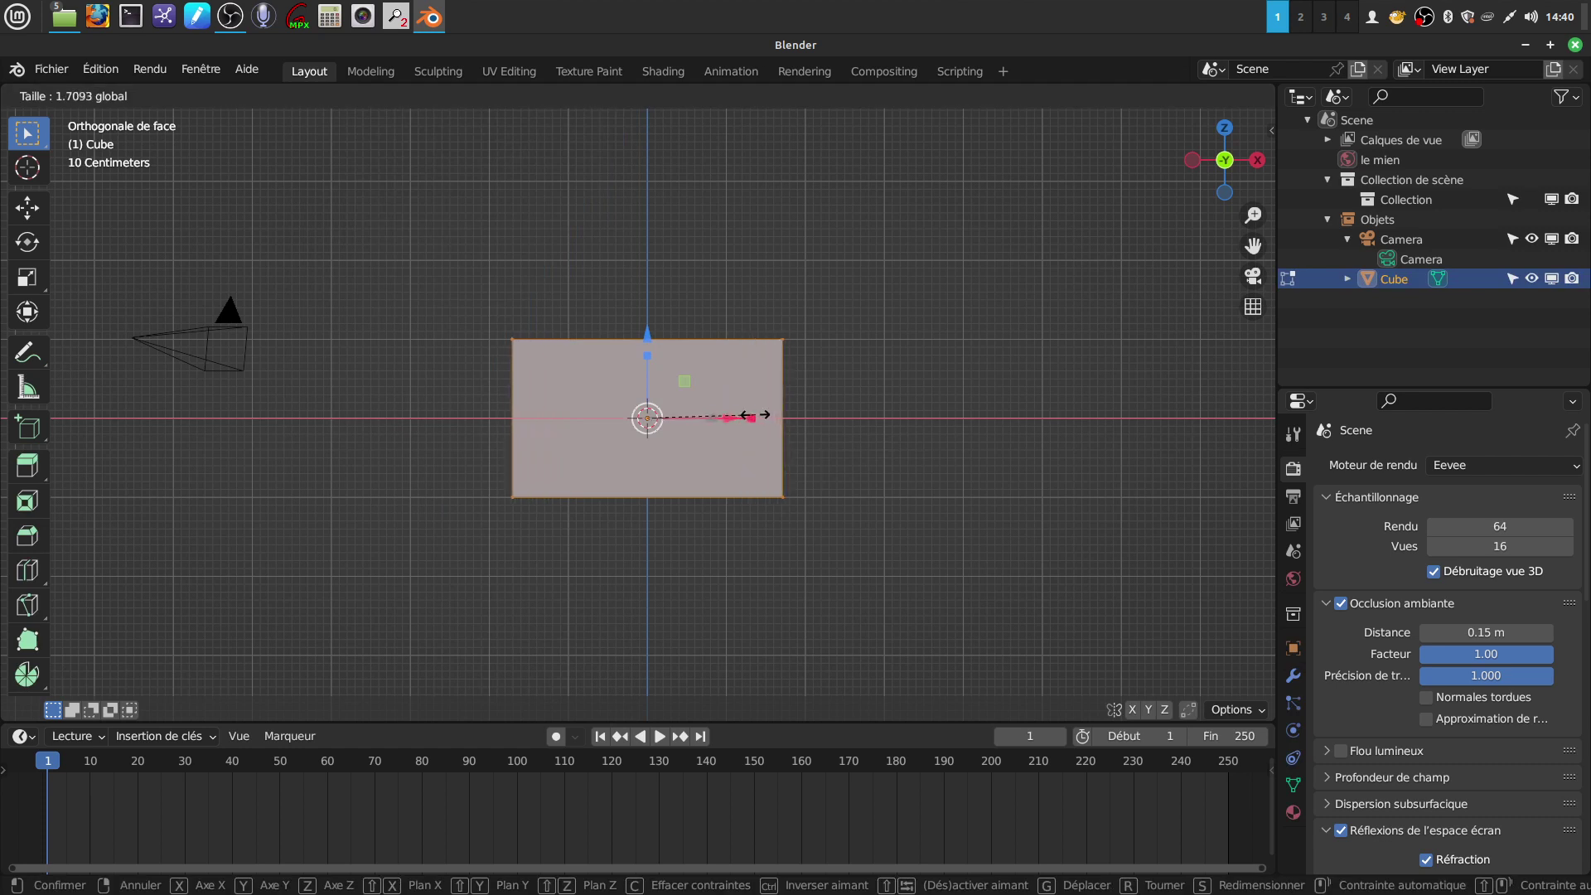
mouse_move(756, 420)
middle_down()
mouse_move(709, 399)
mouse_move(715, 457)
middle_up()
Step: Lower the cube's top face and enlarge it so the sides slope outward
key(alt+a)
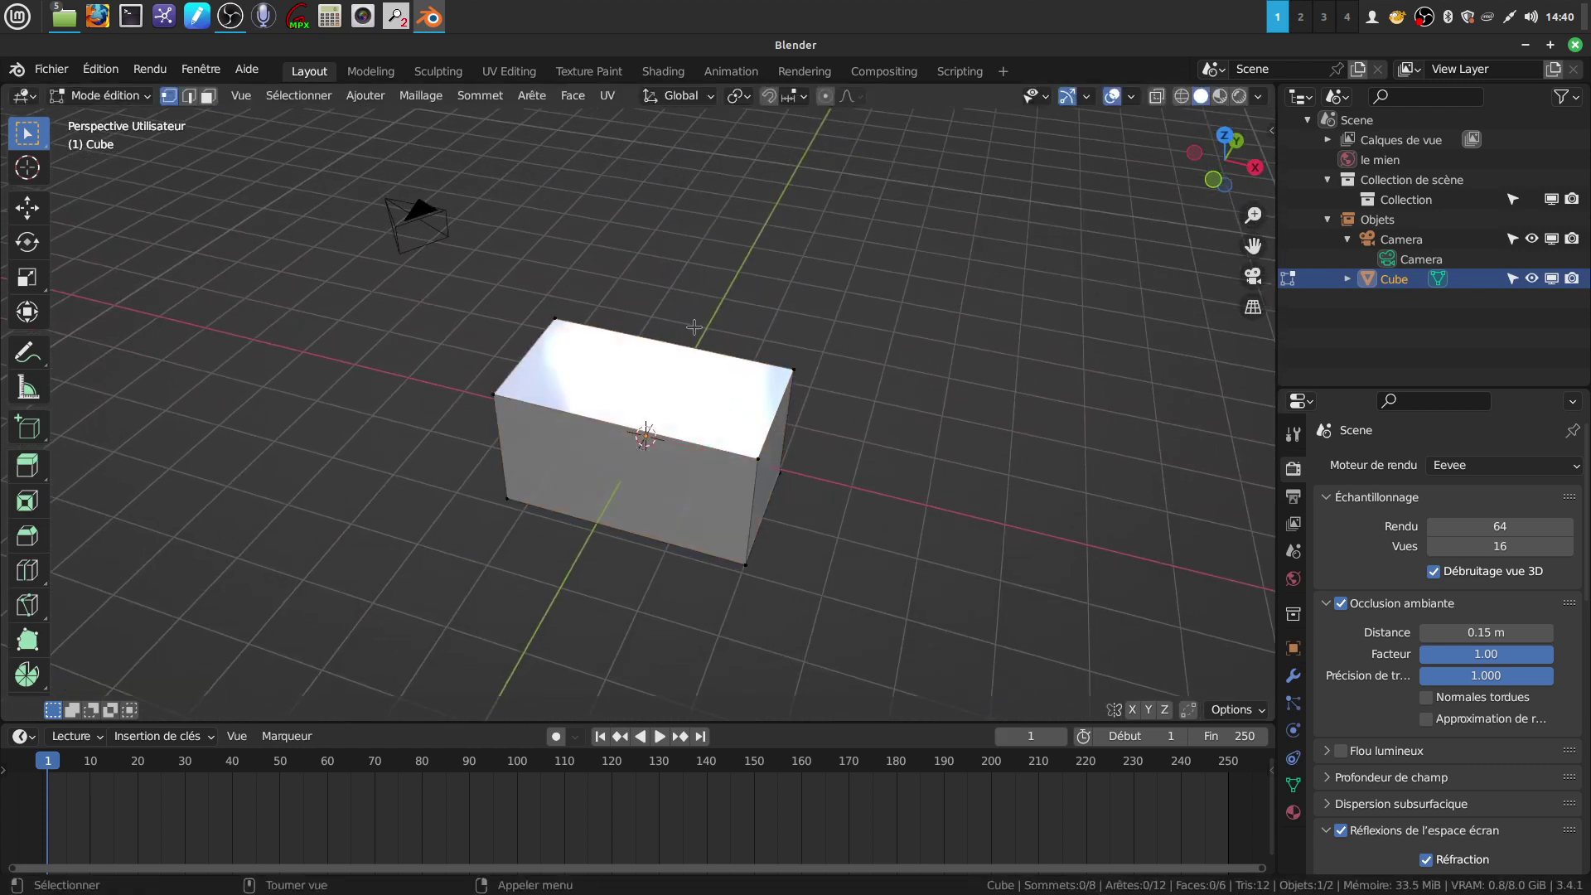
click(208, 97)
click(745, 424)
middle_drag(746, 425, 786, 340)
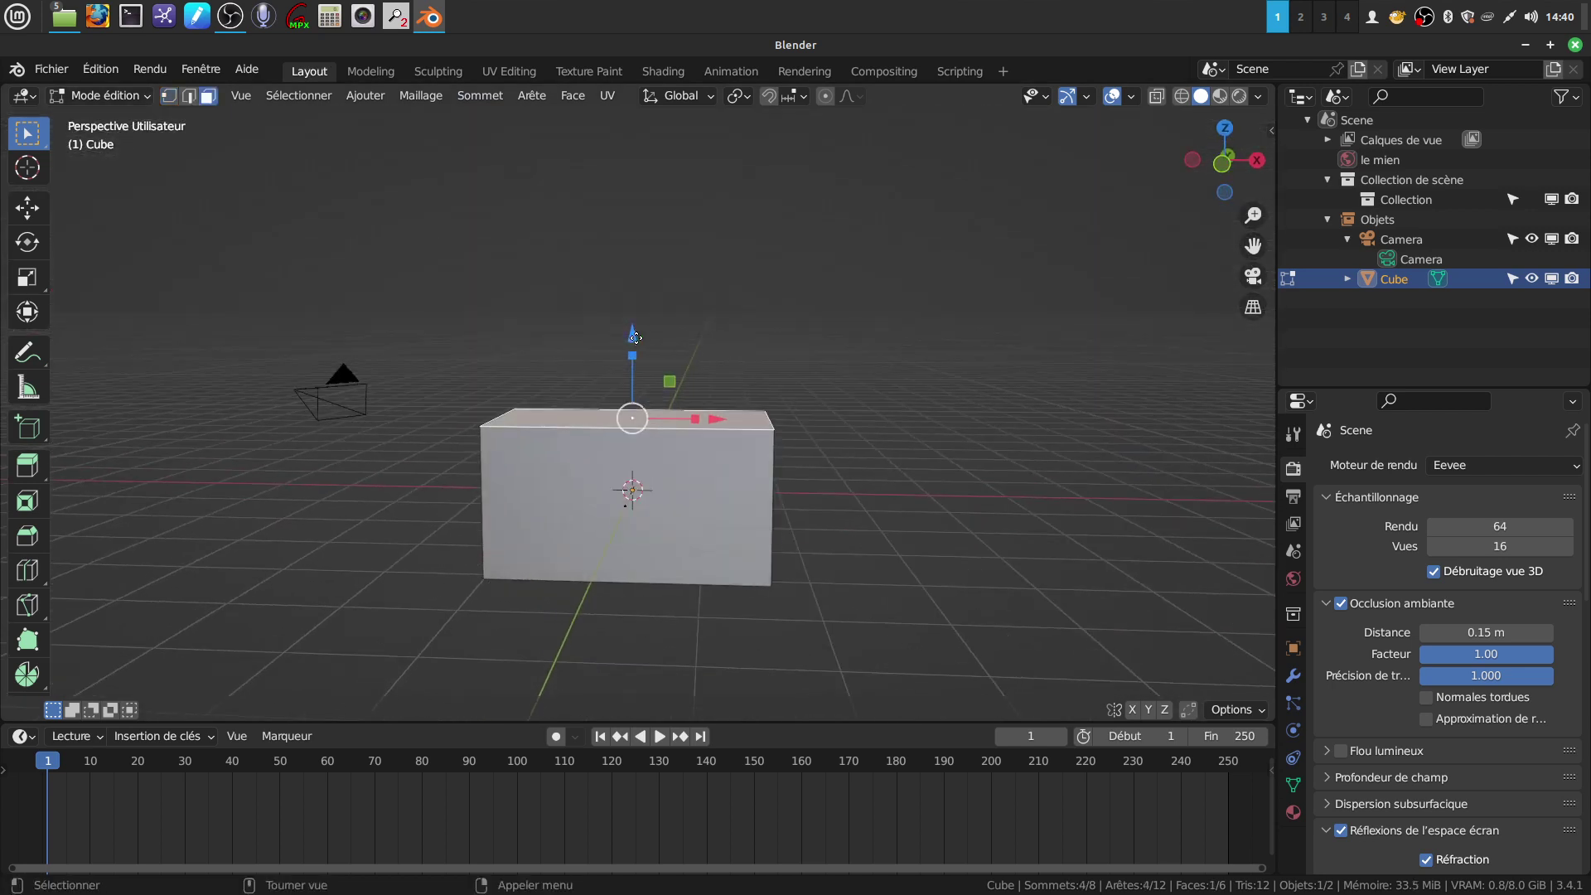
drag(634, 337, 635, 416)
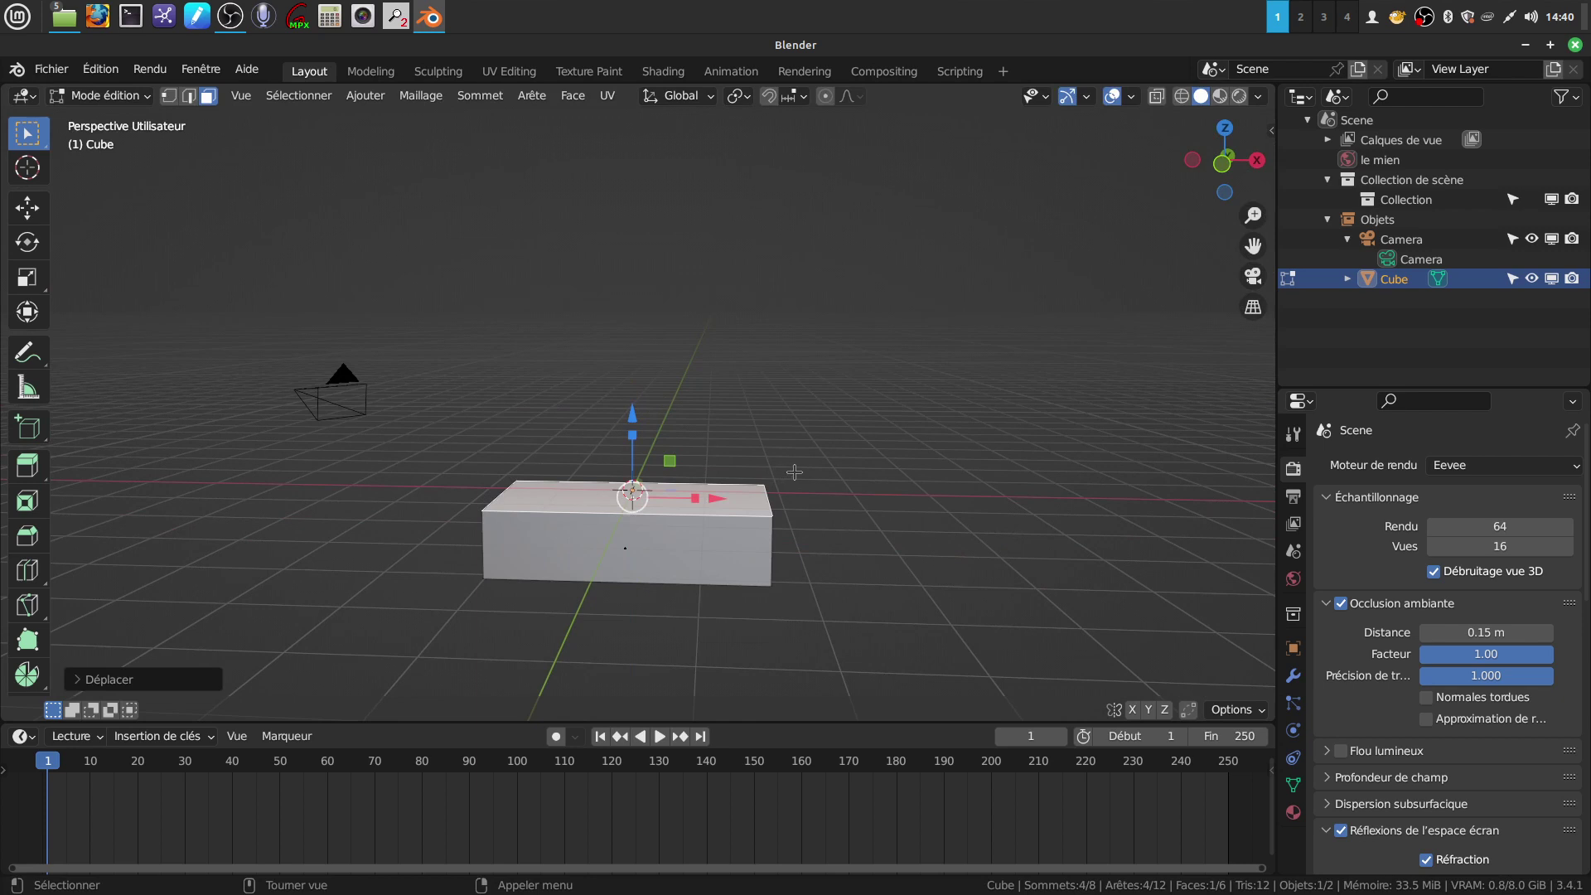
key(s)
click(824, 474)
mouse_move(866, 554)
middle_down()
mouse_move(865, 596)
mouse_move(786, 489)
middle_up()
Step: Inset a border into the top face and switch to a see-through front view
key(i)
click(867, 588)
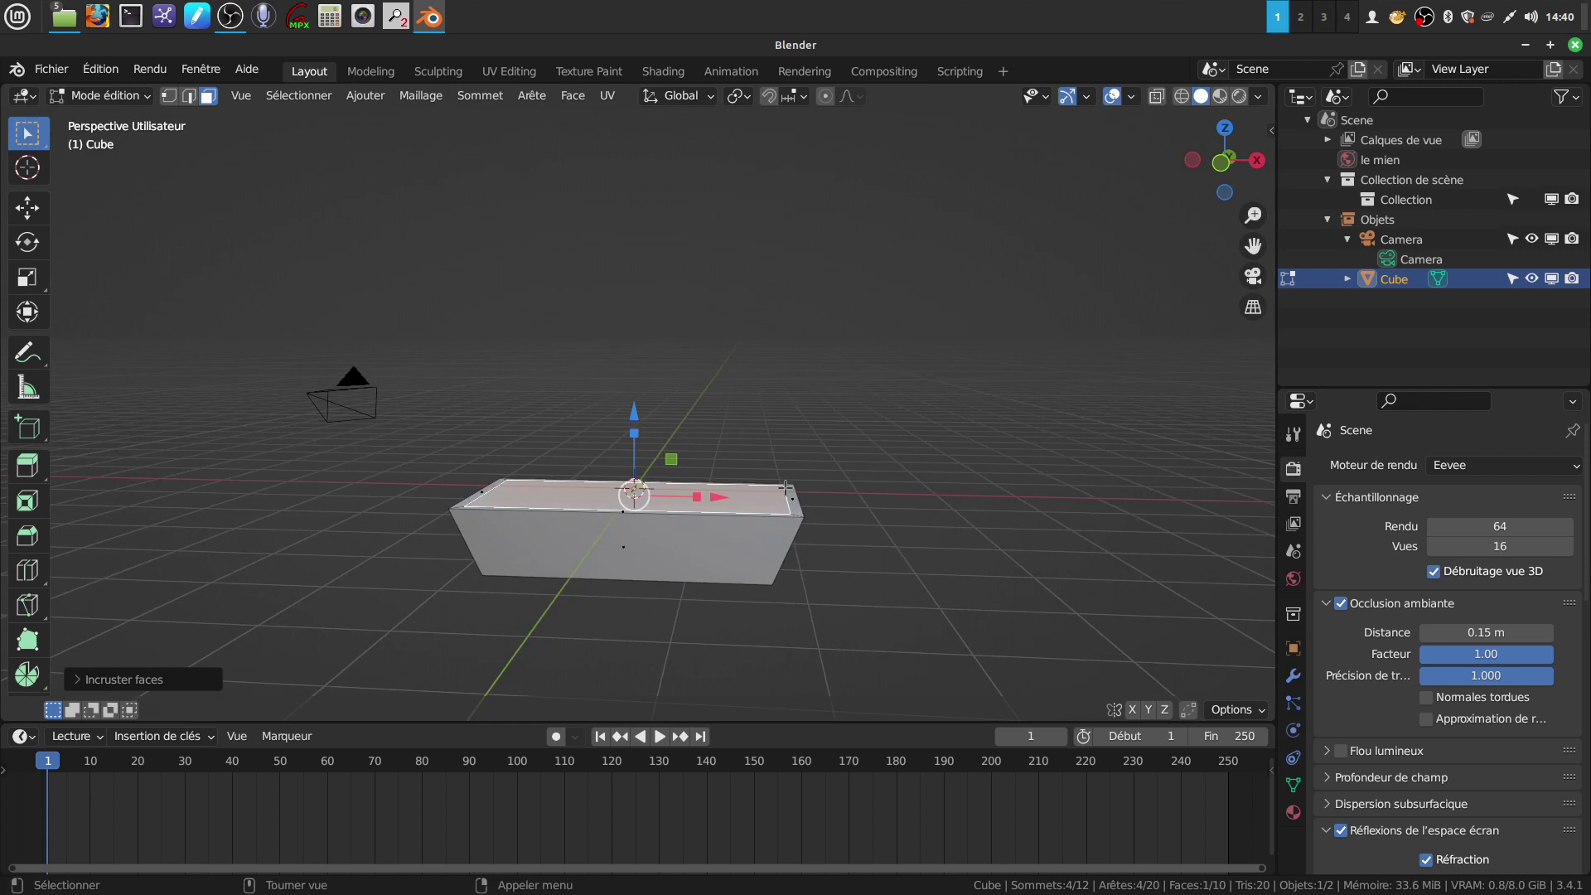
key(KP_1)
mouse_move(810, 500)
shift+middle_down()
mouse_move(845, 270)
mouse_move(837, 352)
shift+middle_up()
key(alt+z)
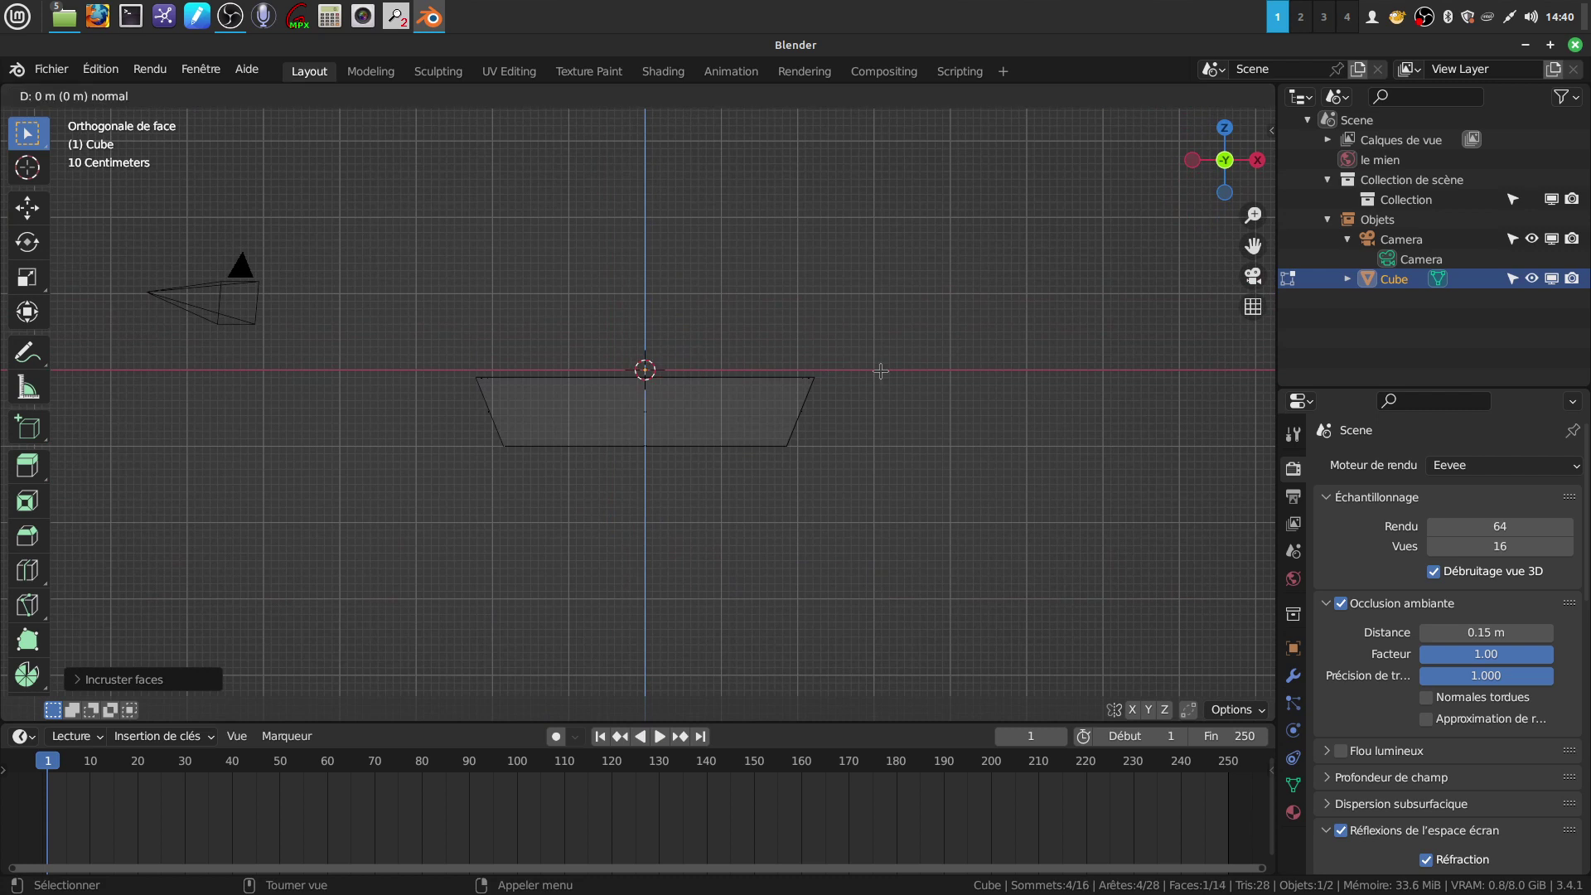
Step: Extrude the inset face downward and narrow its bottom to hollow out the tub
key(e)
click(645, 350)
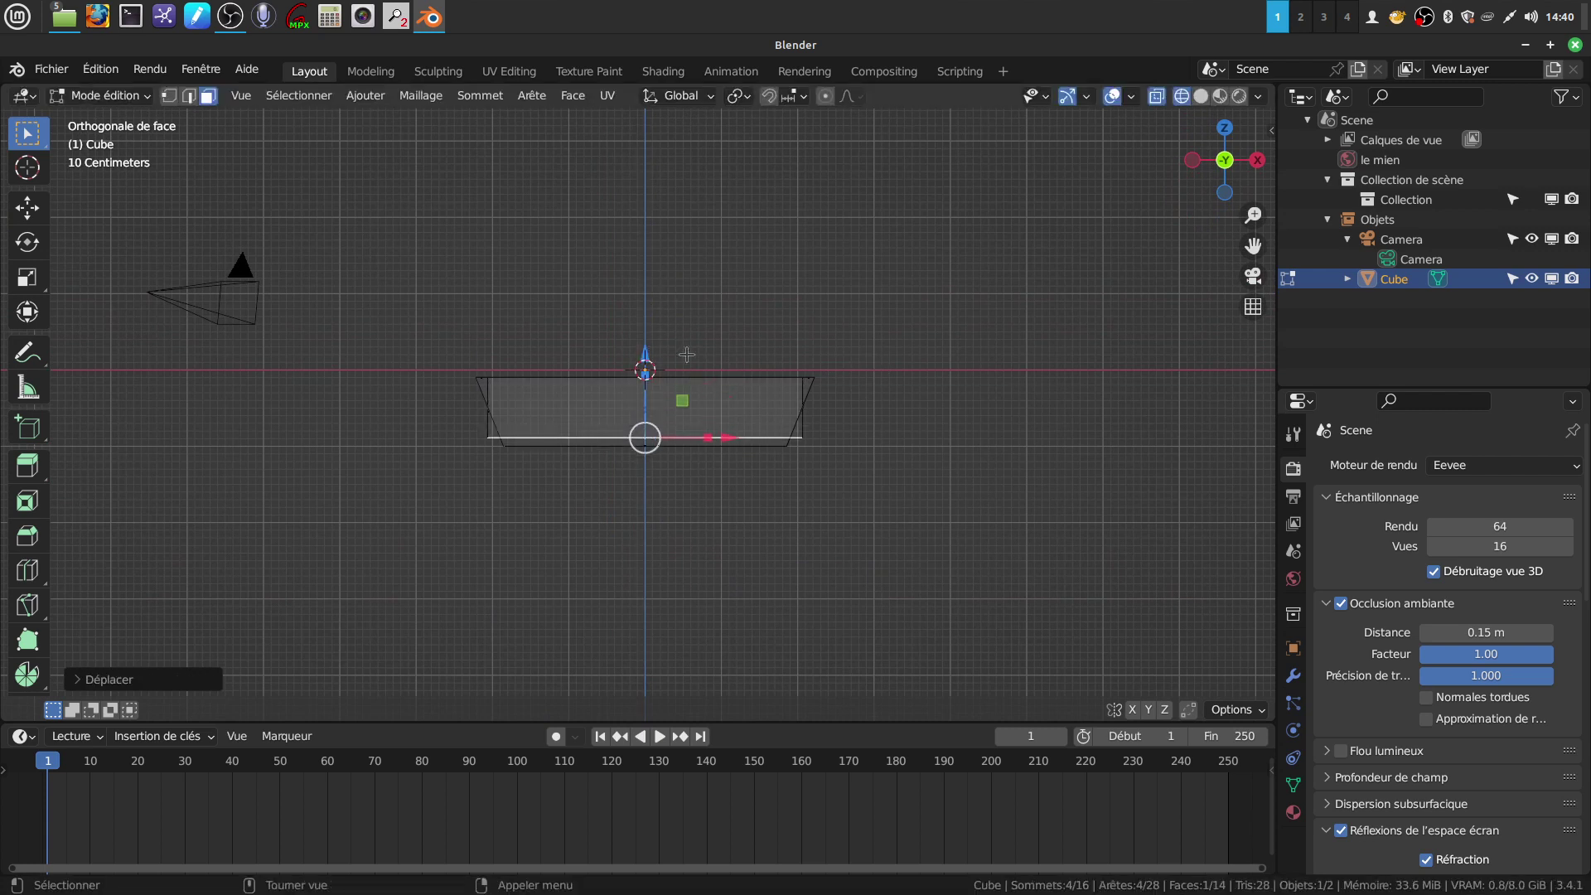
key(s)
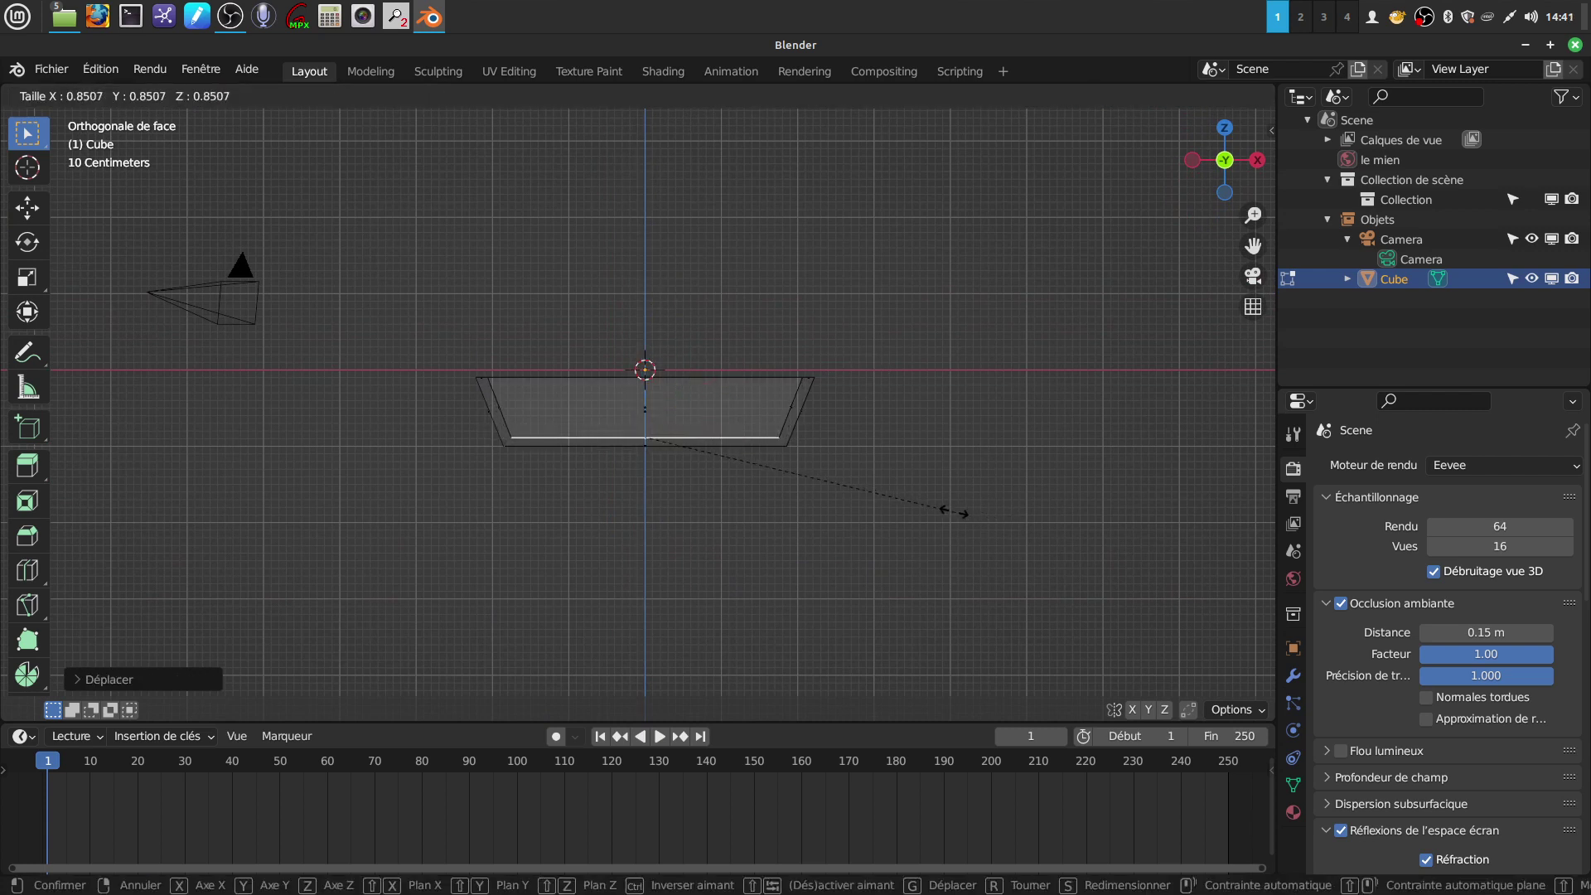
click(949, 502)
key(Tab)
mouse_move(903, 396)
middle_down()
mouse_move(892, 539)
mouse_move(893, 490)
mouse_move(843, 374)
mouse_move(768, 408)
middle_up()
key(shift+z)
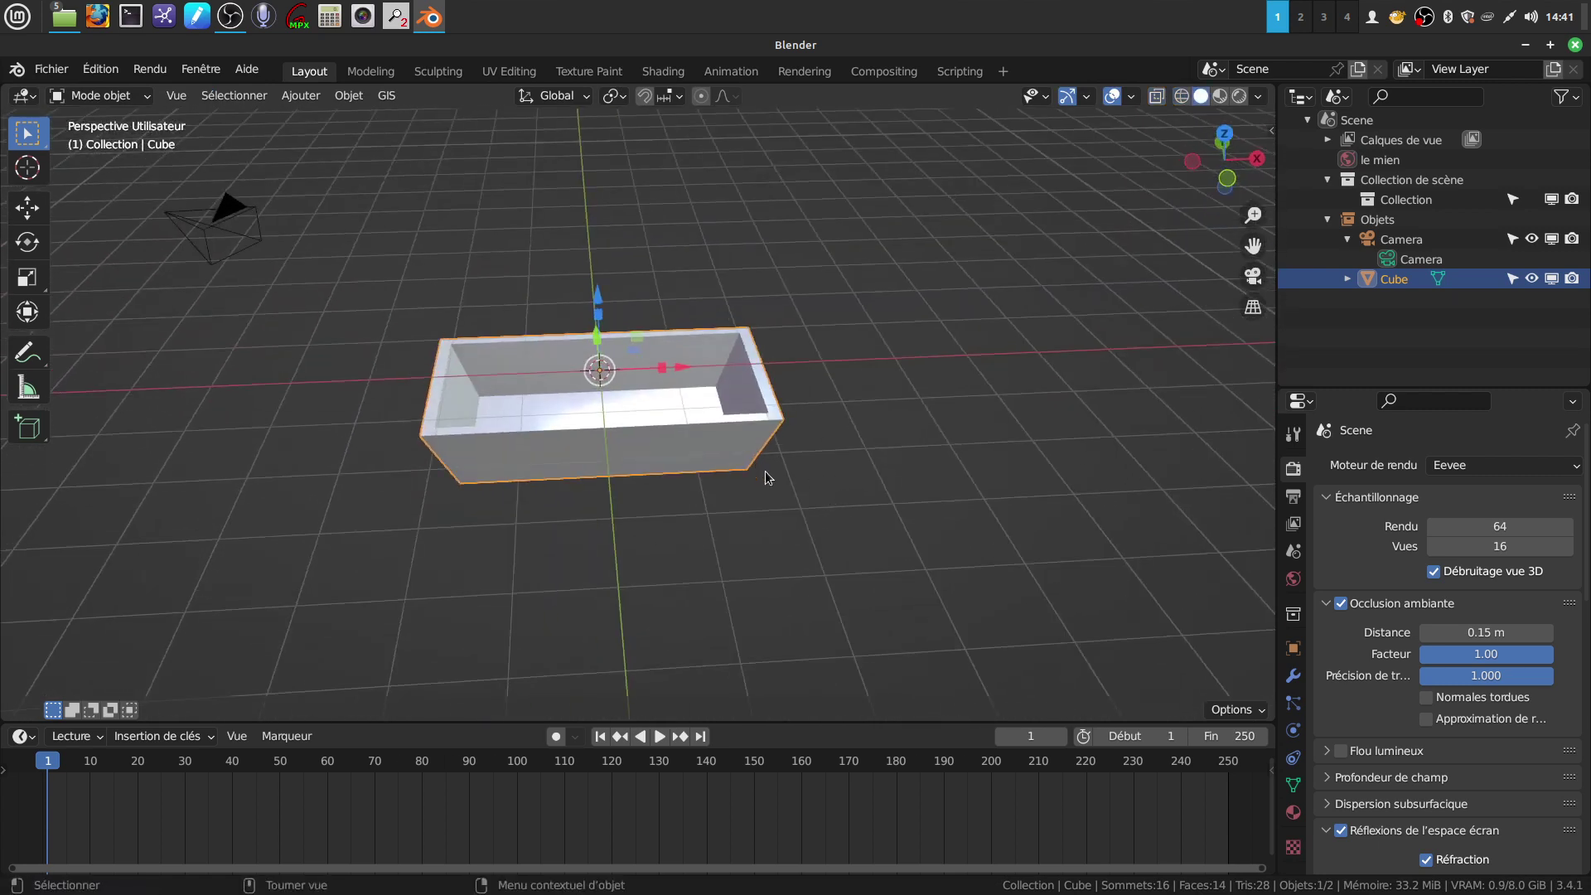
Step: Add a plane in front view, lower it beneath the tub, and scale it up
click(797, 499)
middle_drag(797, 554, 778, 475)
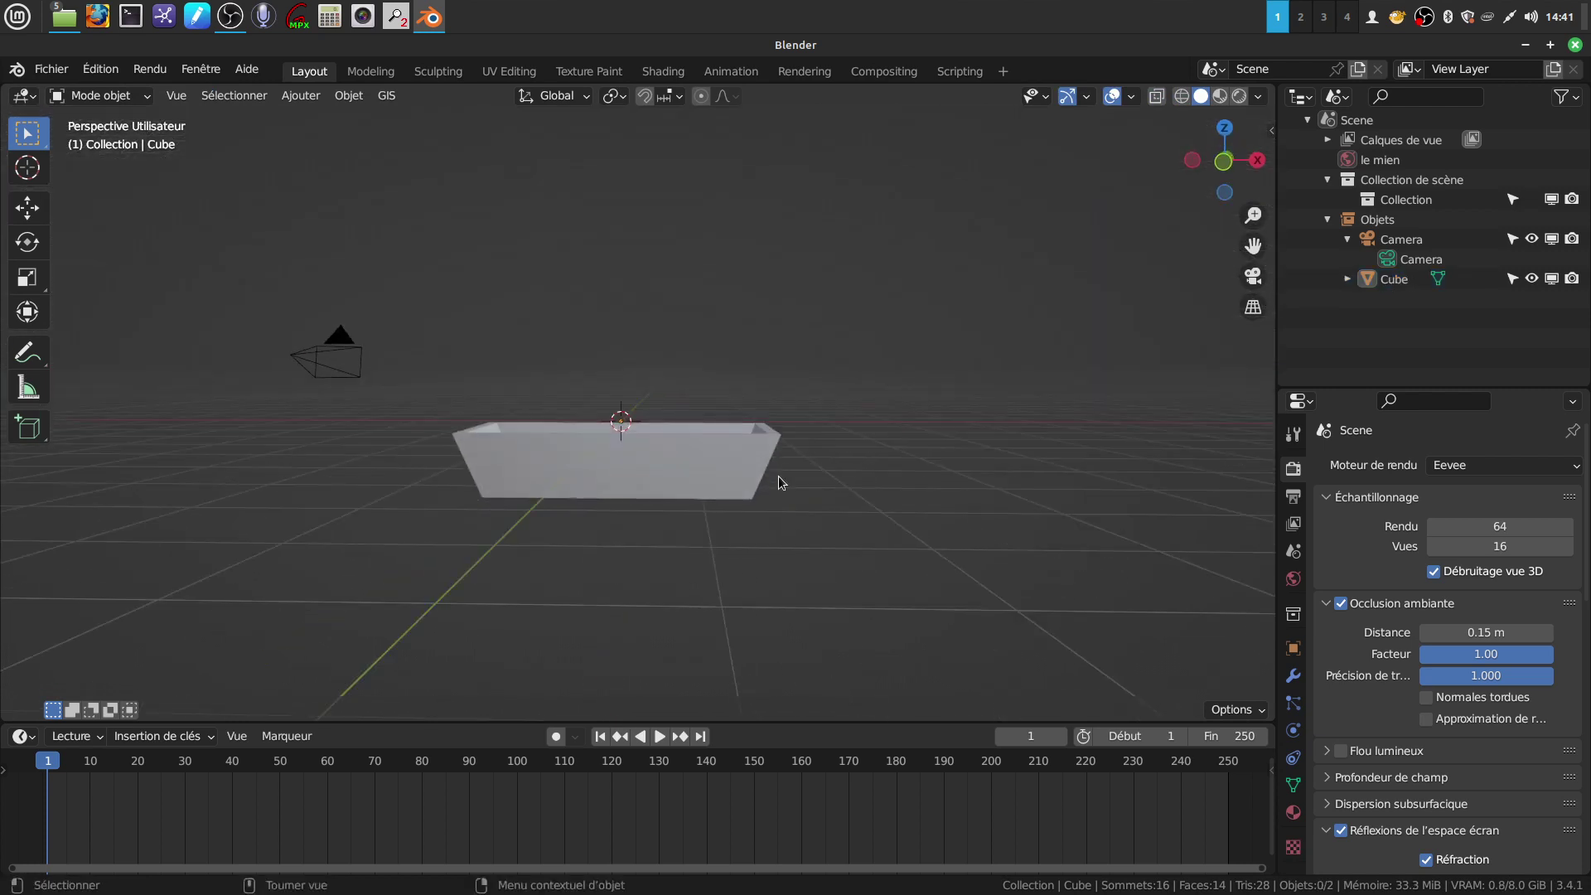
key(KP_1)
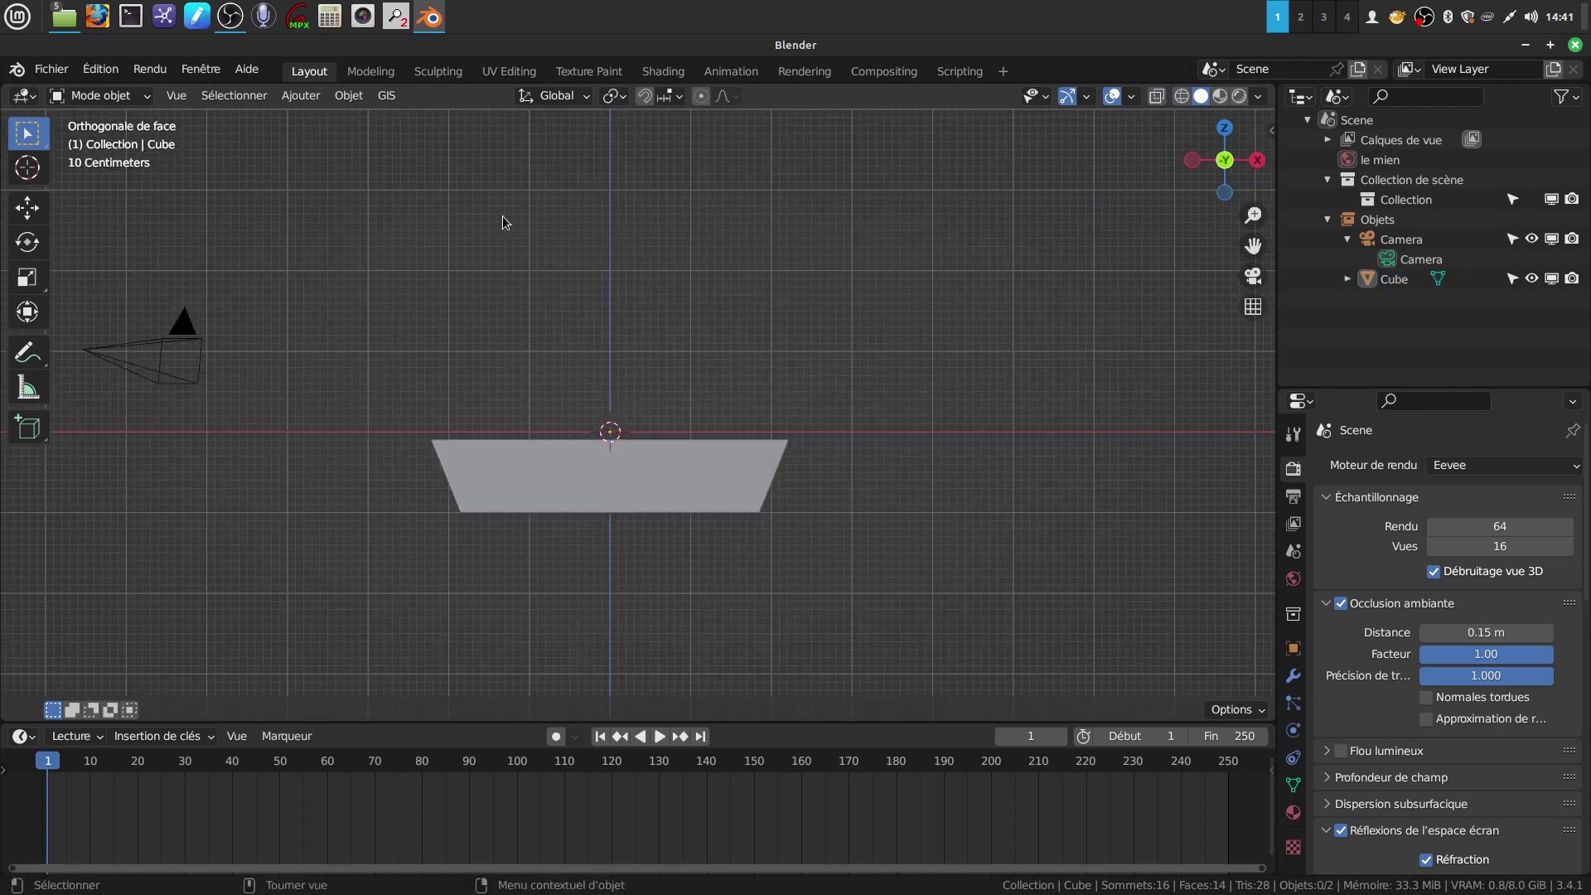
click(300, 96)
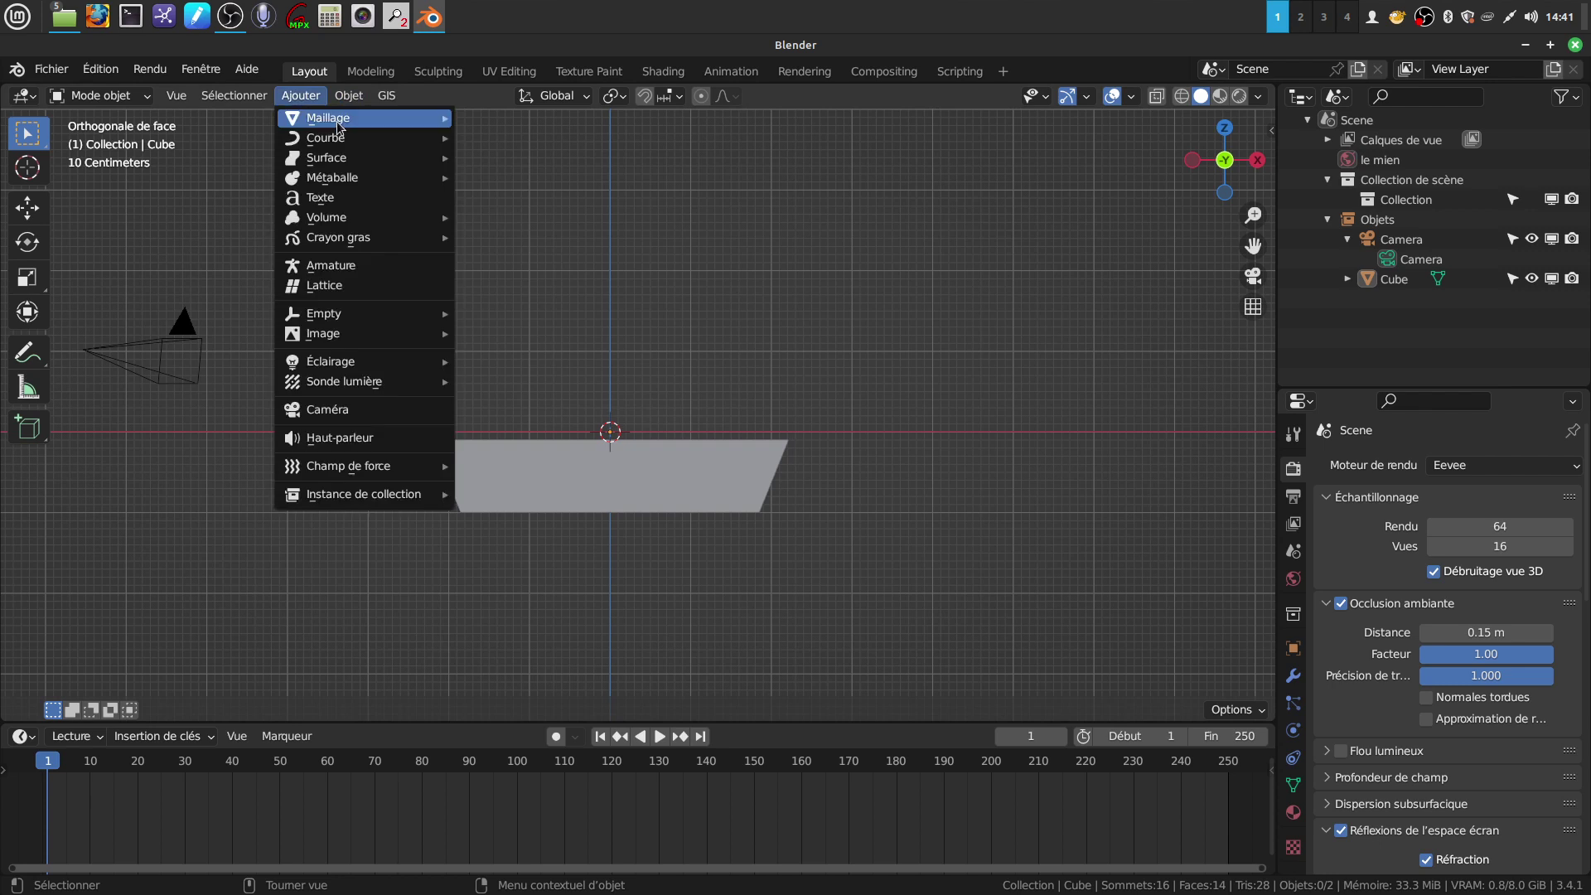
mouse_move(329, 118)
click(514, 120)
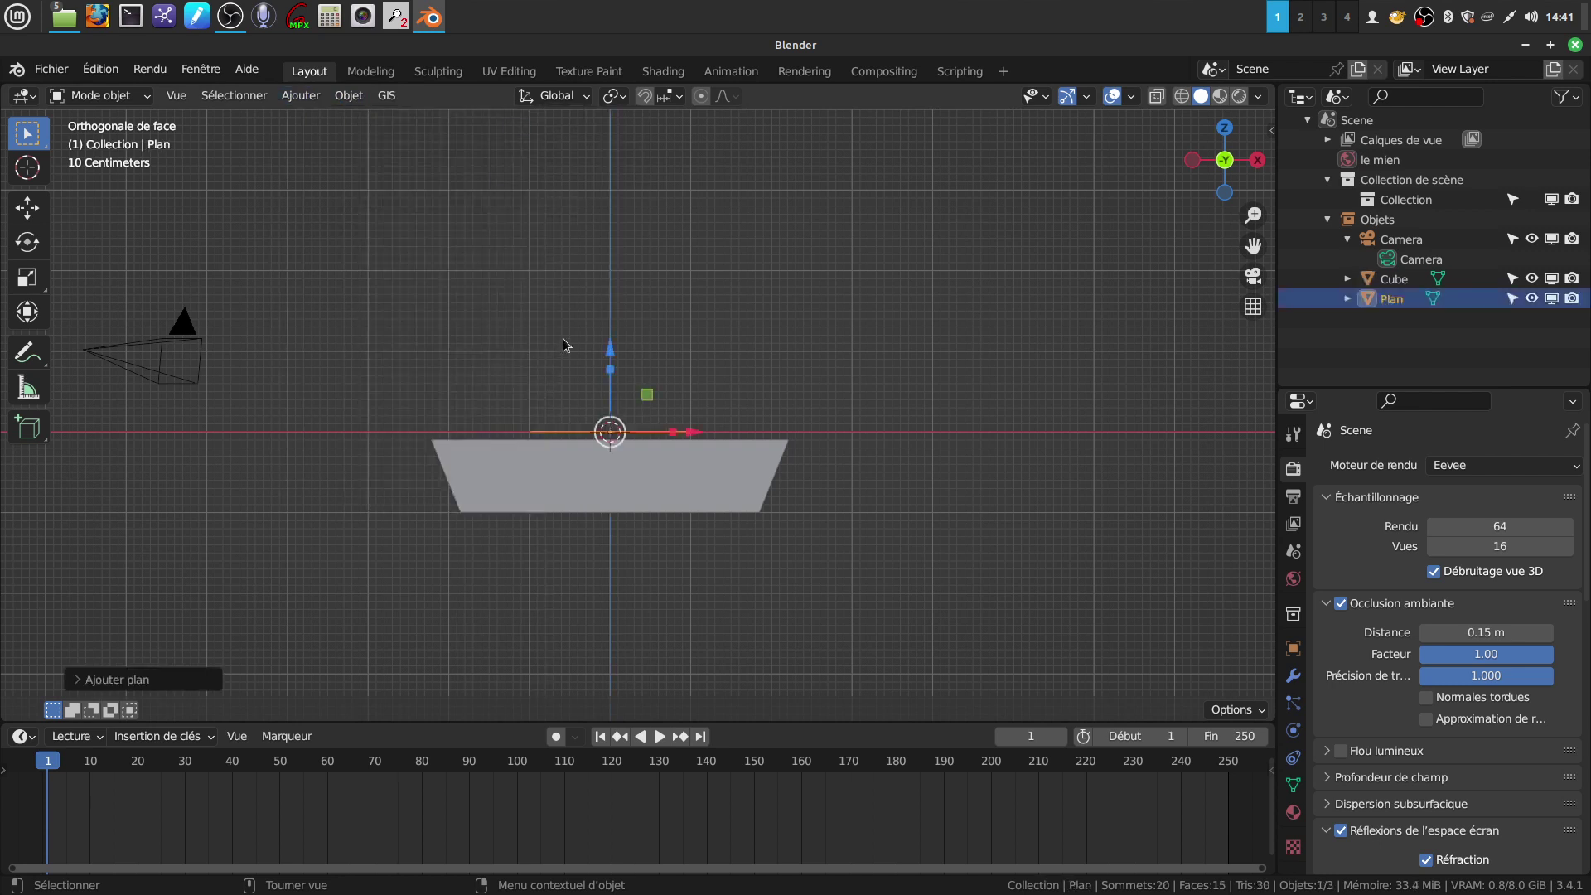
drag(611, 354, 606, 432)
key(s)
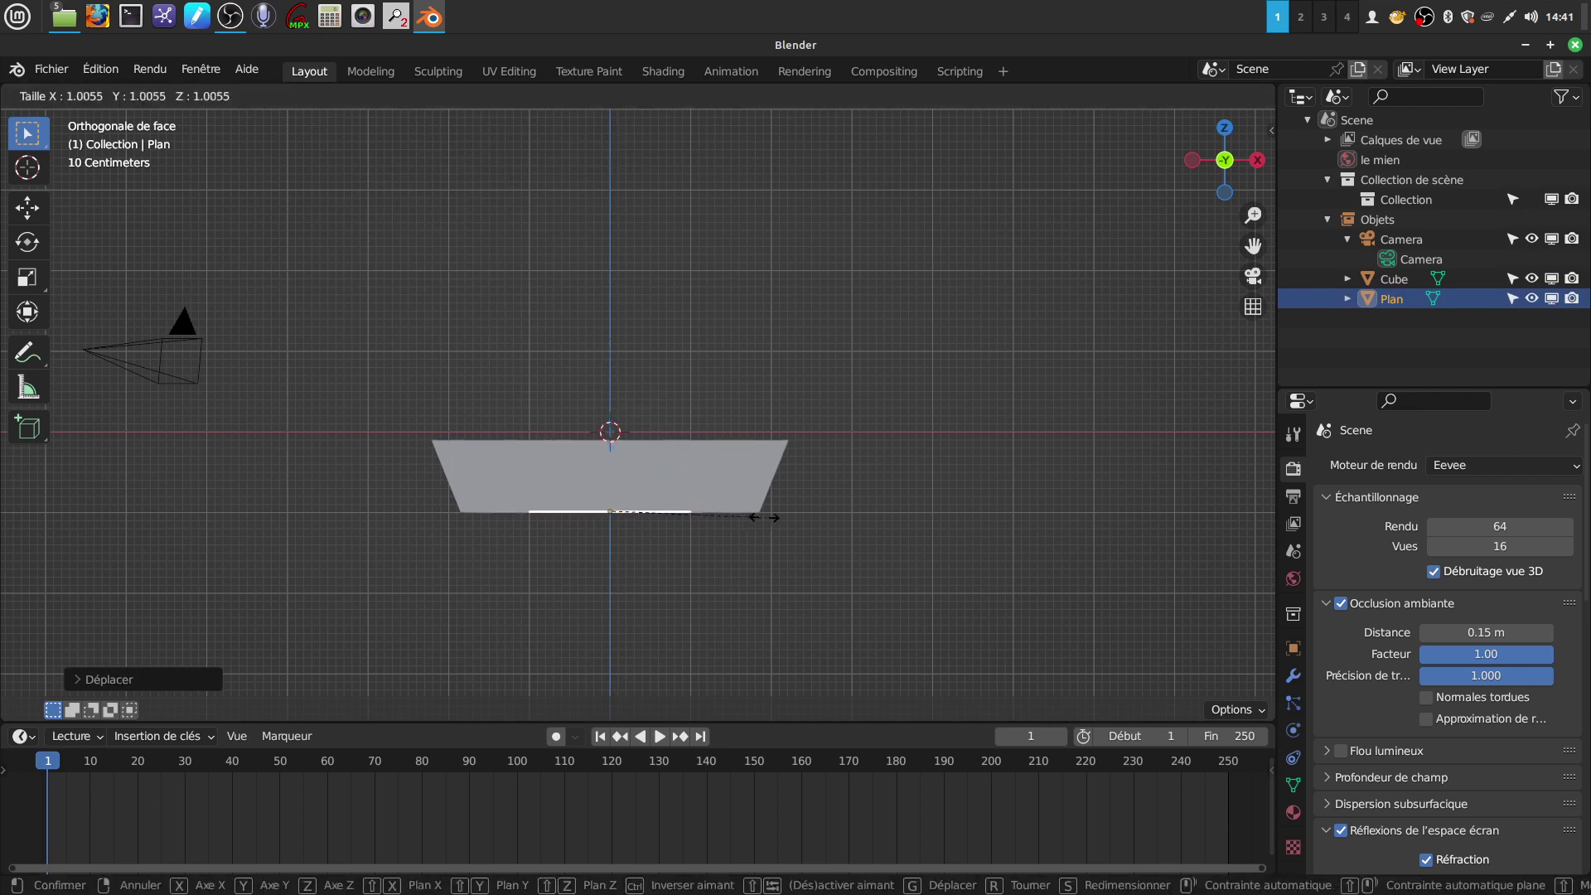
click(158, 583)
Step: Orbit into a perspective view over the floor and select the tub
scroll(567, 331, down, 2)
mouse_move(567, 331)
middle_down()
mouse_move(552, 380)
mouse_move(471, 456)
middle_up()
scroll(603, 487, up, 2)
mouse_move(603, 488)
middle_down()
mouse_move(534, 373)
mouse_move(538, 392)
middle_up()
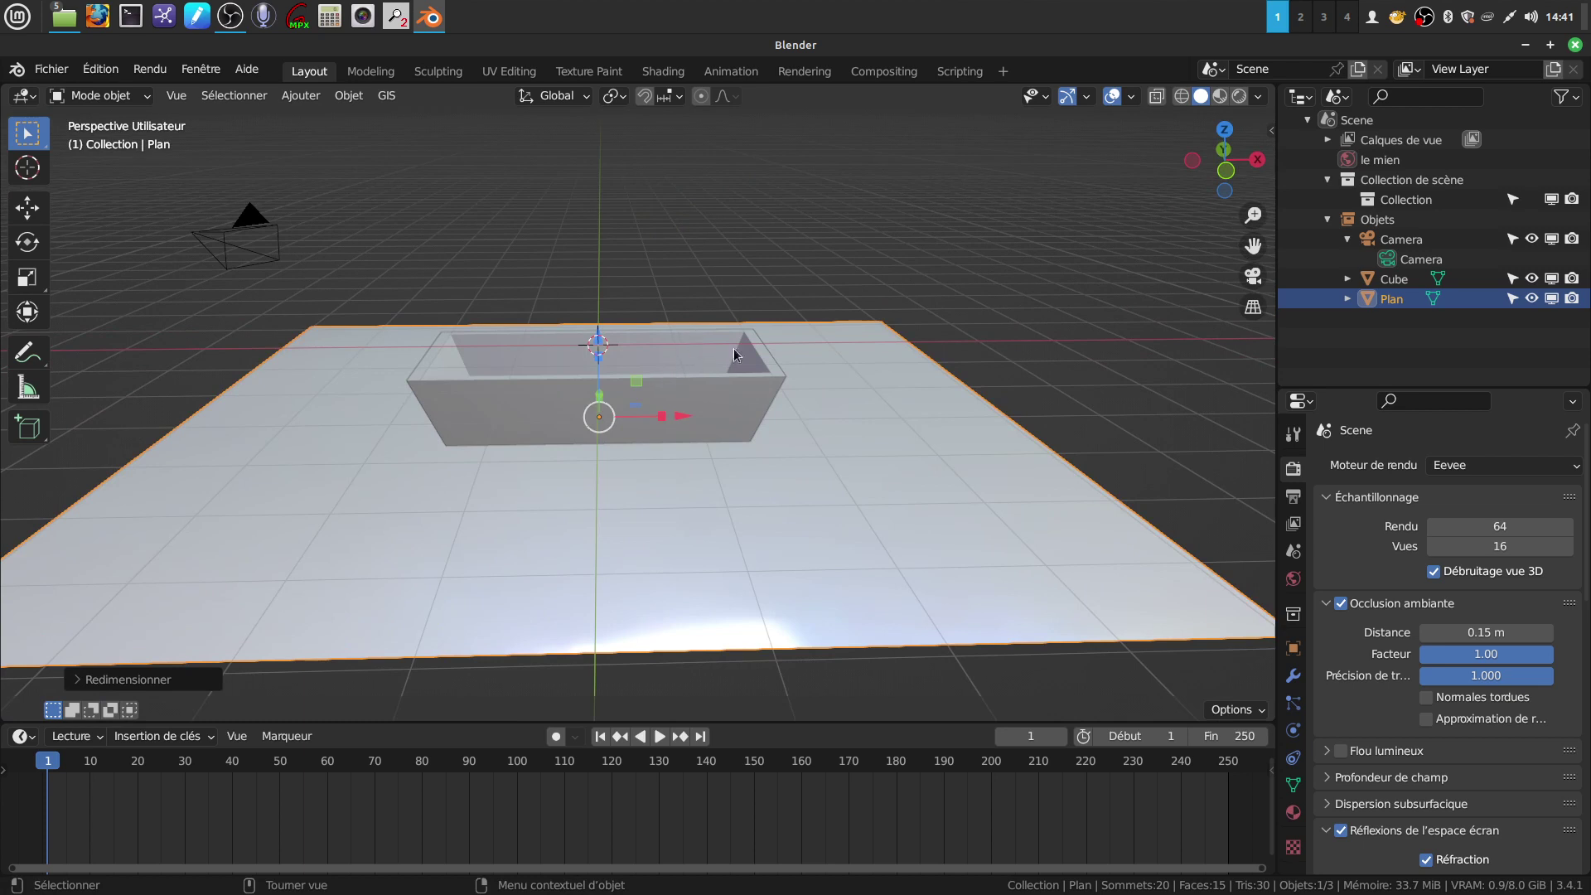
click(701, 412)
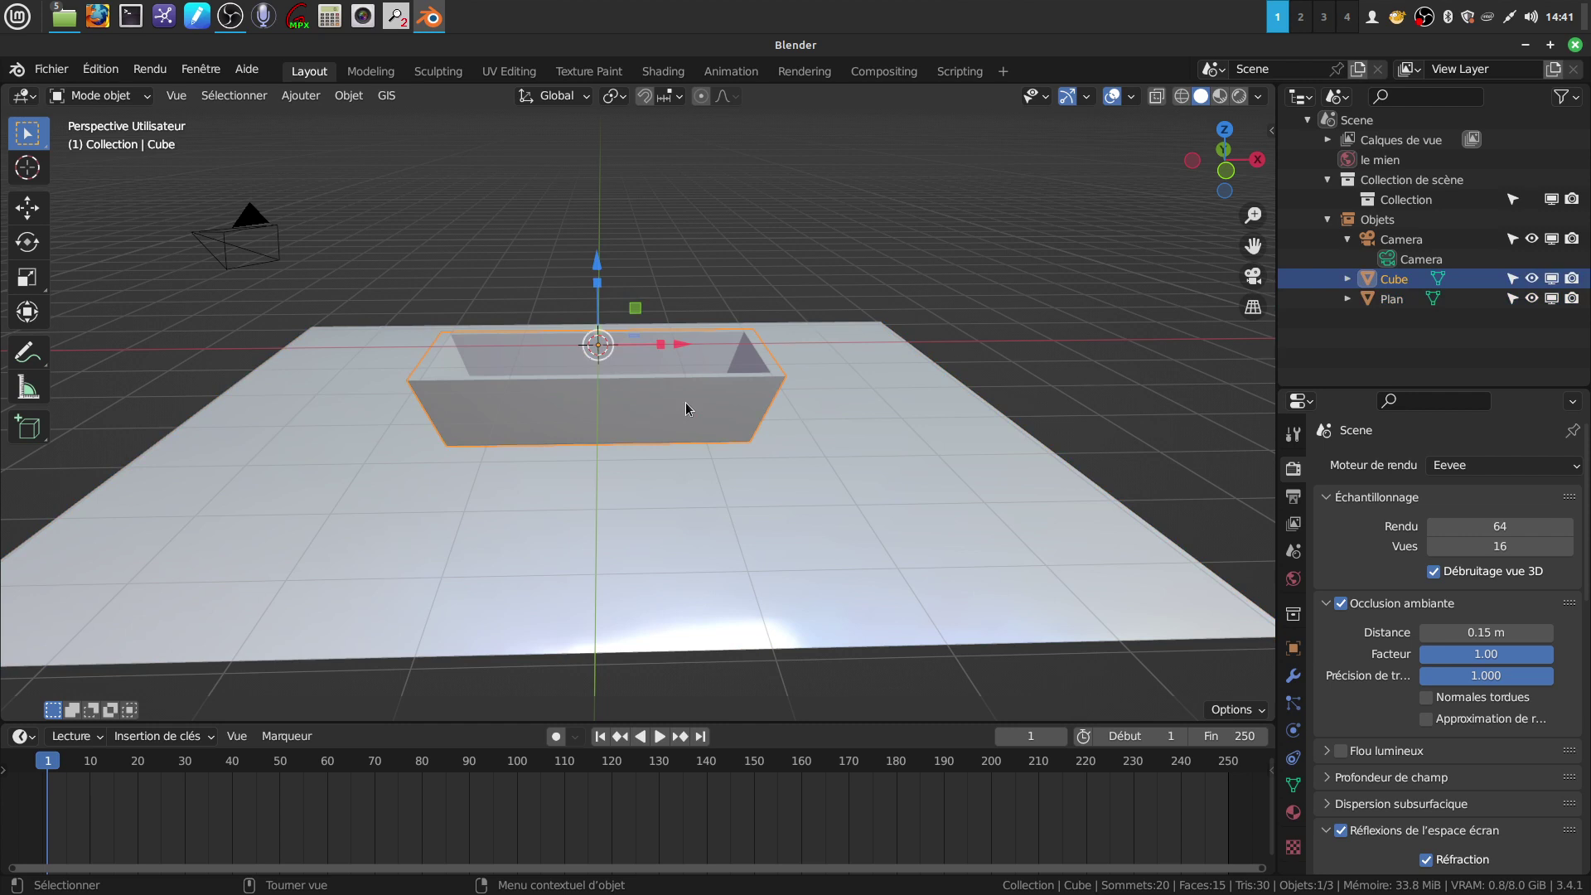
Step: Duplicate the floor plane, raise the copy above the tub, and shrink it
click(778, 508)
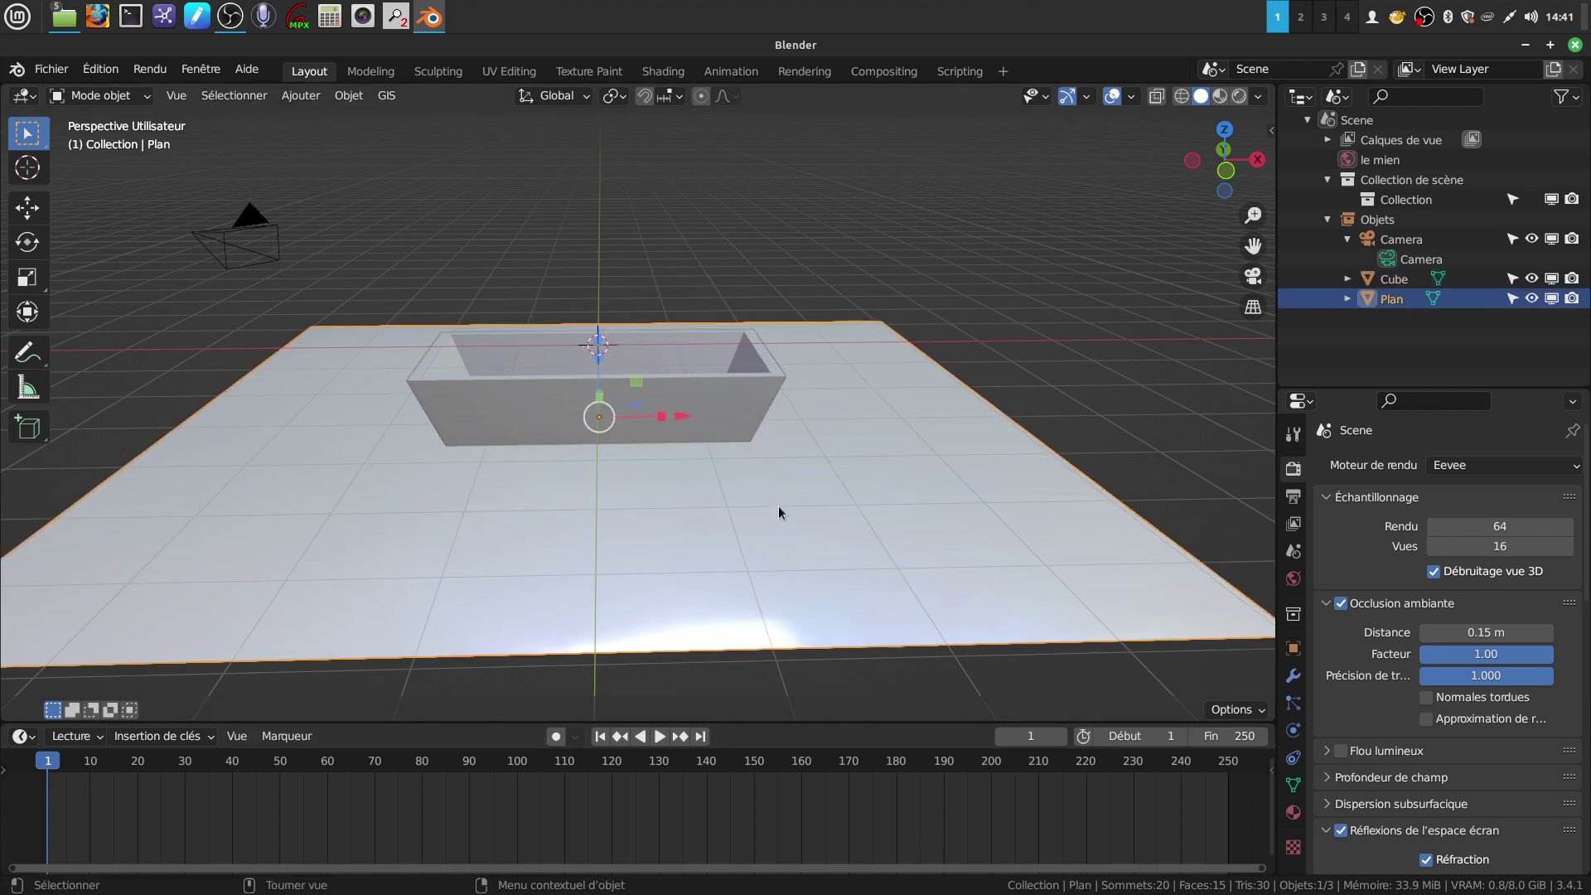
key(shift+d)
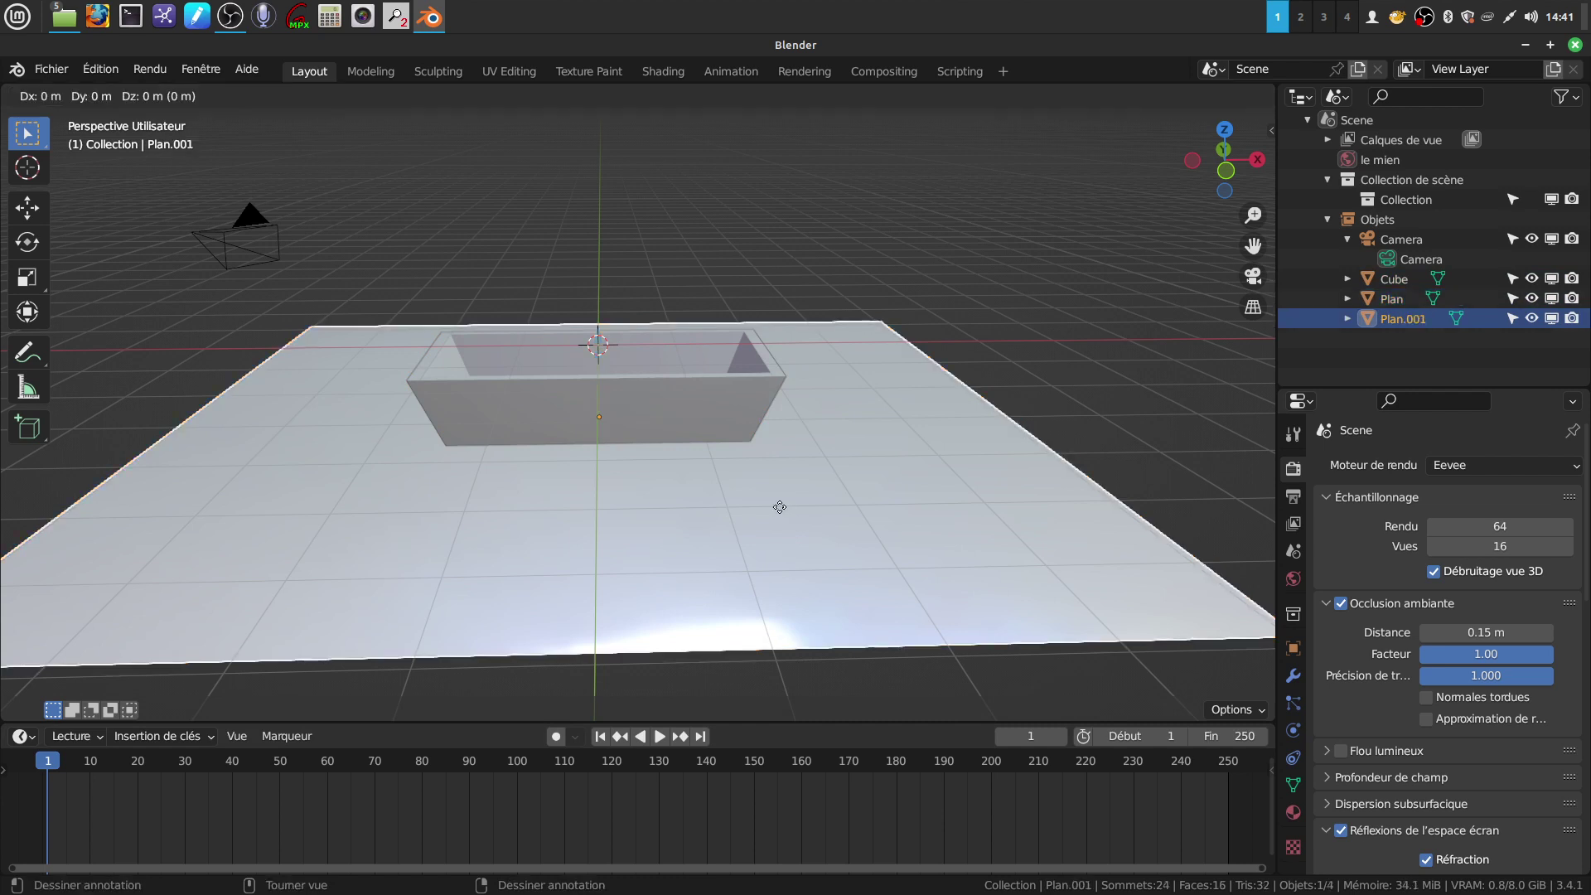
right_click(779, 507)
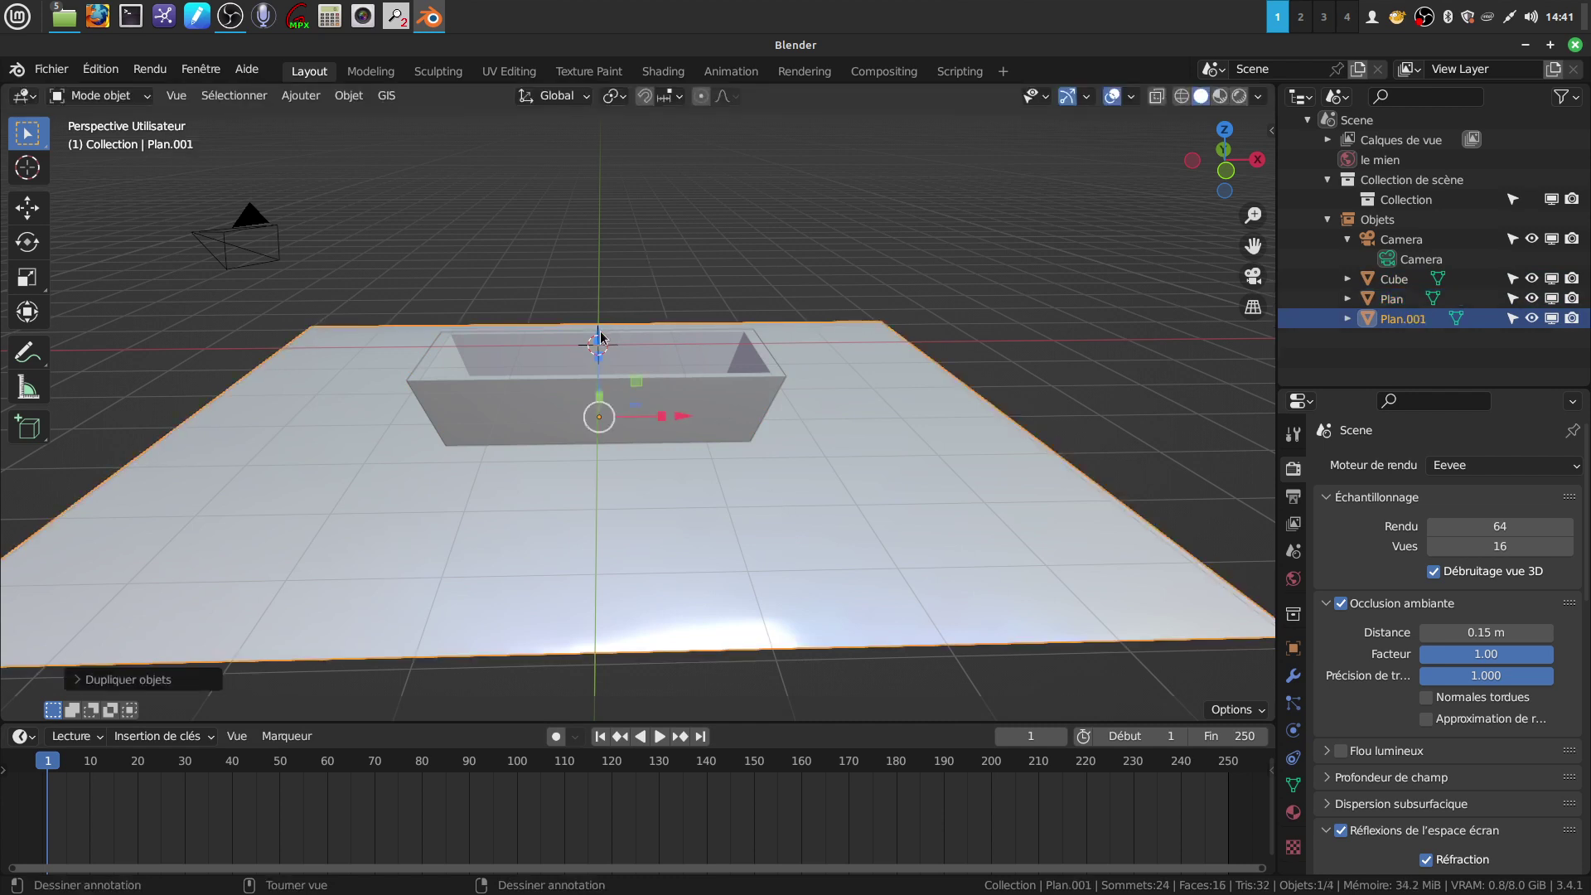
drag(600, 337, 598, 244)
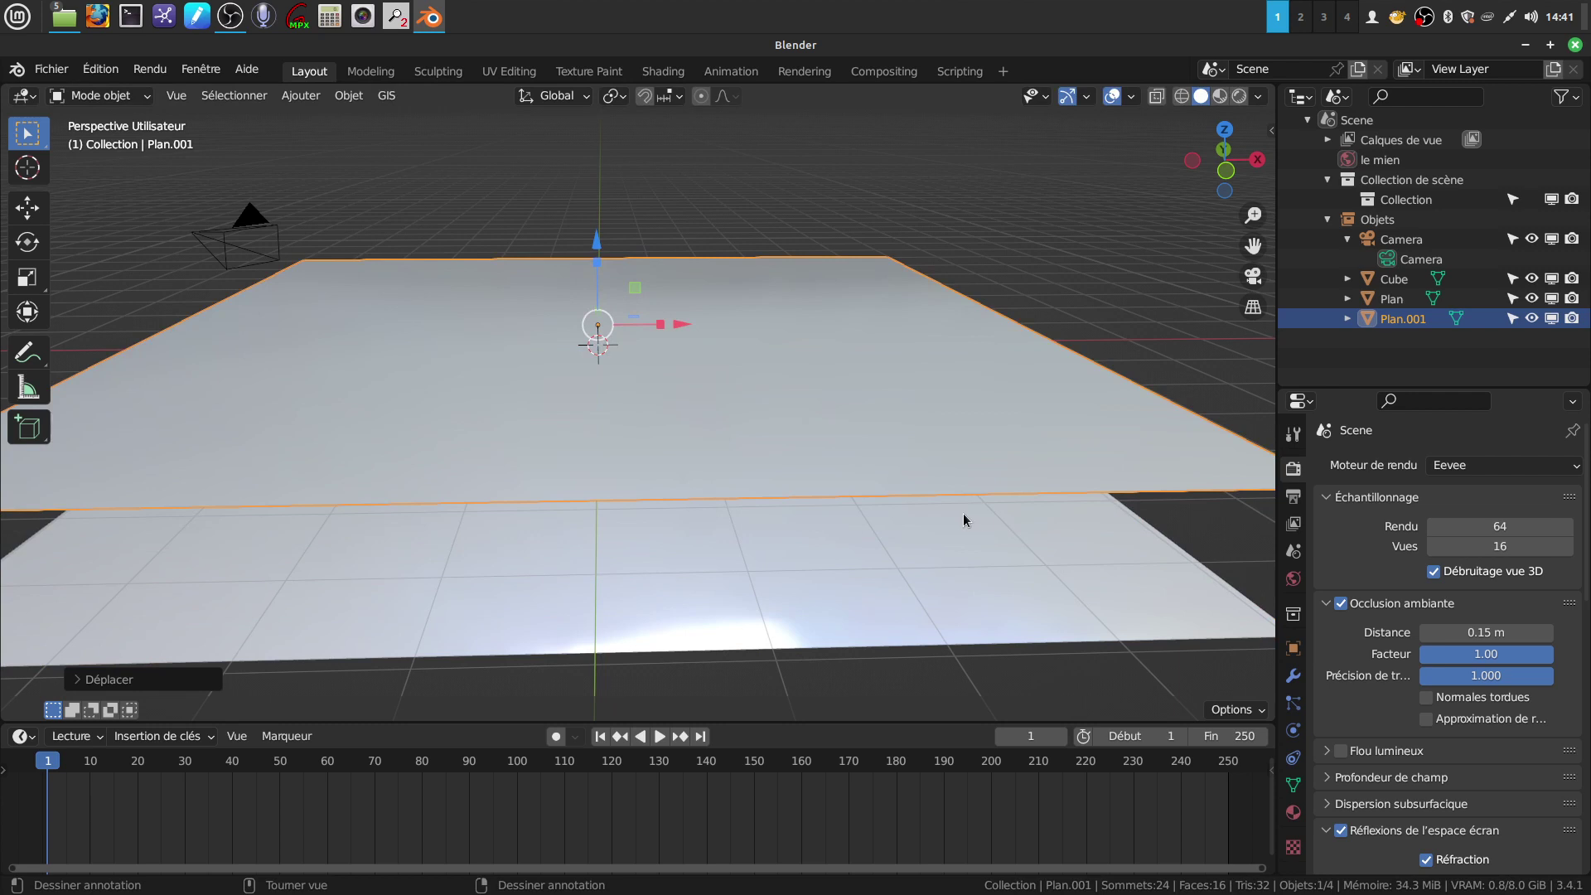
key(s)
click(696, 325)
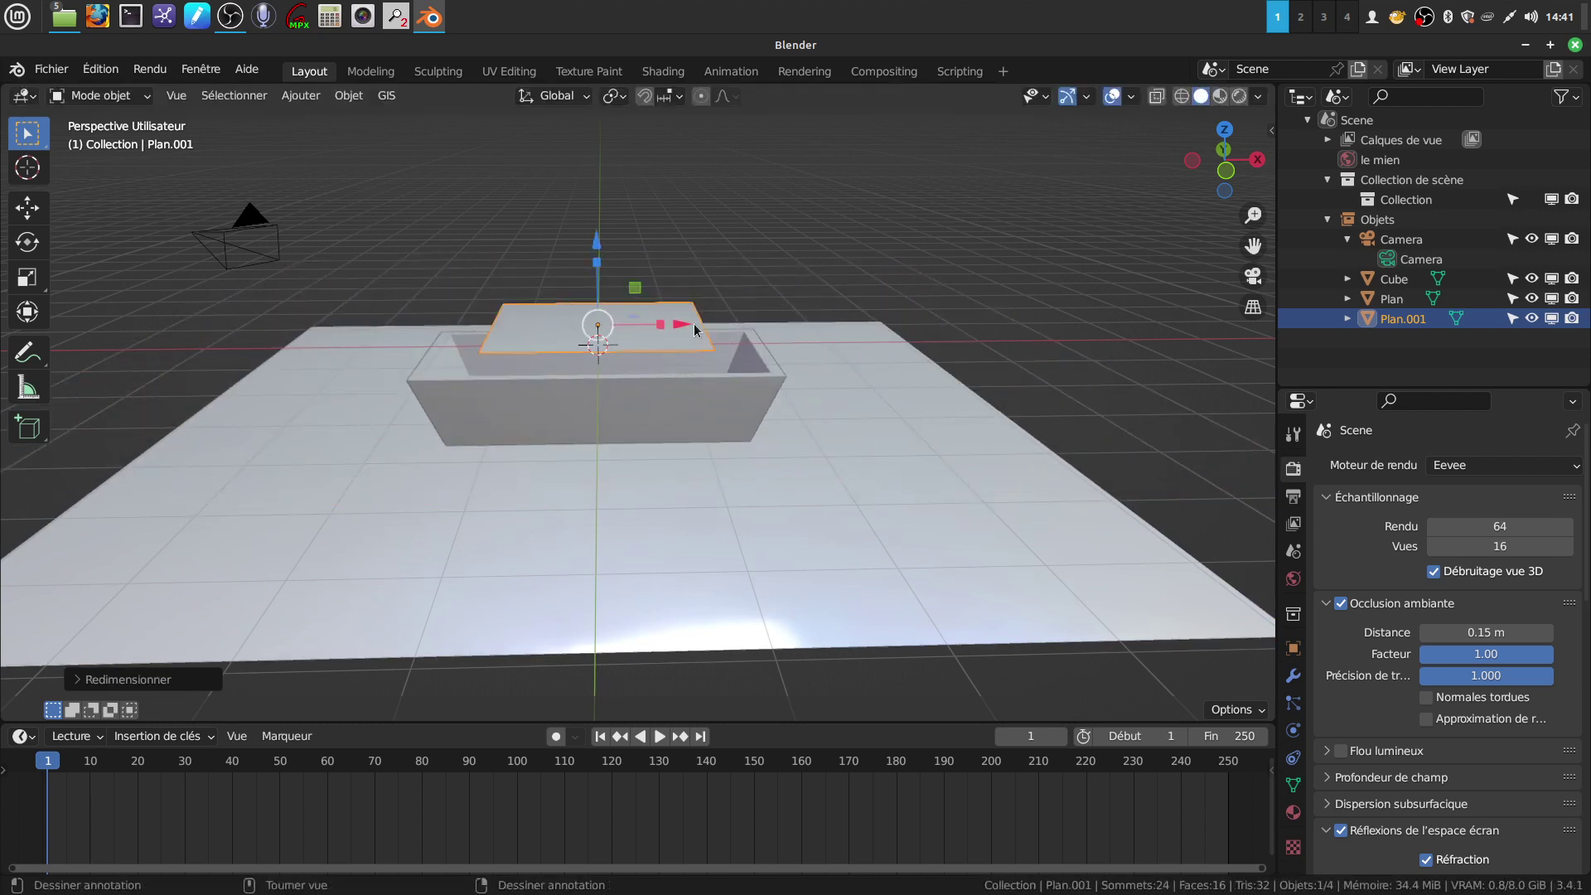
Step: In top view, move the copy along X over the tub's right side and shrink it slightly
key(KP_7)
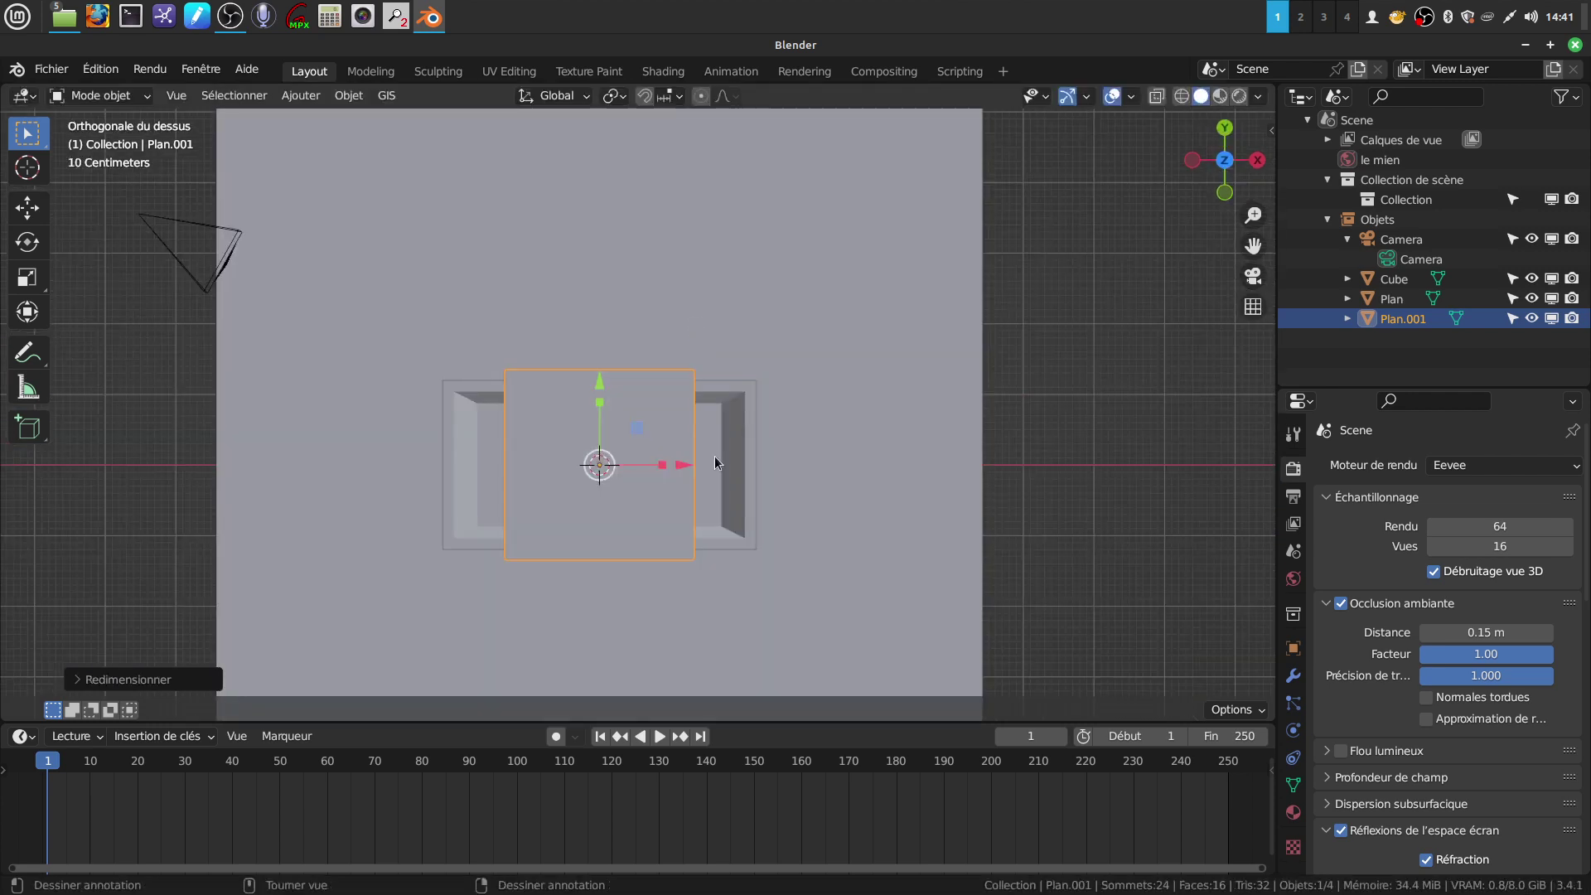
key(g)
key(x)
click(842, 539)
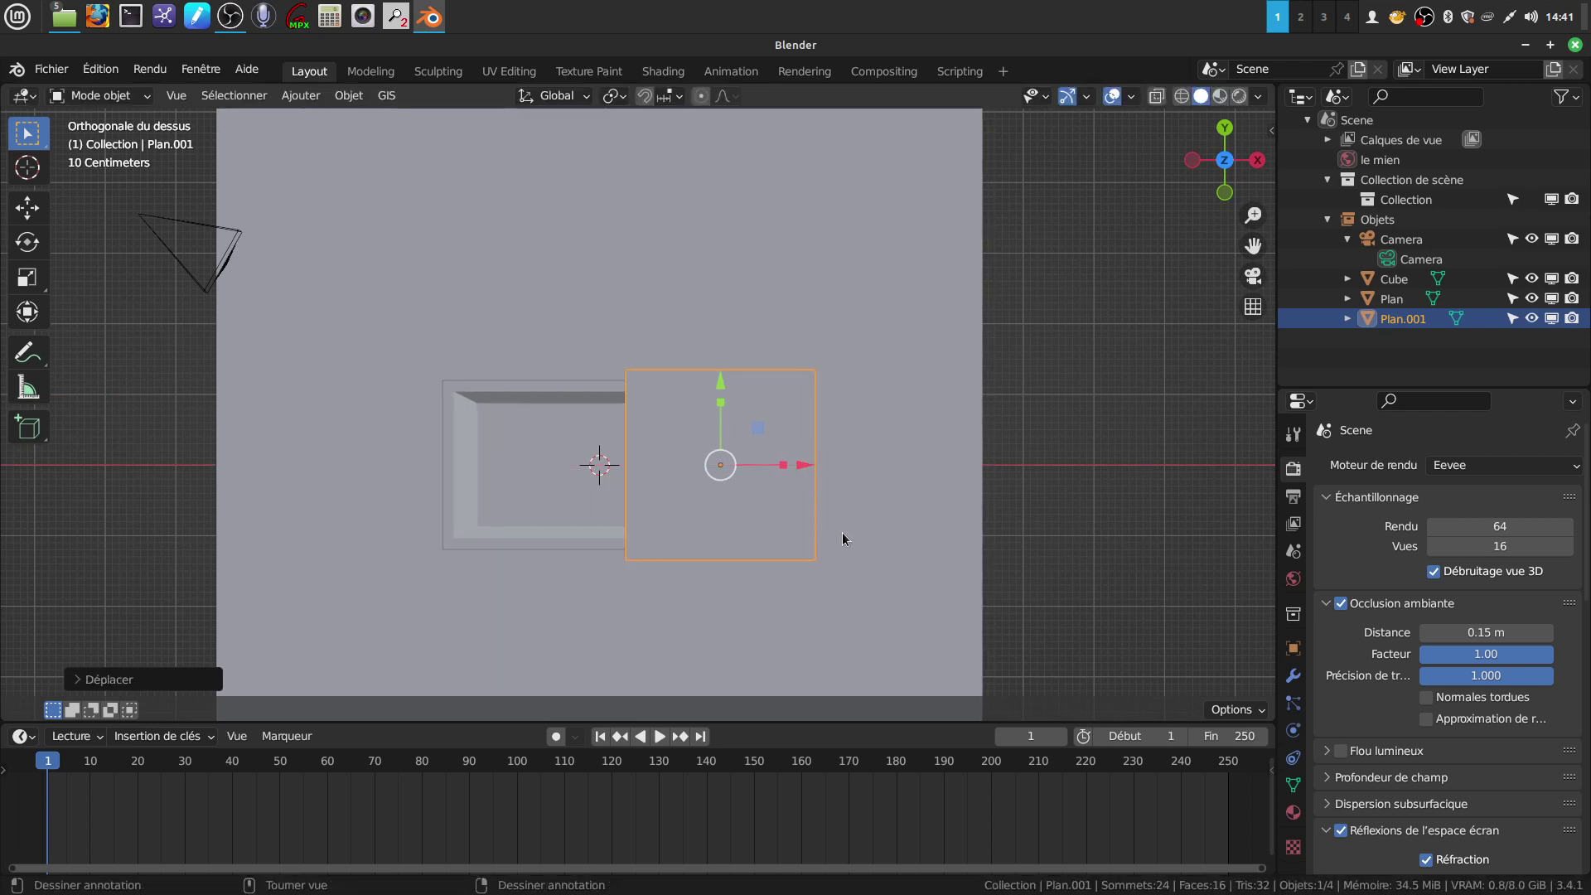
key(s)
click(877, 522)
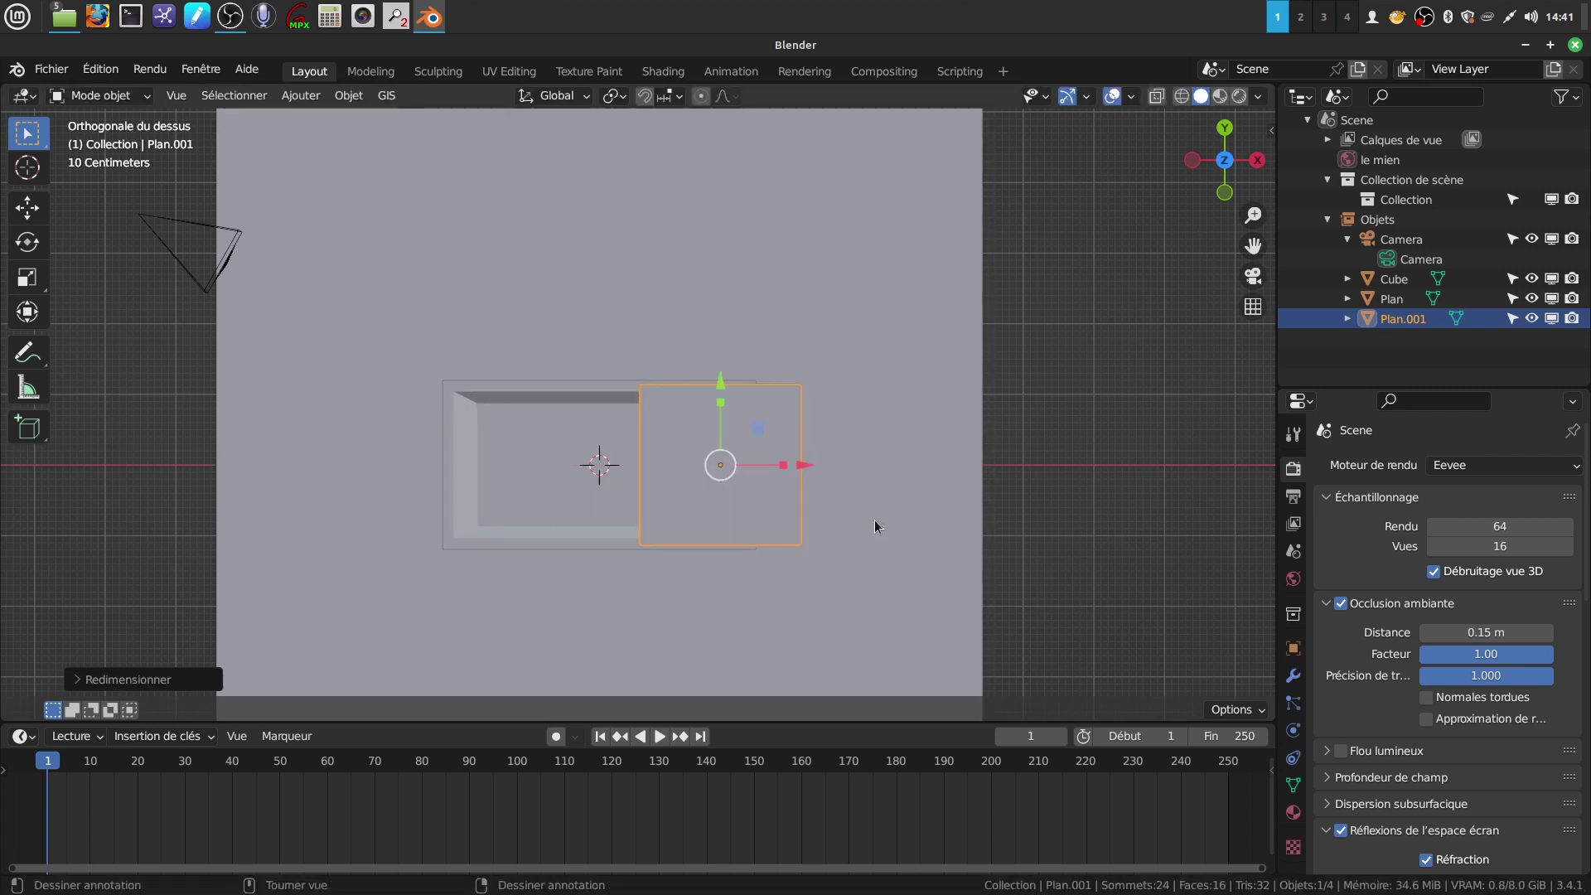
Step: Stretch the plane along X and shift it further right to overhang the rim
key(s)
key(x)
click(804, 460)
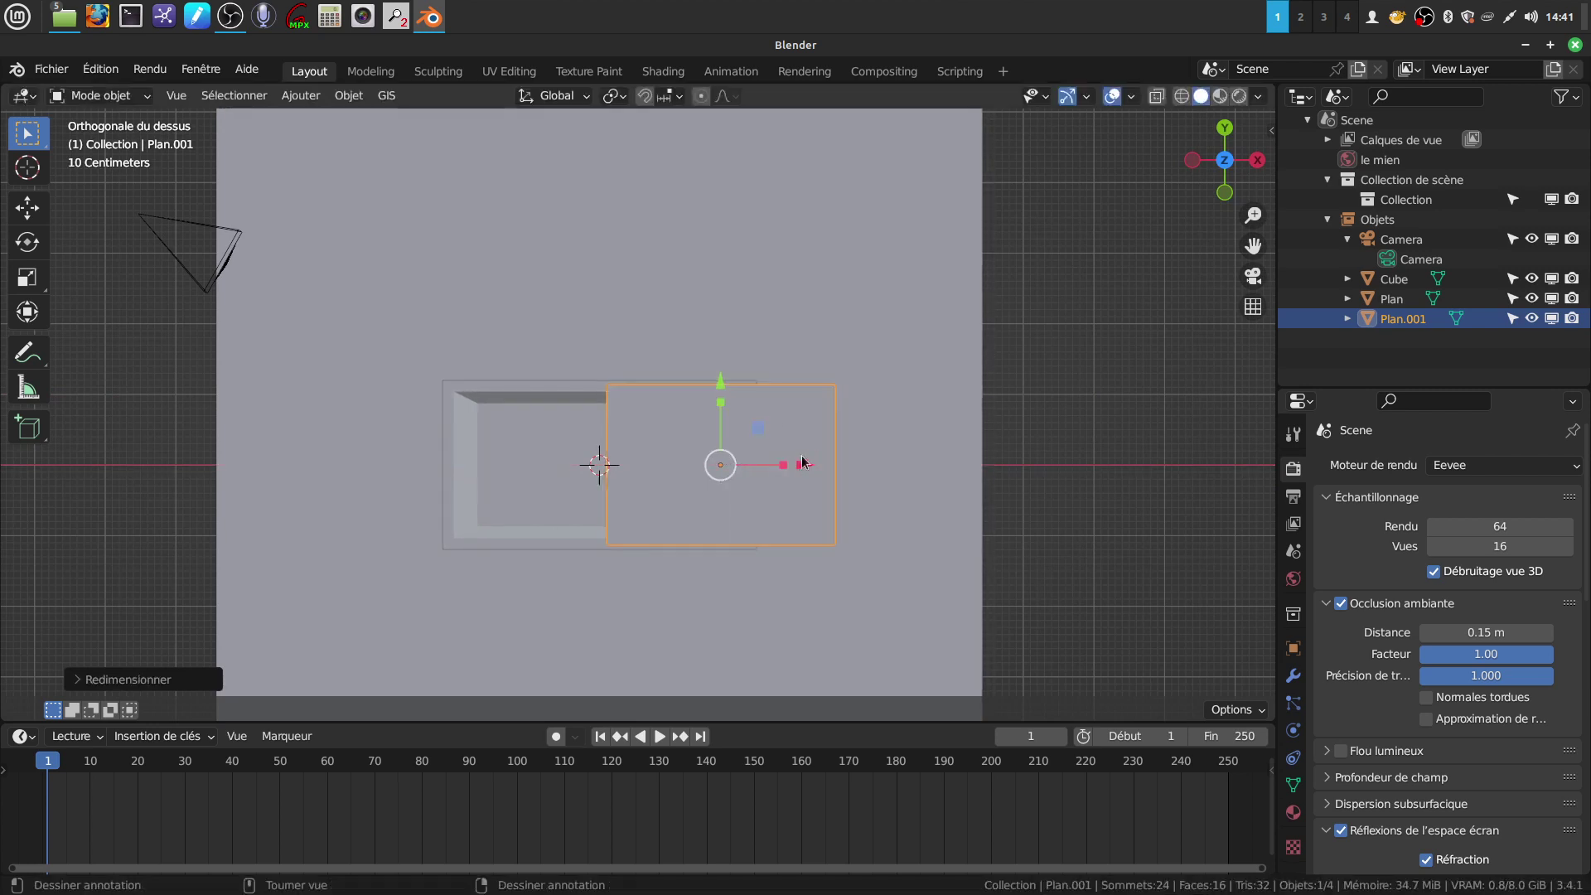
drag(714, 381, 716, 405)
mouse_move(716, 405)
middle_down()
mouse_move(752, 404)
mouse_move(759, 274)
middle_up()
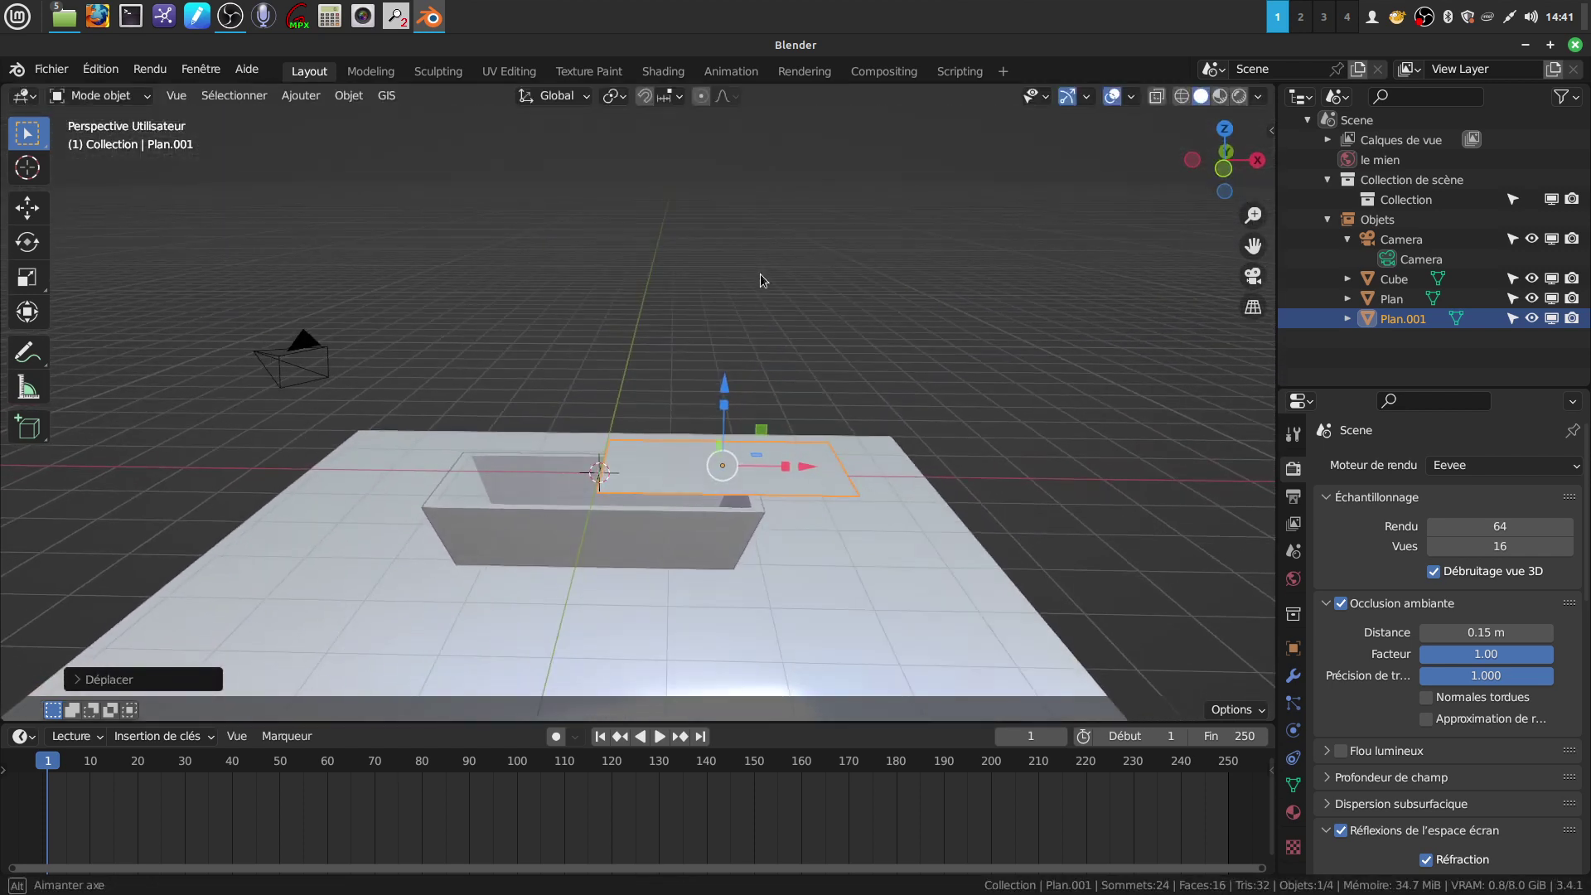
key(g)
click(836, 466)
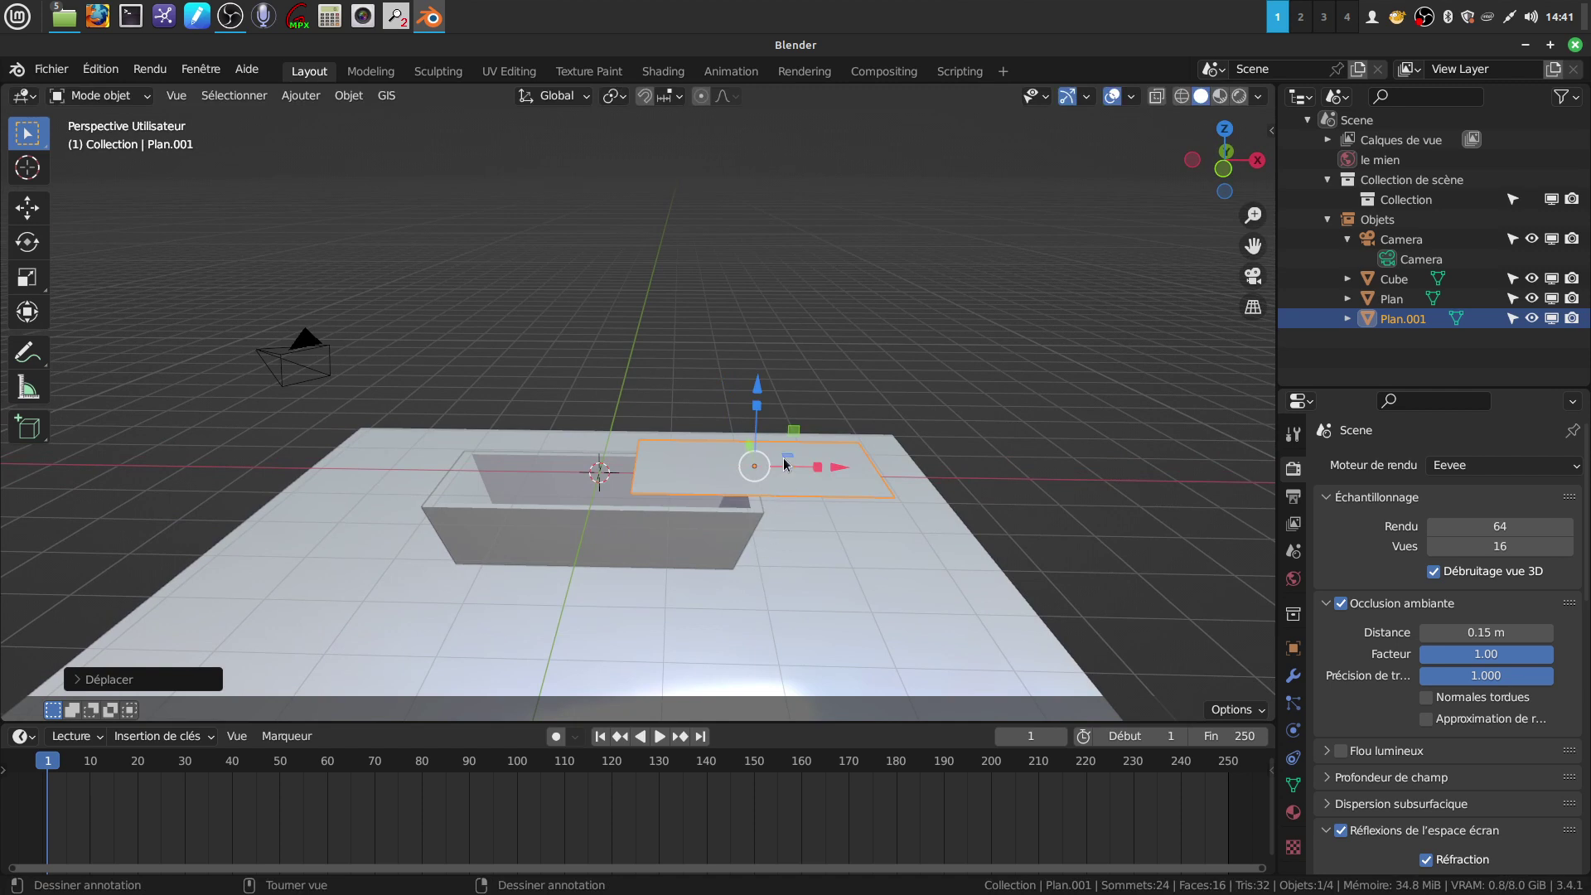
Step: Apply rotation and scale to the small plane Plan.001
key(ctrl+a)
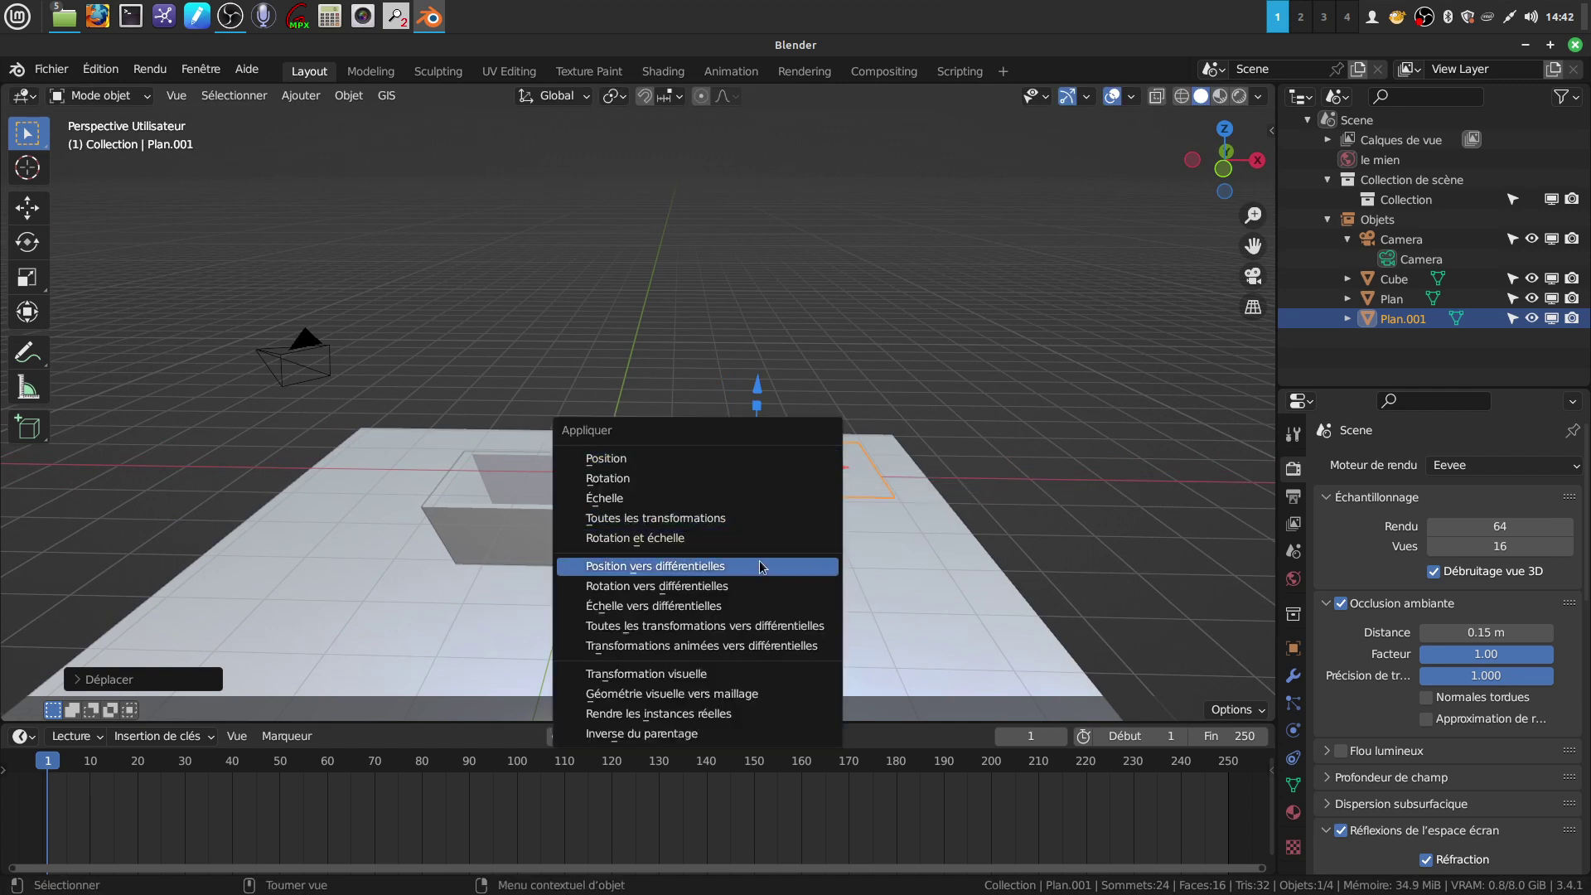
click(730, 538)
middle_drag(729, 538, 721, 507)
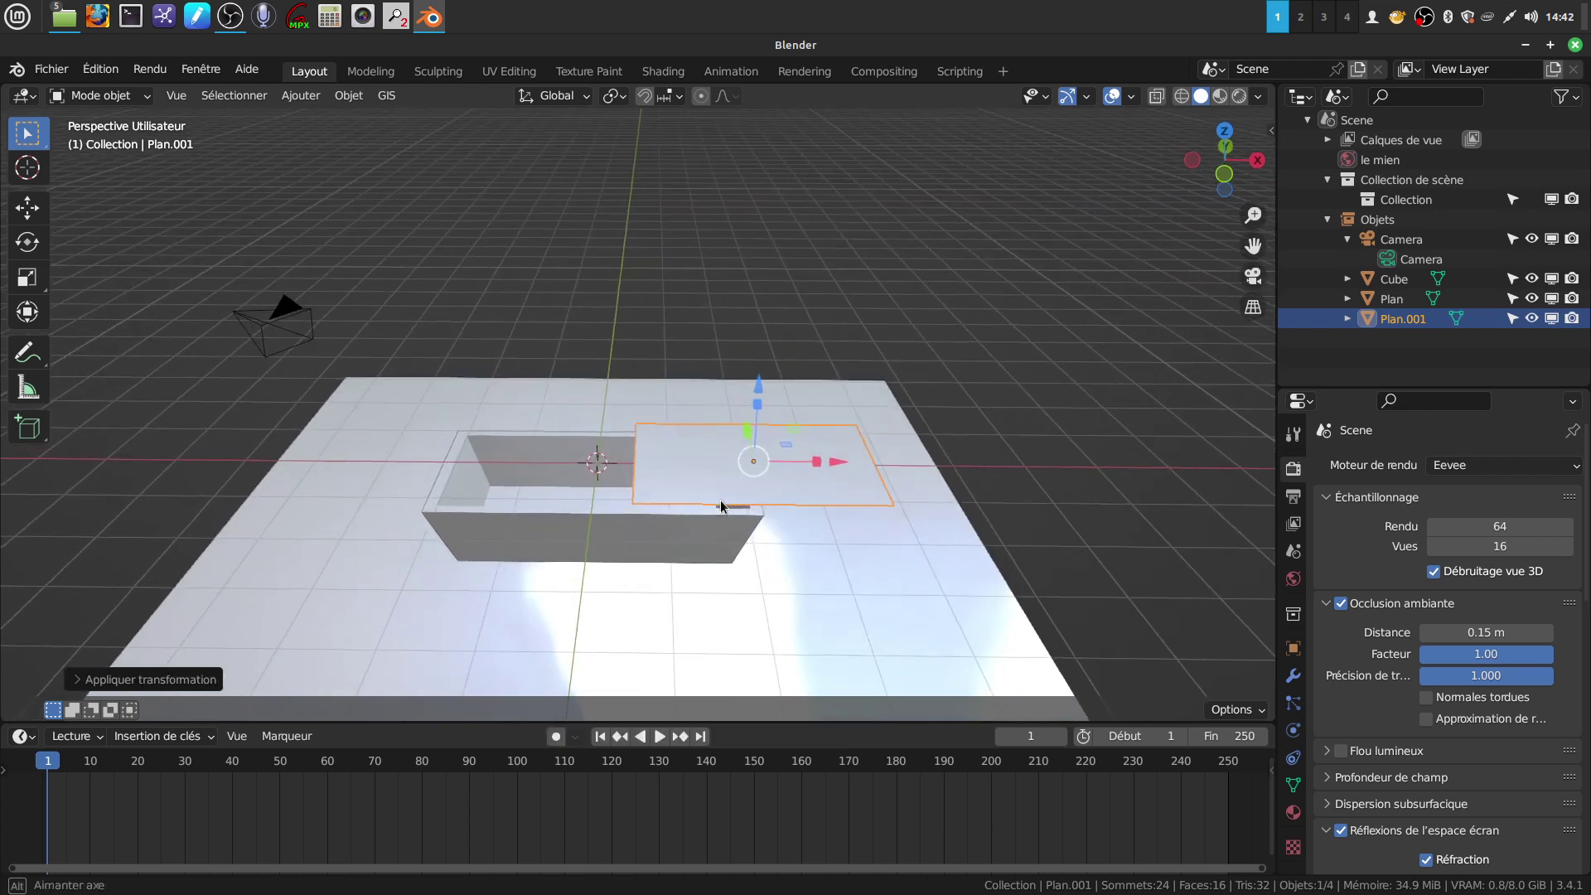
Step: Subdivide Plan.001's face with 30 cuts in Edit mode, then return to Object mode
key(Tab)
right_click(649, 513)
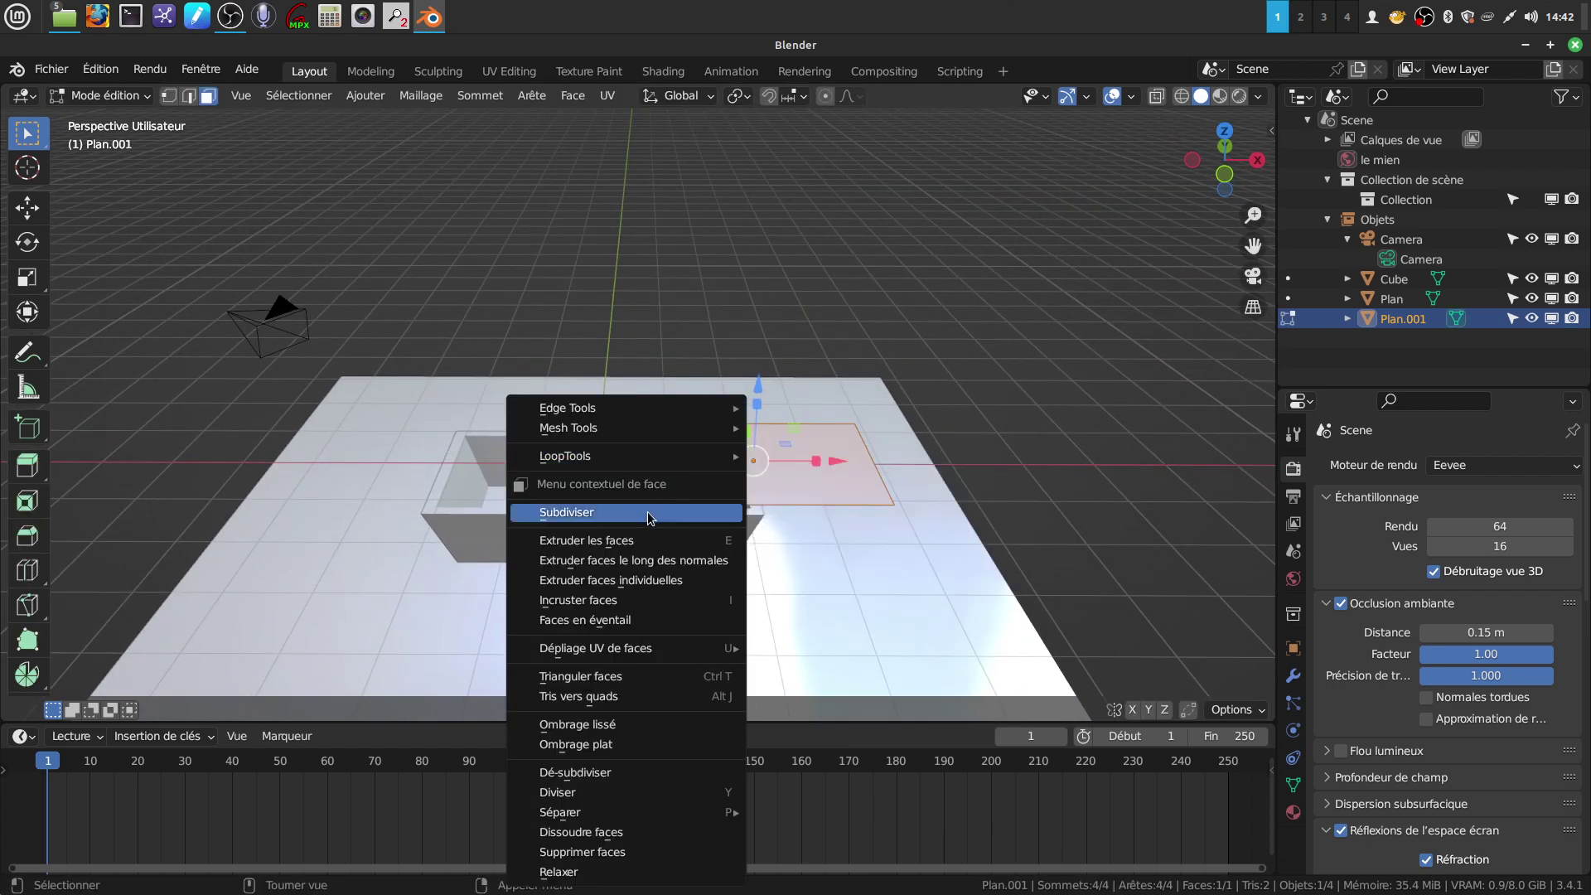
click(649, 514)
click(76, 681)
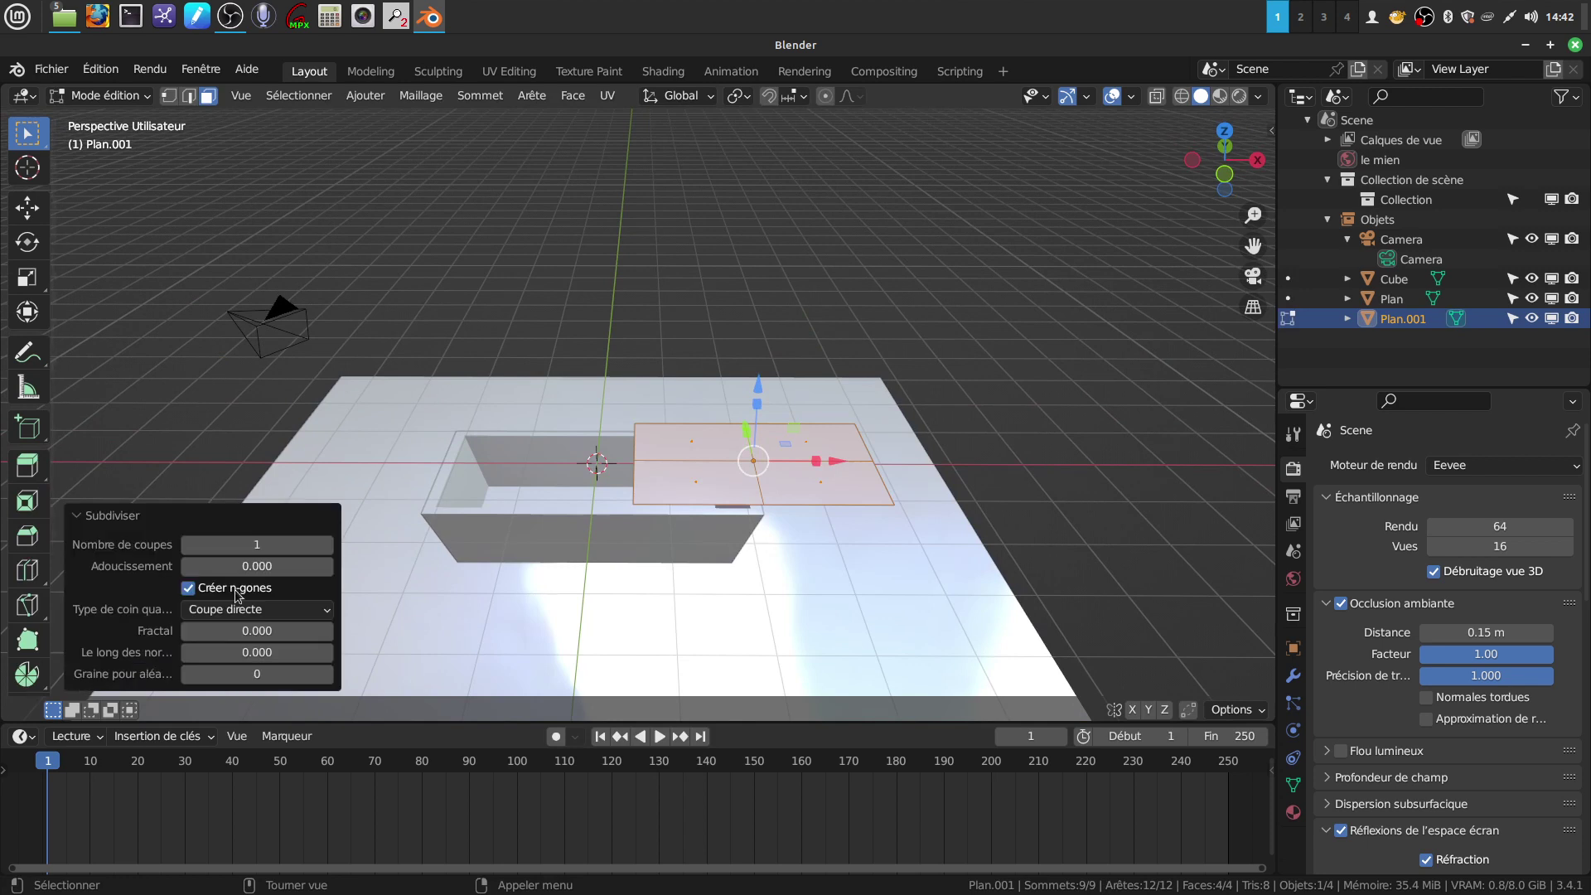
click(271, 547)
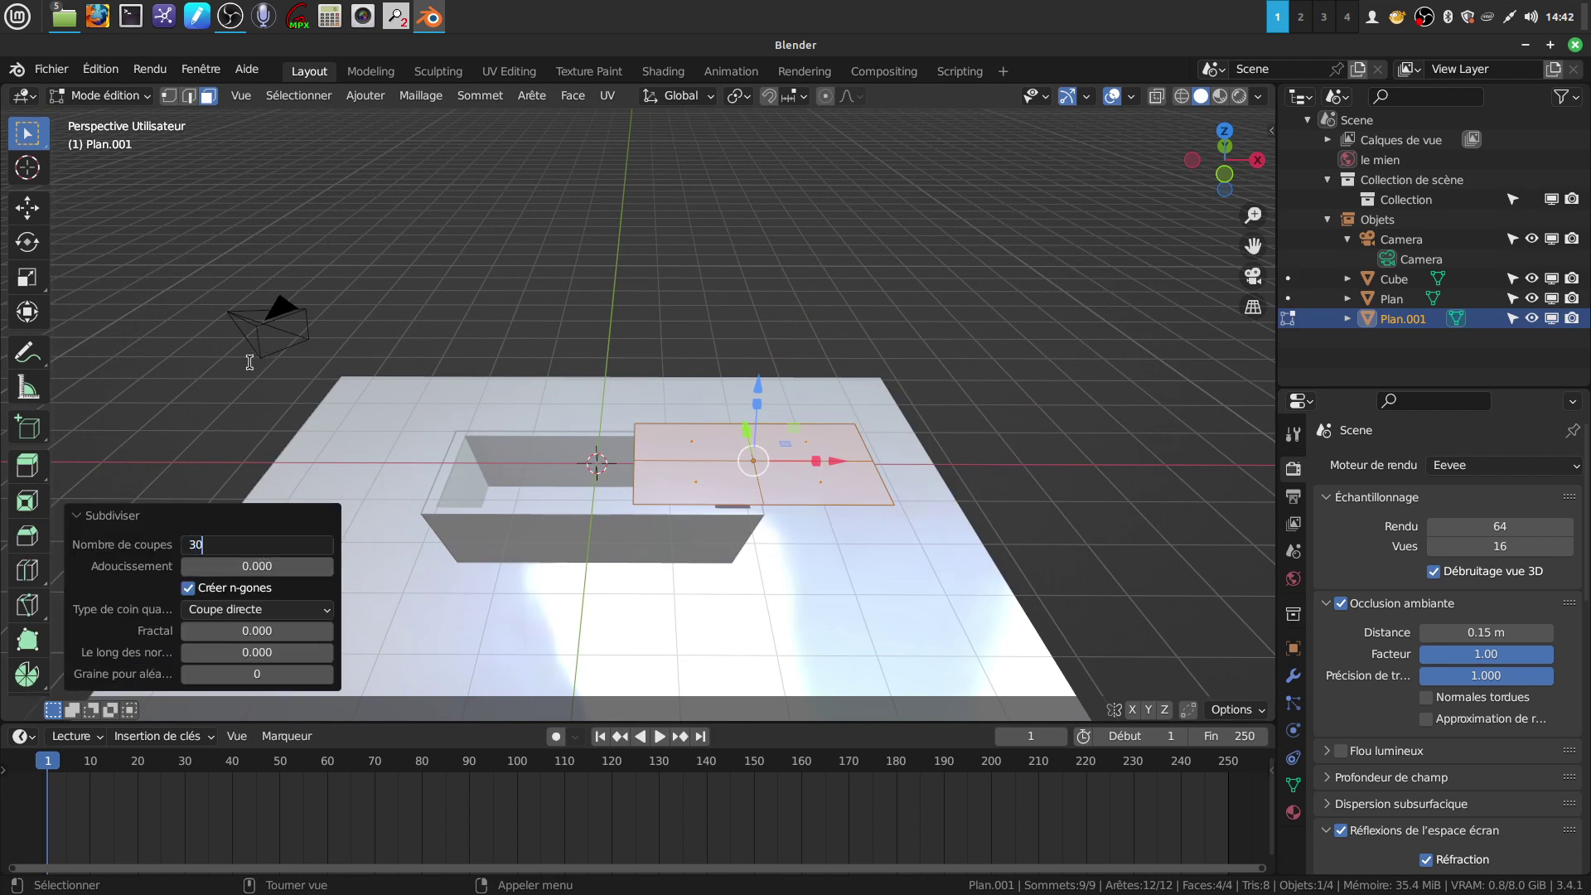
key(Return)
key(Tab)
mouse_move(705, 500)
middle_down()
mouse_move(677, 504)
mouse_move(697, 467)
mouse_move(658, 525)
mouse_move(732, 578)
middle_up()
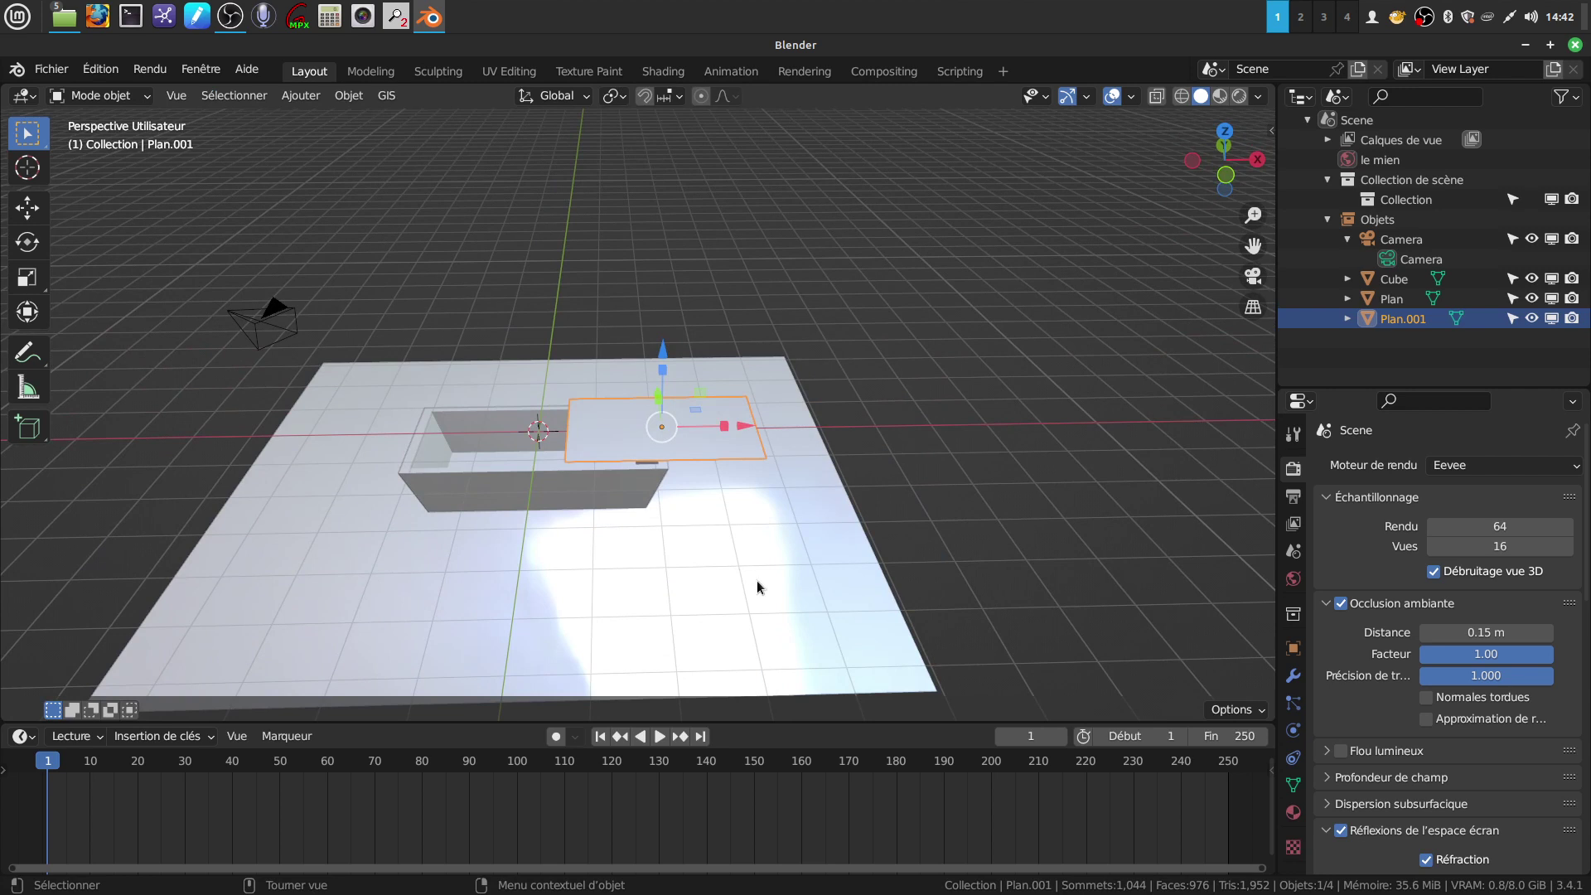
Step: Enable Collision in Physics properties for the floor plane Plan and then the tub Cube
click(772, 539)
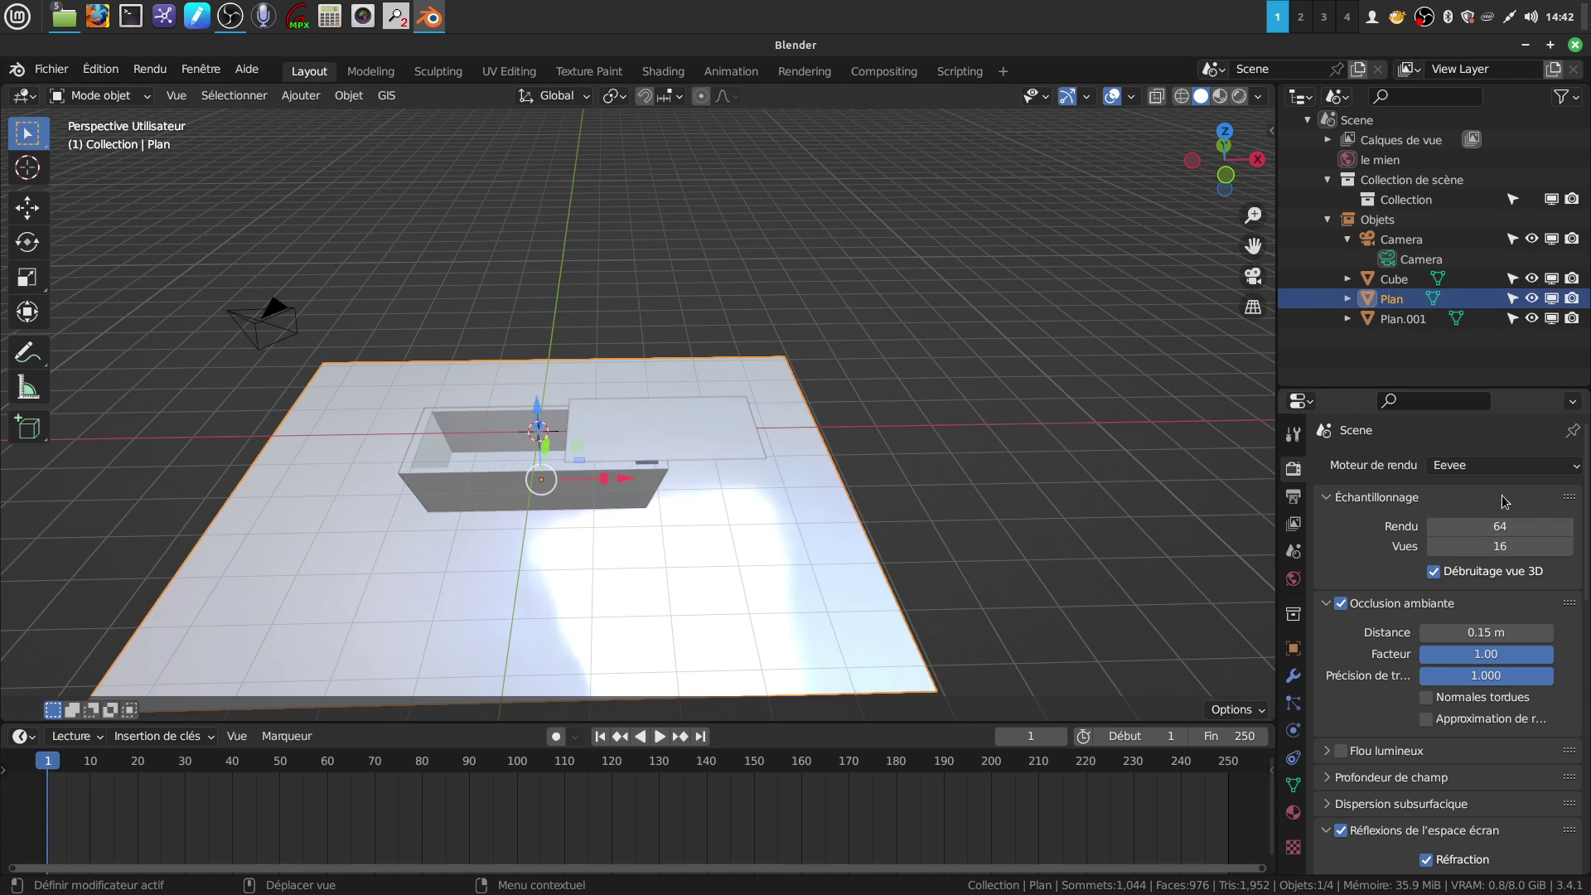
click(1294, 734)
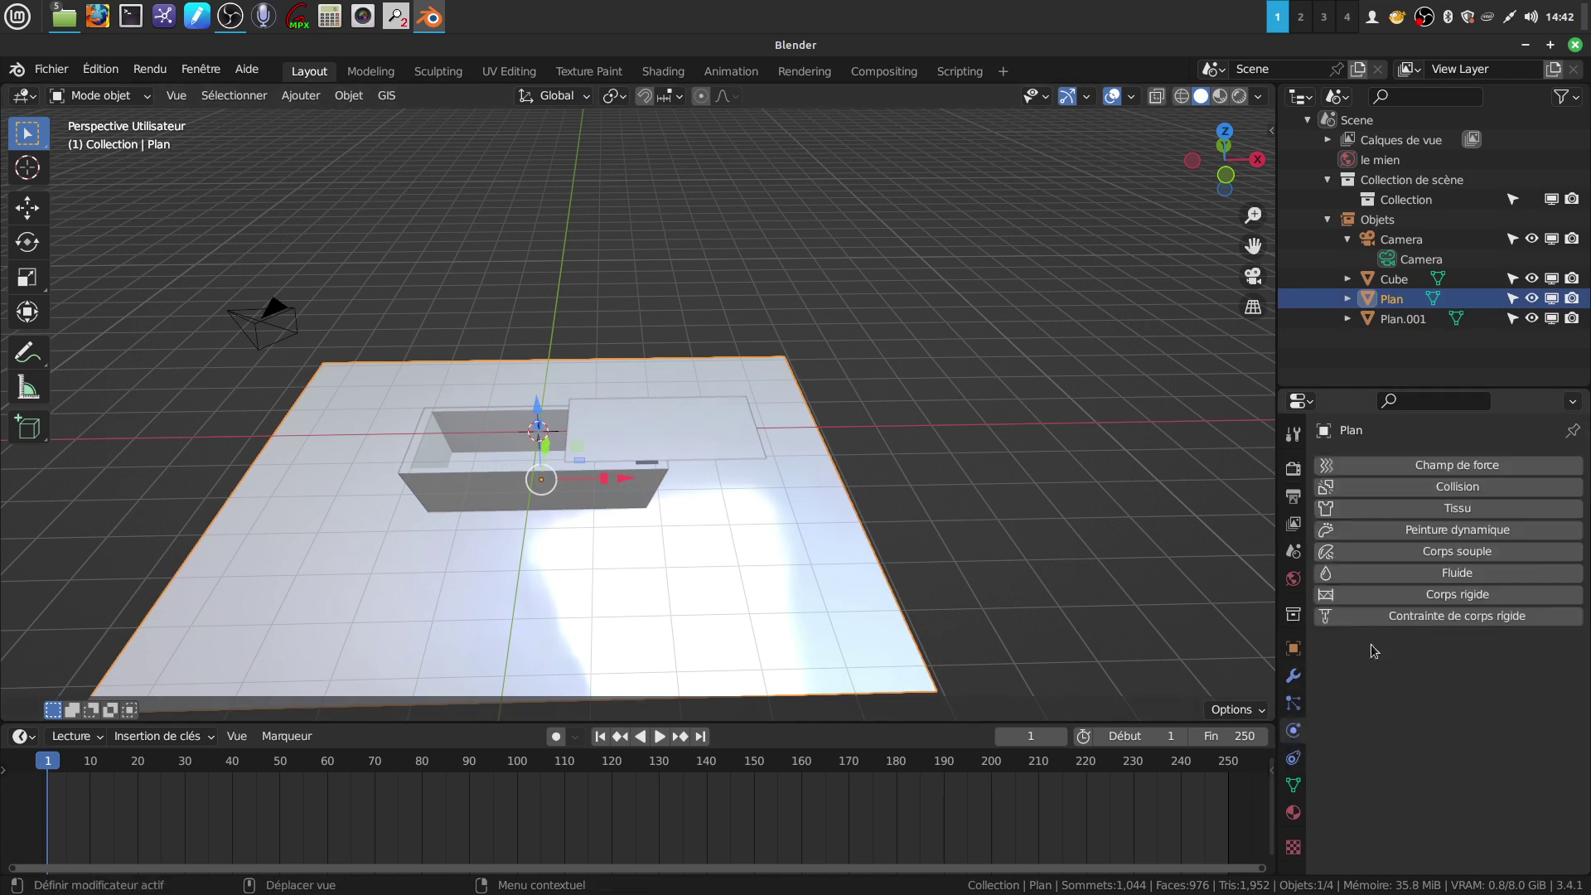
click(1448, 489)
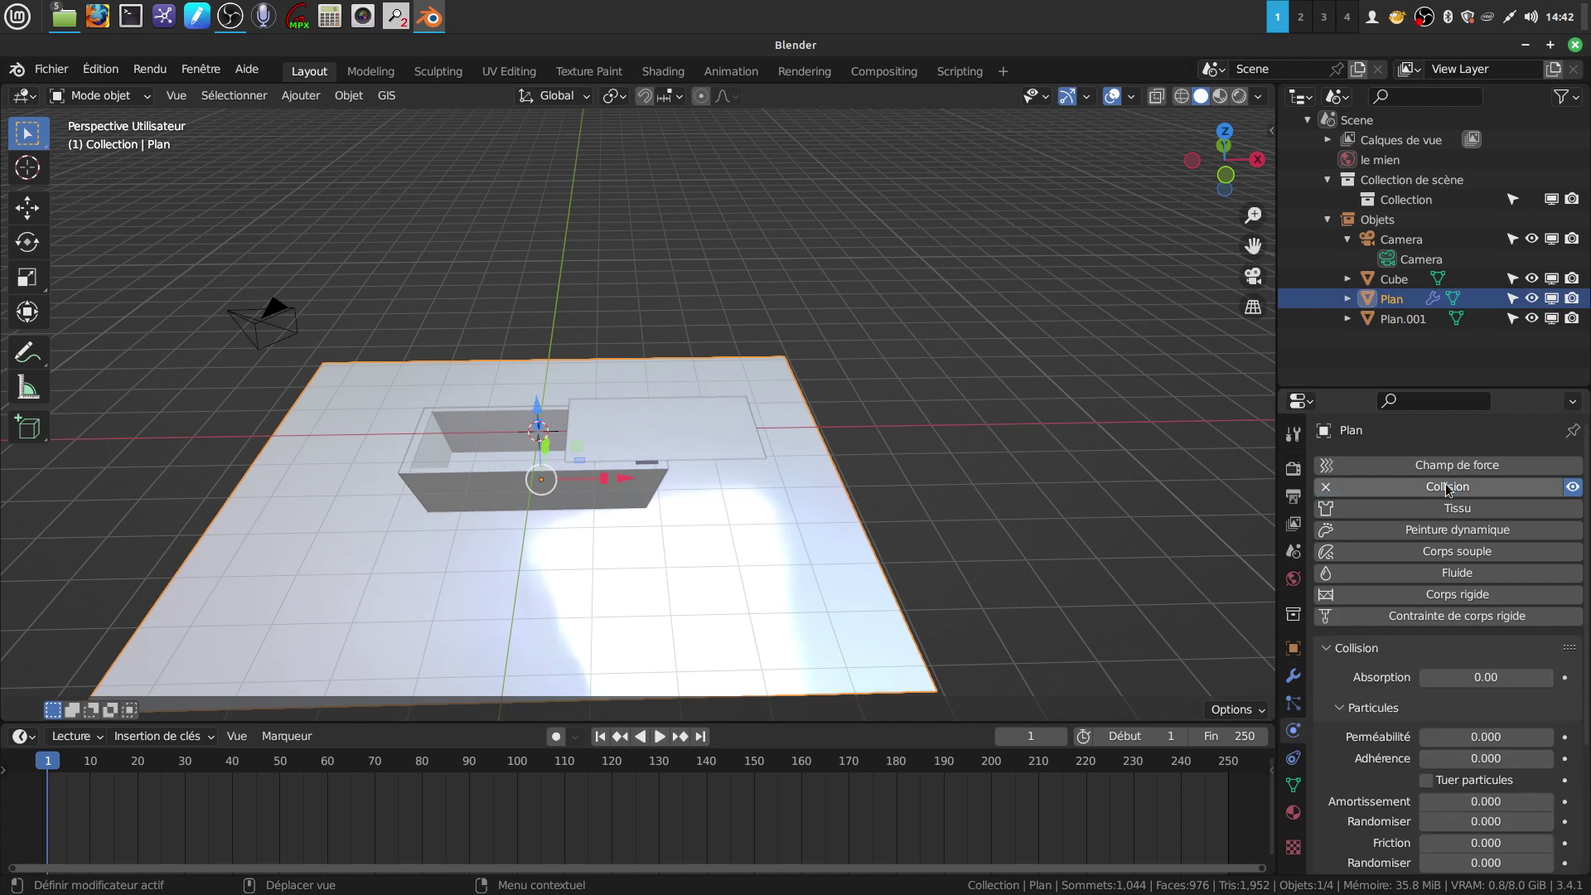
click(489, 491)
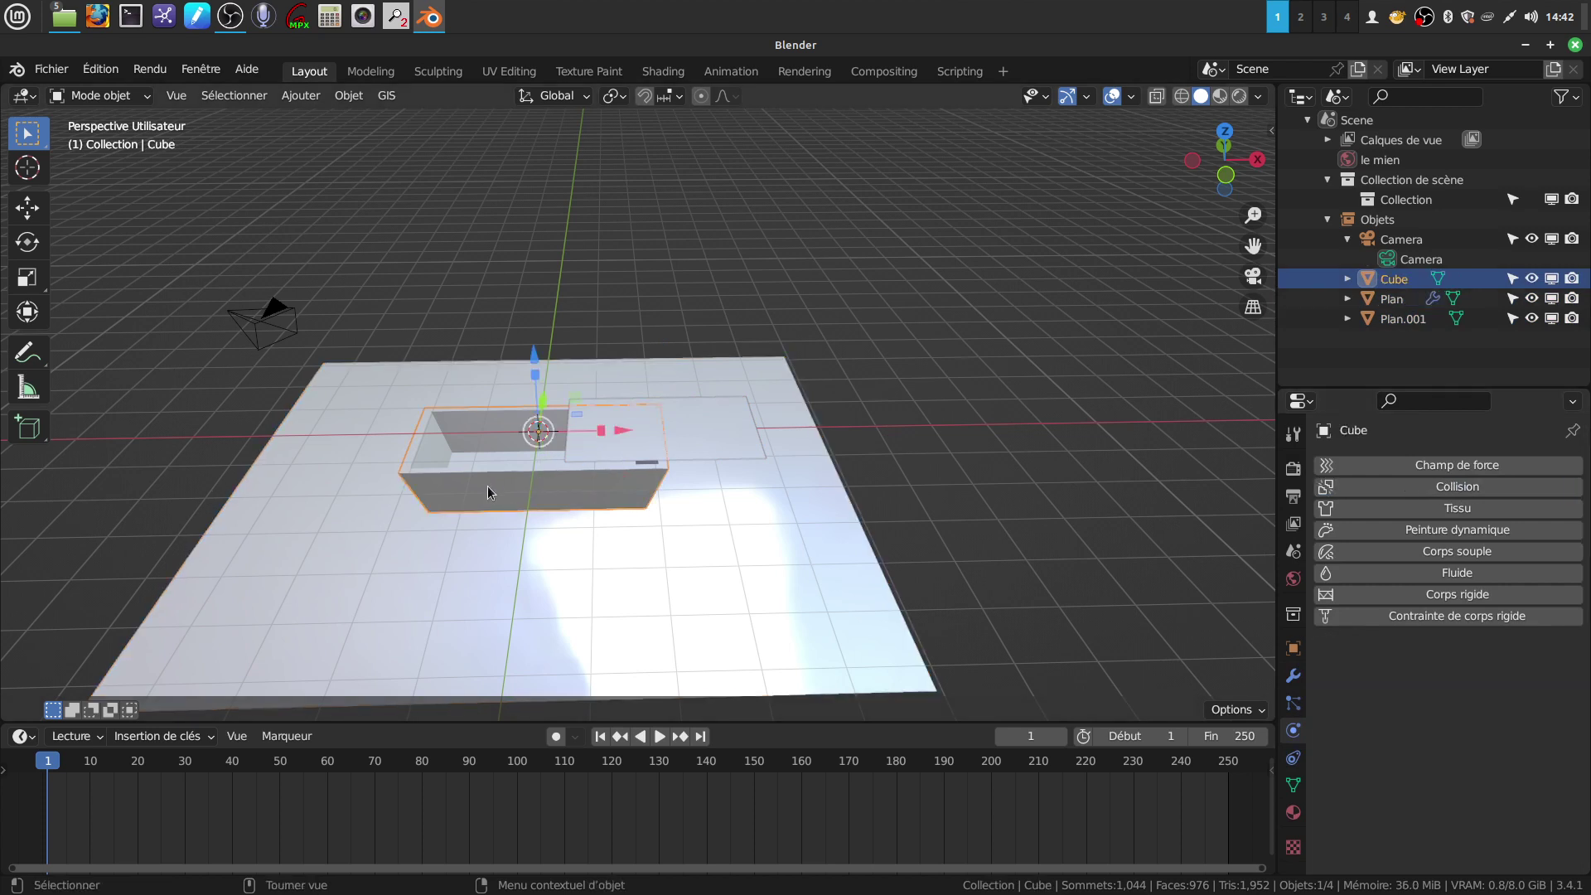
click(1475, 494)
click(696, 431)
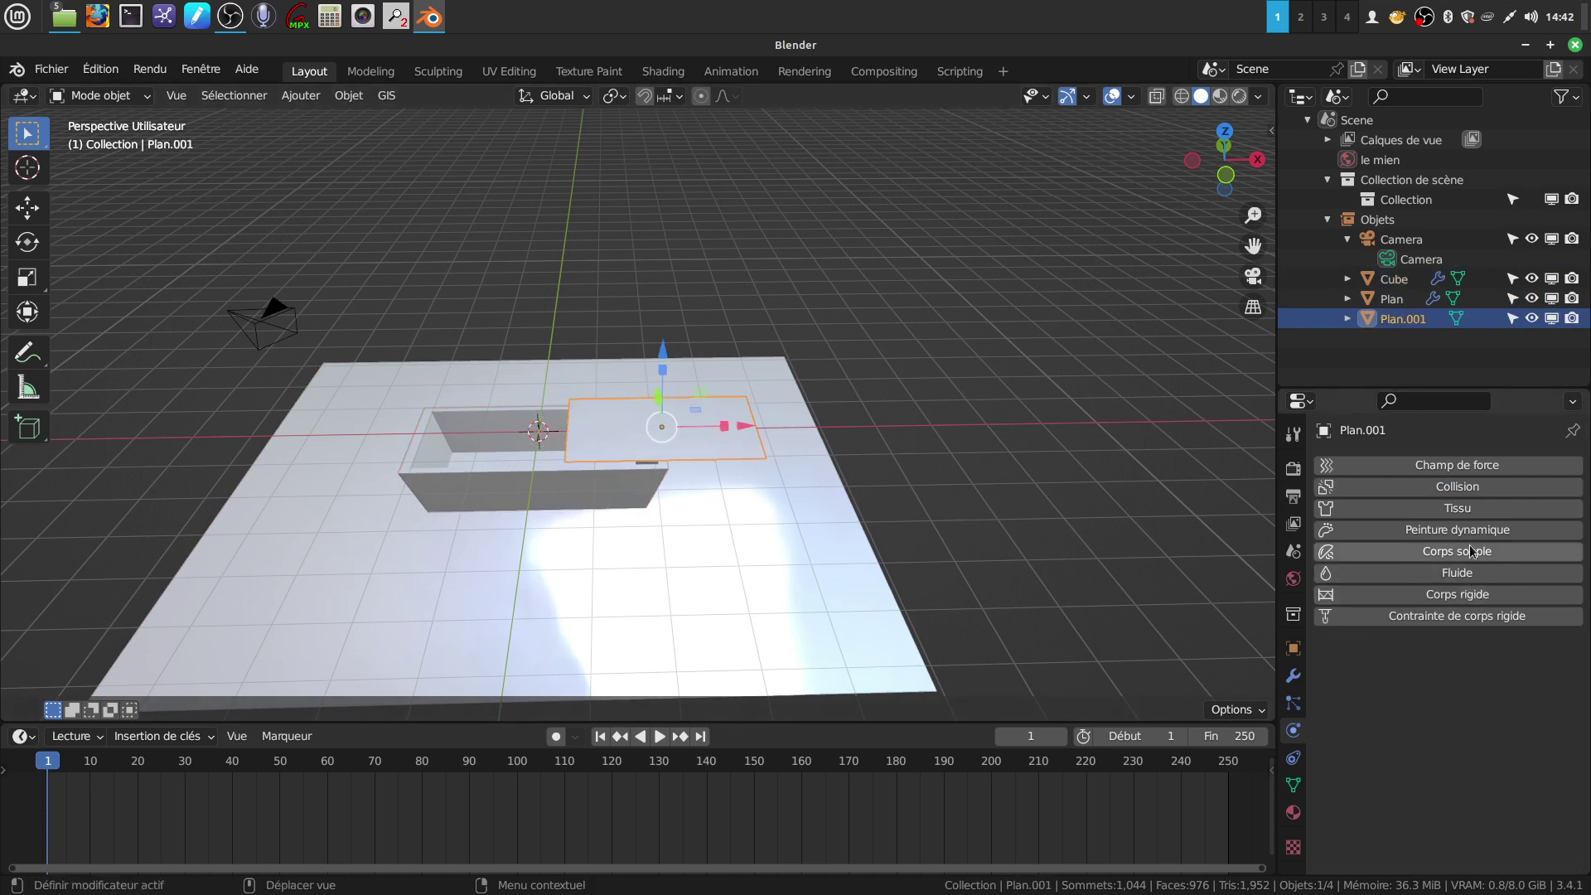
Step: Enable Cloth physics on Plan.001
click(1450, 508)
mouse_move(1027, 441)
middle_down()
mouse_move(952, 406)
mouse_move(841, 487)
mouse_move(745, 406)
mouse_move(714, 405)
mouse_move(723, 375)
mouse_move(779, 357)
mouse_move(711, 454)
mouse_move(749, 447)
middle_up()
scroll(951, 405, up, 2)
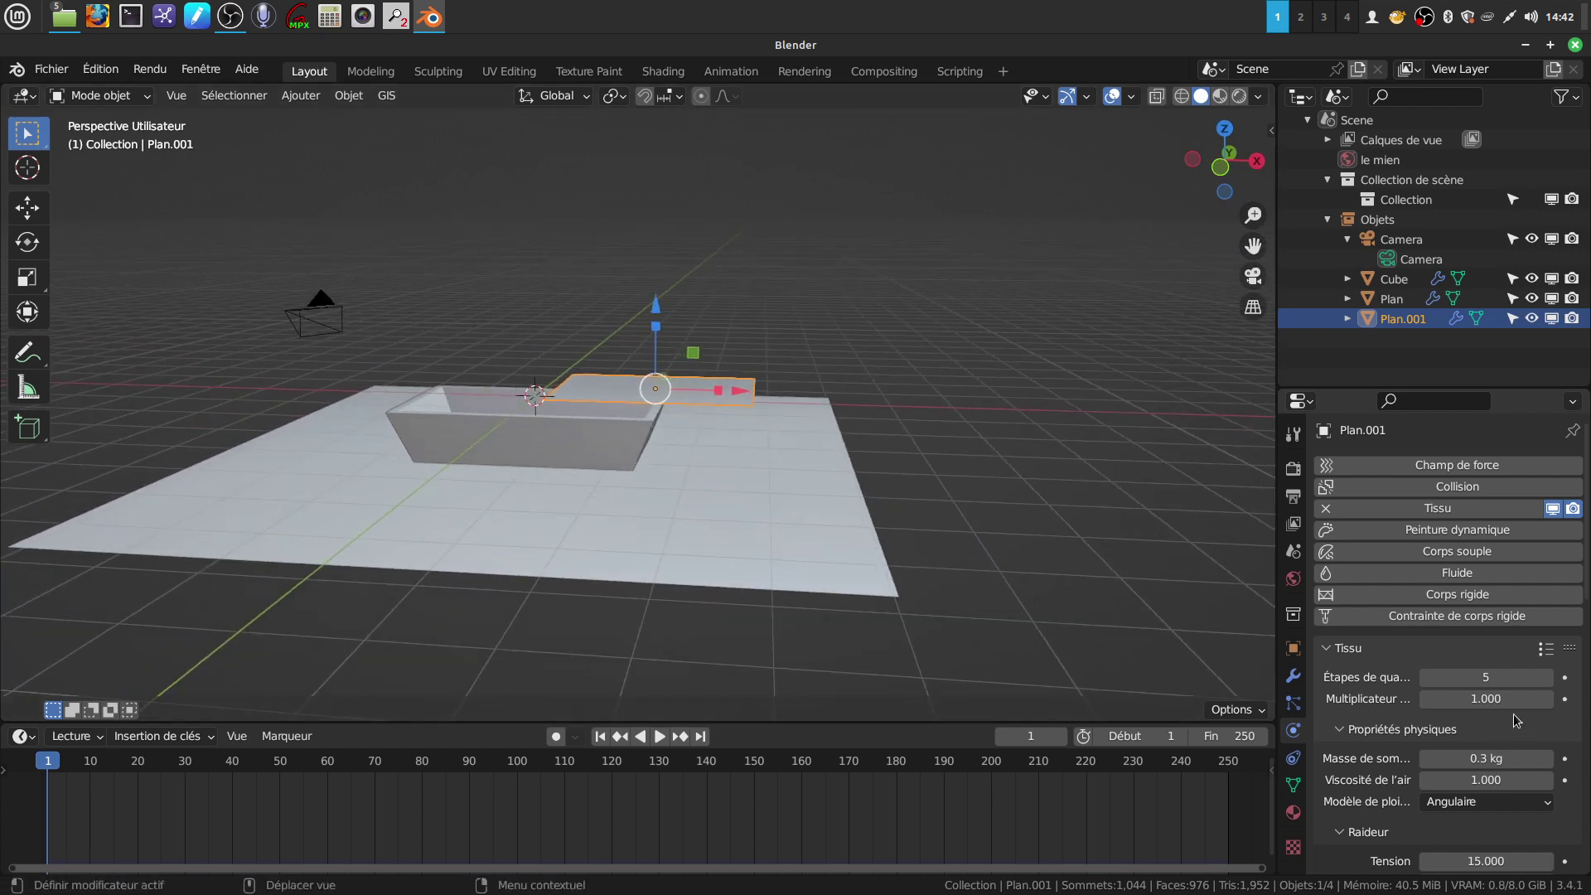
Step: Play the animation to watch the cloth fall, then stop and rewind to frame 1
click(660, 737)
mouse_move(759, 506)
middle_down()
mouse_move(830, 549)
mouse_move(804, 561)
middle_up()
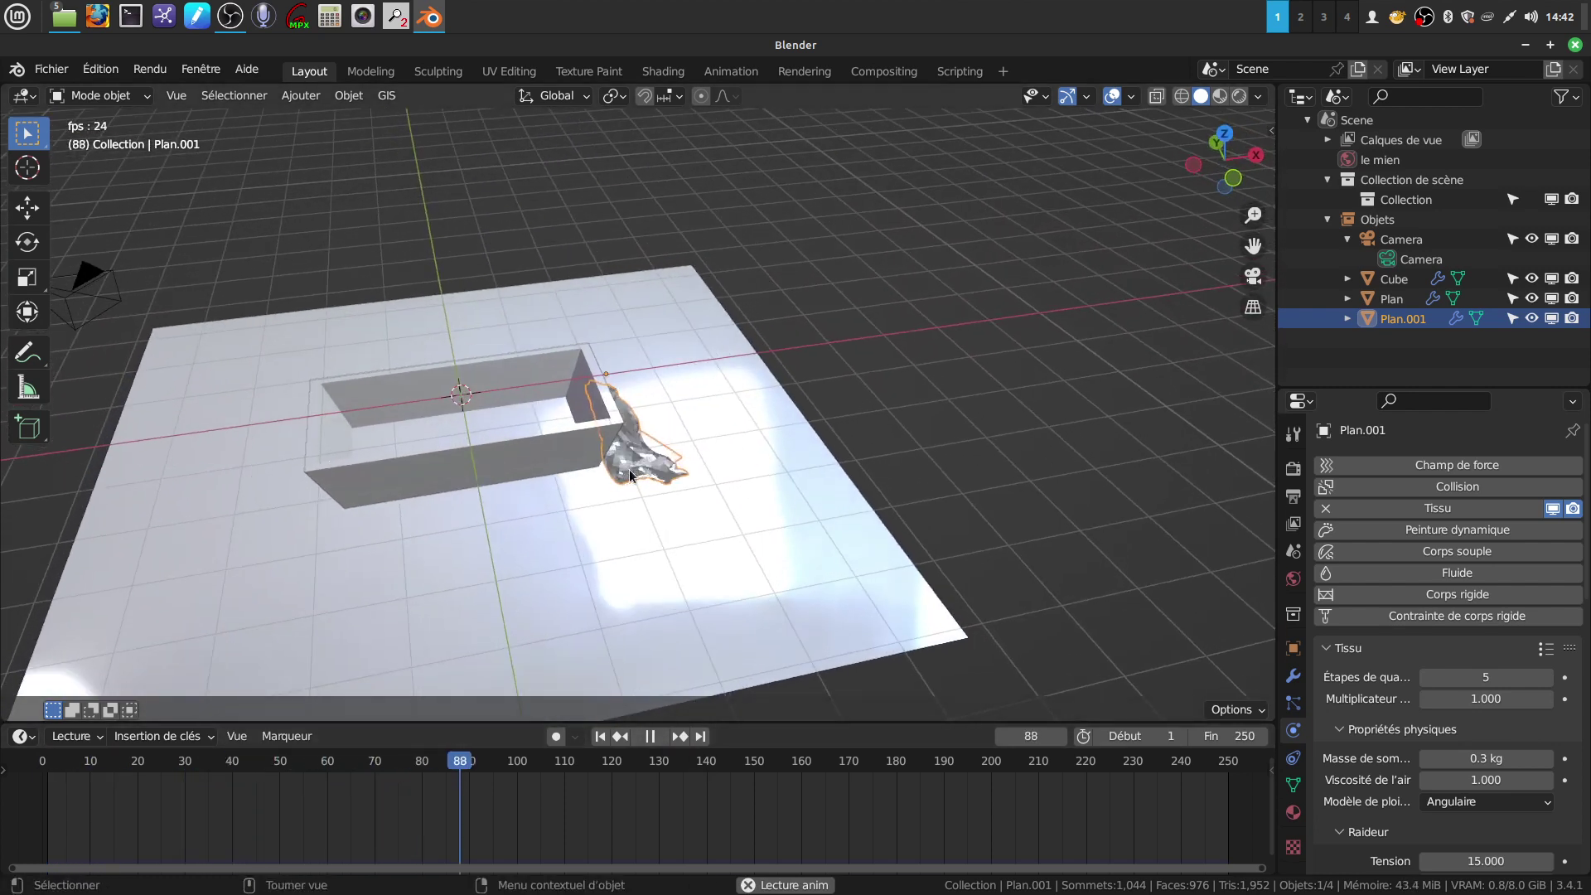
key(space)
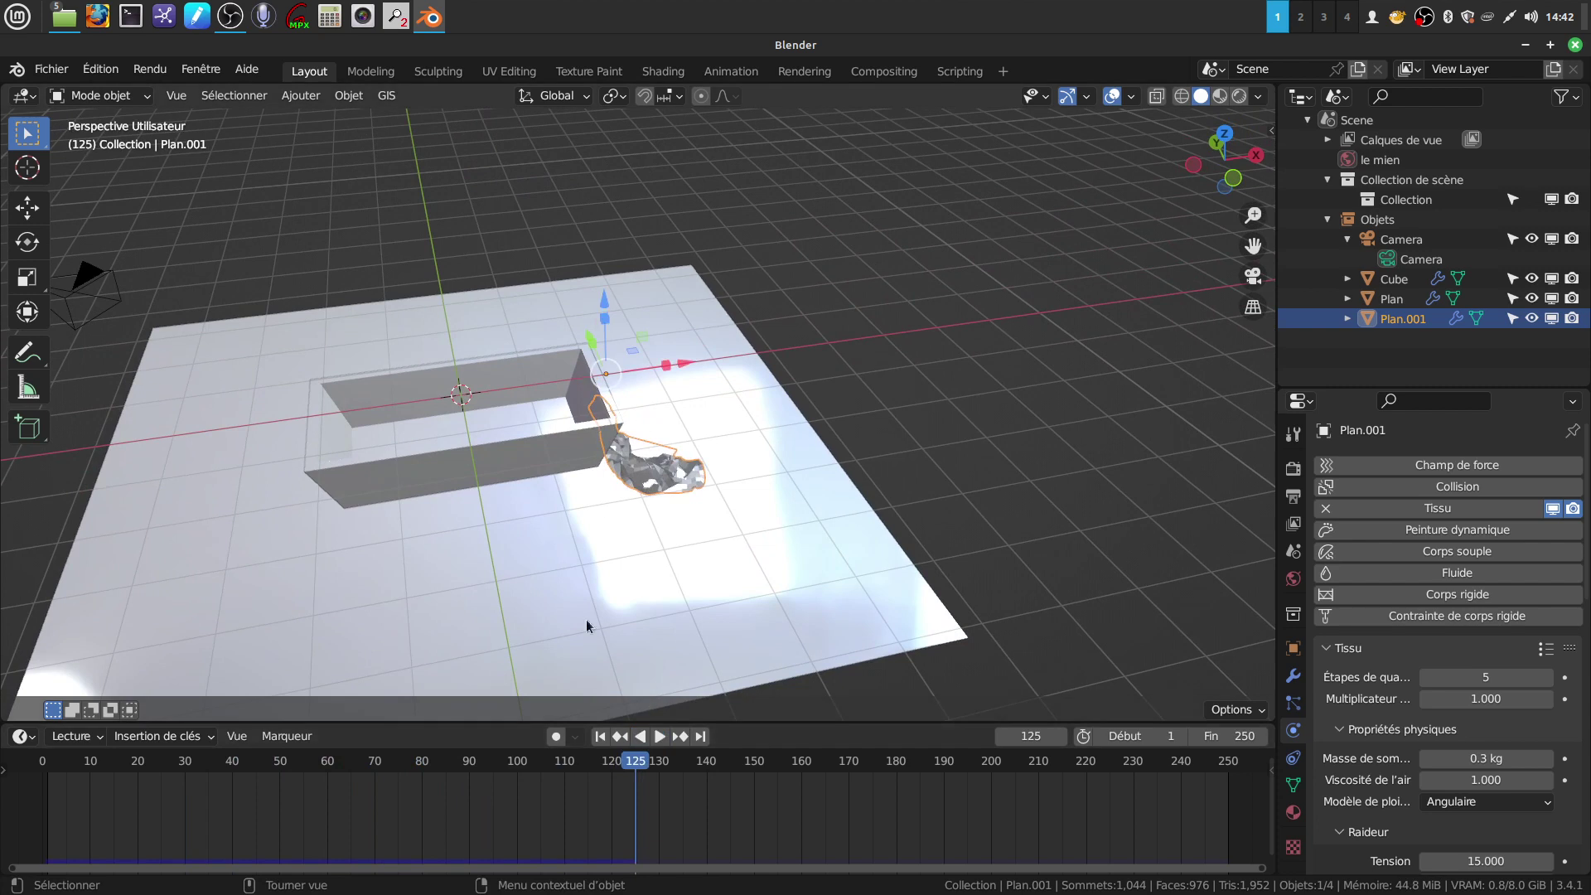
key(space)
drag(583, 781, 48, 767)
key(space)
mouse_move(970, 546)
middle_down()
mouse_move(698, 353)
mouse_move(684, 325)
middle_up()
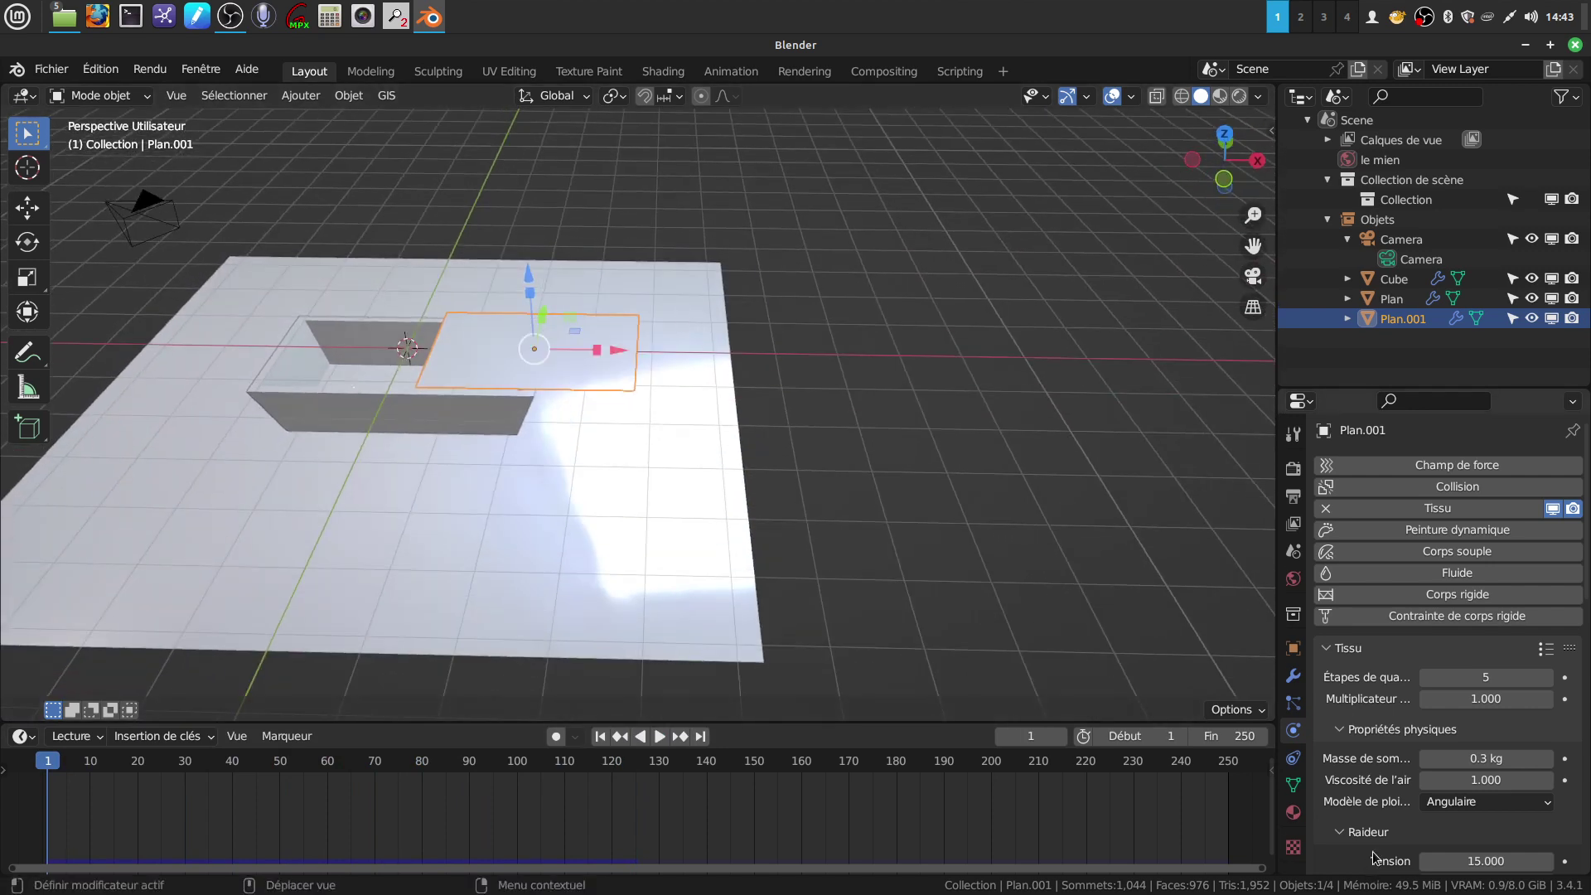
Step: Expand the cloth Collisions settings and raise collision Quality to 3
scroll(1392, 828, down, 2)
scroll(1412, 794, down, 4)
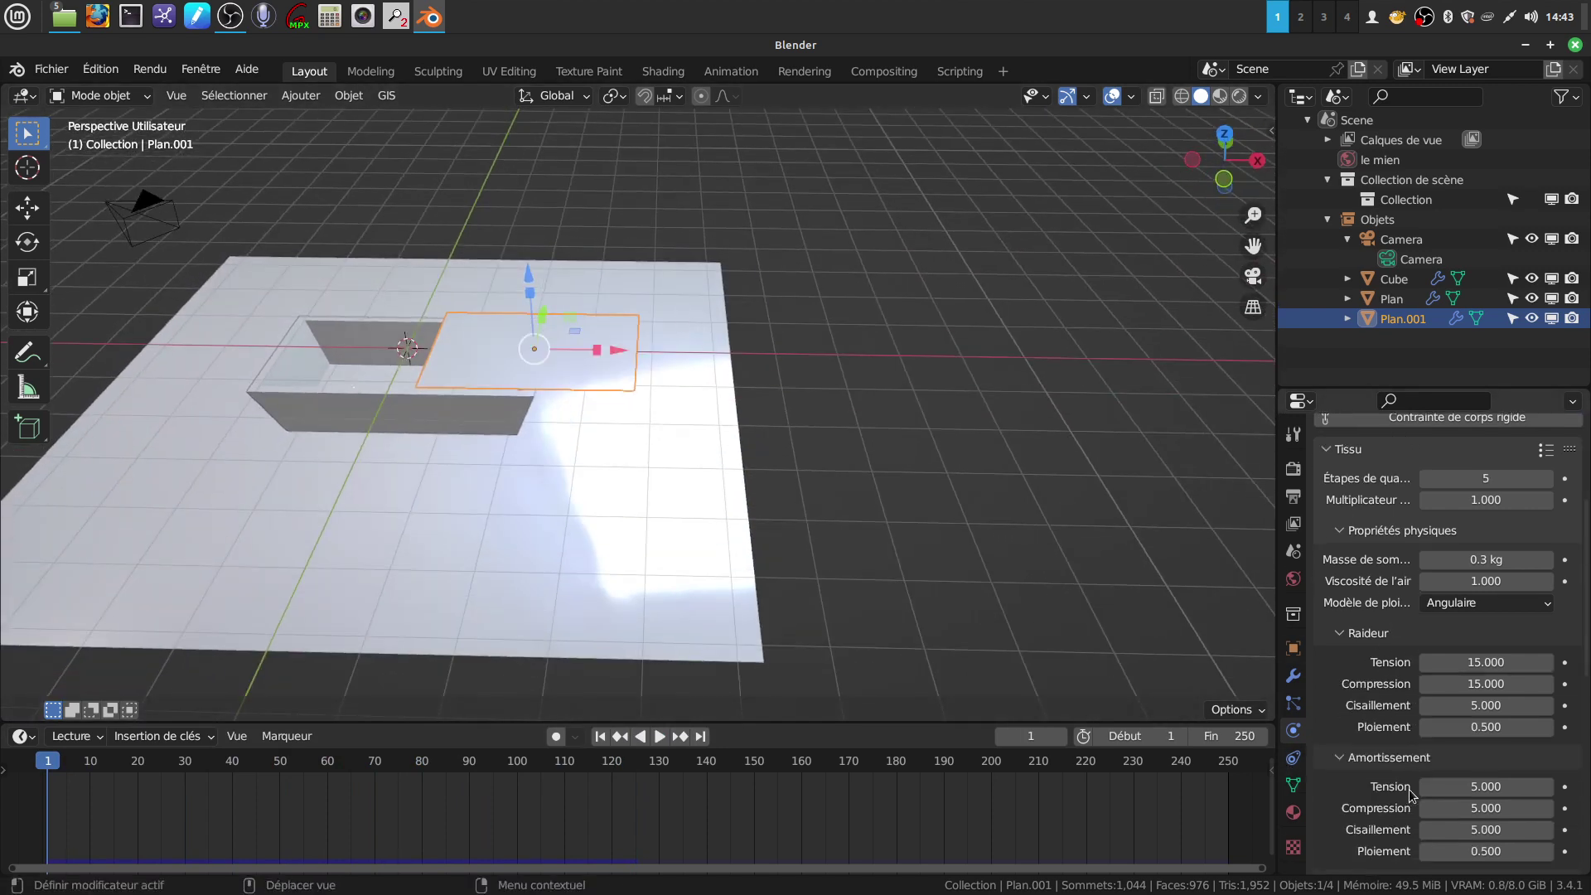
scroll(1411, 794, down, 2)
scroll(1410, 792, down, 3)
scroll(1409, 789, down, 3)
scroll(1406, 785, down, 4)
scroll(1406, 786, down, 1)
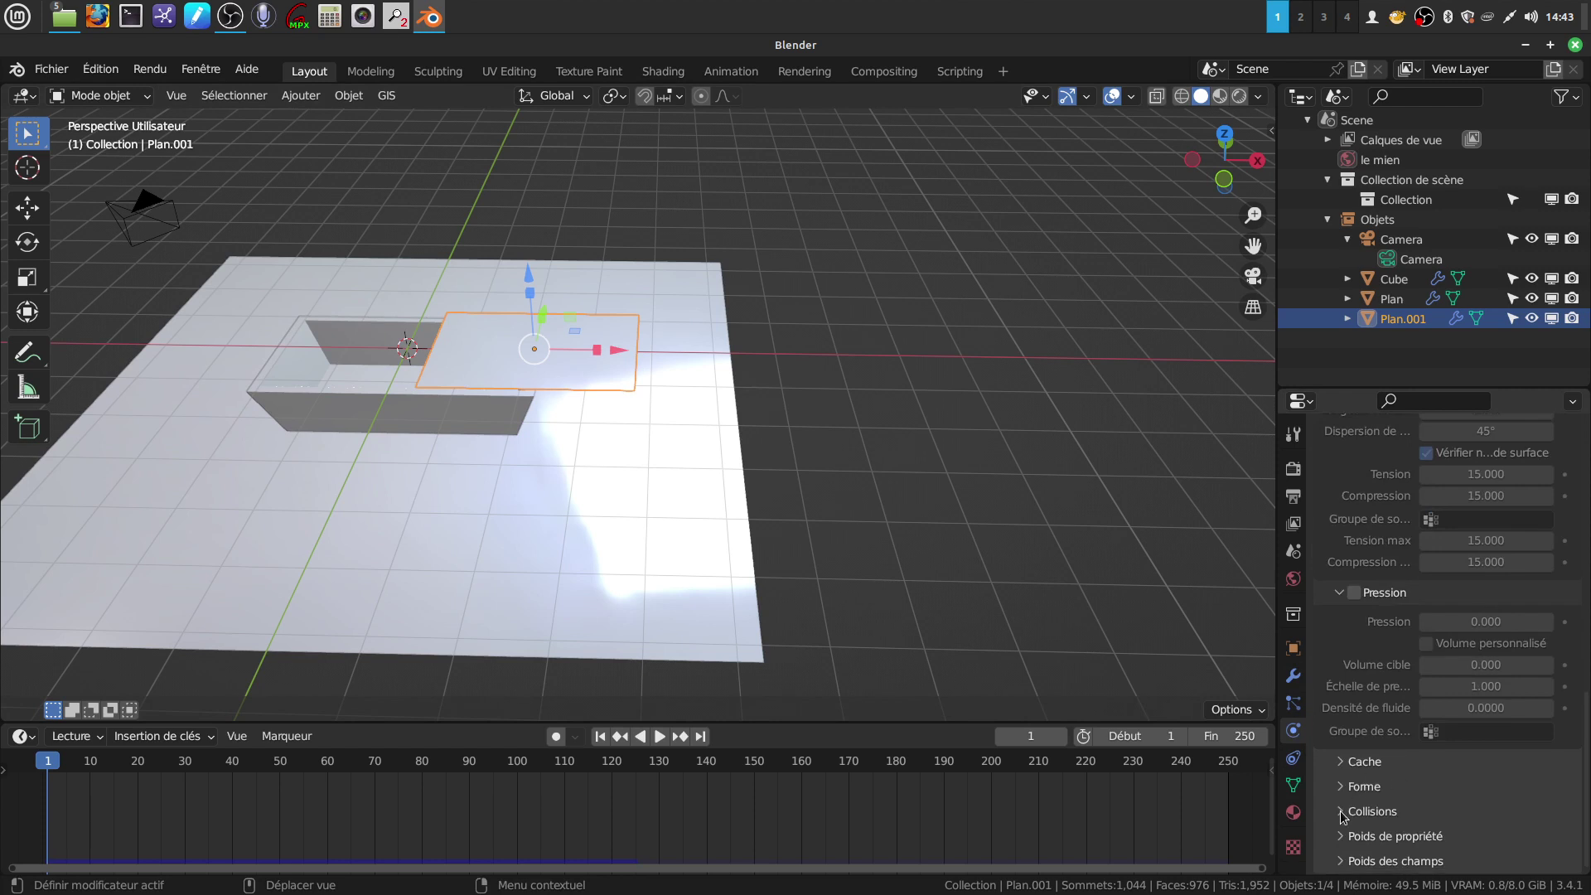
click(1343, 812)
scroll(1359, 795, down, 4)
scroll(1409, 713, down, 2)
click(1548, 610)
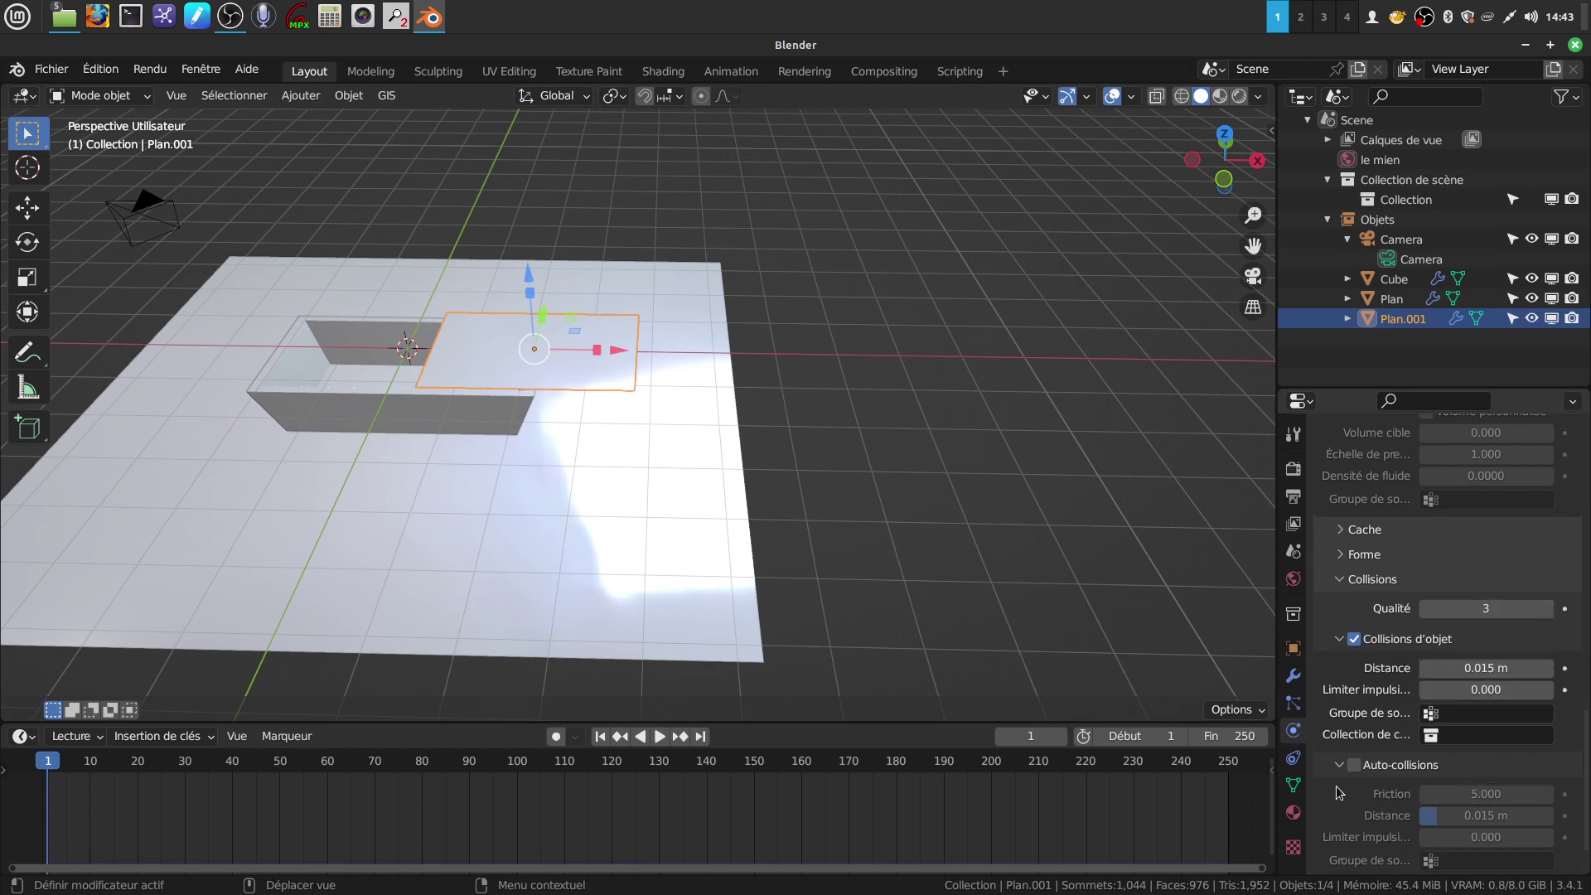
Step: Turn on Self Collisions with a distance of 0.008 m
click(1354, 764)
scroll(1409, 754, down, 2)
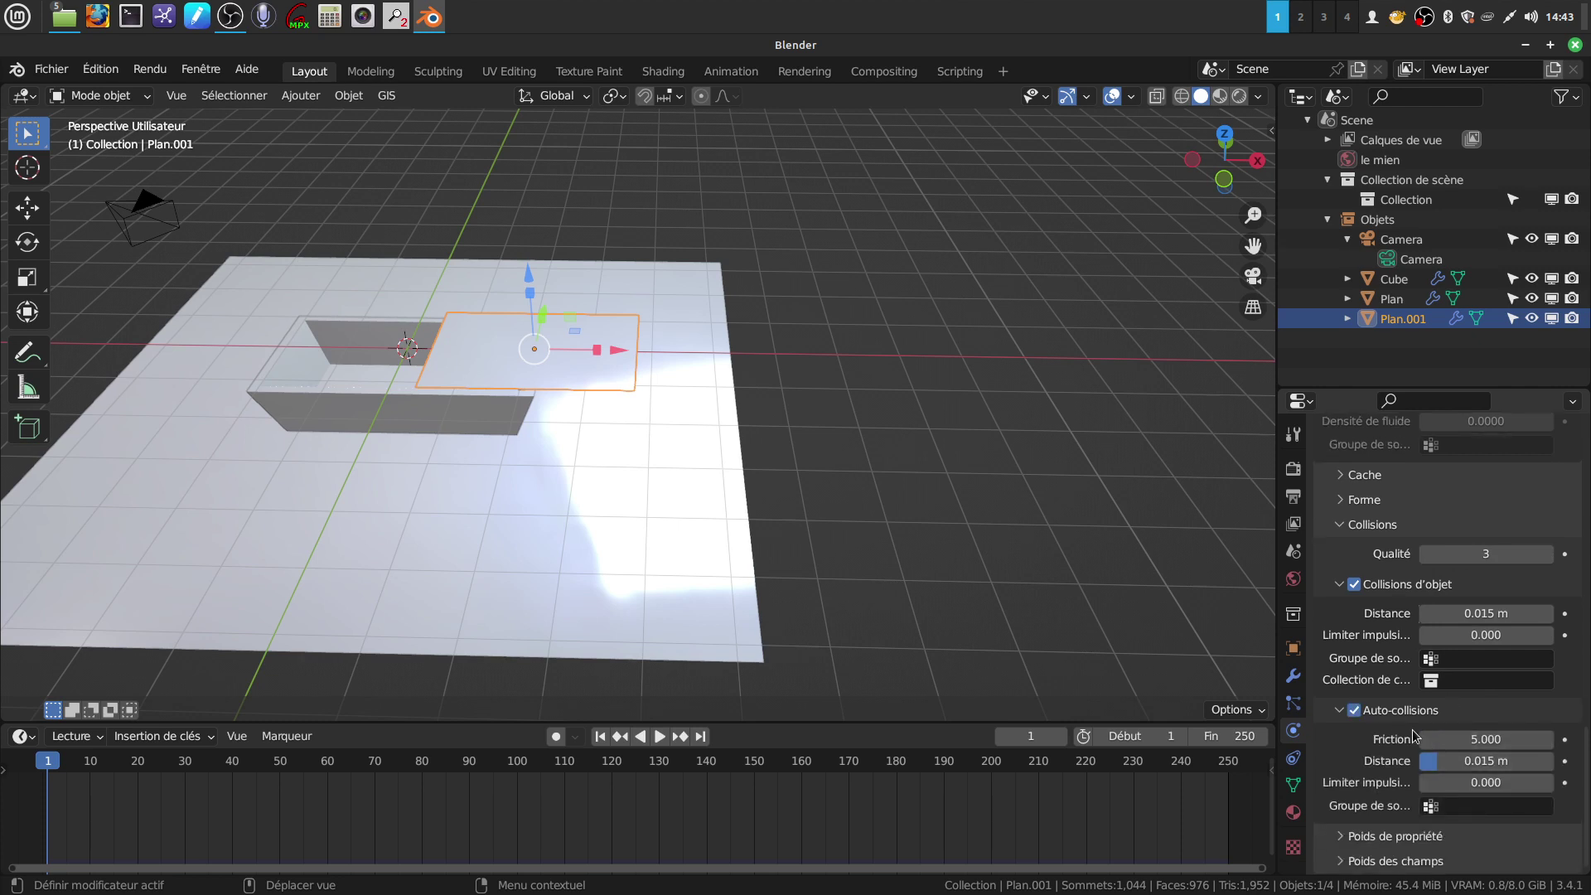
click(1486, 759)
text(08)
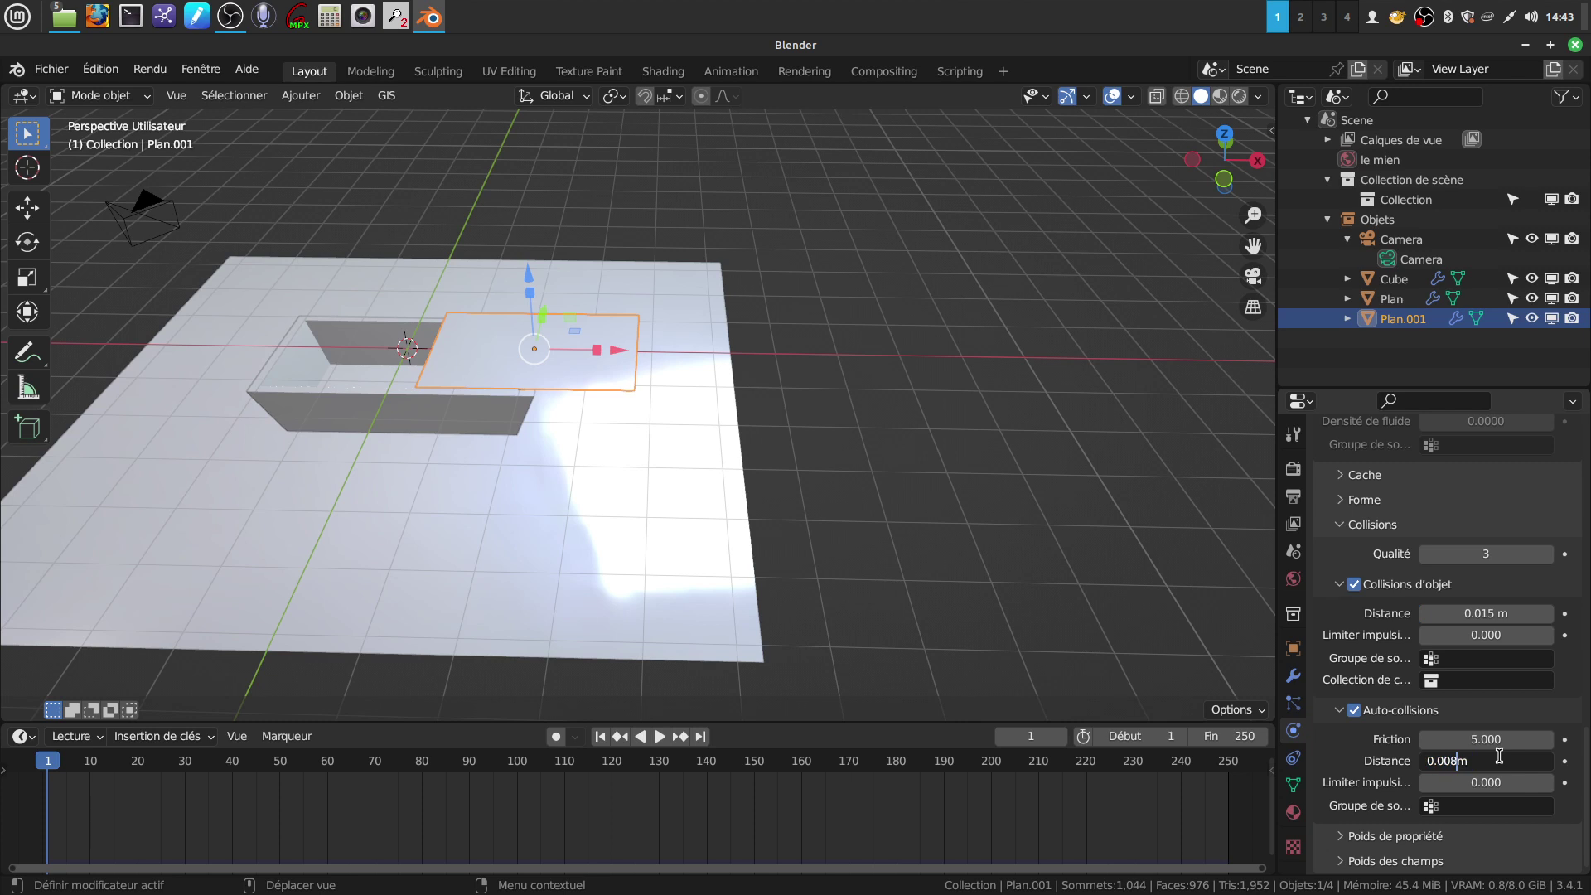
key(Return)
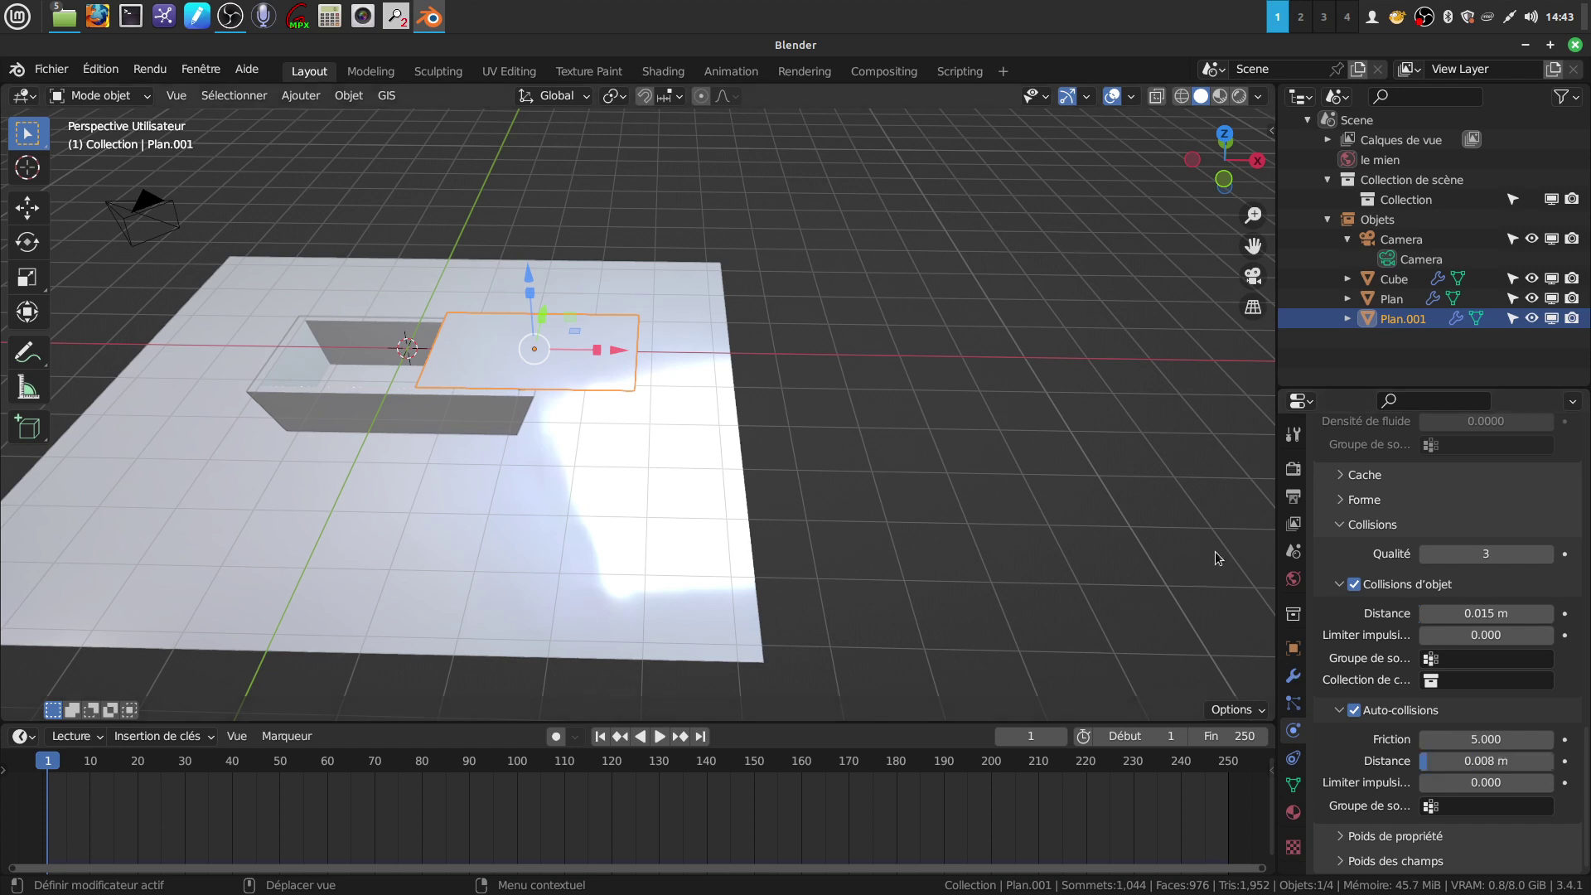
scroll(826, 394, down, 3)
mouse_move(825, 394)
middle_down()
mouse_move(742, 425)
mouse_move(774, 409)
mouse_move(779, 462)
middle_up()
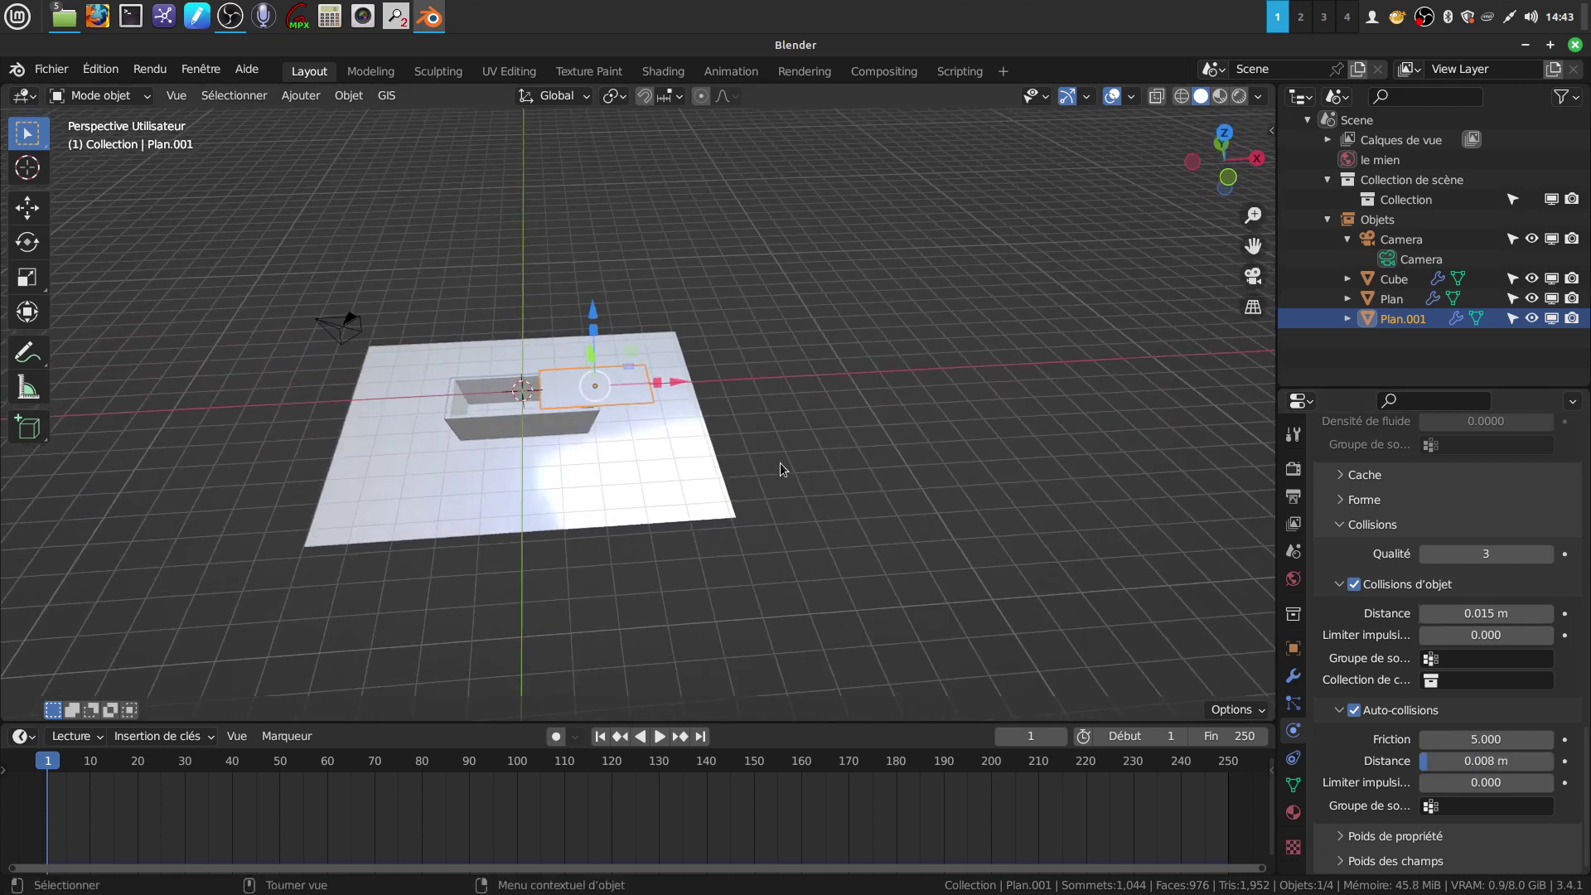
scroll(746, 497, up, 3)
click(660, 737)
mouse_move(715, 565)
middle_down()
mouse_move(822, 546)
mouse_move(714, 582)
middle_up()
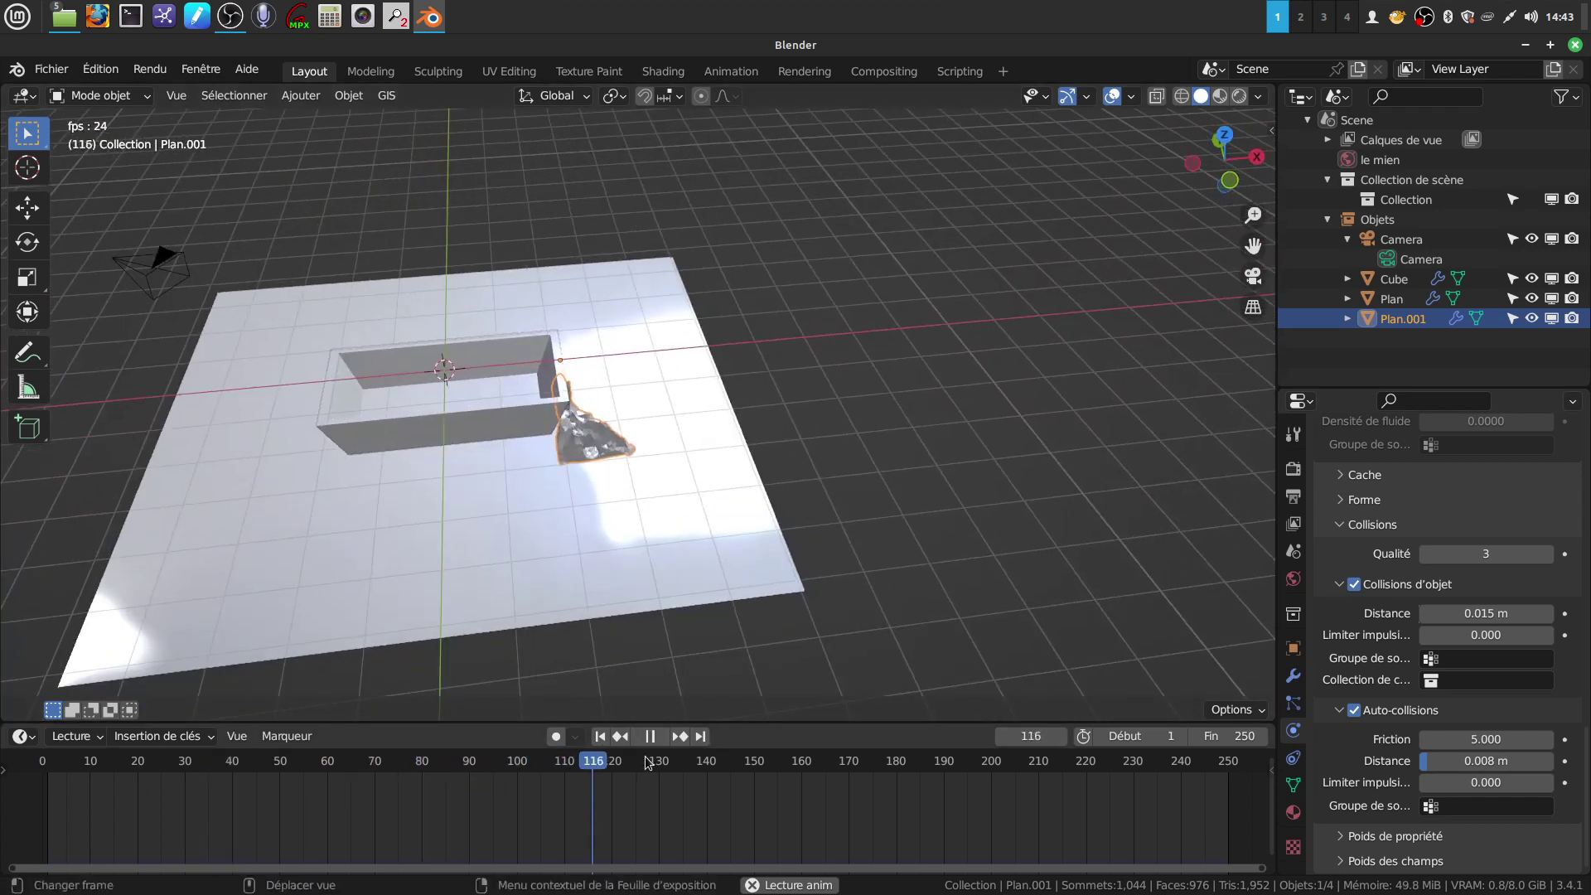
key(space)
drag(677, 771, 214, 766)
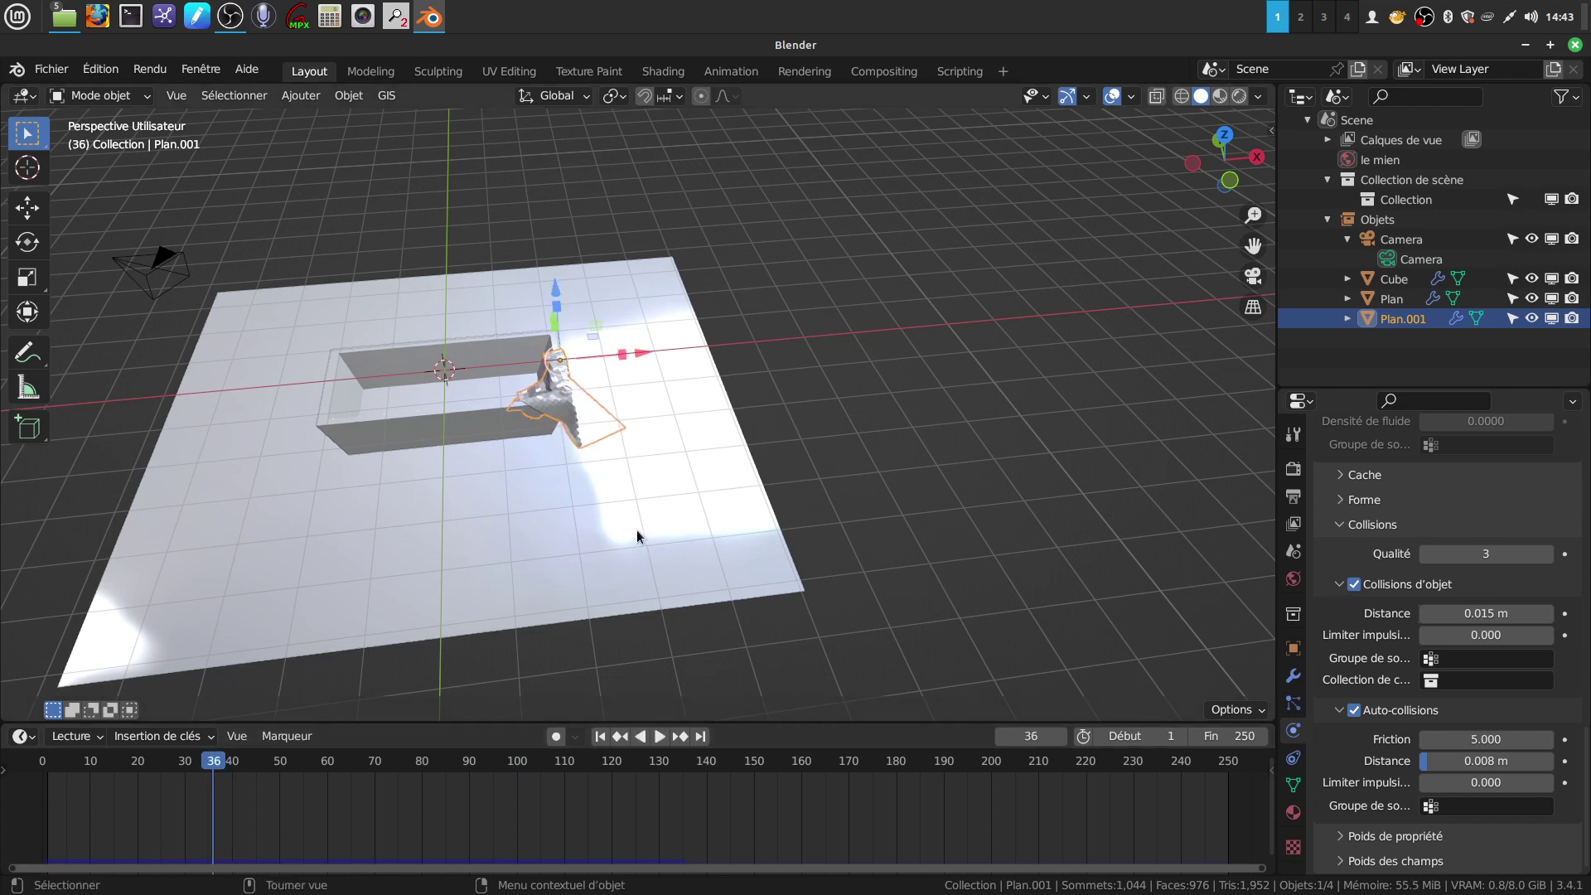
middle_drag(638, 535, 778, 599)
scroll(783, 538, up, 2)
scroll(787, 538, up, 2)
shift+middle_drag(787, 545, 777, 524)
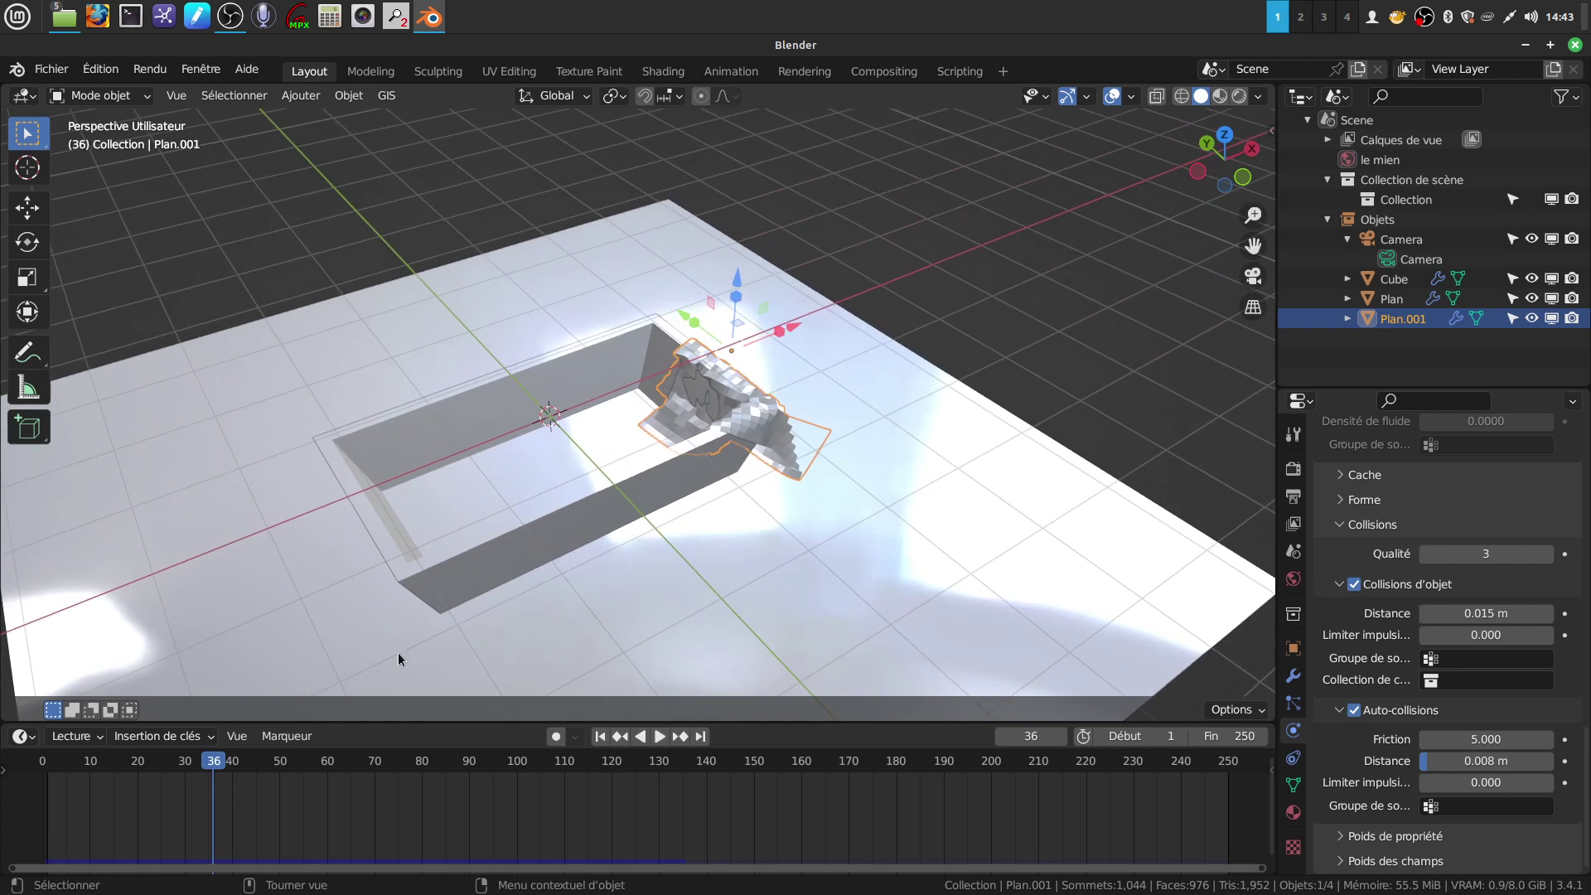
mouse_move(205, 760)
mouse_down()
mouse_move(152, 761)
mouse_move(238, 762)
mouse_up()
key(space)
key(space)
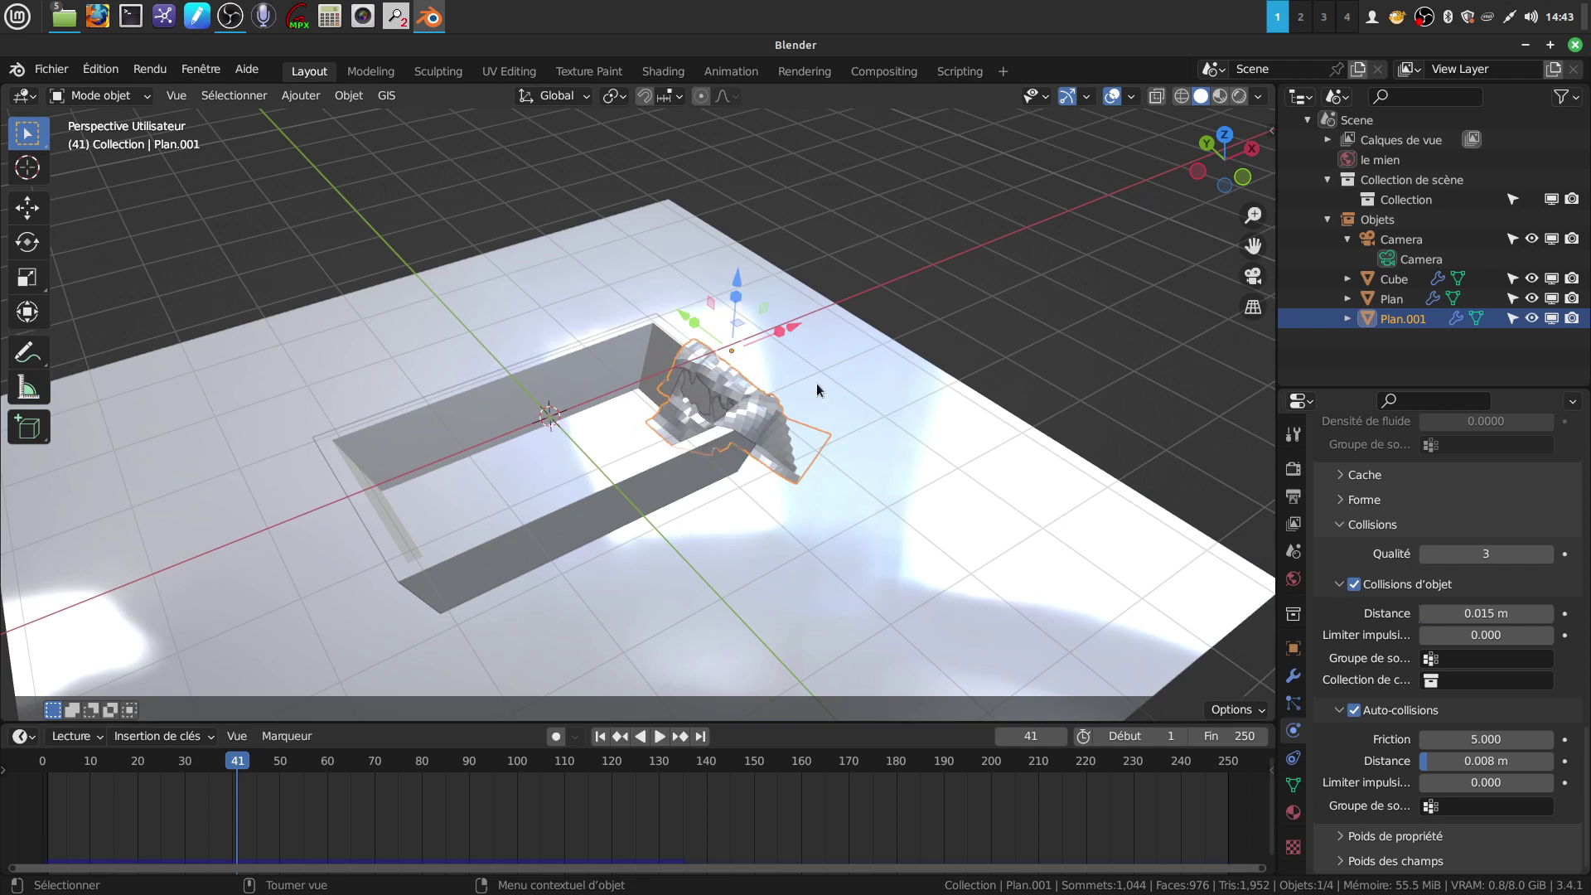
drag(240, 762, 52, 772)
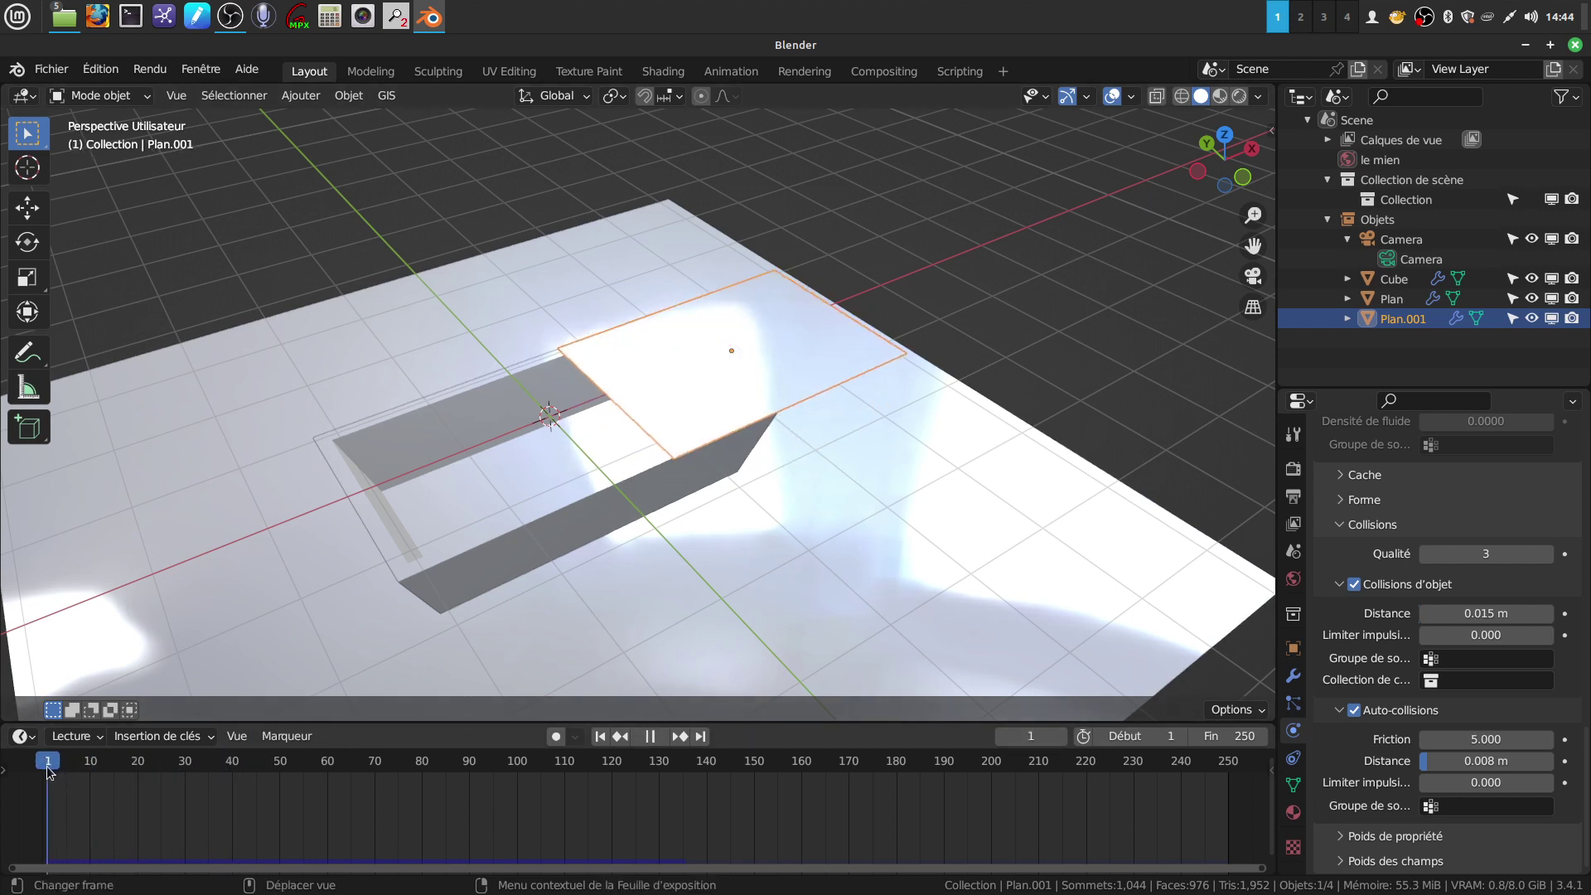
scroll(700, 484, down, 3)
mouse_move(703, 393)
middle_down()
mouse_move(635, 357)
mouse_move(818, 430)
middle_up()
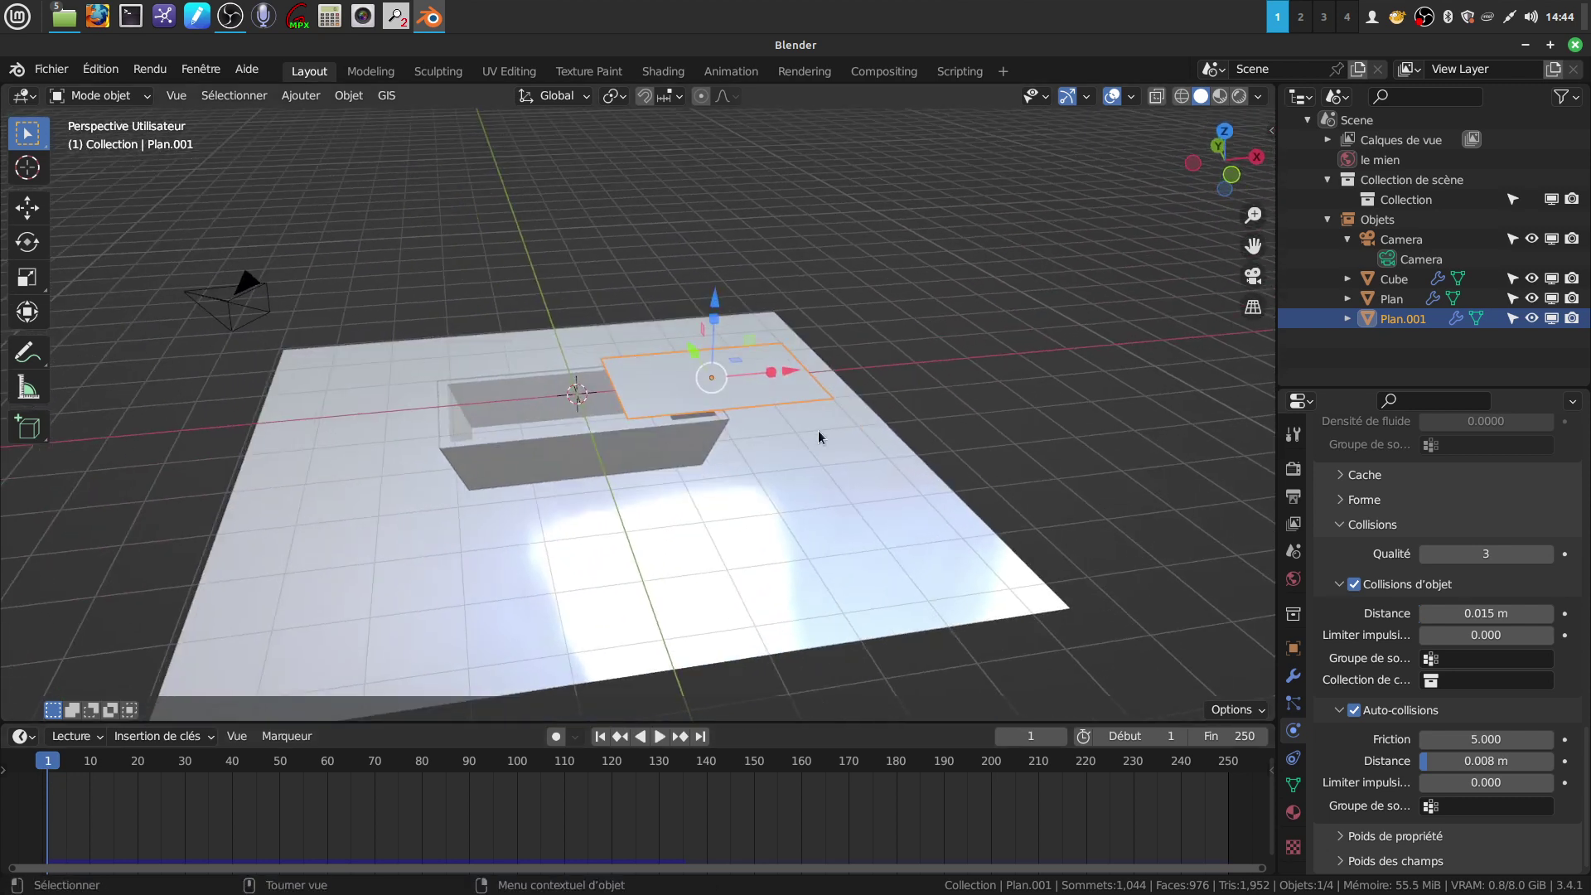
mouse_move(709, 518)
middle_down()
mouse_move(685, 519)
mouse_move(657, 464)
mouse_move(715, 539)
middle_up()
Step: Widen the properties panel to turn off Single Sided collision, then restore the 3D view layout
click(472, 404)
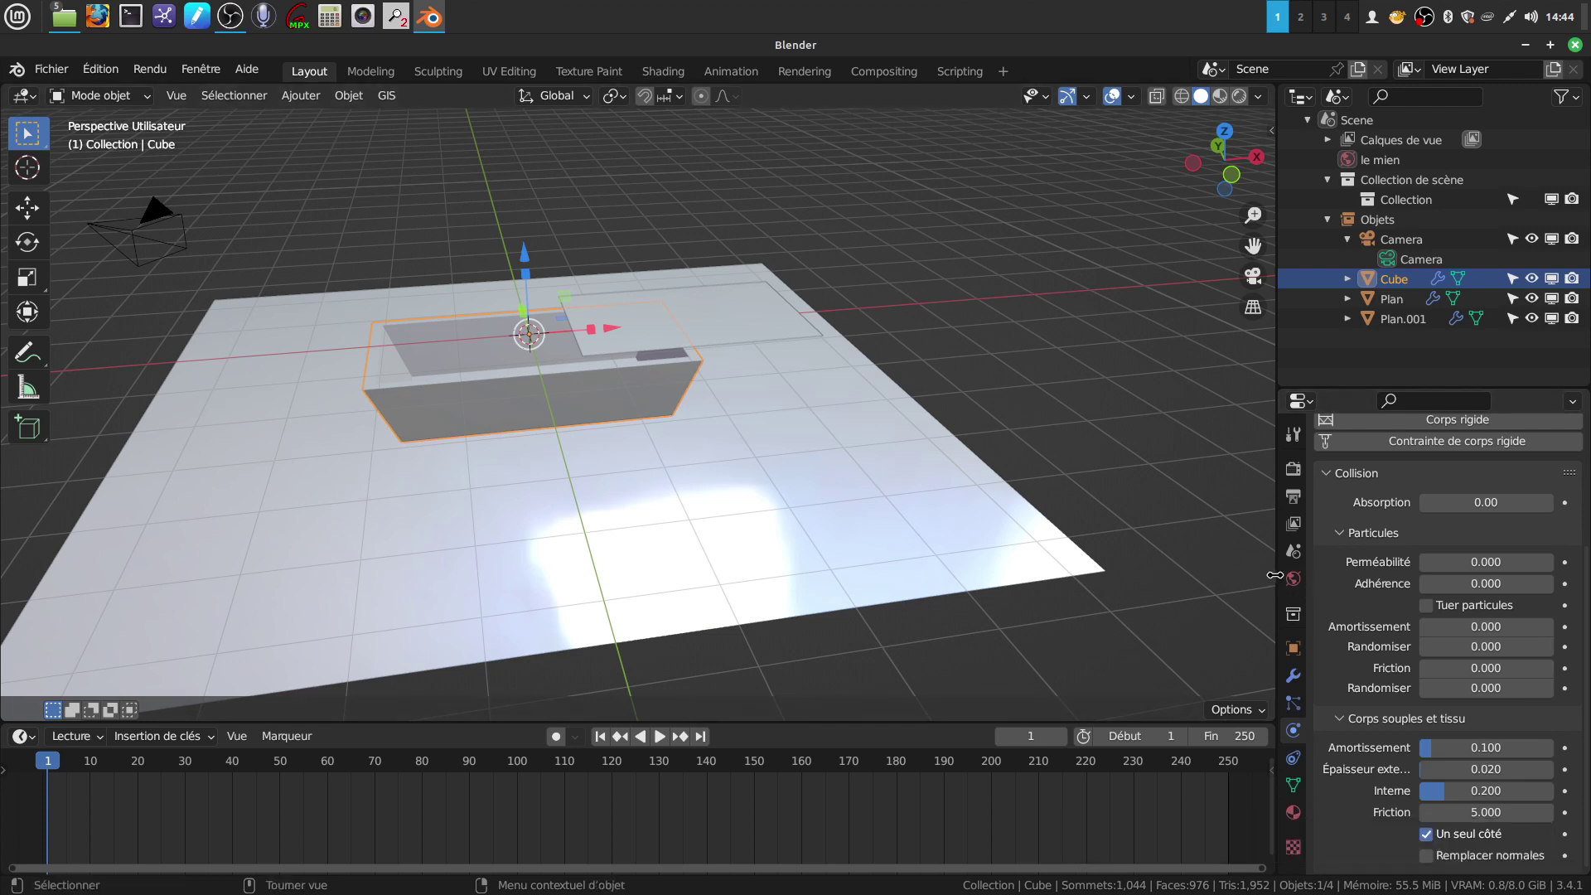
drag(1274, 574, 1068, 580)
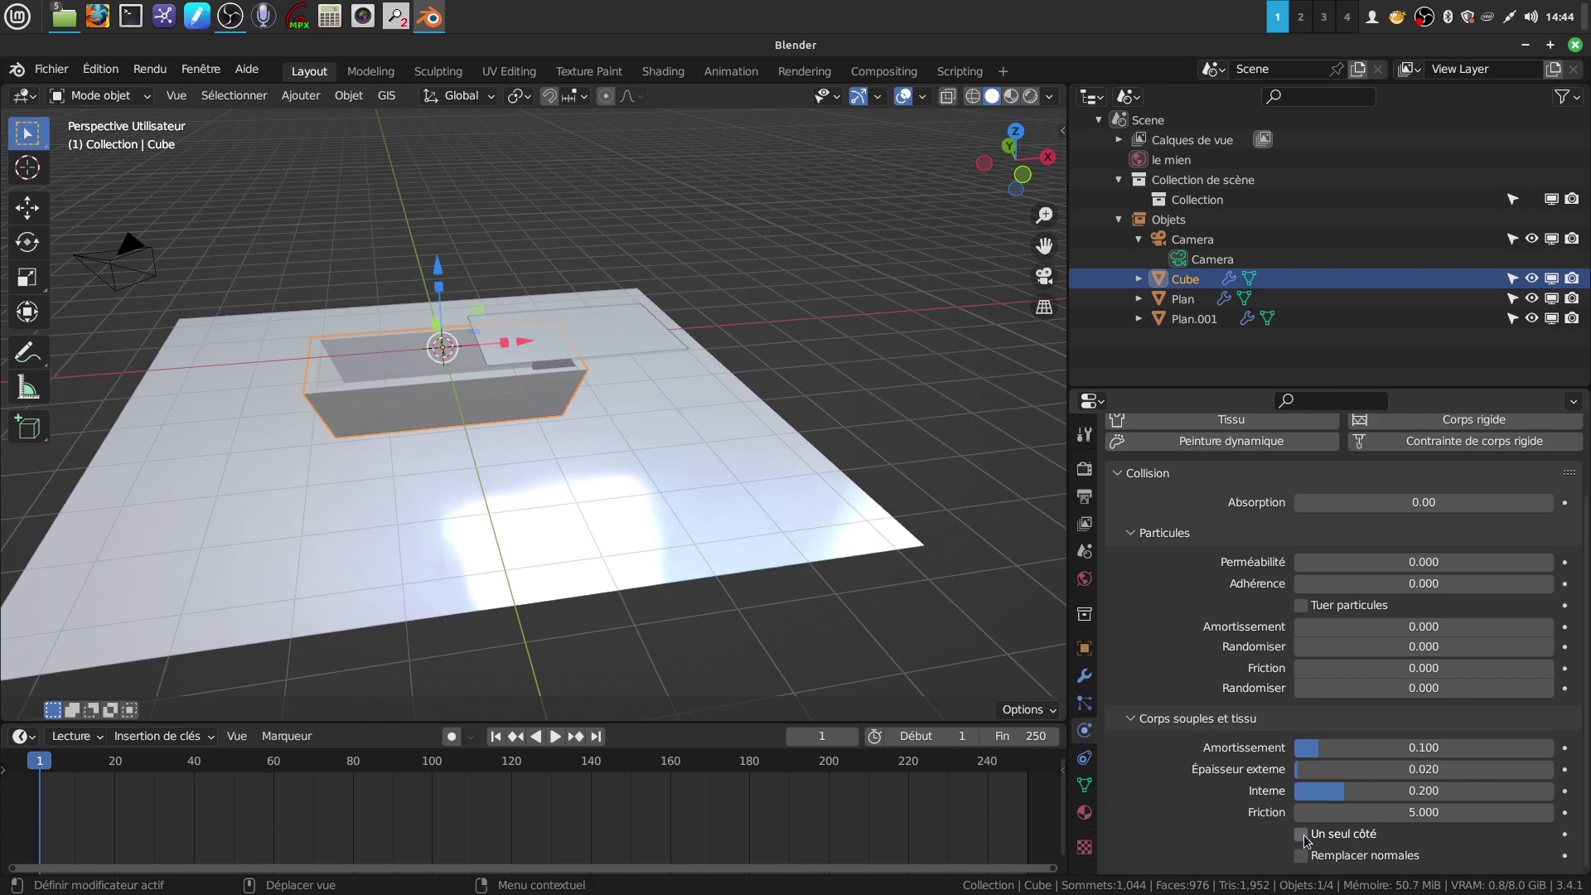
click(652, 500)
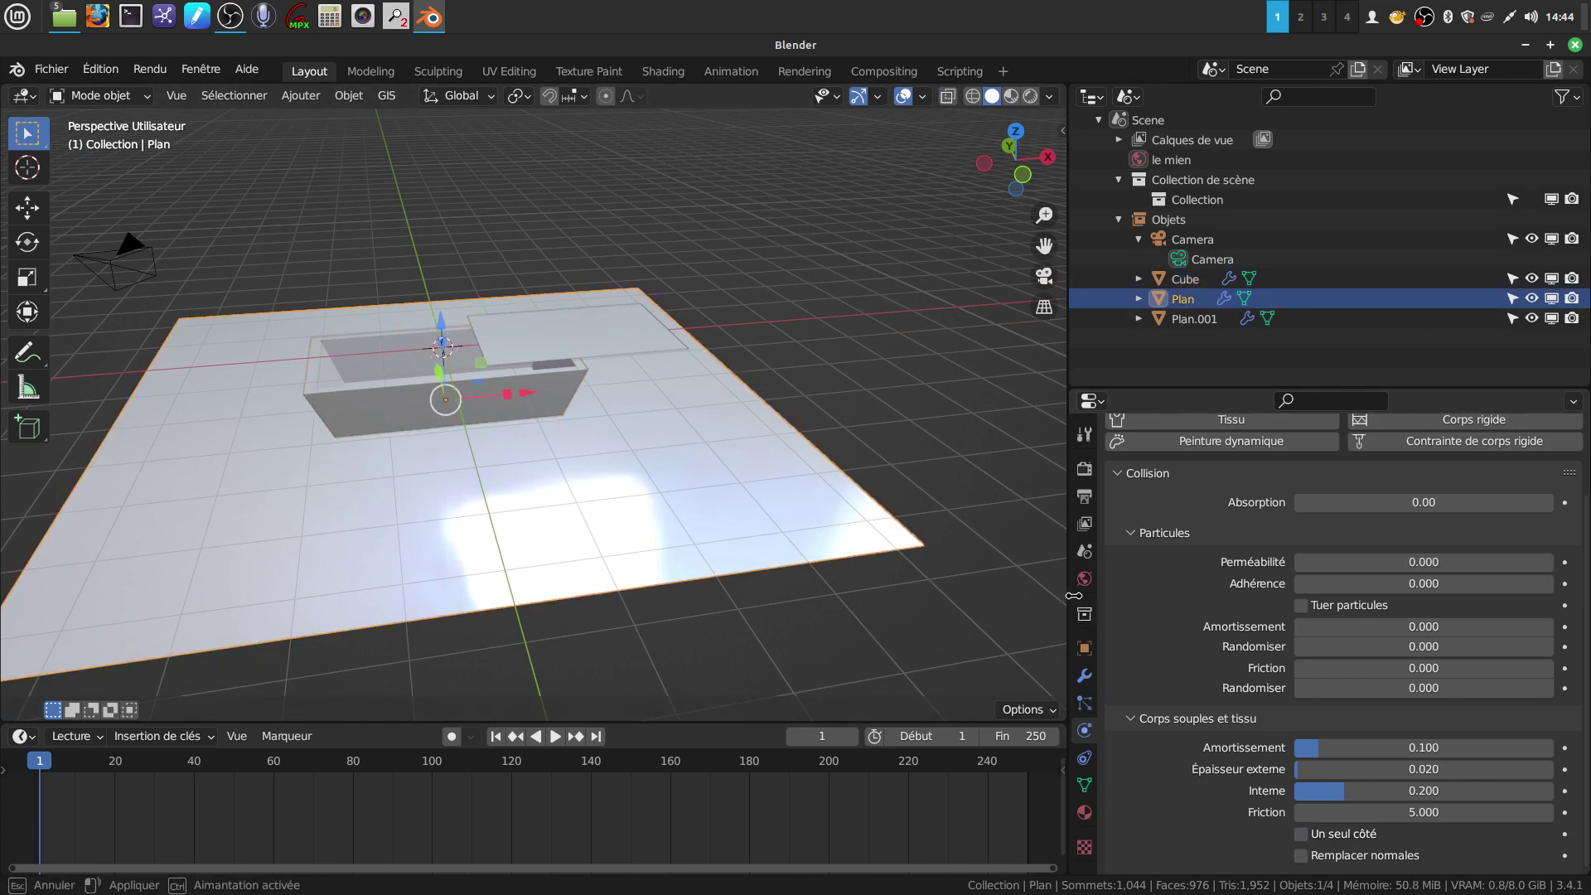
drag(1066, 598, 1204, 609)
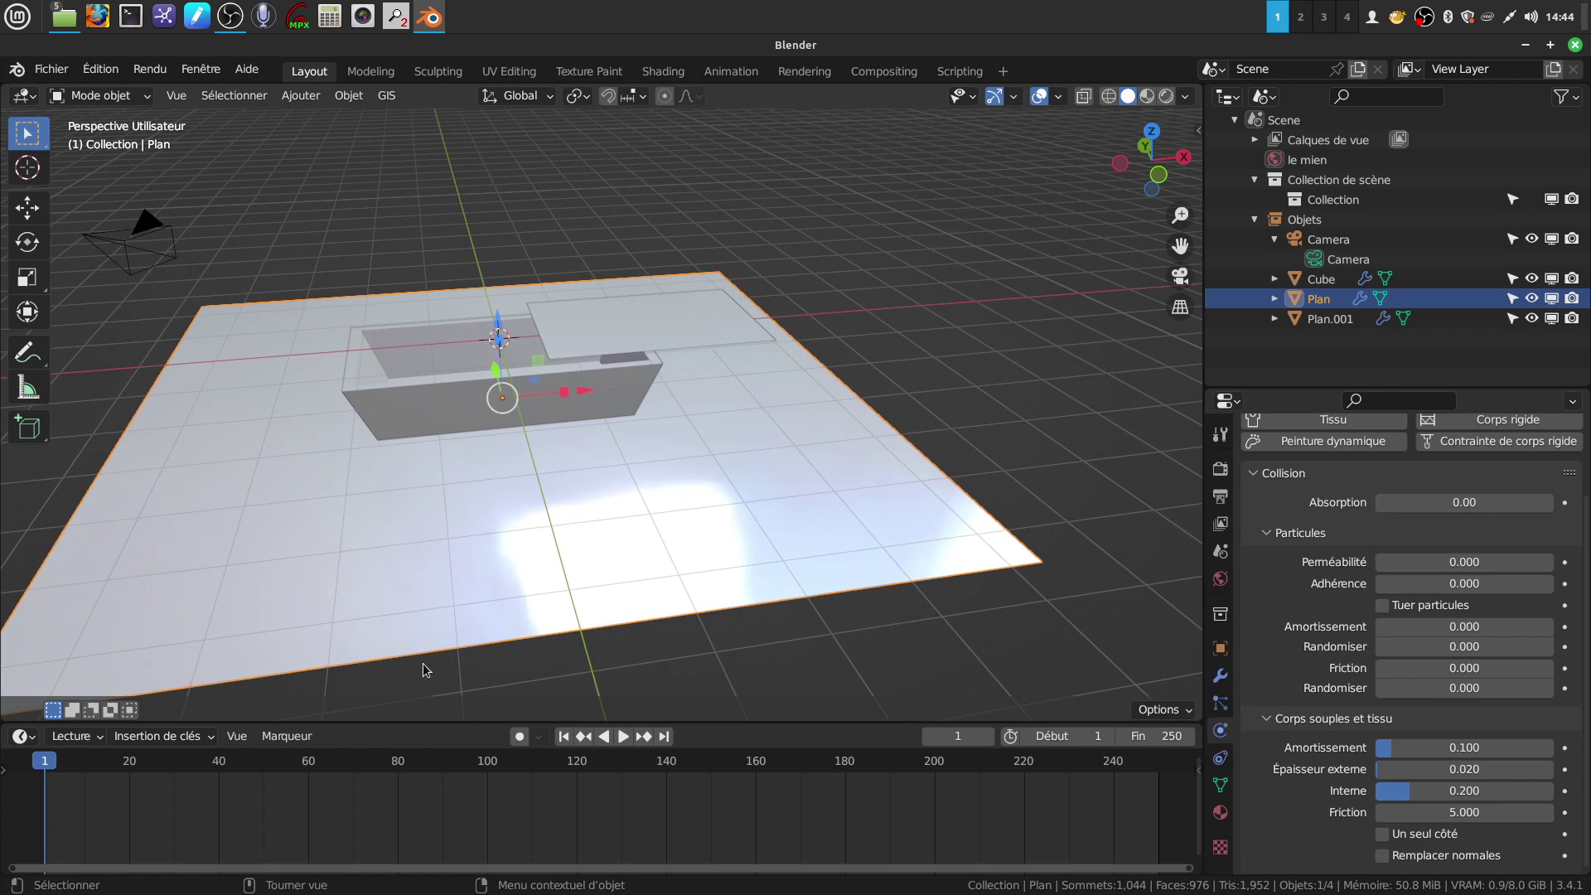
mouse_move(866, 478)
middle_down()
mouse_move(759, 464)
mouse_move(785, 441)
mouse_move(829, 452)
mouse_move(719, 629)
middle_up()
Step: Start the cloth simulation, pause it, and orbit to a low side view of the box
click(623, 736)
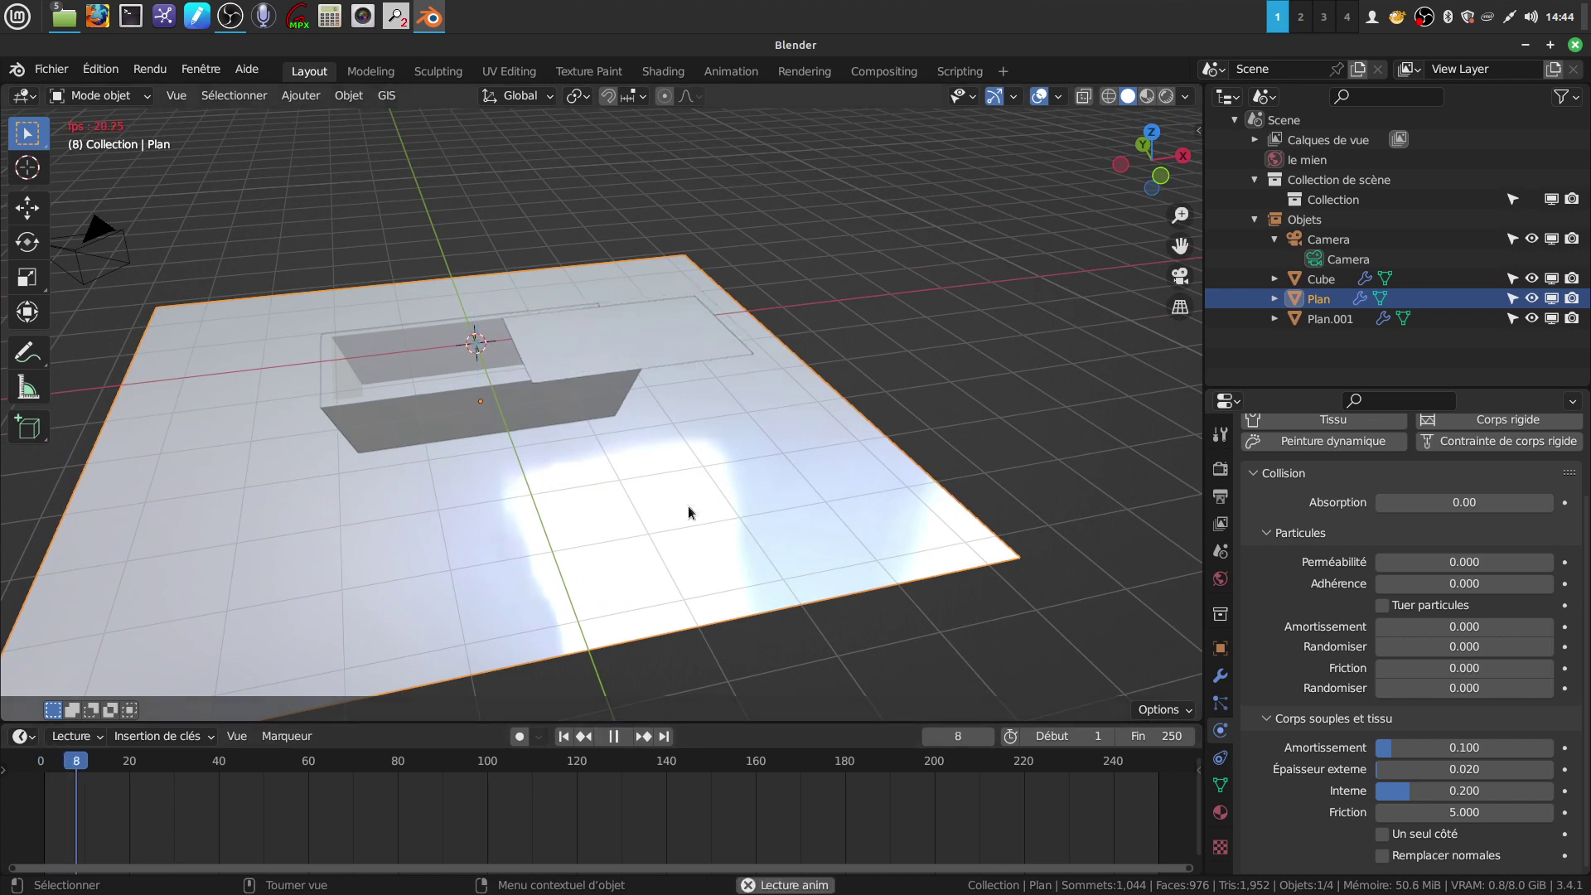
mouse_move(722, 429)
middle_down()
mouse_move(791, 444)
mouse_move(748, 460)
middle_up()
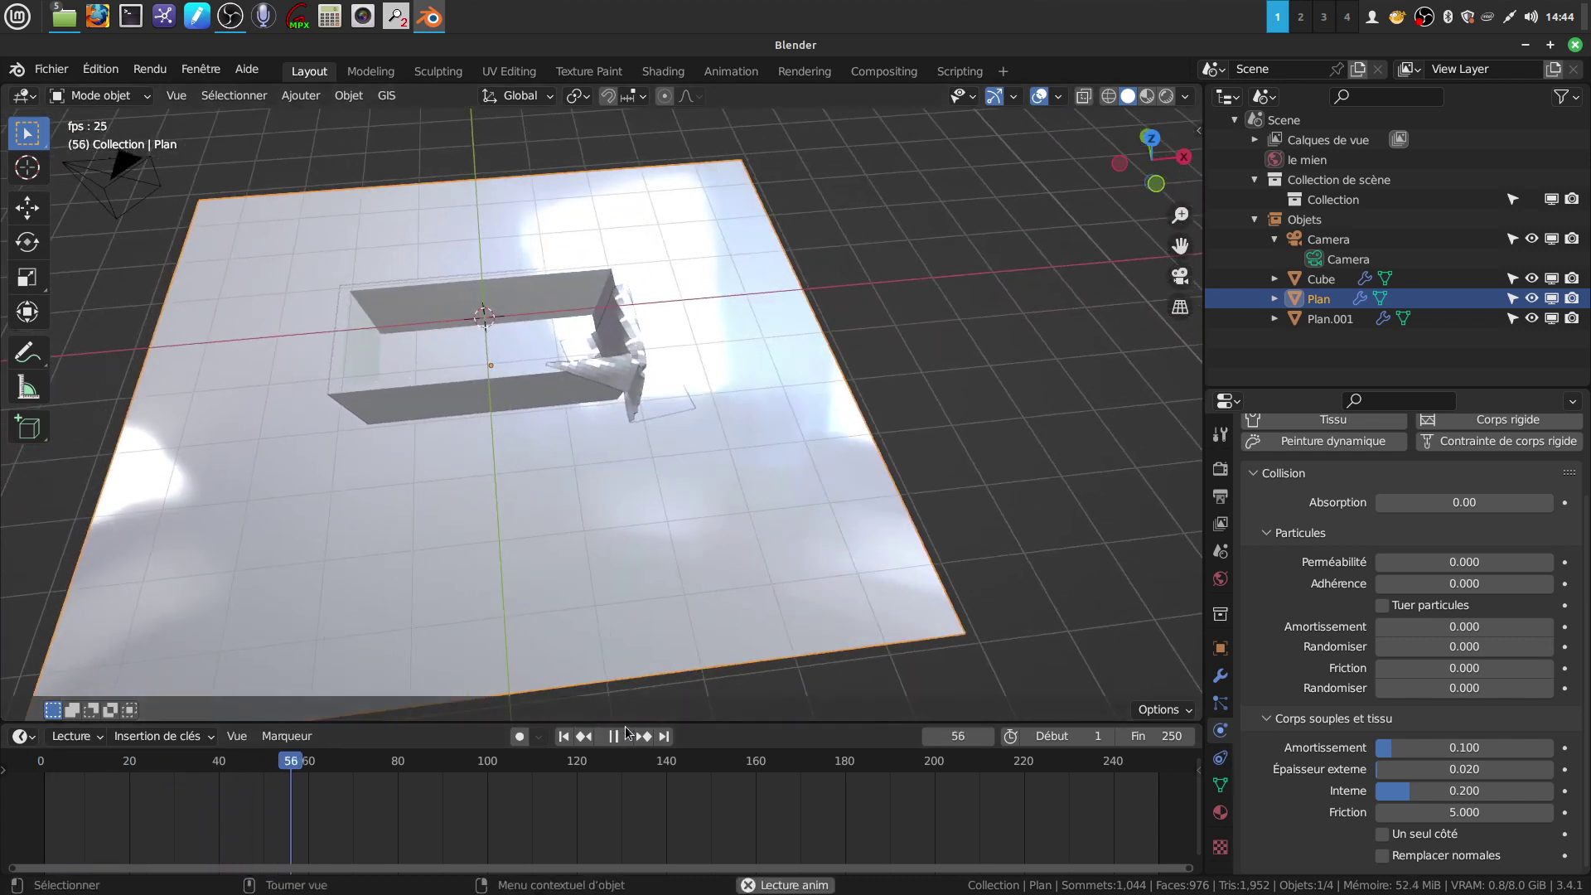
click(613, 735)
scroll(647, 504, up, 3)
mouse_move(650, 342)
middle_down()
mouse_move(715, 295)
mouse_move(912, 287)
mouse_move(923, 315)
mouse_move(838, 356)
mouse_move(675, 322)
middle_up()
mouse_move(549, 519)
middle_down()
mouse_move(426, 369)
mouse_move(365, 335)
mouse_move(310, 336)
mouse_move(401, 352)
mouse_move(353, 373)
mouse_move(590, 426)
middle_up()
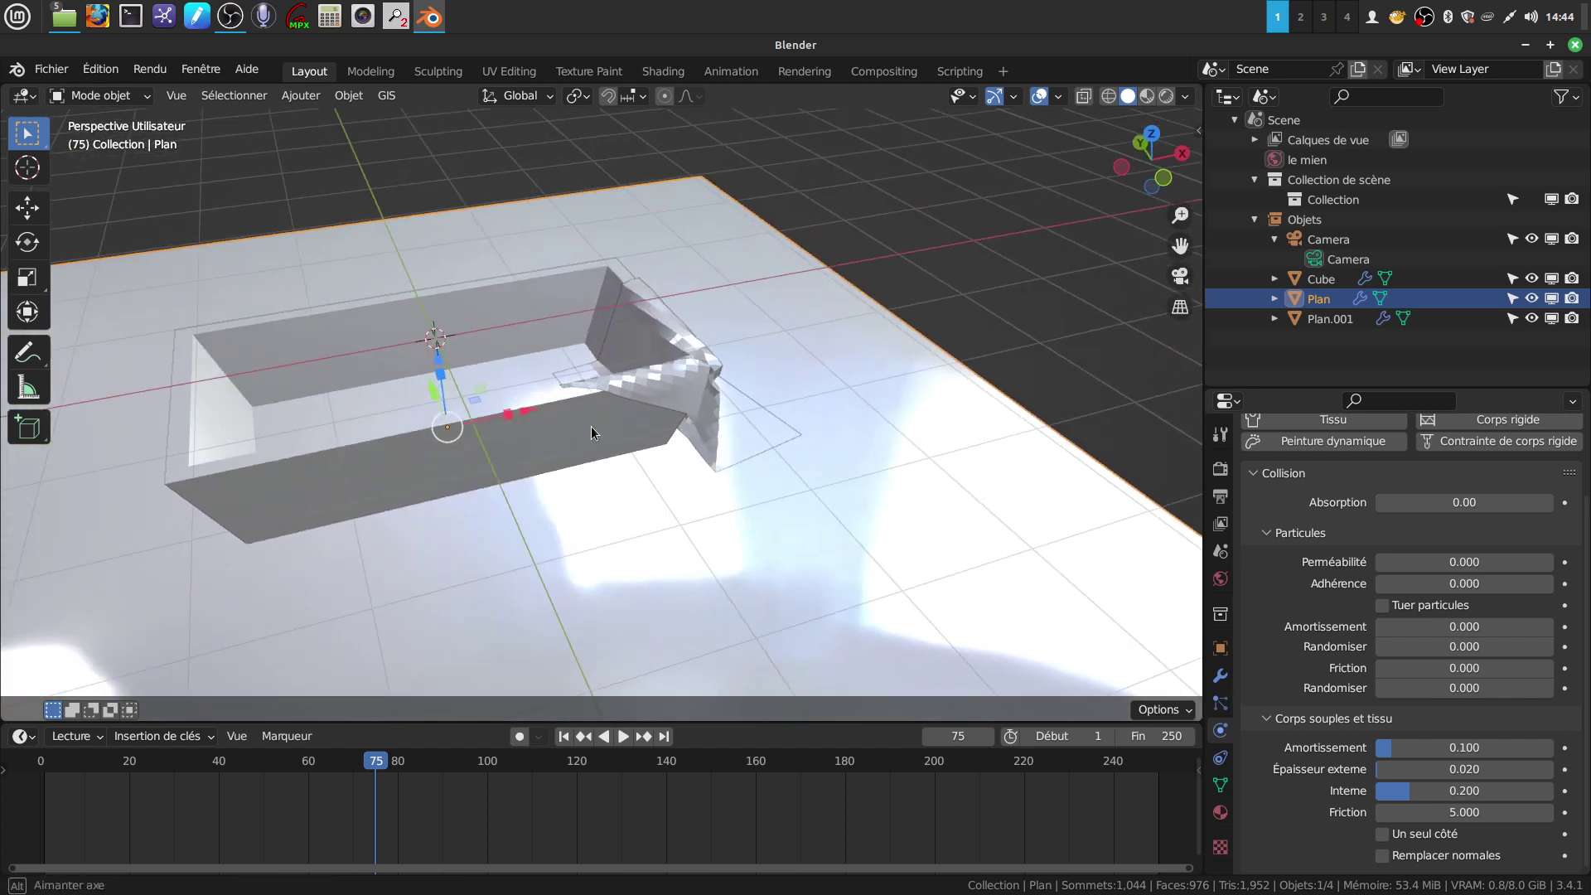
Step: Resume playback, scrub the timeline, and stop the simulation at frame 189
key(space)
mouse_move(399, 763)
mouse_down()
mouse_move(616, 763)
mouse_move(47, 774)
mouse_move(885, 767)
mouse_up()
key(space)
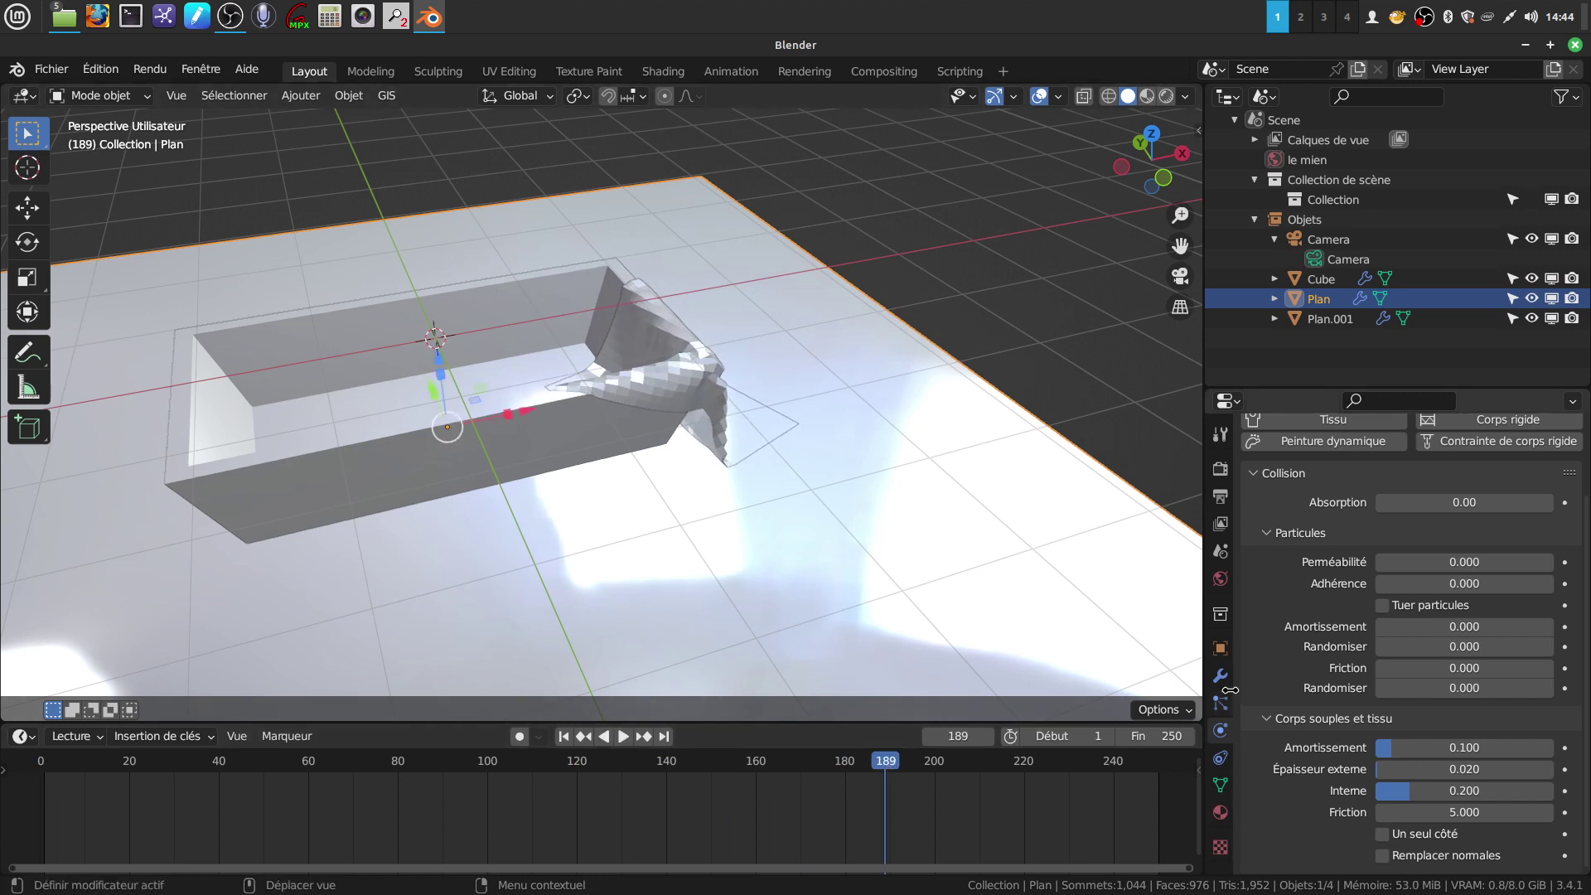
mouse_move(692, 266)
middle_down()
mouse_move(570, 273)
mouse_move(594, 270)
middle_up()
middle_drag(580, 353, 475, 280)
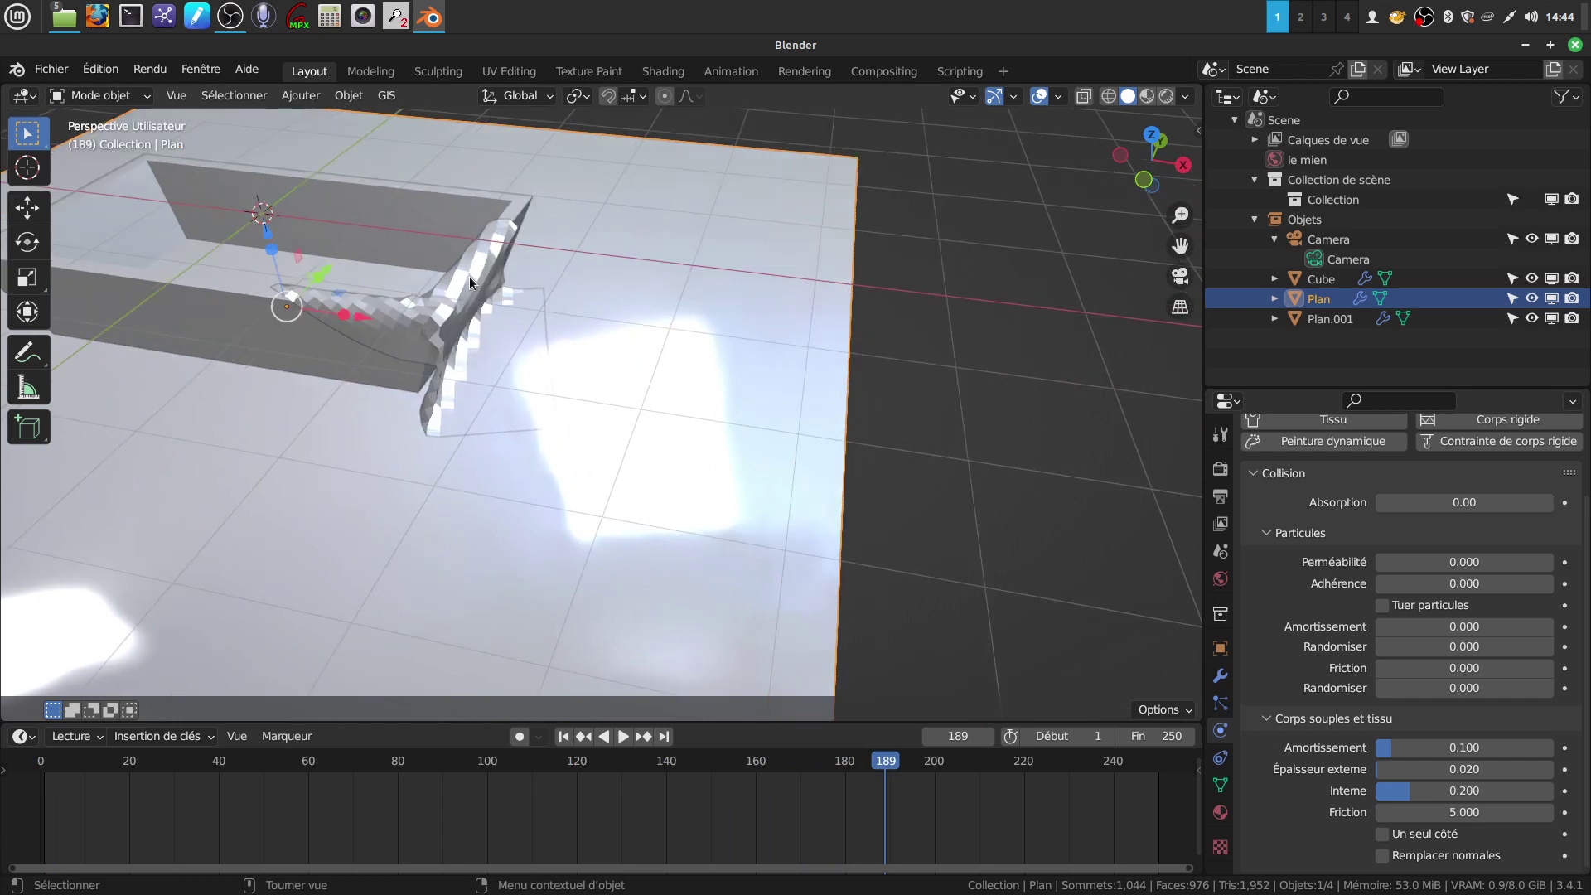
Step: Apply Shade Smooth to the object and to the draped cloth
right_click(469, 276)
click(449, 276)
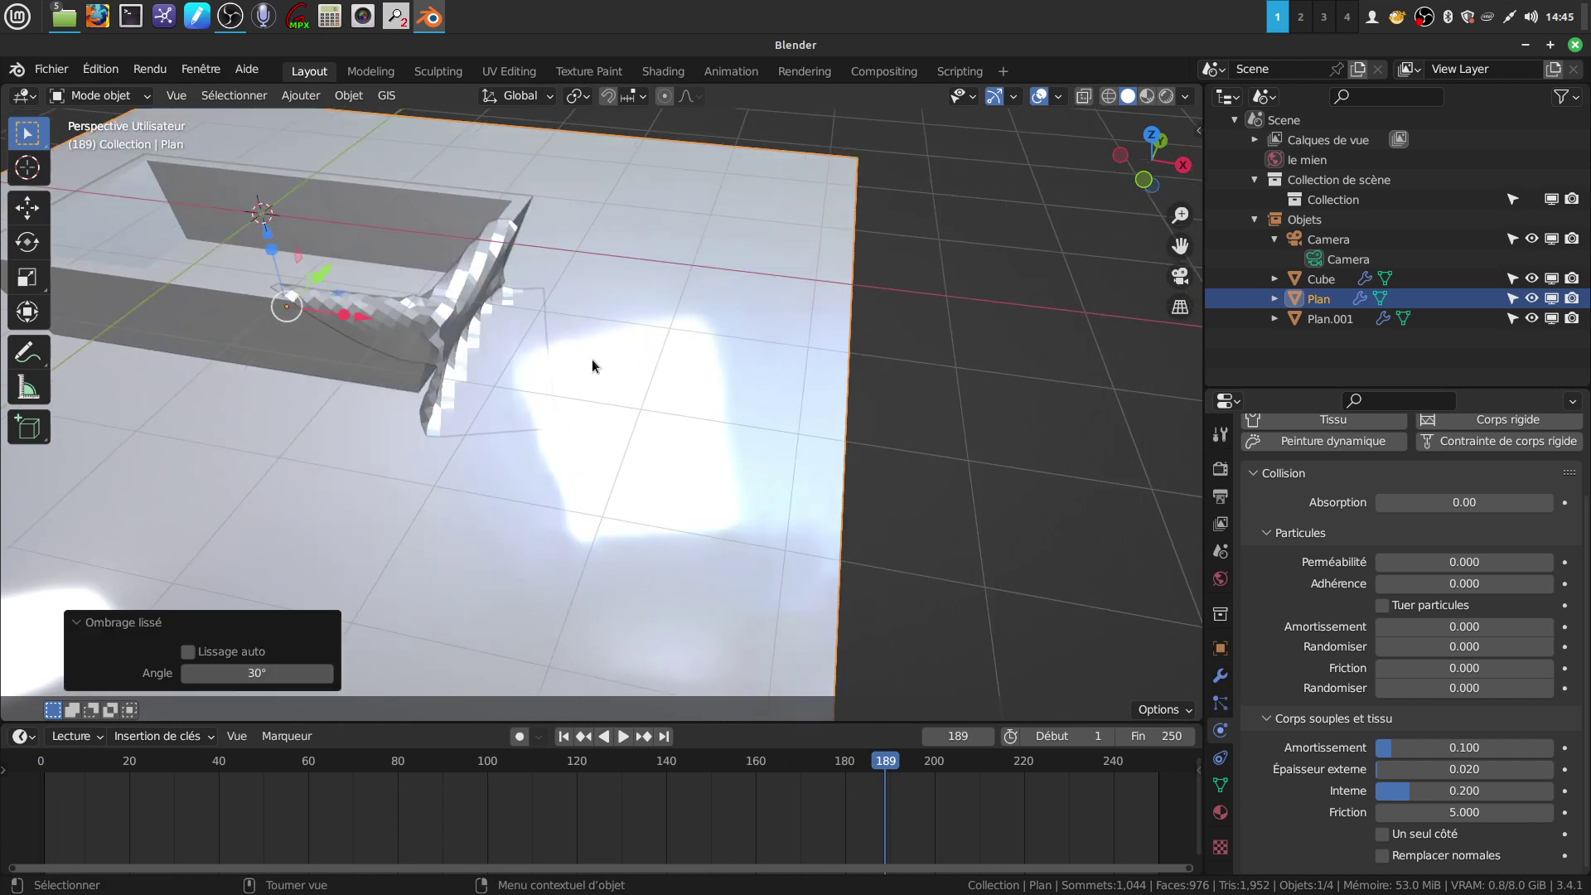
click(464, 311)
right_click(464, 311)
click(464, 312)
mouse_move(464, 312)
middle_down()
mouse_move(659, 312)
mouse_move(1086, 540)
middle_up()
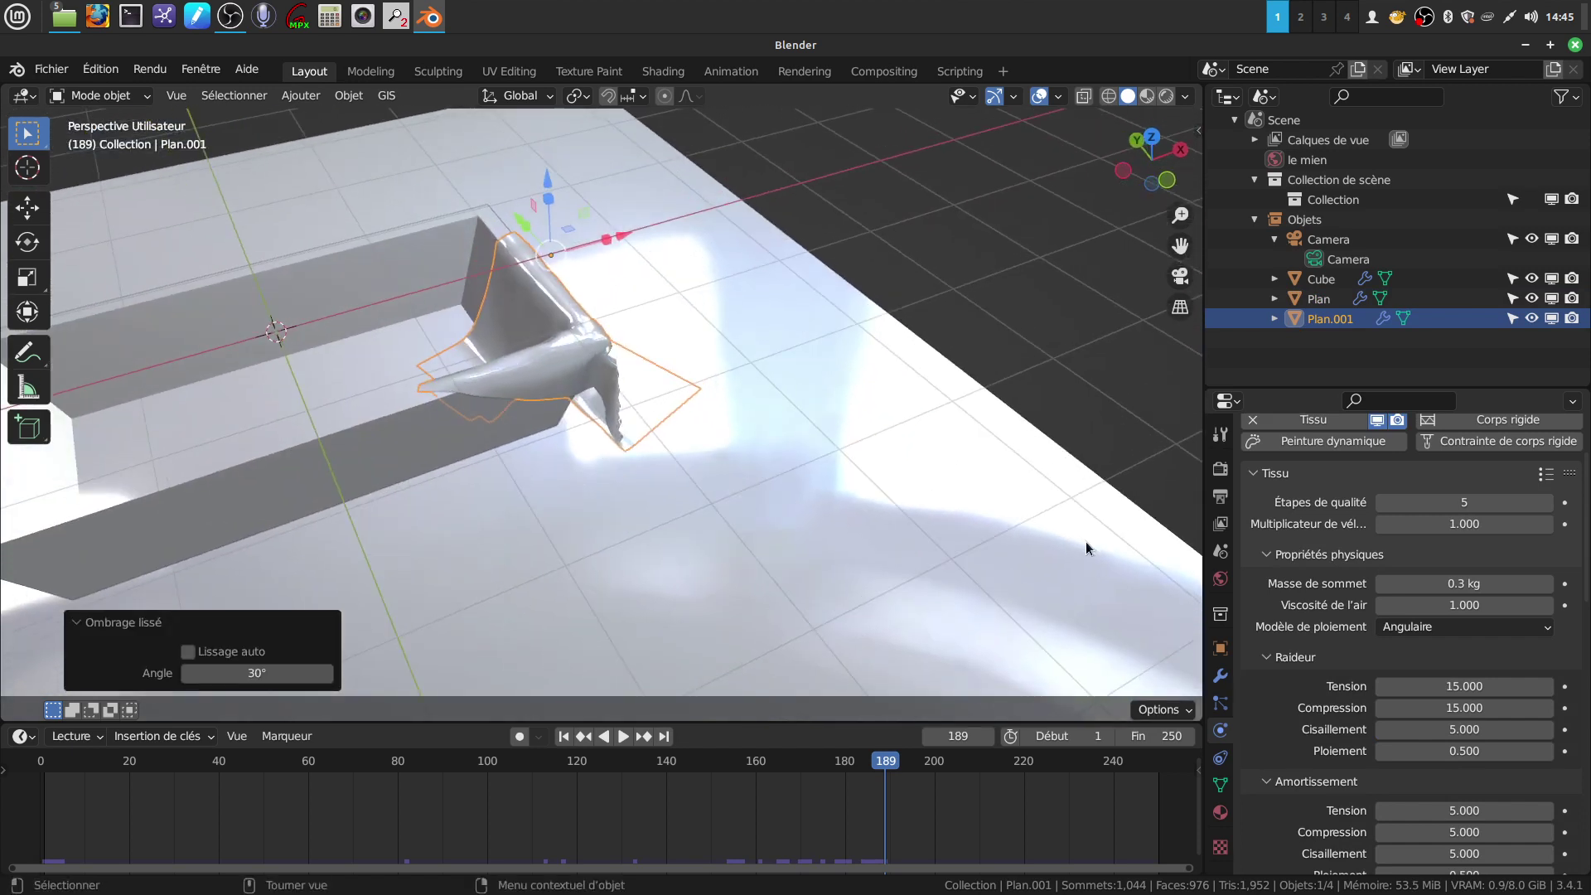
Step: Apply the Cloth modifier on Plan.001 from the Modifiers tab
click(1222, 677)
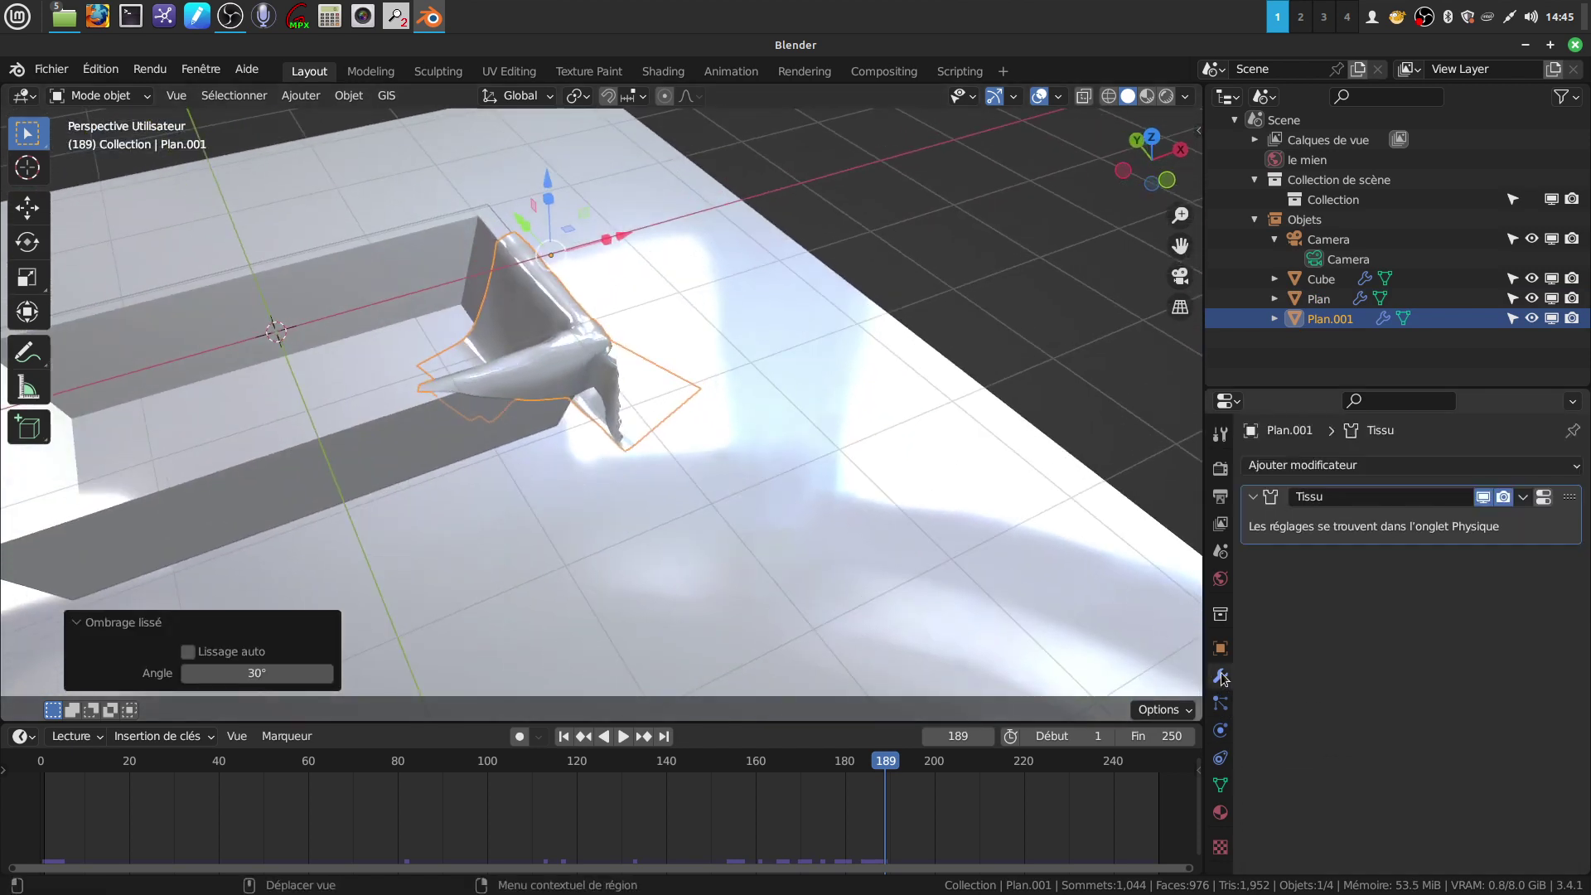
click(1523, 498)
click(1411, 522)
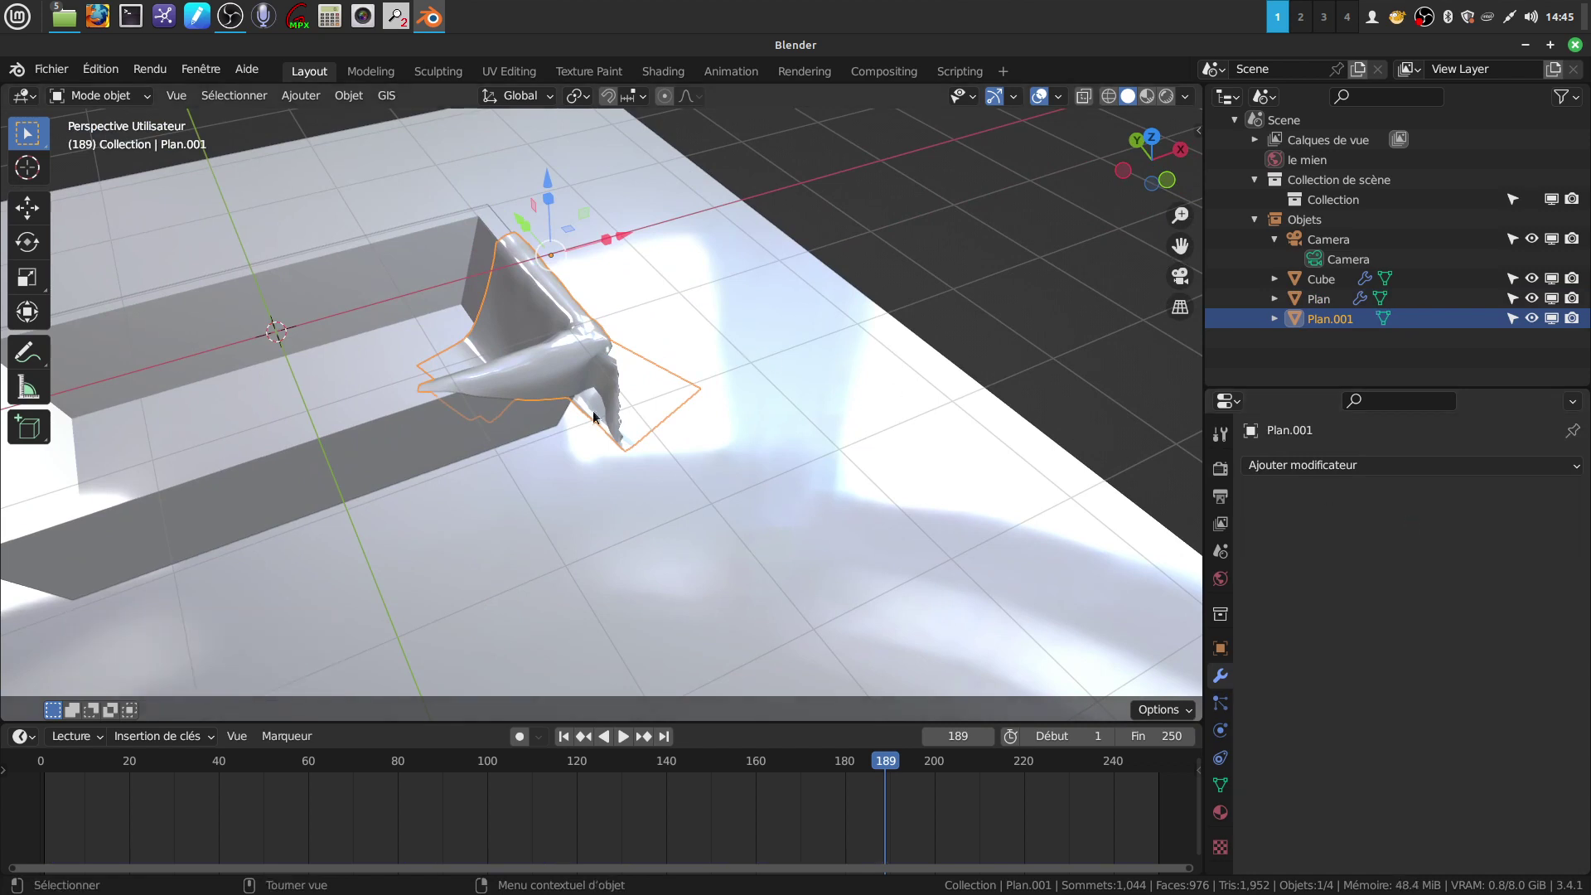
middle_drag(870, 462, 758, 431)
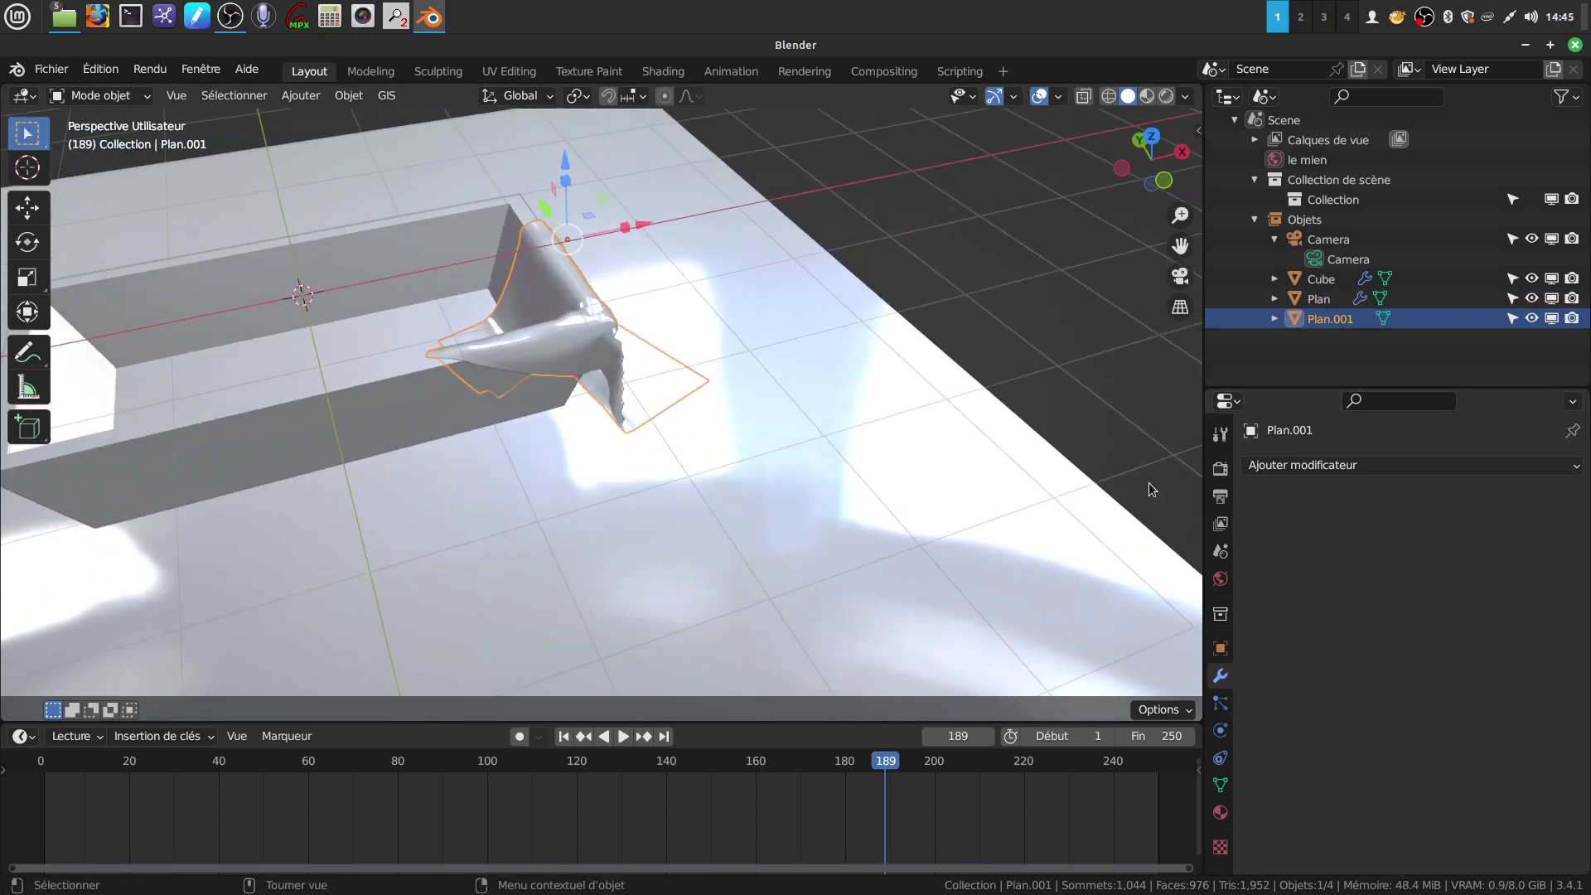
Step: Add a Subdivision Surface modifier to the cloth with viewport level 2
click(1572, 466)
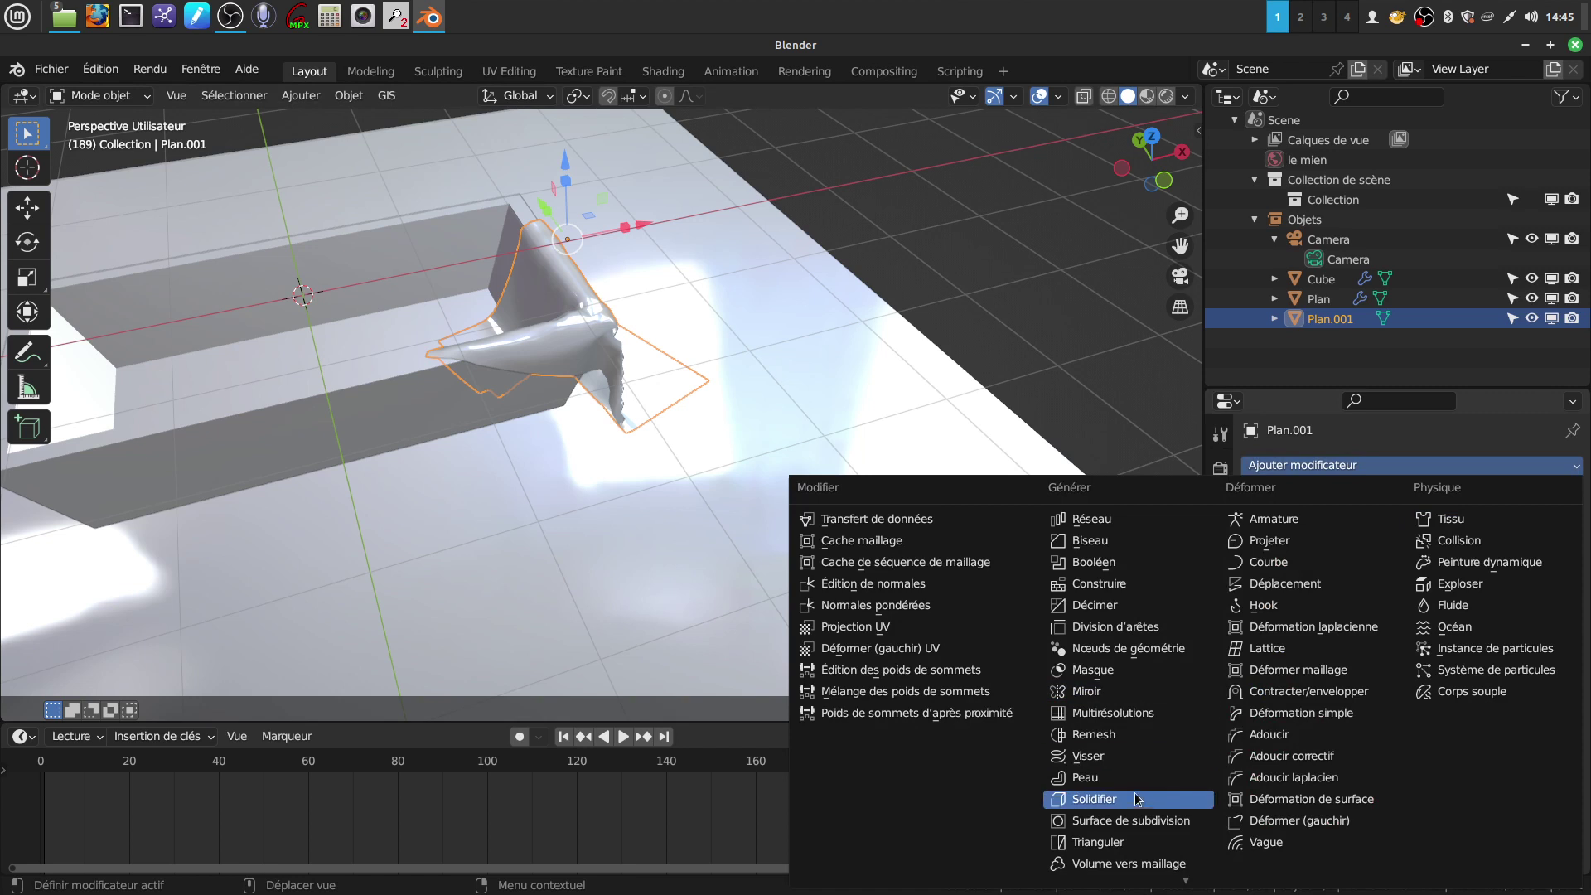
click(1069, 821)
click(1543, 552)
scroll(663, 334, up, 2)
Step: Inspect the smoother drape, then apply the Subdivision modifier permanently to the mesh
mouse_move(663, 333)
middle_down()
mouse_move(828, 272)
mouse_move(422, 240)
mouse_move(465, 216)
mouse_move(638, 227)
mouse_move(608, 301)
mouse_move(608, 359)
mouse_move(589, 300)
mouse_move(607, 246)
mouse_move(673, 201)
mouse_move(734, 206)
mouse_move(633, 281)
mouse_move(570, 297)
mouse_move(558, 216)
middle_up()
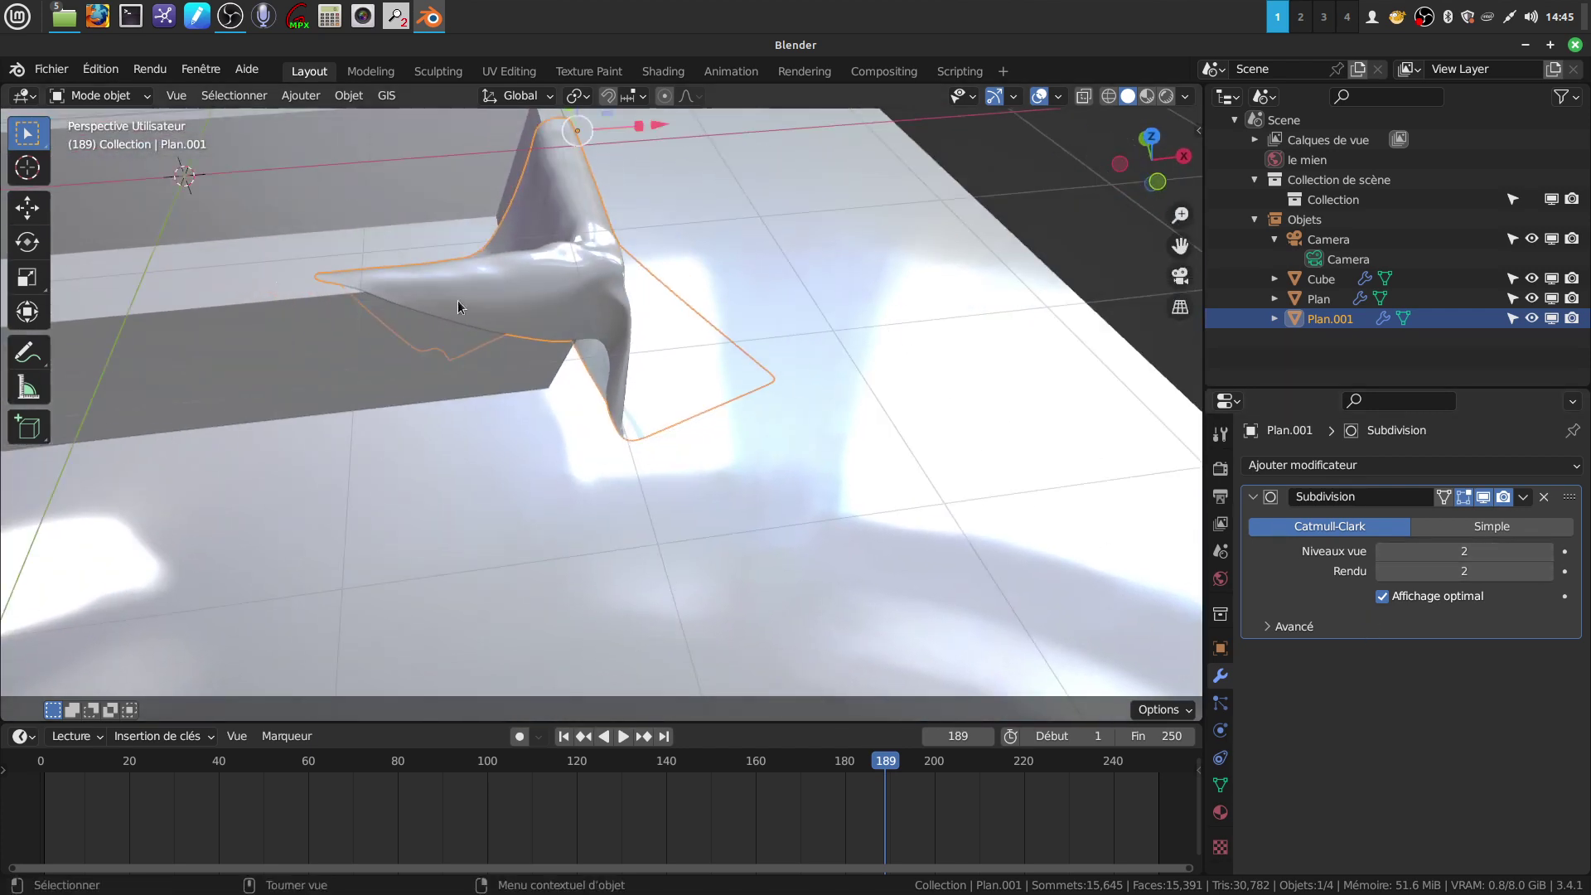
mouse_move(710, 365)
middle_down()
mouse_move(788, 373)
mouse_move(702, 408)
middle_up()
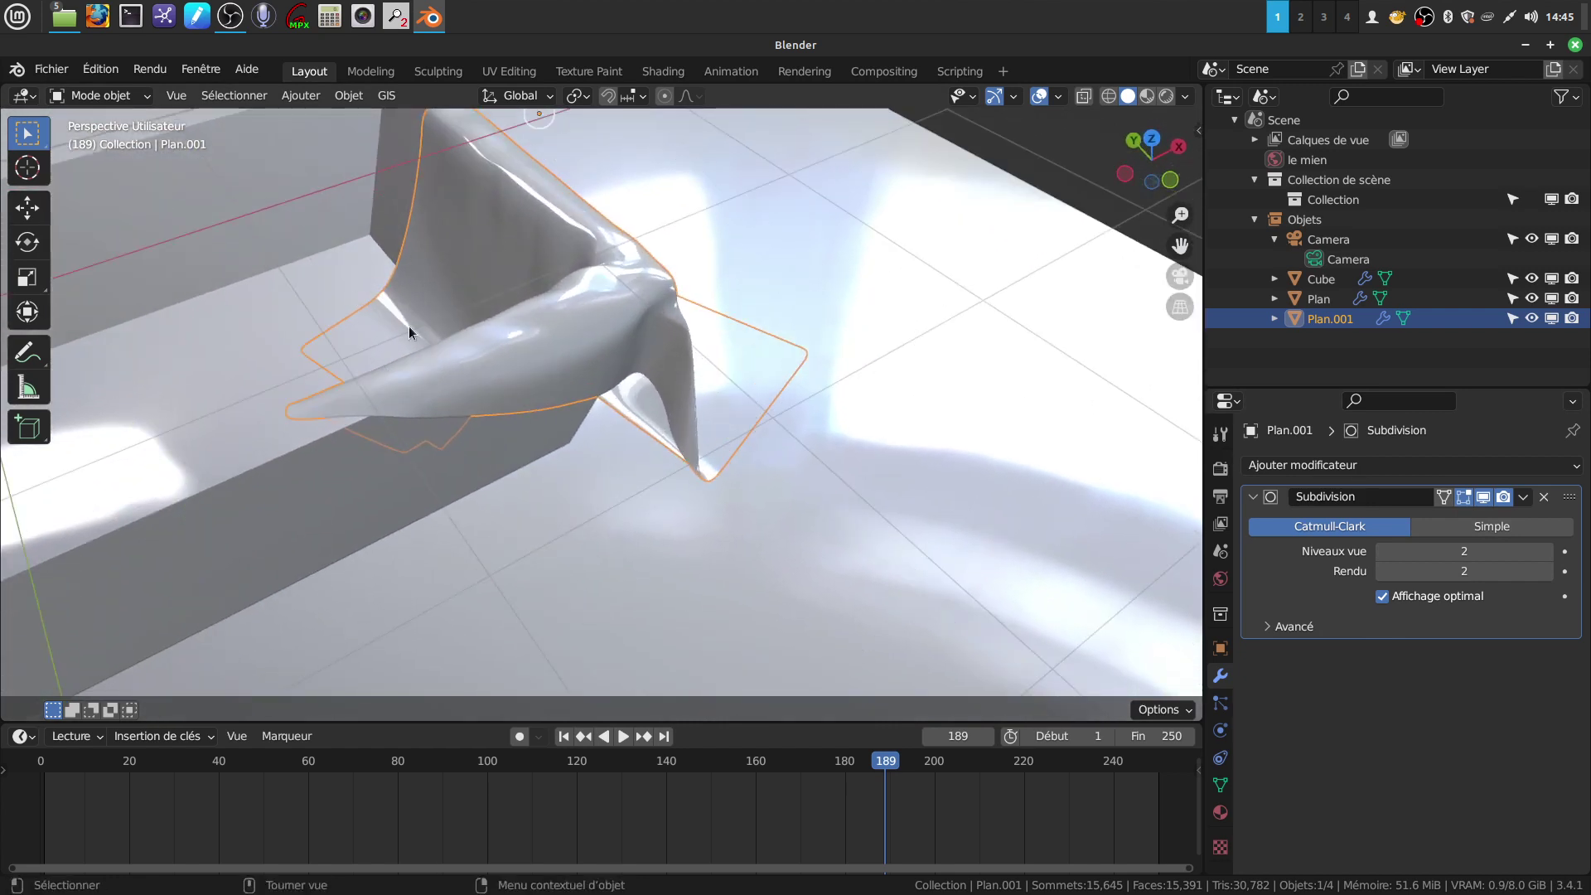
mouse_move(637, 364)
middle_down()
mouse_move(605, 347)
mouse_move(763, 379)
middle_up()
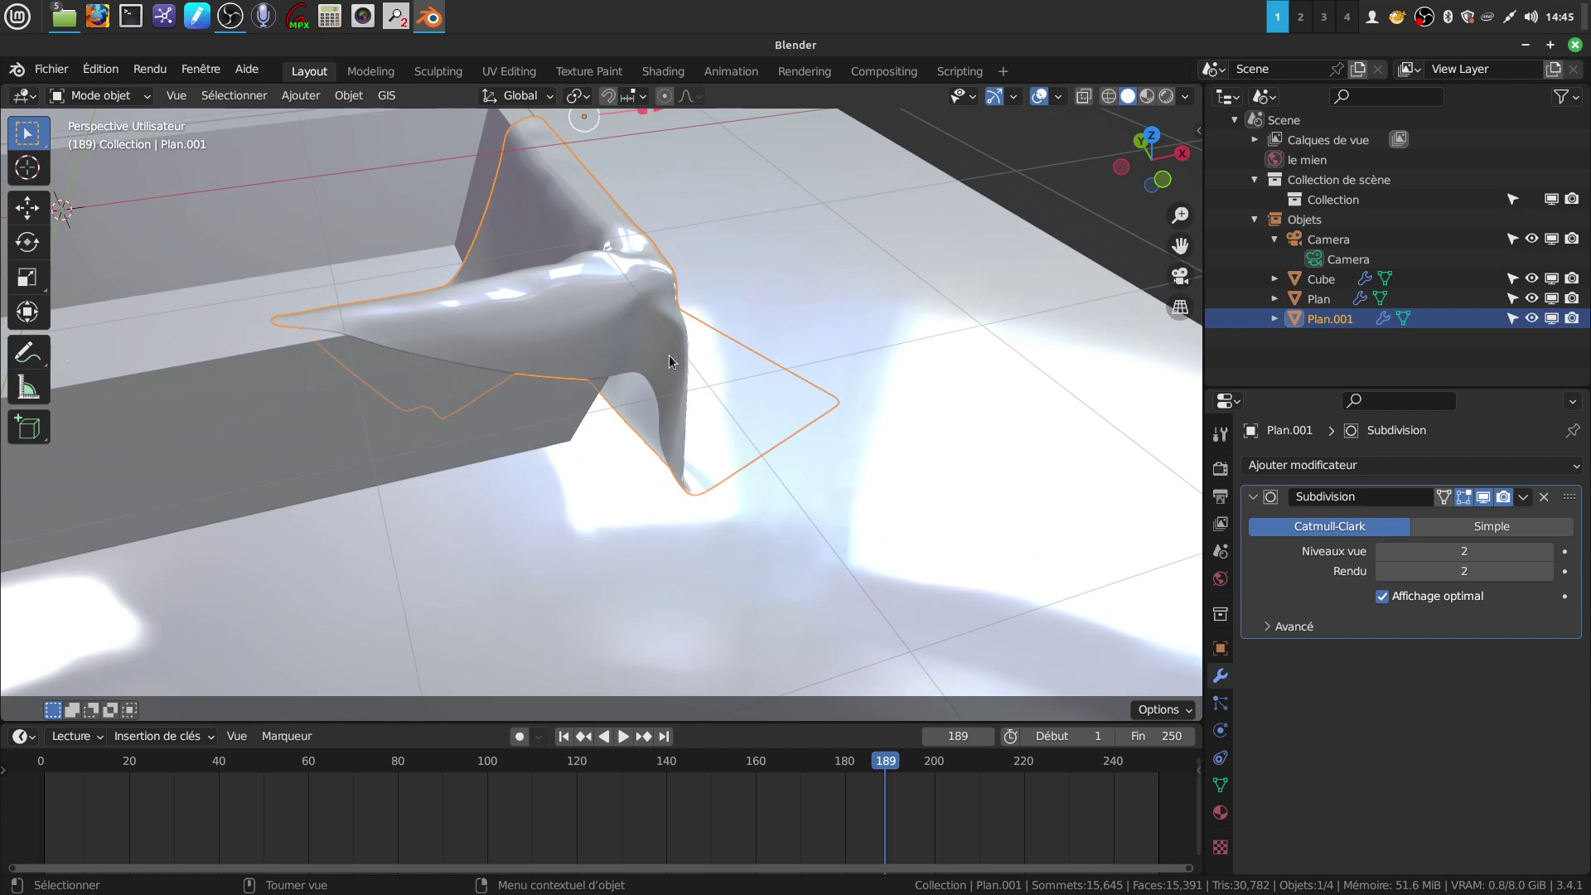
mouse_move(618, 397)
middle_down()
mouse_move(663, 380)
mouse_move(720, 411)
mouse_move(682, 420)
mouse_move(621, 396)
mouse_move(720, 416)
middle_up()
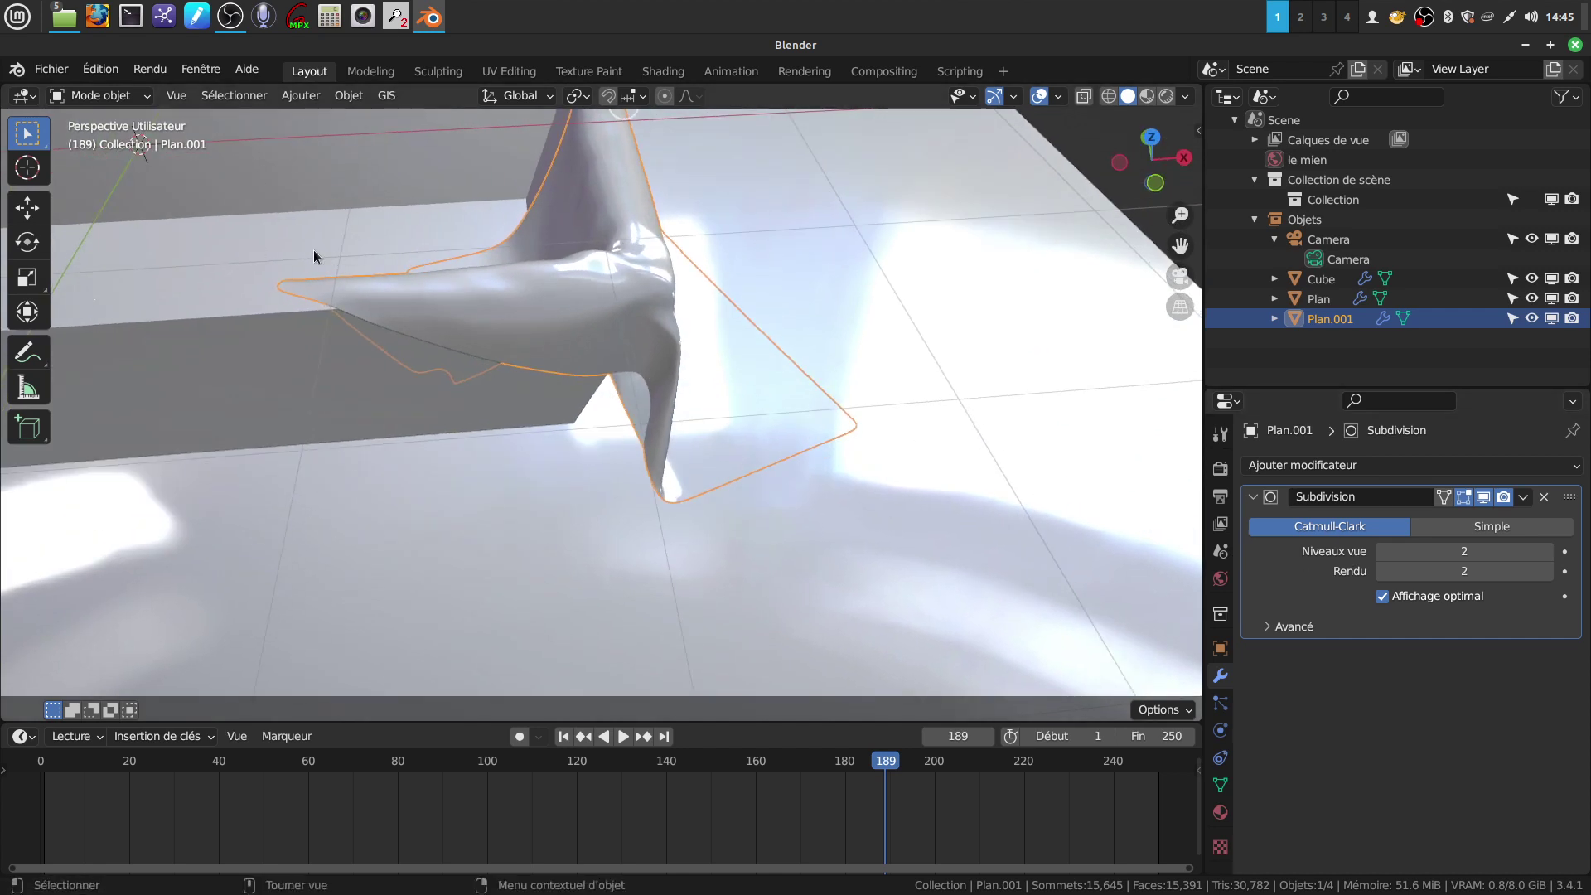
middle_drag(504, 318, 580, 339)
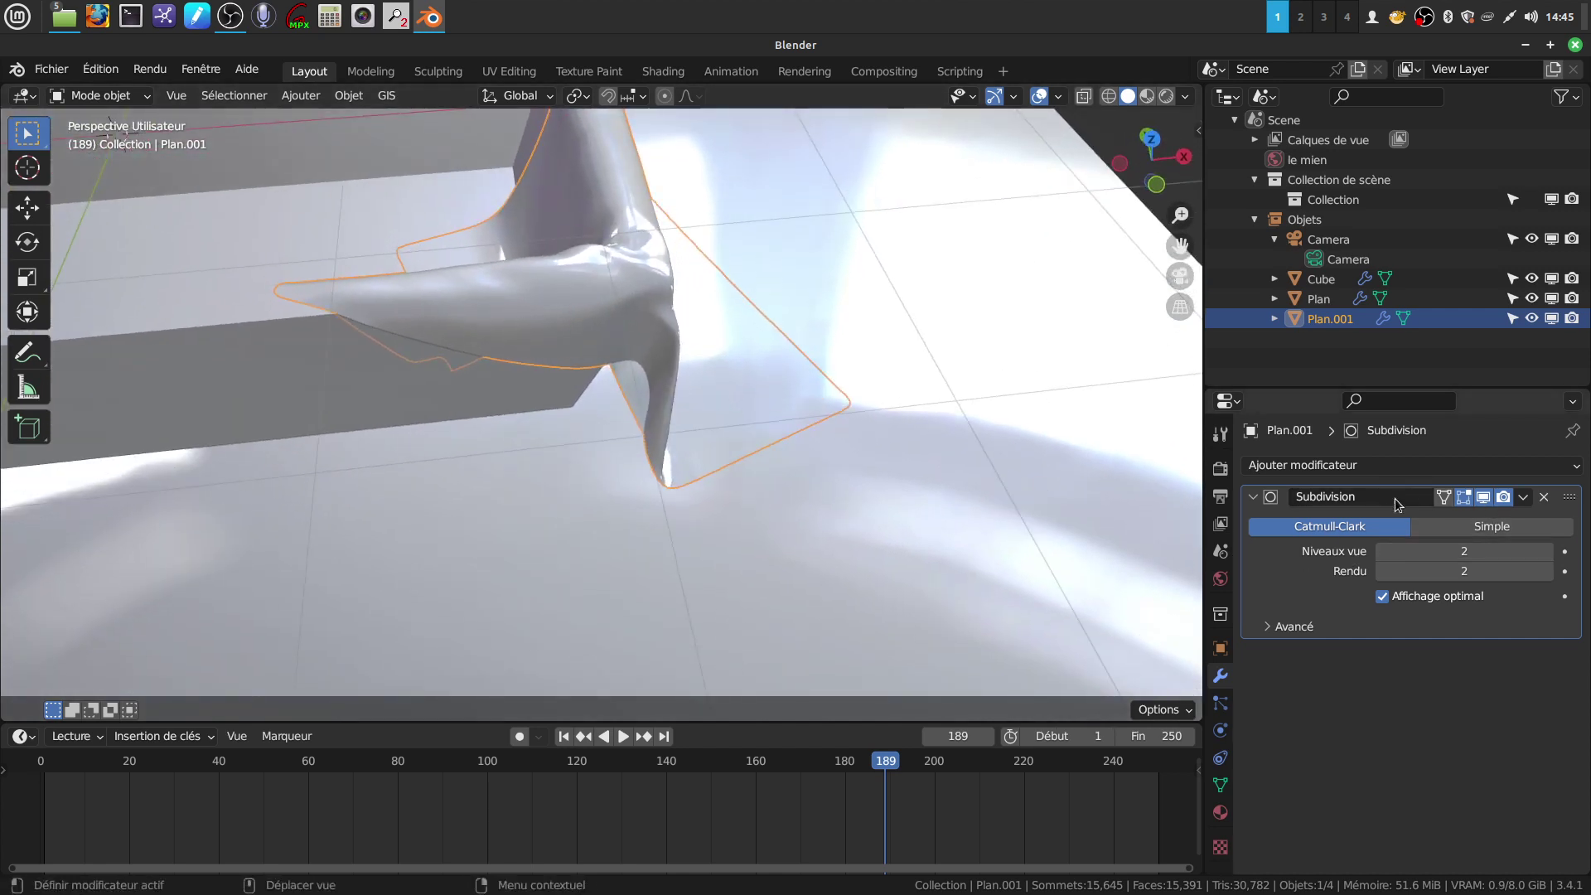
click(1524, 498)
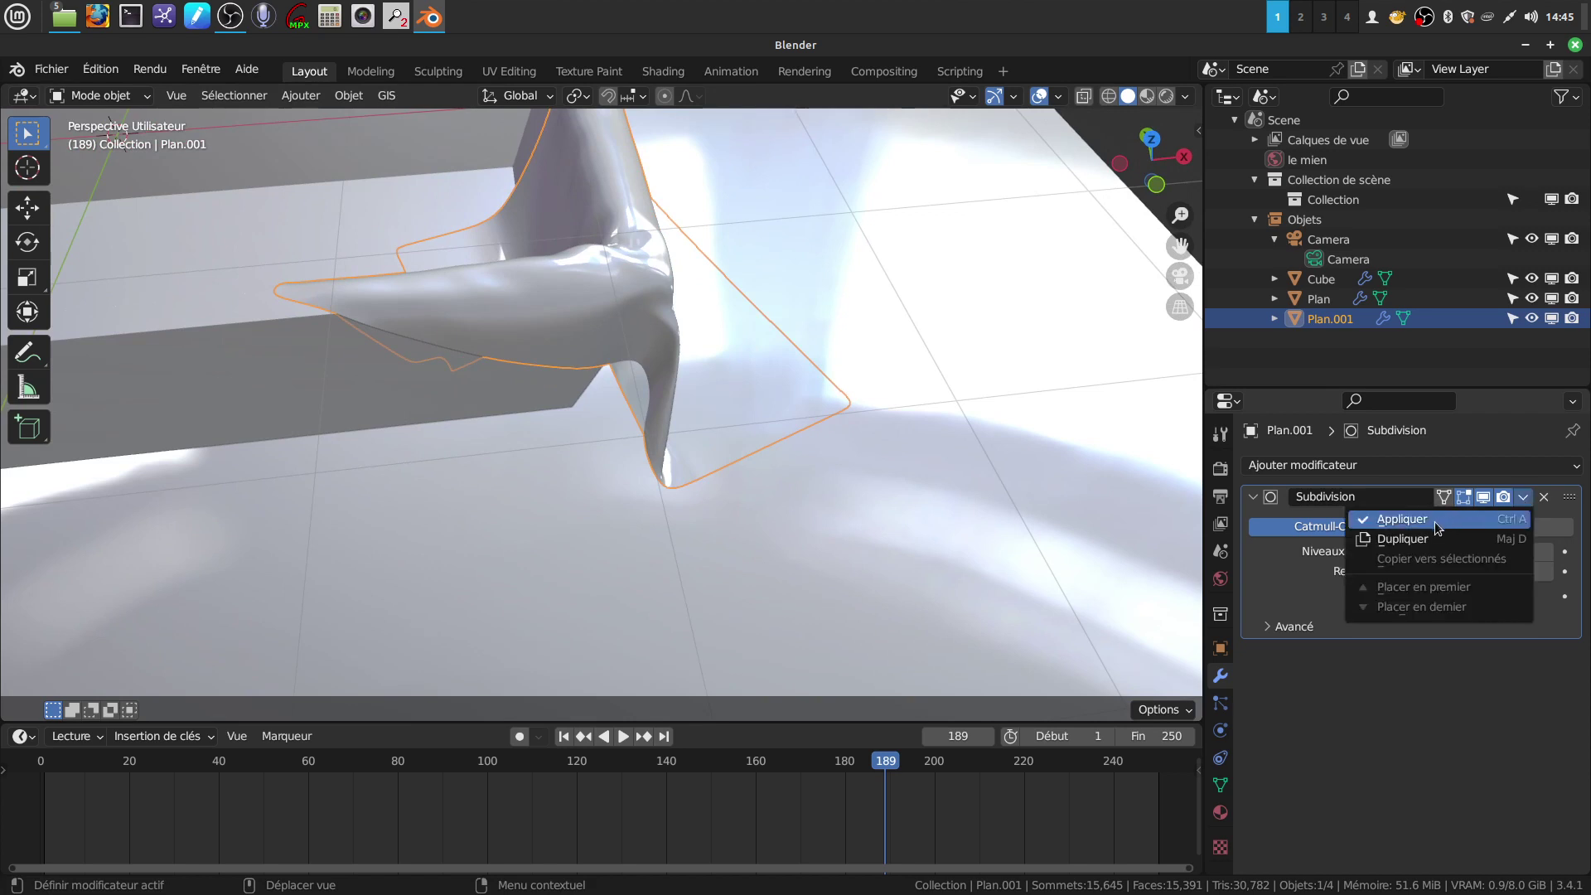
click(1436, 520)
click(1400, 465)
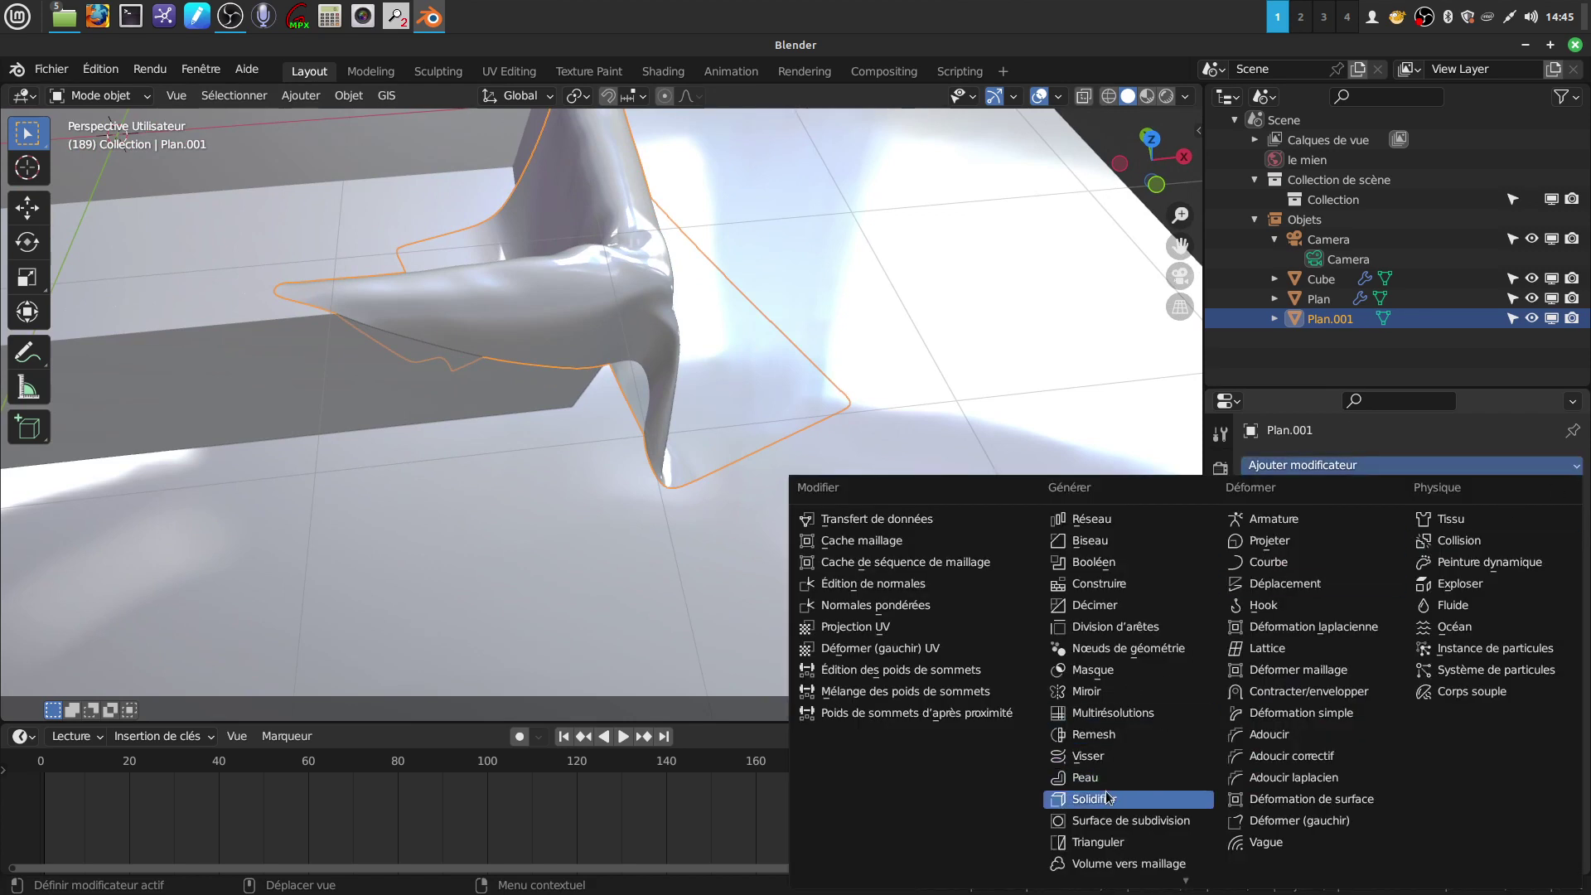
Step: Add a Solidify modifier with 0.001 m thickness and apply it to Plan.001
click(1134, 800)
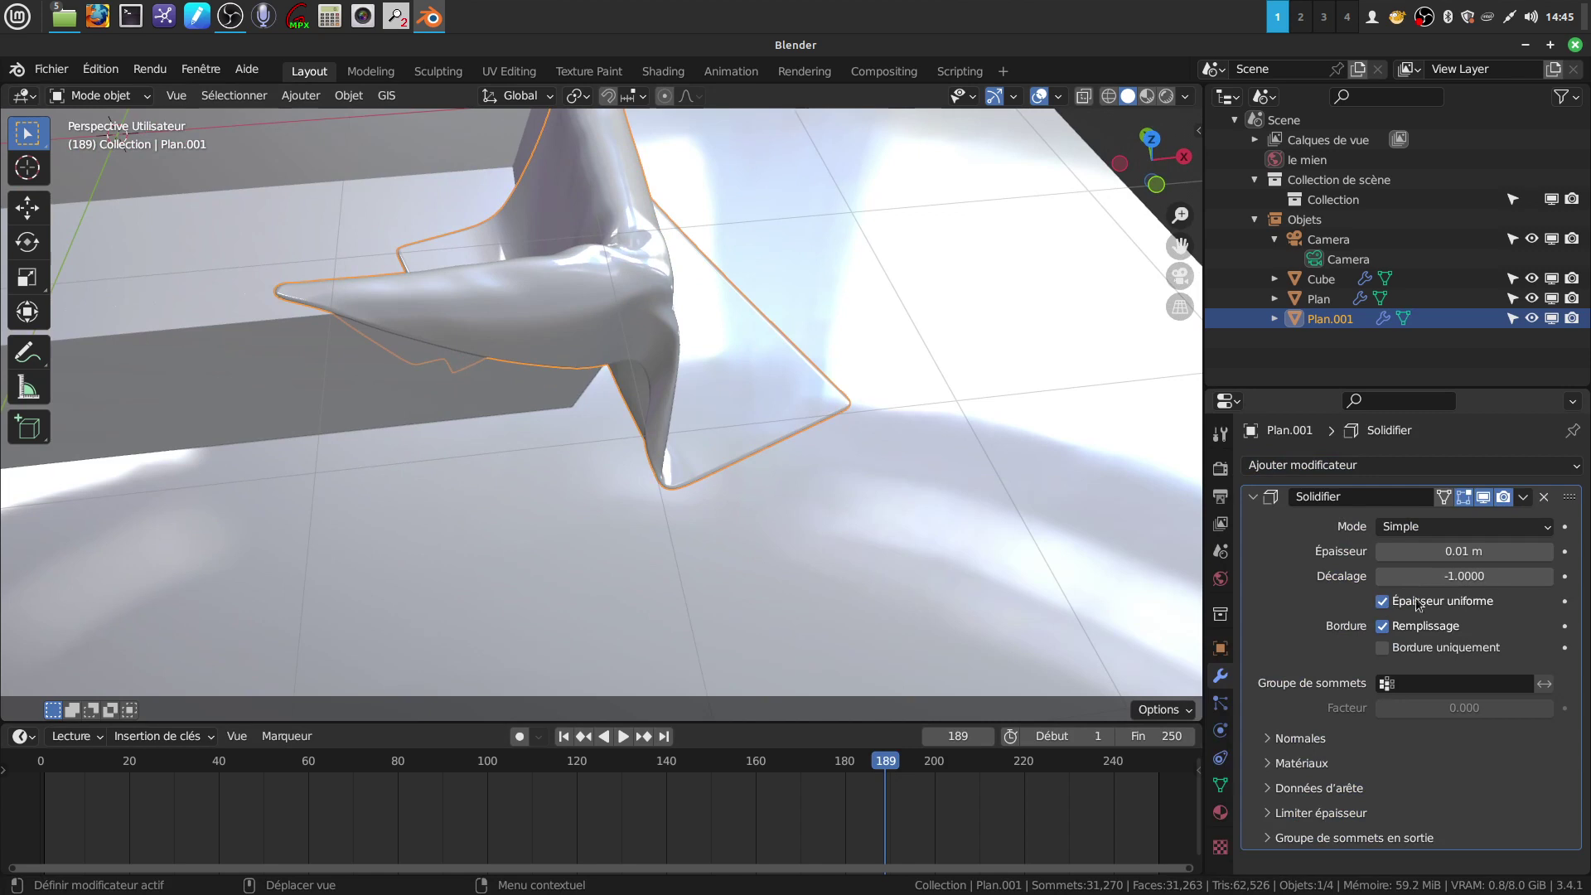
mouse_move(635, 399)
middle_down()
mouse_move(674, 405)
mouse_move(692, 373)
middle_up()
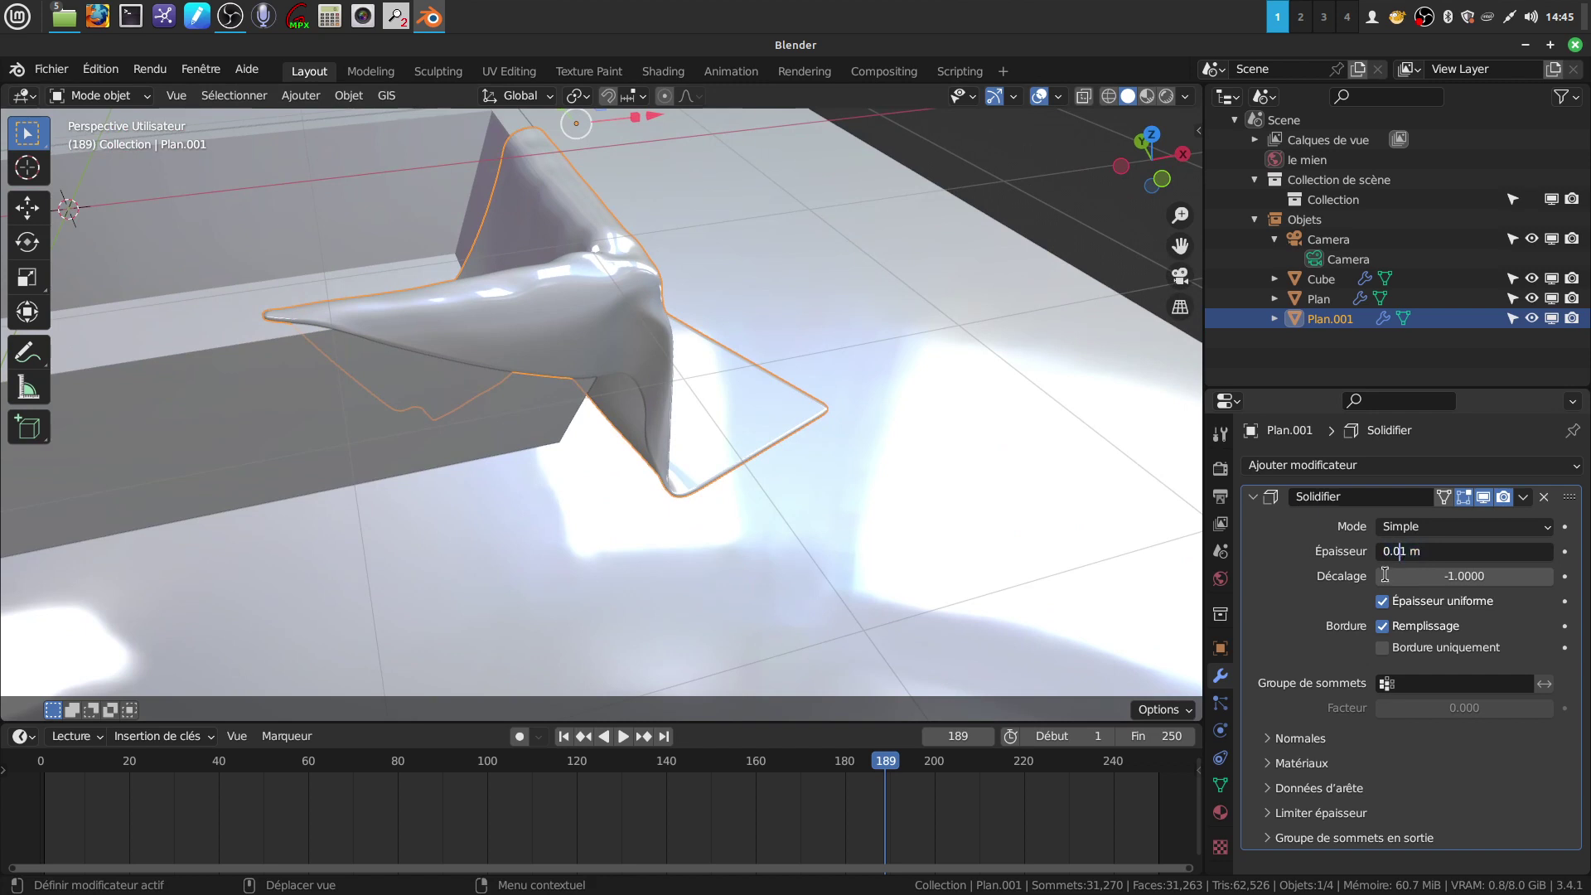
text(0)
key(Return)
mouse_move(1087, 513)
middle_down()
mouse_move(799, 324)
mouse_move(822, 325)
mouse_move(786, 285)
mouse_move(690, 344)
middle_up()
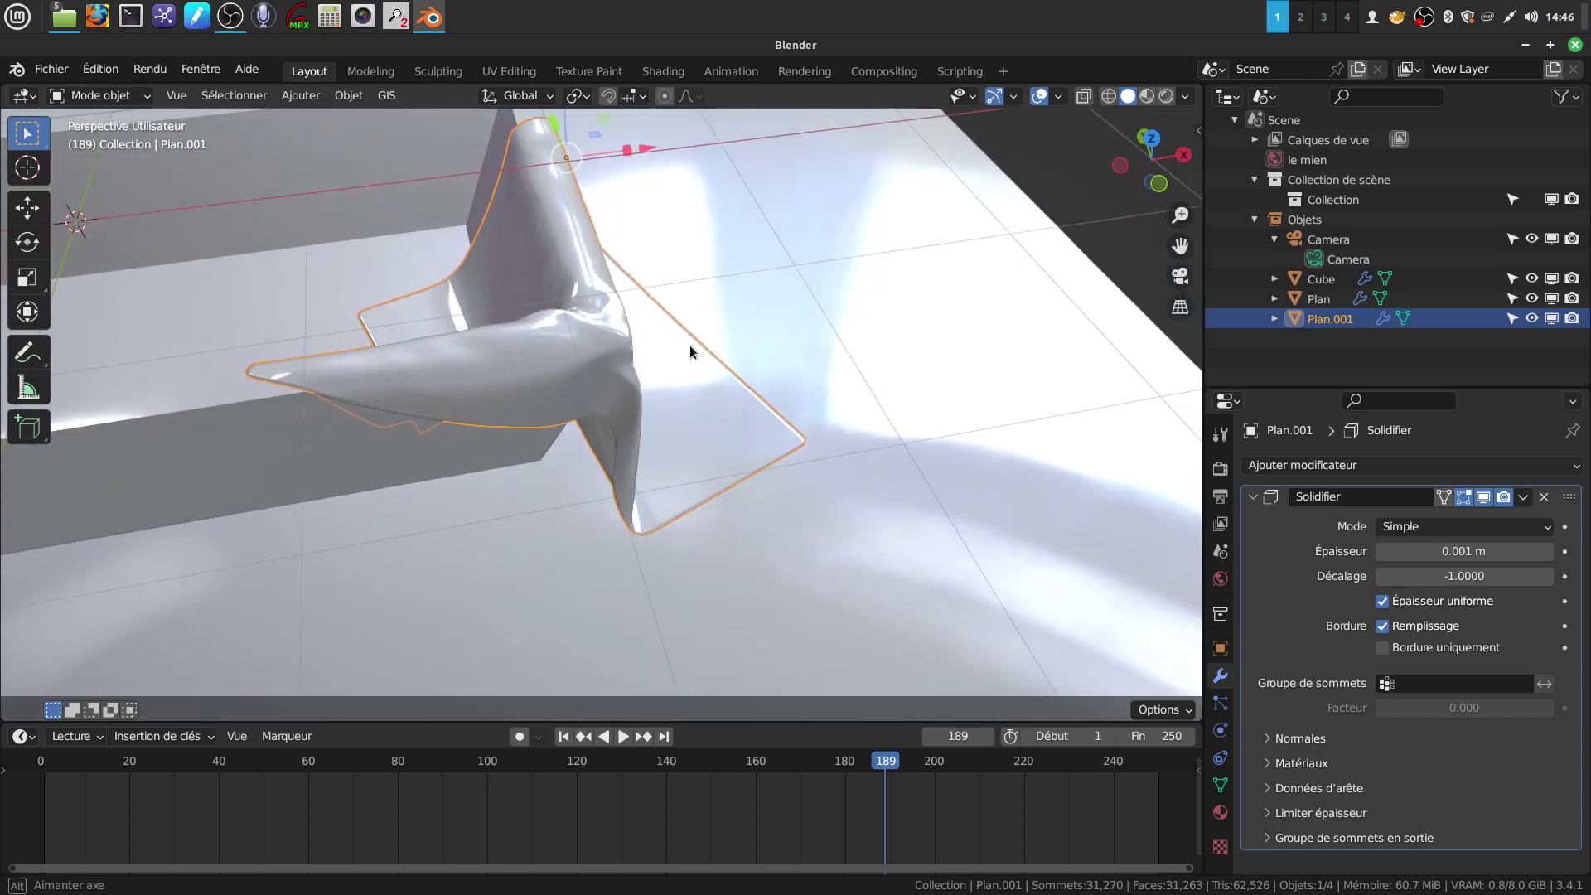
mouse_move(511, 378)
middle_down()
mouse_move(689, 215)
mouse_move(729, 215)
mouse_move(743, 219)
mouse_move(519, 340)
mouse_move(797, 411)
middle_up()
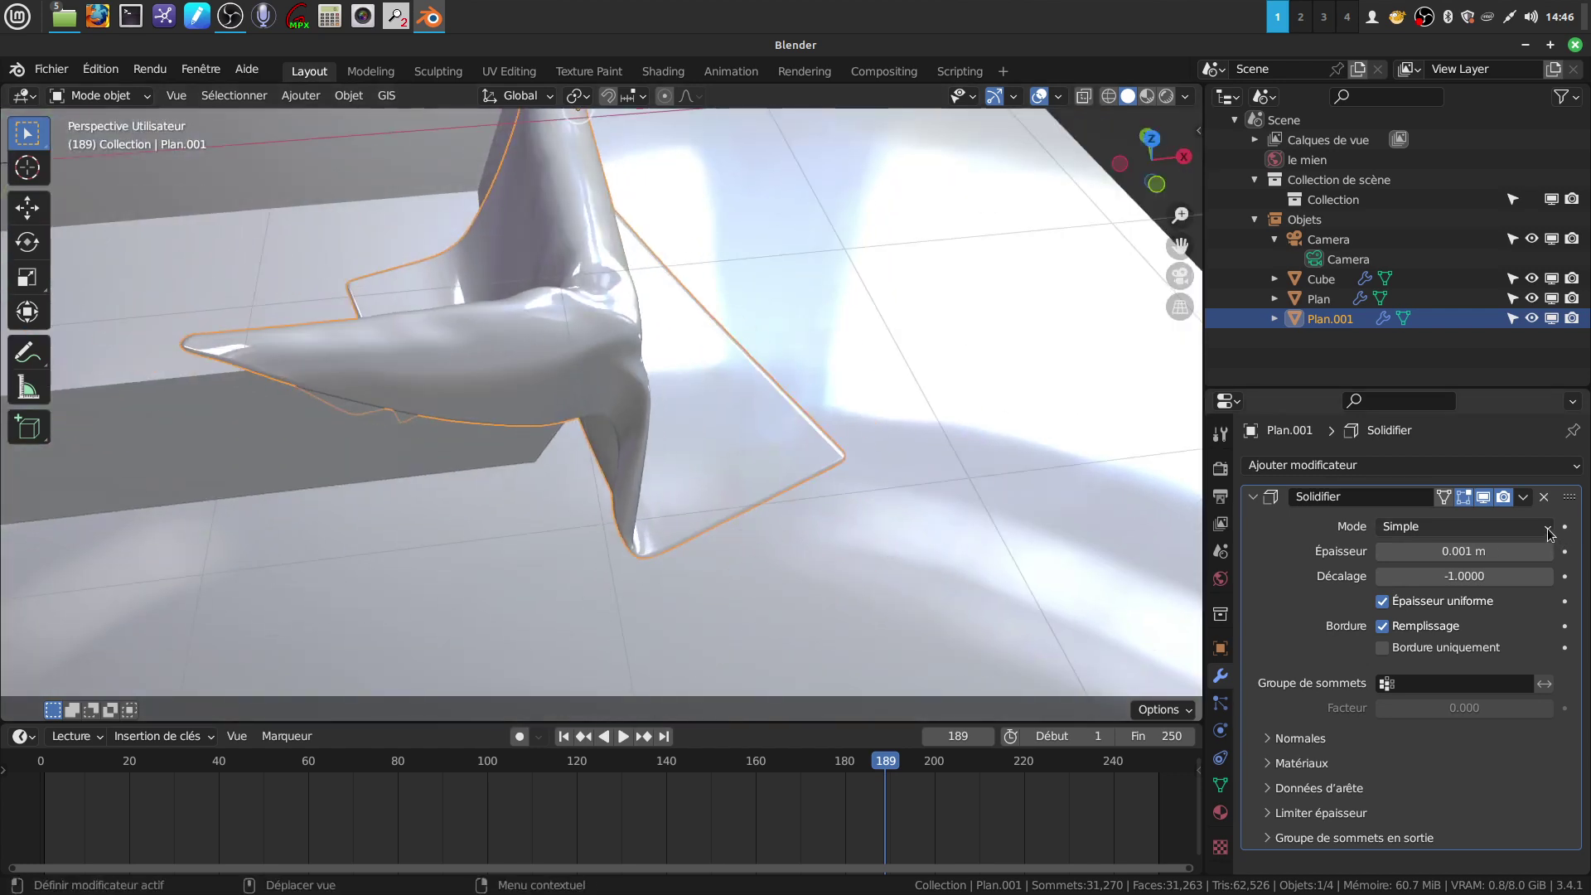
click(1529, 498)
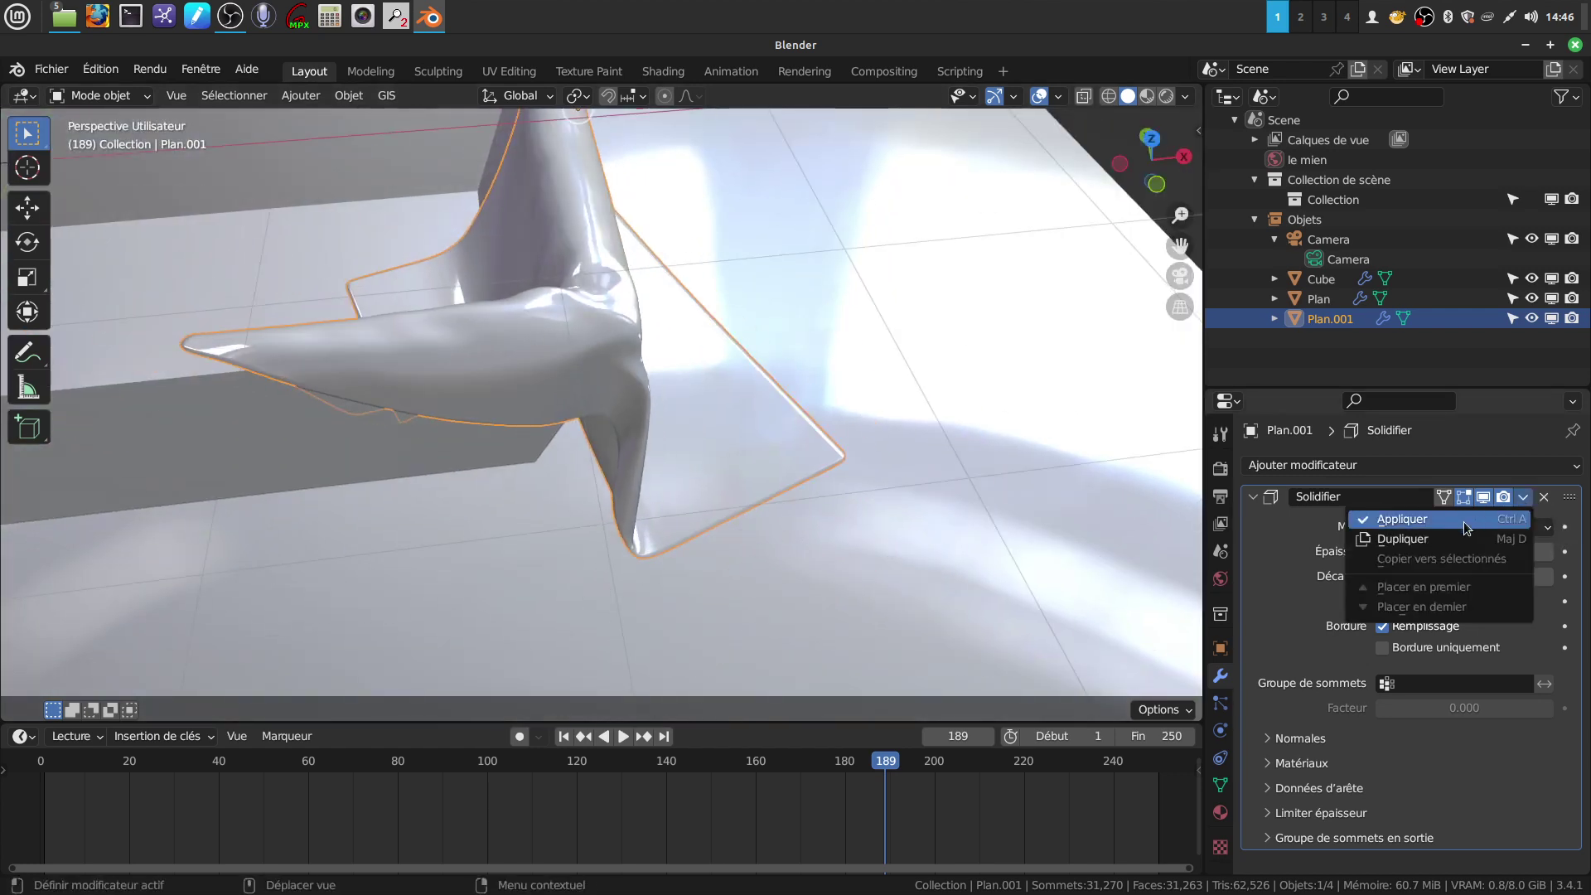
click(1409, 519)
mouse_move(596, 368)
middle_down()
mouse_move(571, 366)
mouse_move(613, 325)
mouse_move(355, 340)
middle_up()
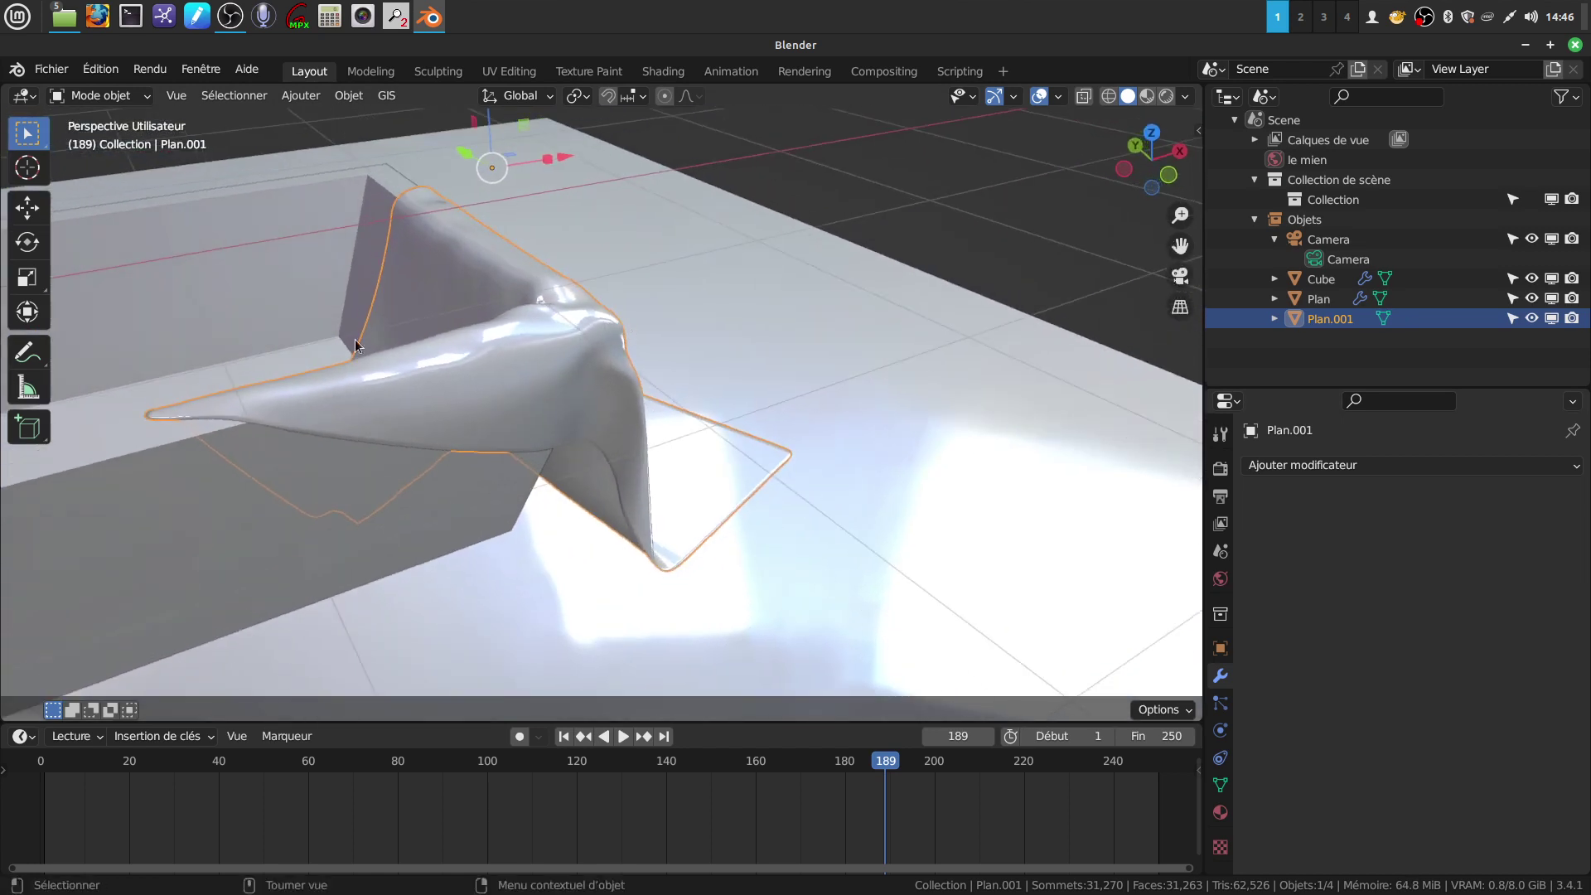
Step: In edge select mode, clear the selection and select the cloth's border edge loops
mouse_move(549, 480)
middle_down()
mouse_move(429, 499)
mouse_move(515, 464)
mouse_move(453, 514)
mouse_move(483, 521)
mouse_move(622, 440)
mouse_move(540, 371)
mouse_move(566, 351)
mouse_move(655, 376)
mouse_move(555, 336)
mouse_move(861, 362)
mouse_move(842, 430)
mouse_move(863, 403)
middle_up()
key(Tab)
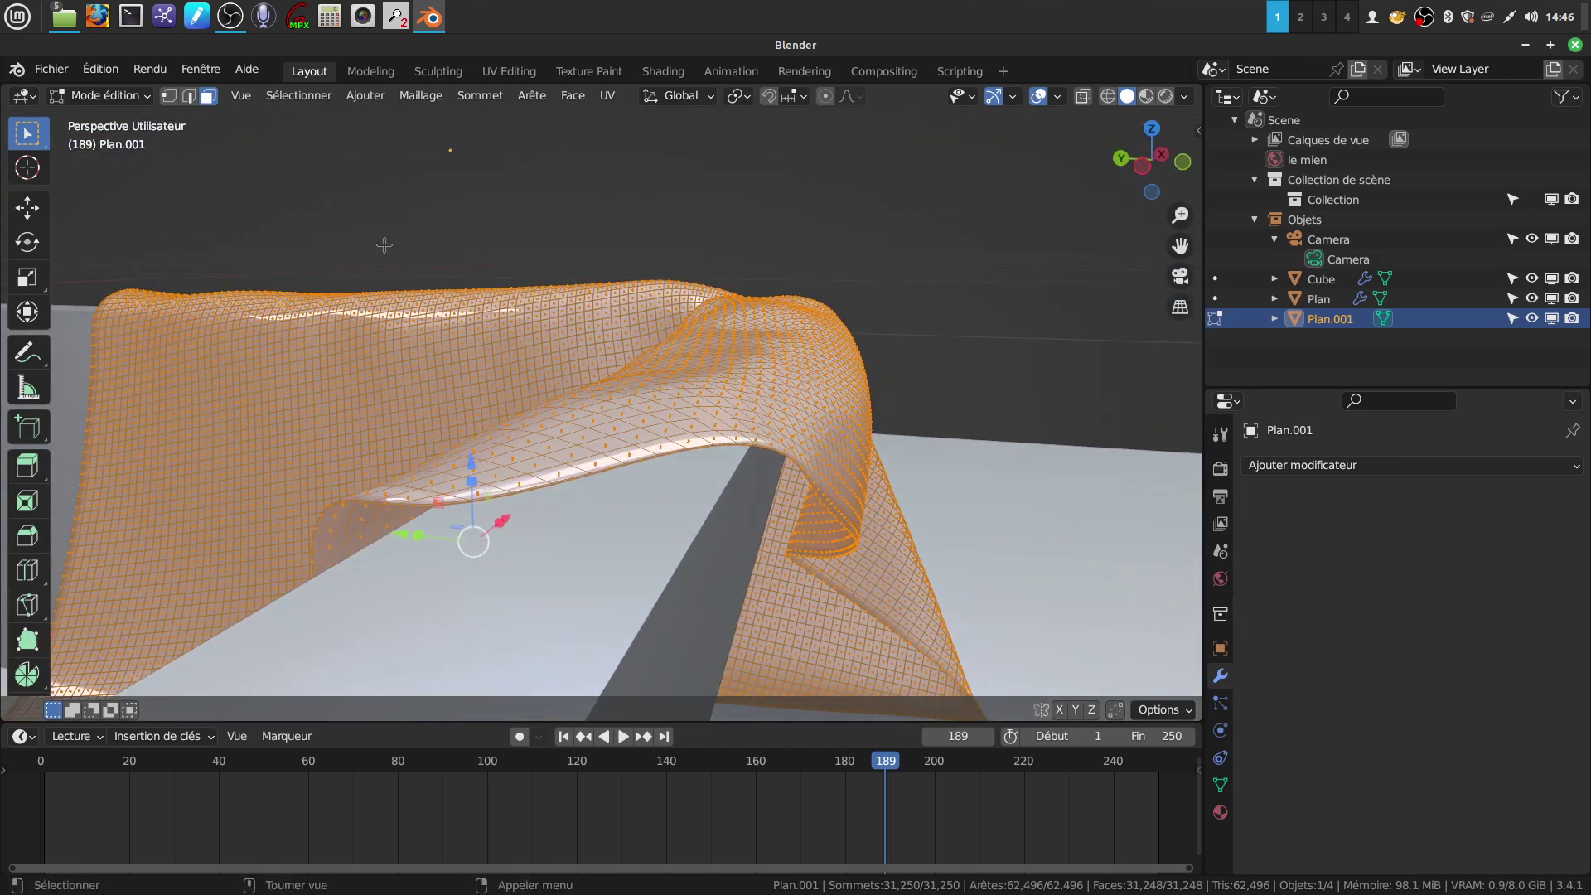
click(191, 97)
middle_drag(580, 534, 598, 539)
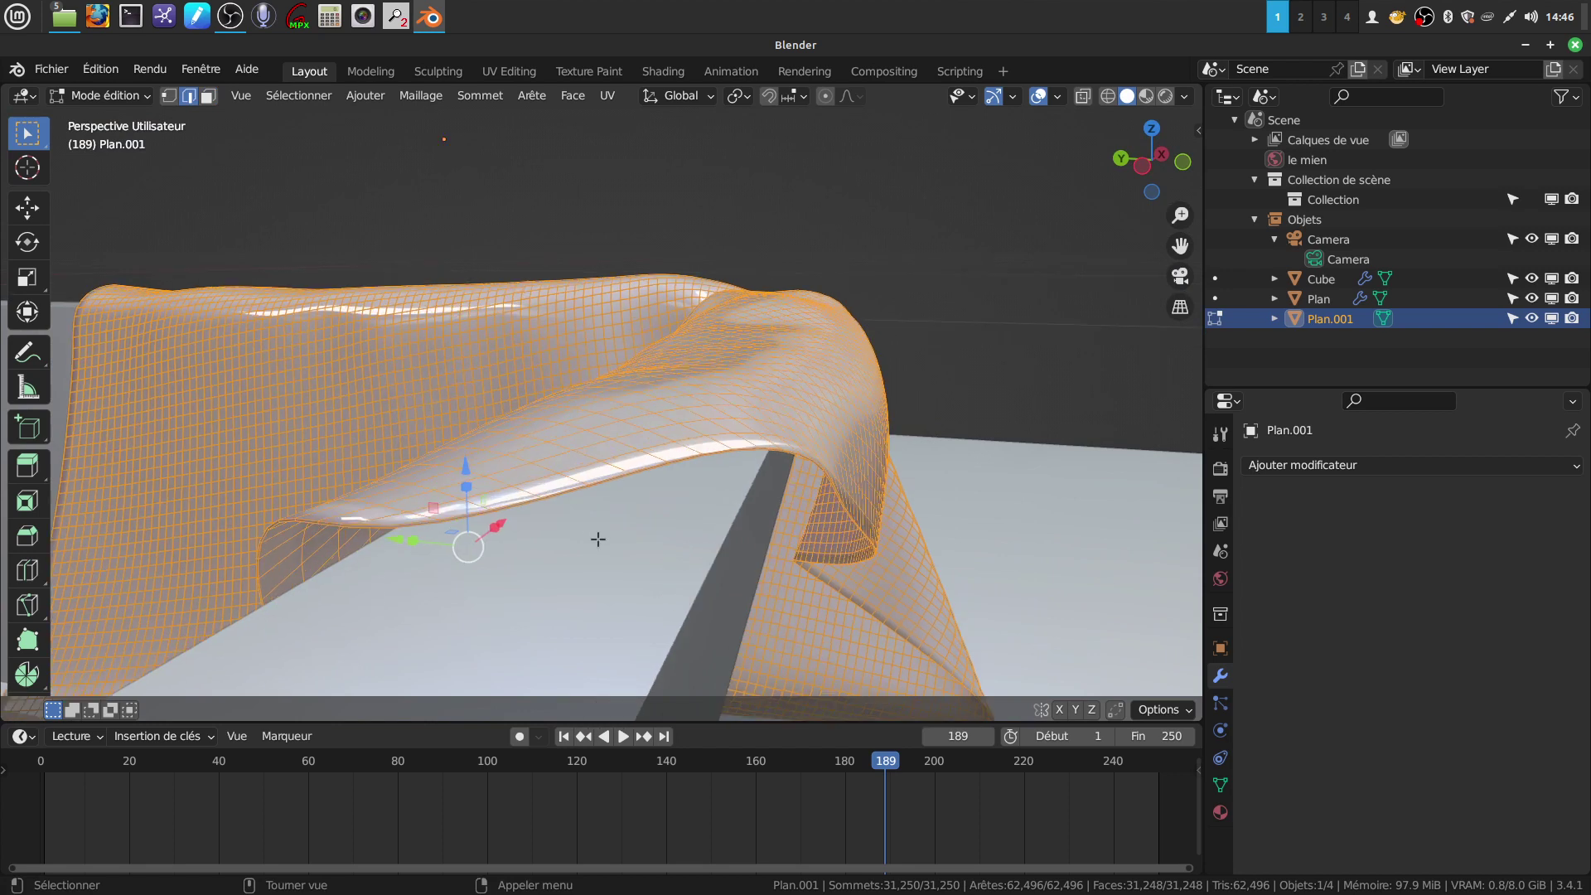
key(alt+a)
scroll(539, 528, up, 2)
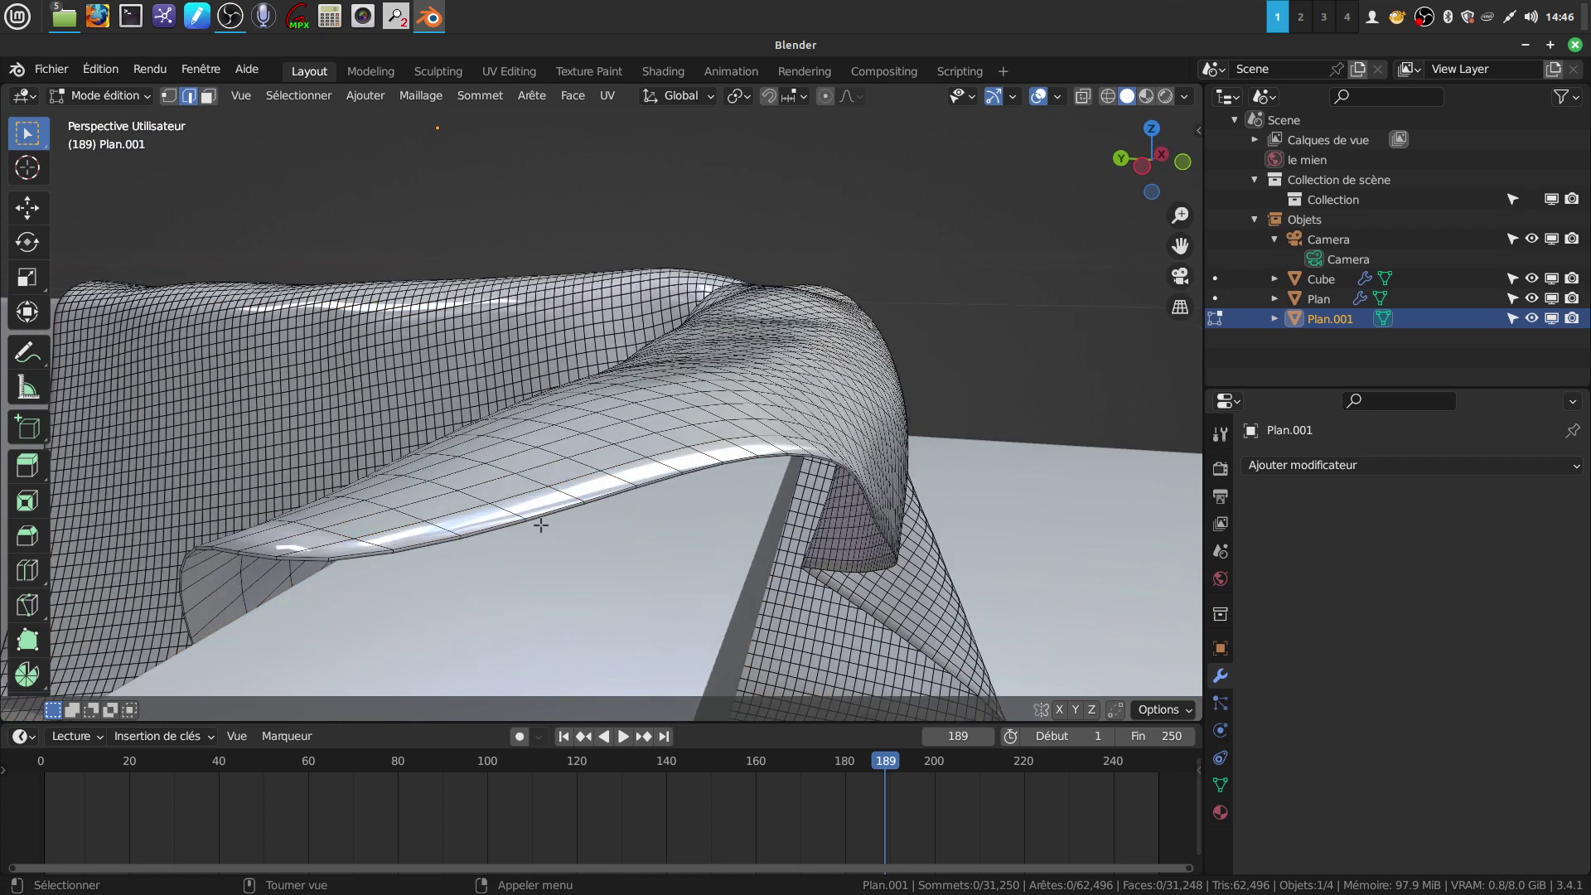
alt+click(472, 536)
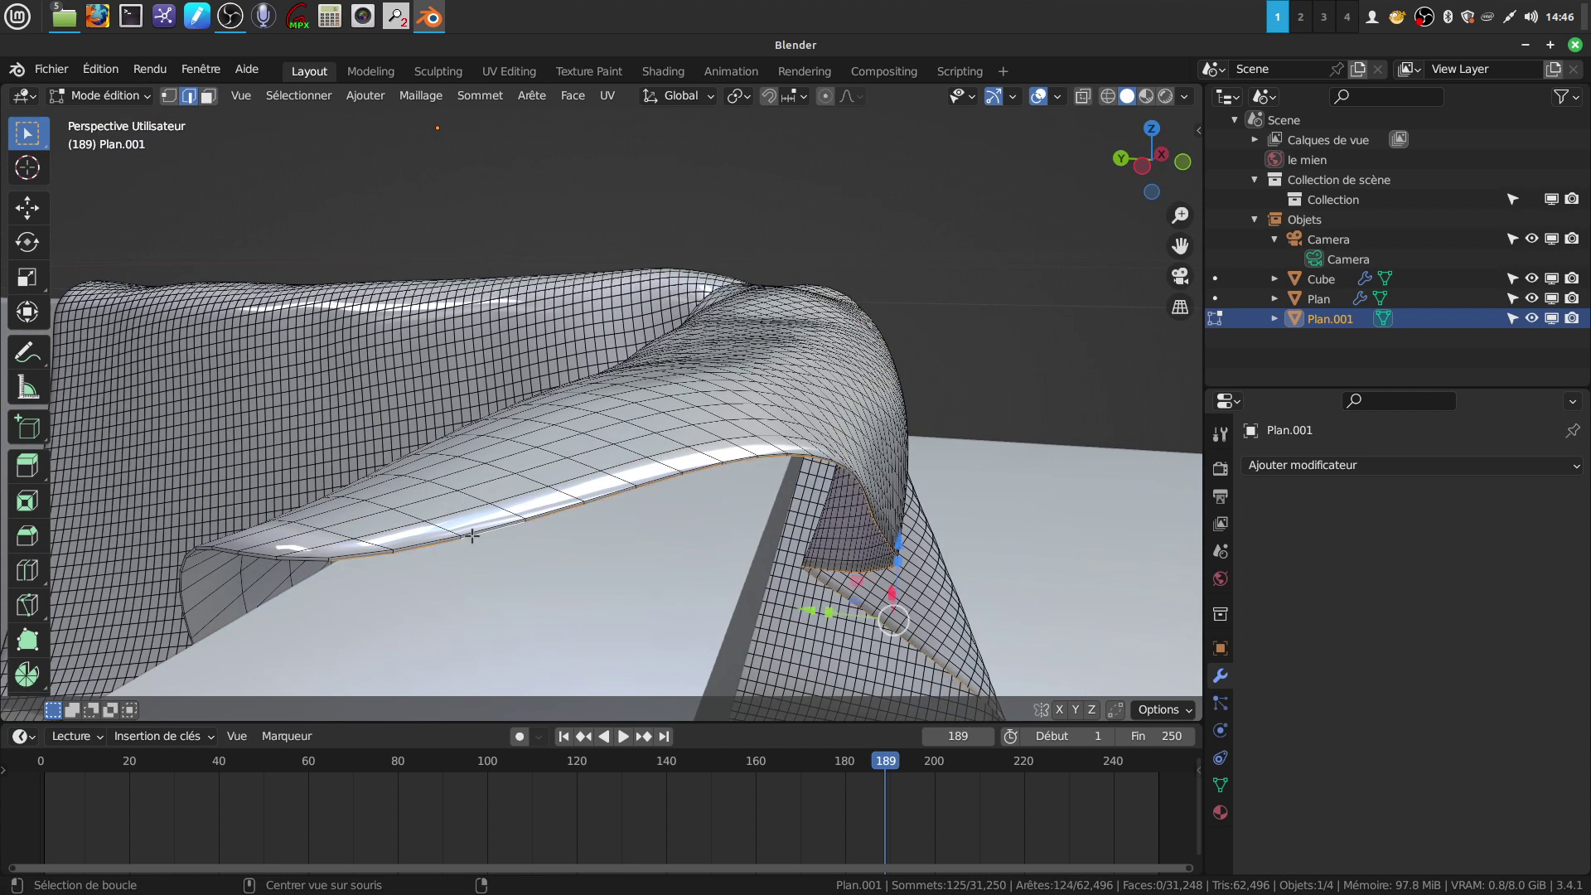
alt+shift+click(295, 561)
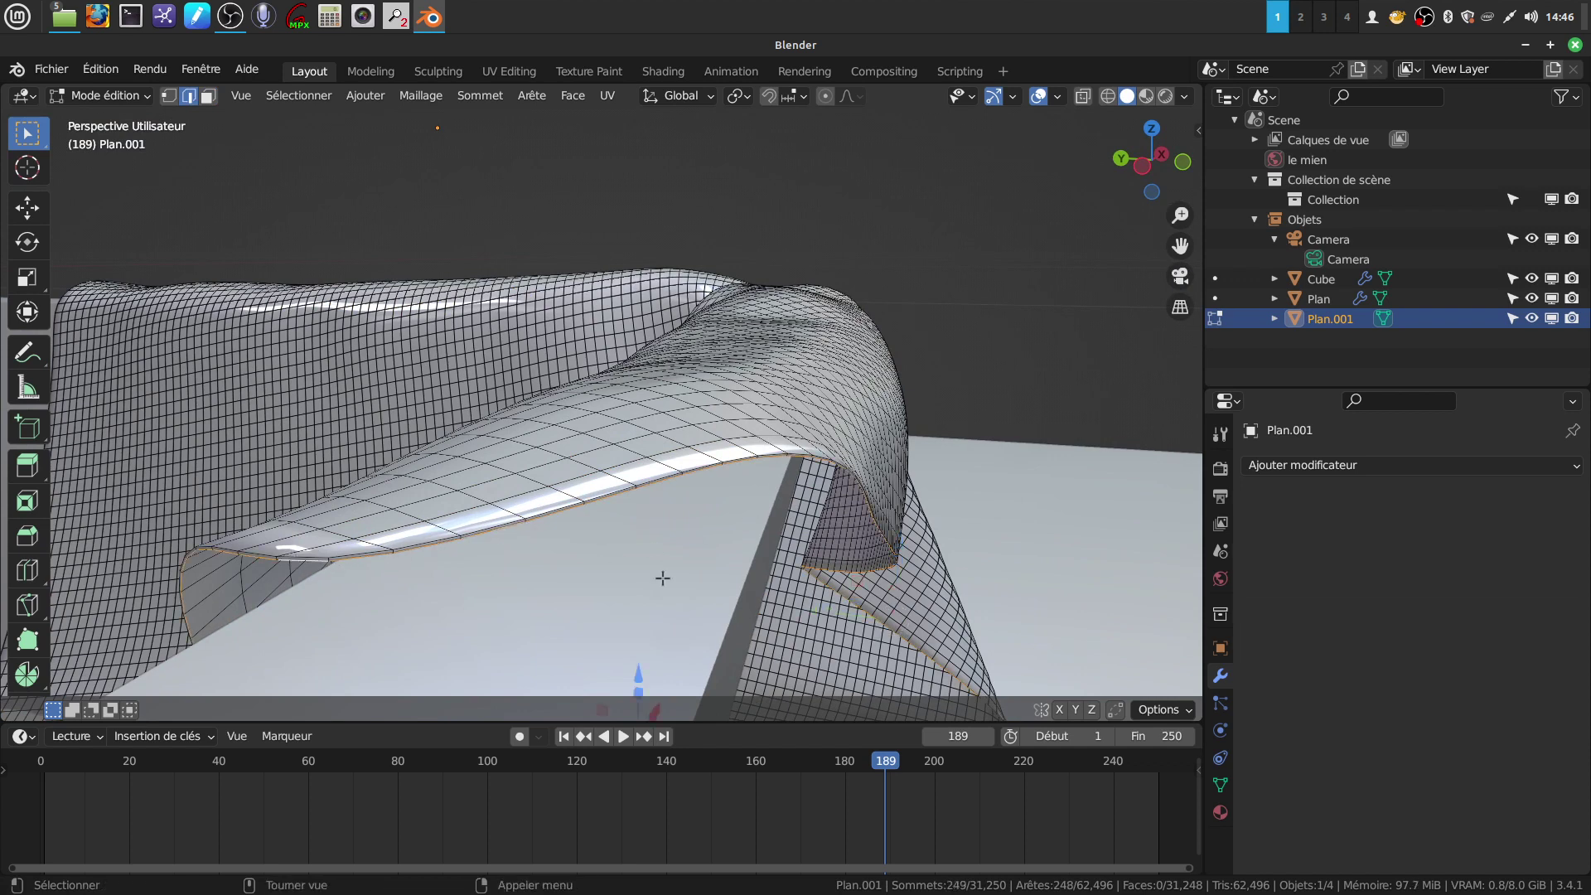
Step: Frame the selection, then pick the edge loop running along the bathtub rim
middle_drag(663, 577, 809, 515)
key(KP_Decimal)
mouse_move(640, 407)
middle_down()
mouse_move(518, 580)
mouse_move(501, 646)
mouse_move(554, 582)
mouse_move(652, 616)
mouse_move(579, 551)
mouse_move(608, 373)
middle_up()
mouse_move(593, 466)
middle_down()
mouse_move(433, 557)
mouse_move(497, 557)
middle_up()
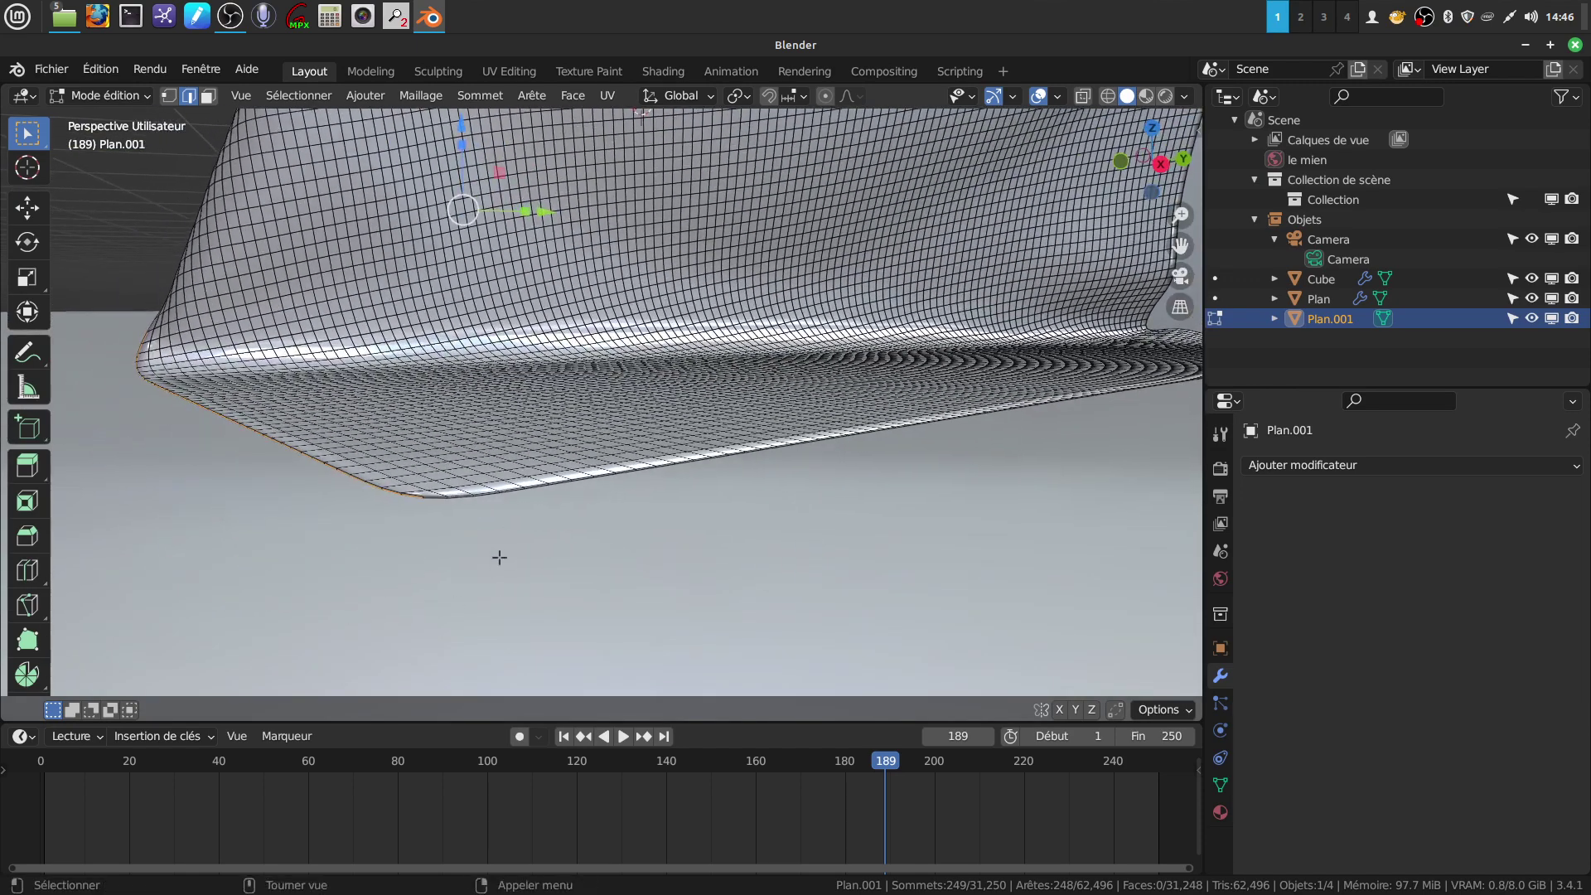
scroll(497, 558, up, 2)
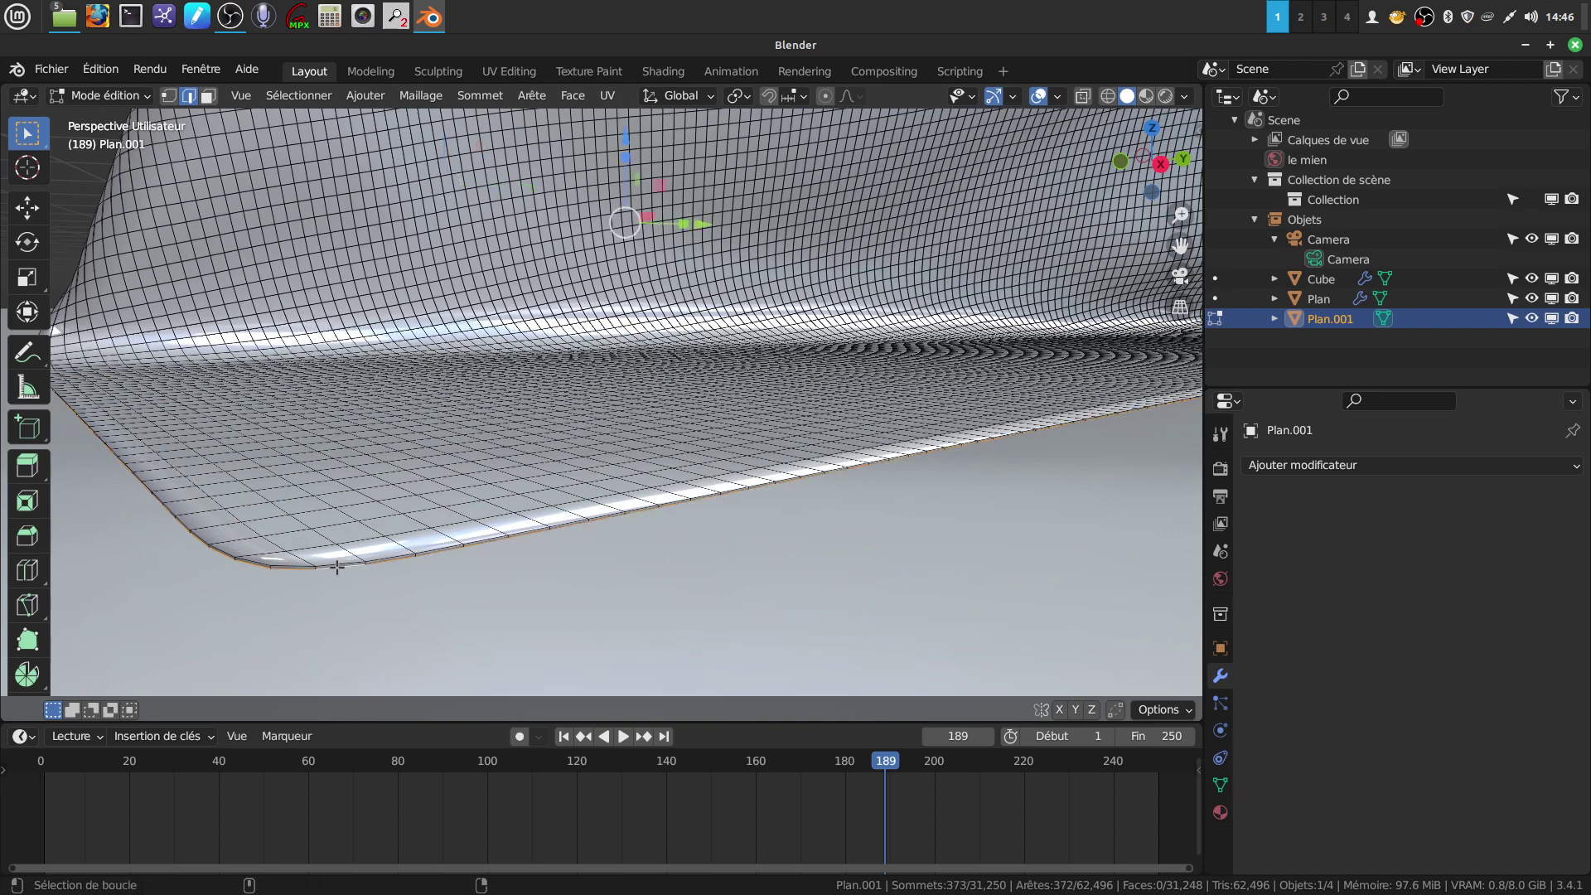
scroll(678, 494, down, 3)
scroll(1069, 379, down, 3)
scroll(836, 438, down, 3)
scroll(836, 437, down, 3)
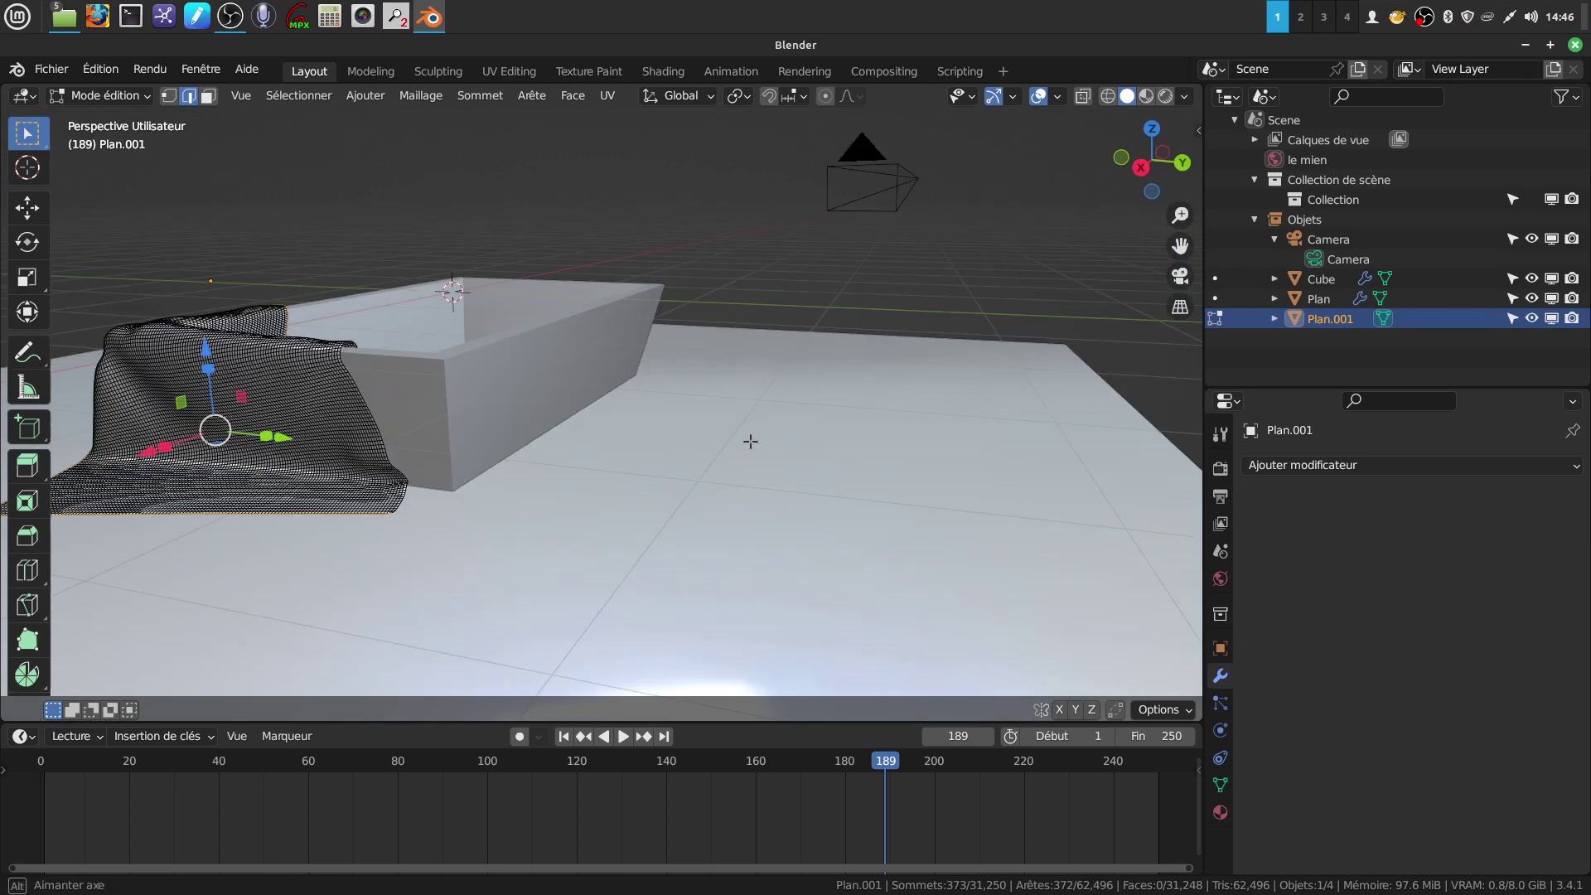
middle_drag(749, 437, 720, 480)
scroll(698, 507, up, 2)
scroll(698, 508, up, 2)
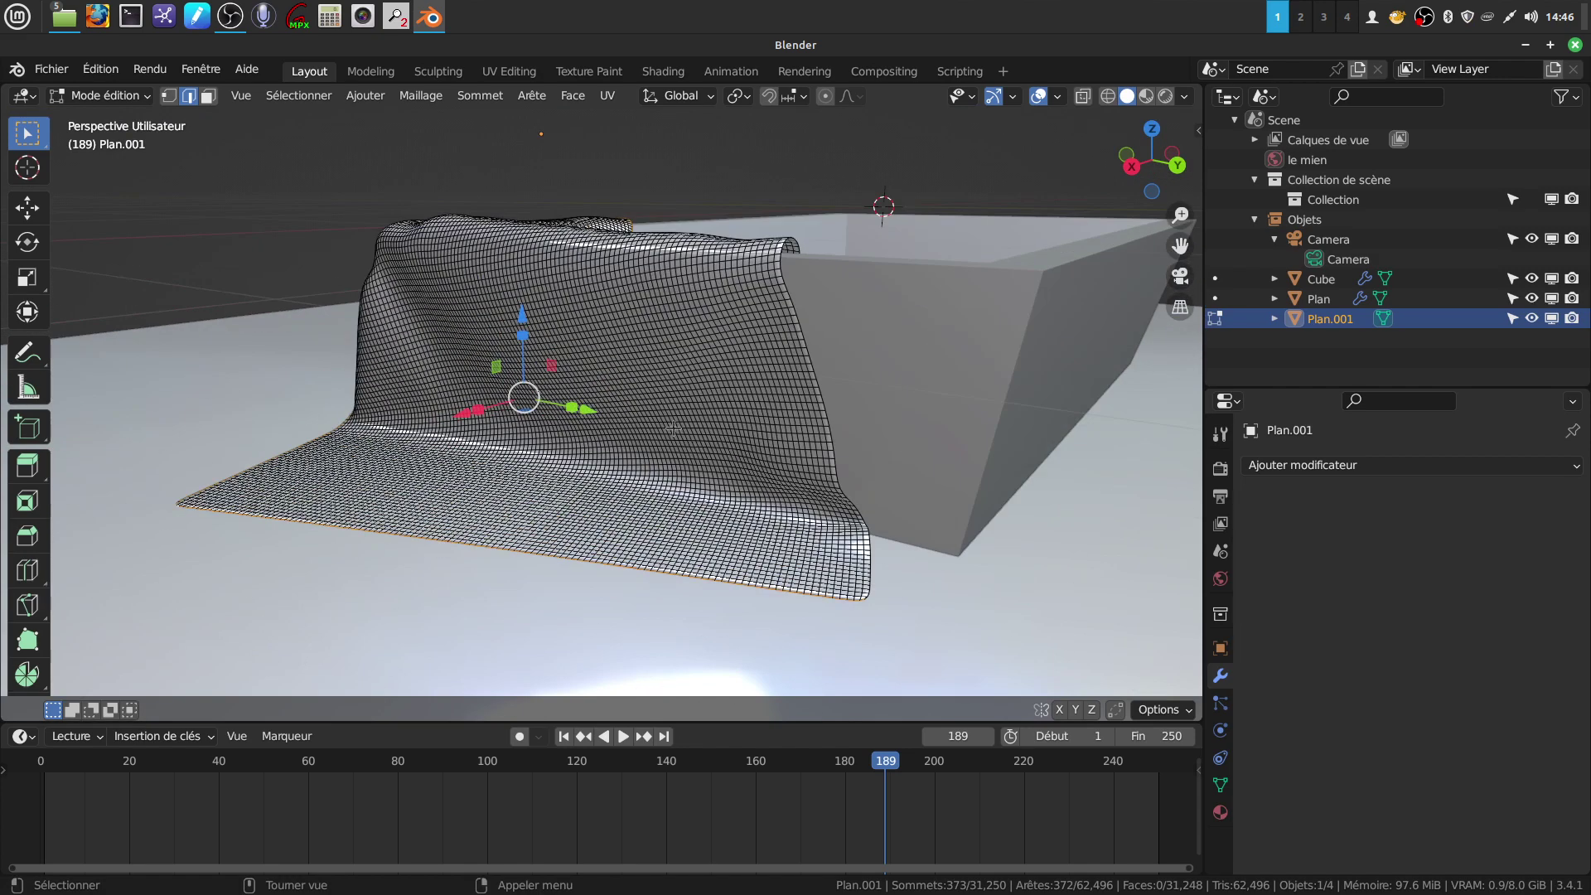
scroll(728, 629, up, 2)
middle_drag(729, 629, 625, 606)
scroll(649, 593, up, 2)
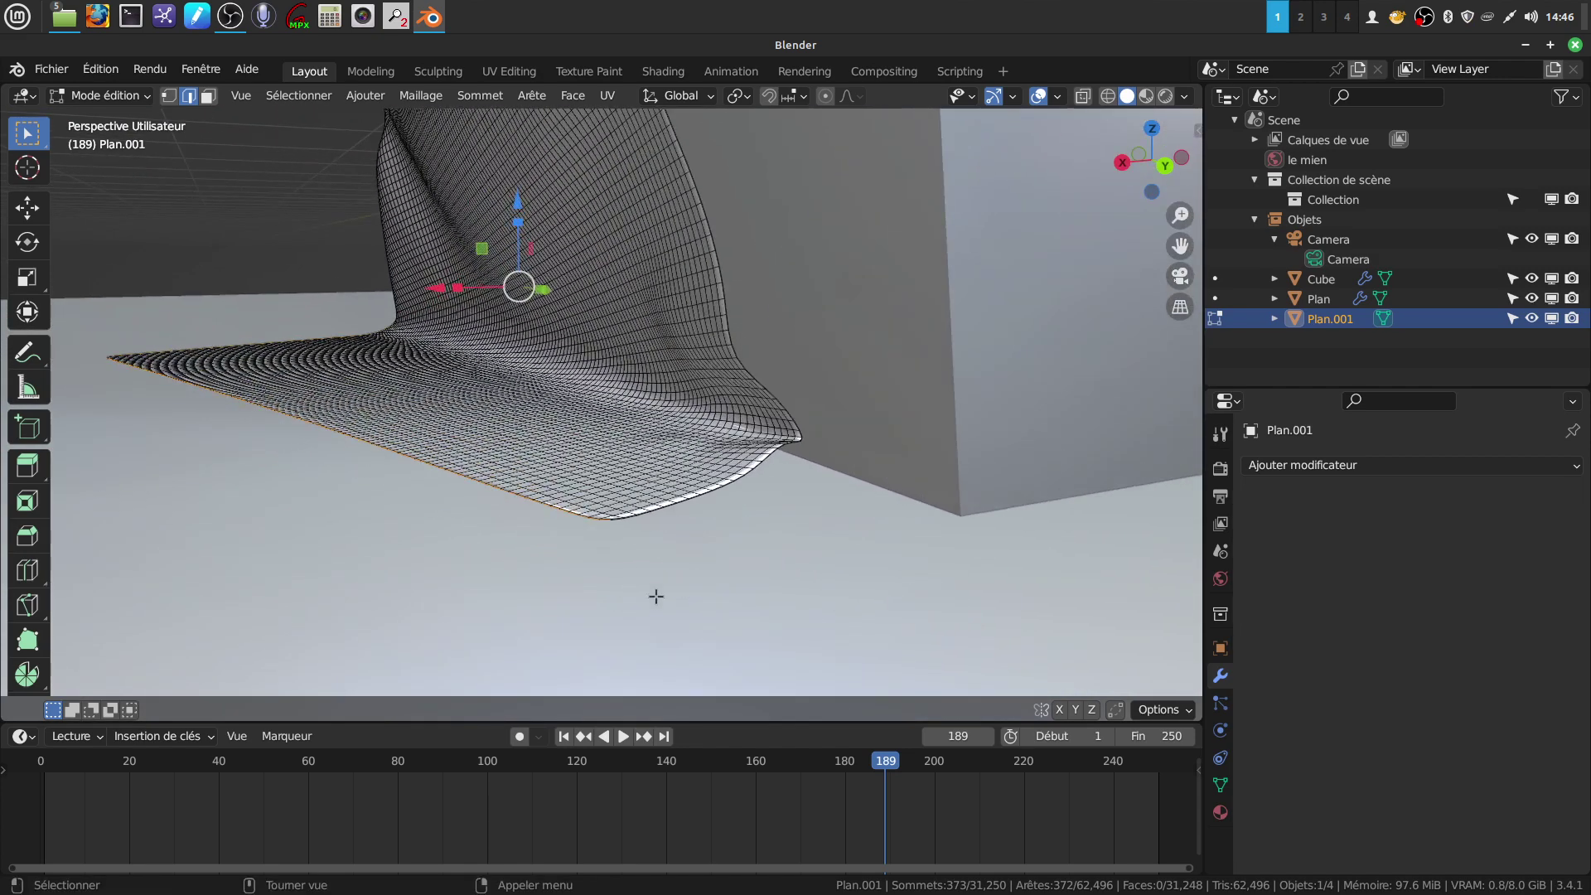
scroll(774, 625, up, 3)
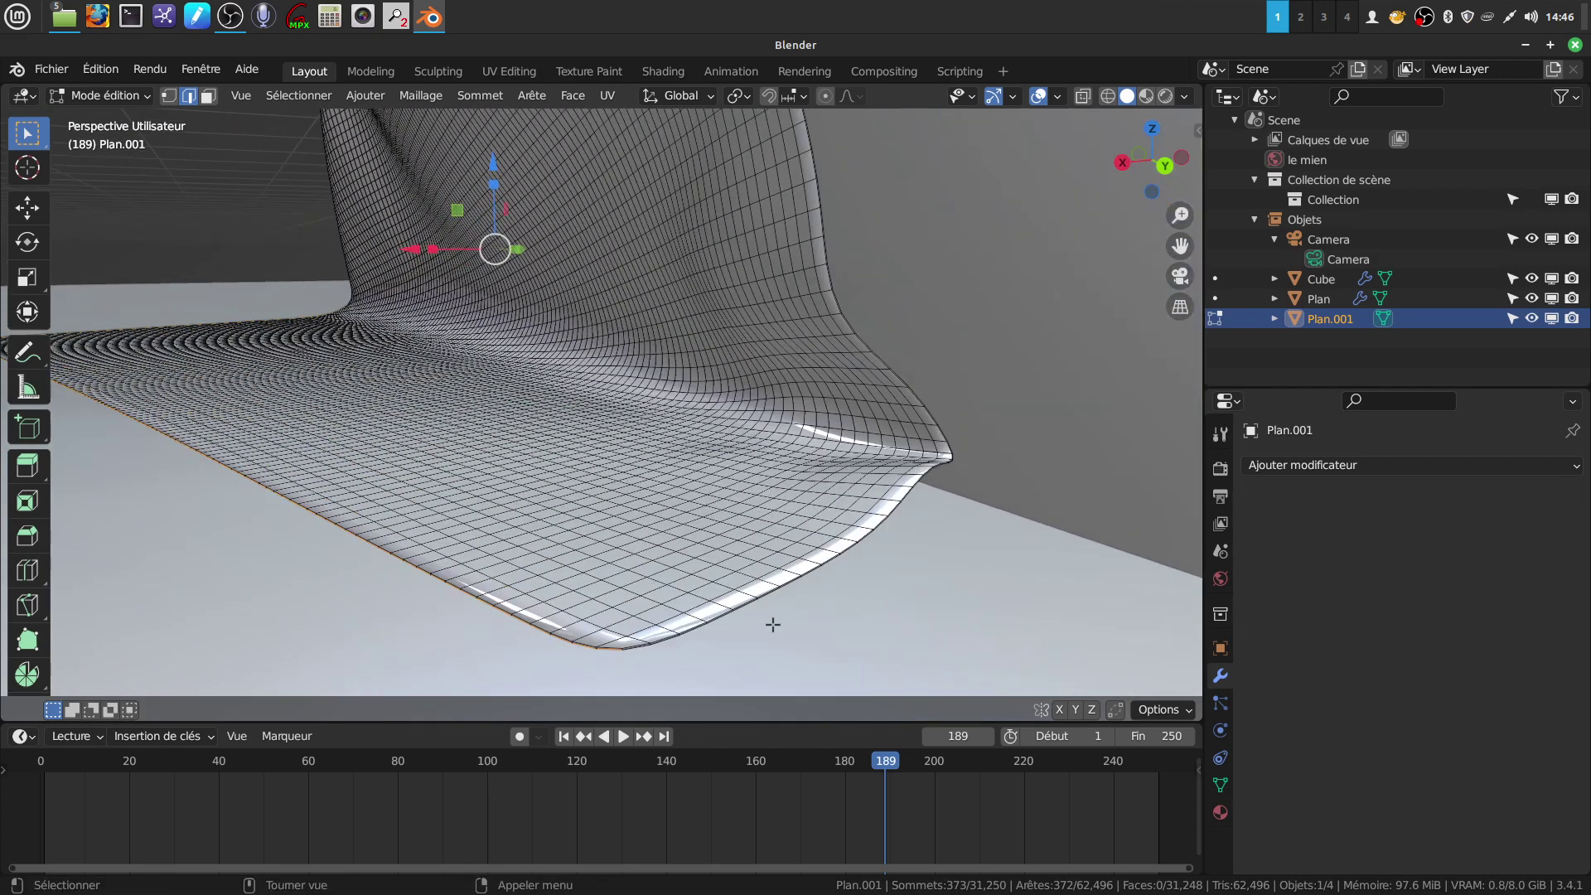
alt+click(671, 640)
scroll(671, 640, down, 3)
mouse_move(771, 490)
middle_down()
mouse_move(713, 373)
mouse_move(648, 336)
mouse_move(795, 345)
mouse_move(558, 437)
mouse_move(609, 349)
middle_up()
Step: Mark the selected edge loop as a UV seam (Marquer couture) and return to Object Mode
right_click(649, 247)
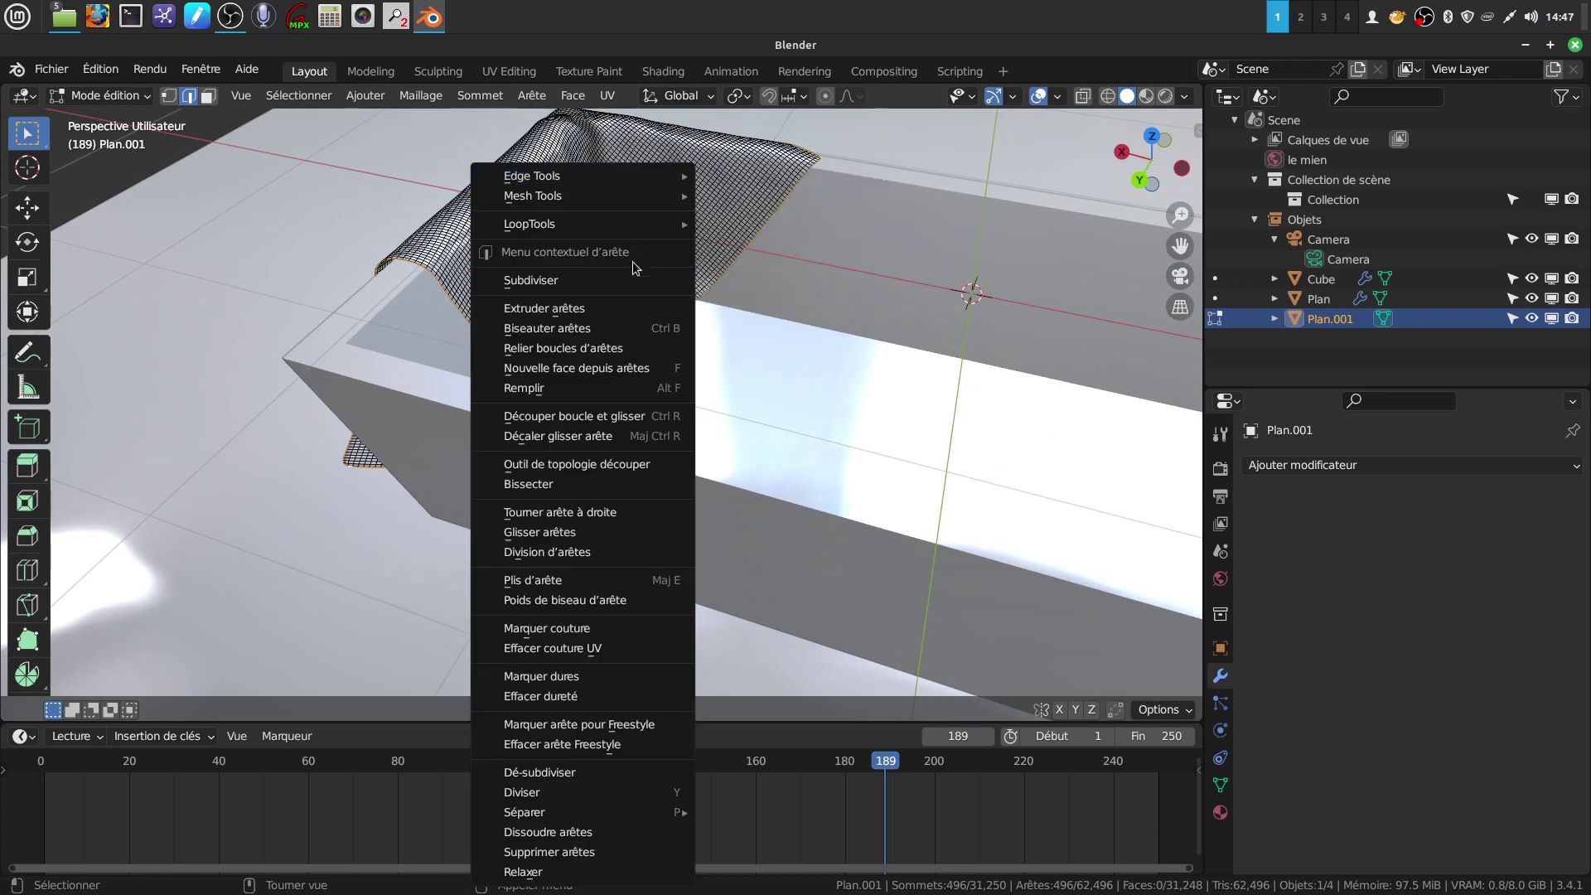
click(630, 627)
scroll(629, 615, down, 3)
mouse_move(629, 615)
middle_down()
mouse_move(655, 469)
mouse_move(917, 383)
mouse_move(767, 434)
mouse_move(736, 487)
mouse_move(703, 450)
mouse_move(527, 534)
middle_up()
key(Tab)
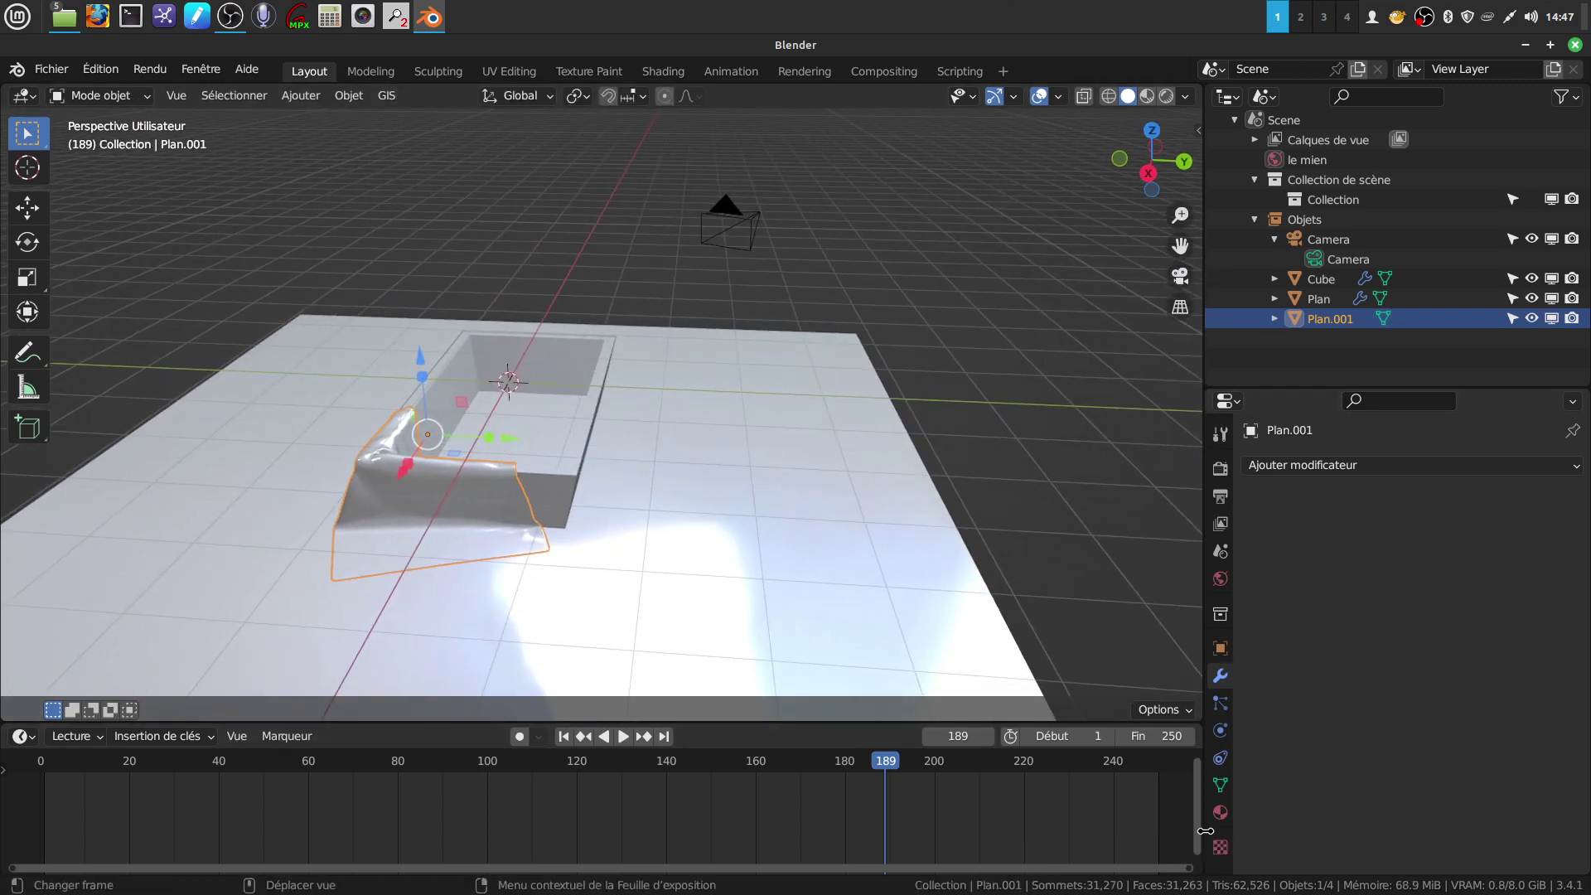
Step: Create a new material (Nouveau) for the cloth Plan.001
click(1220, 812)
click(1415, 551)
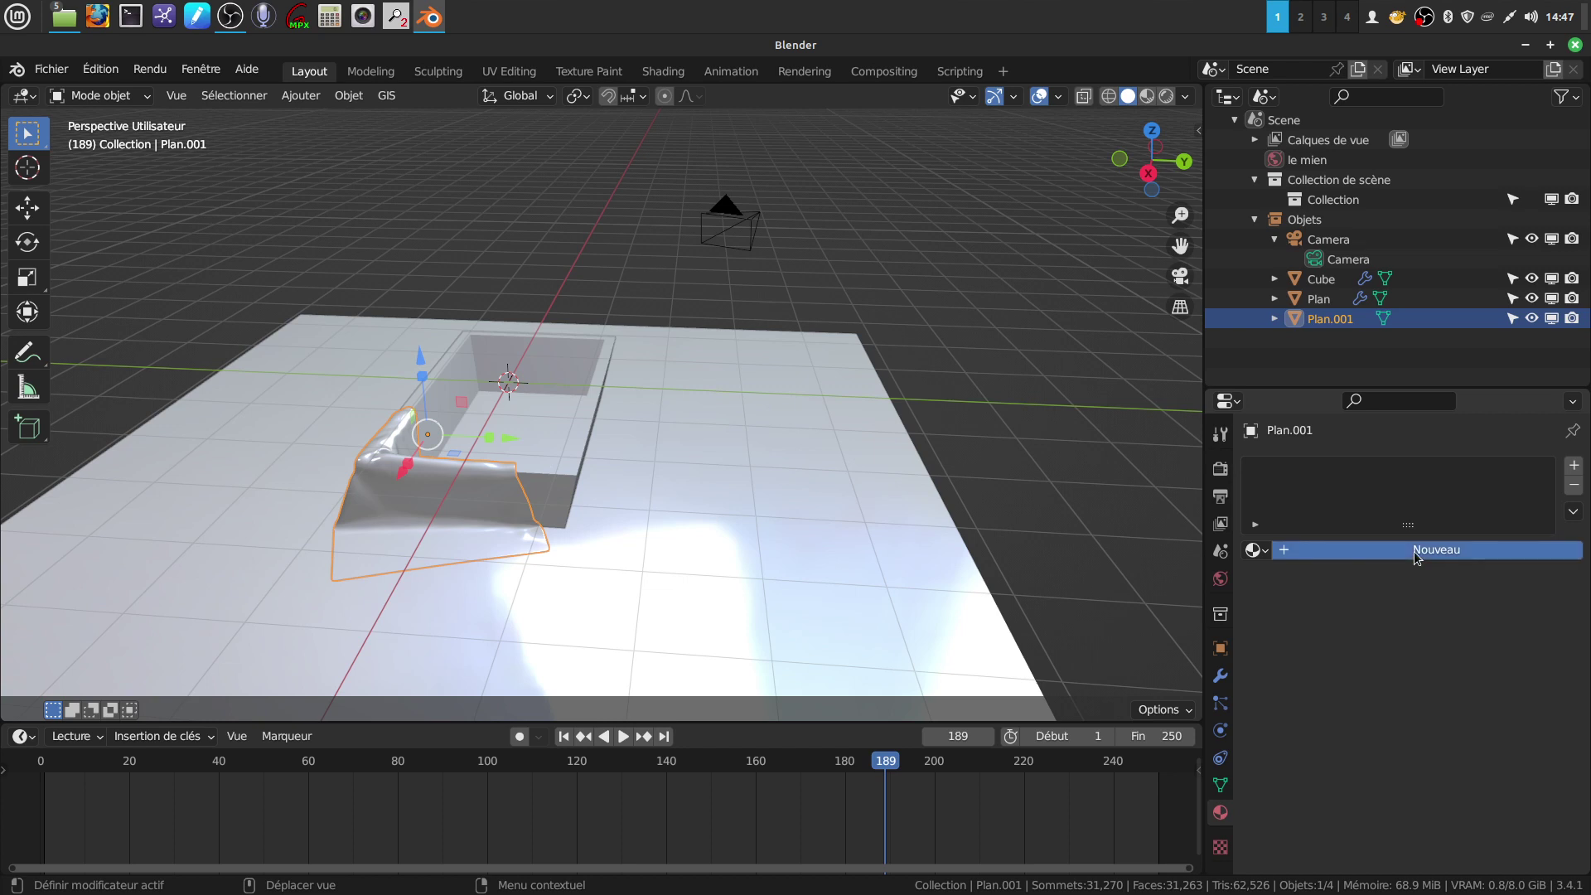
scroll(1332, 763, down, 3)
scroll(1328, 668, down, 2)
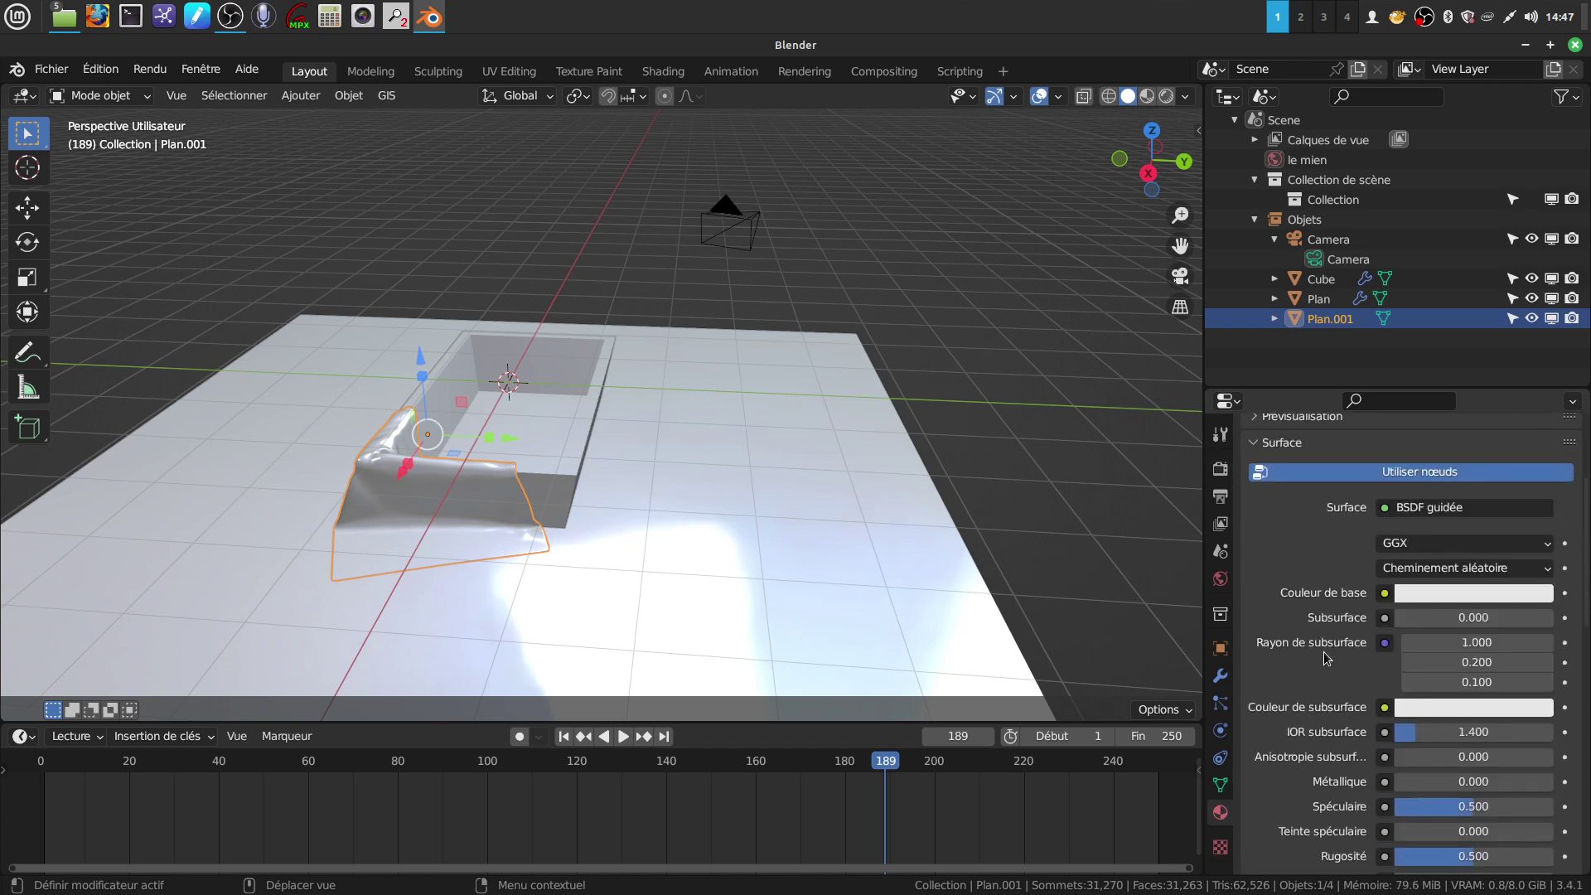
scroll(1297, 573, down, 2)
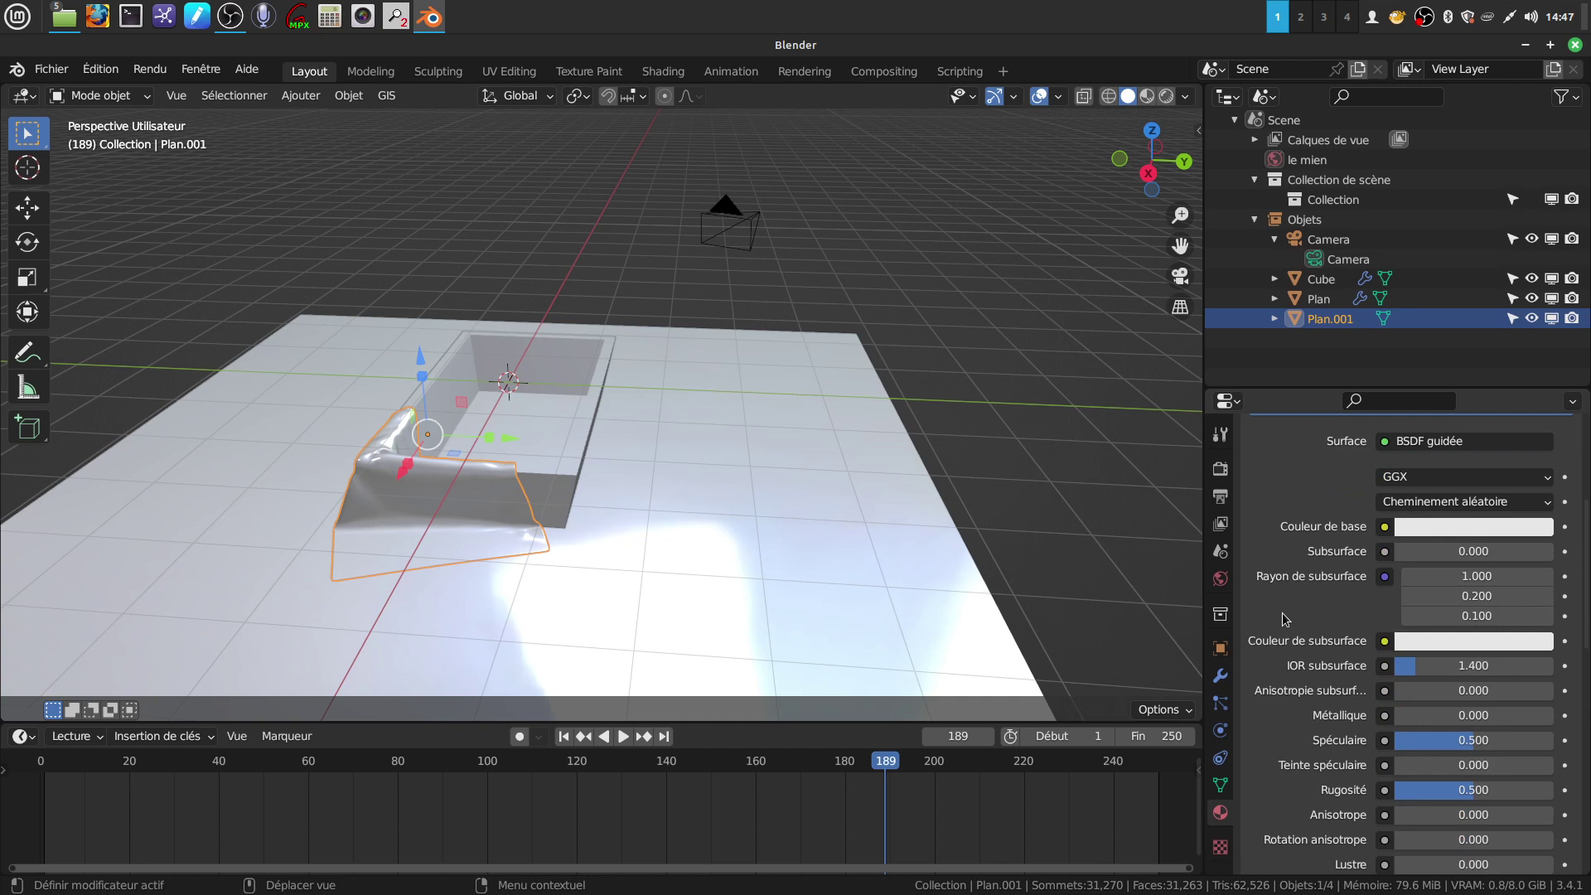
scroll(1360, 738, down, 1)
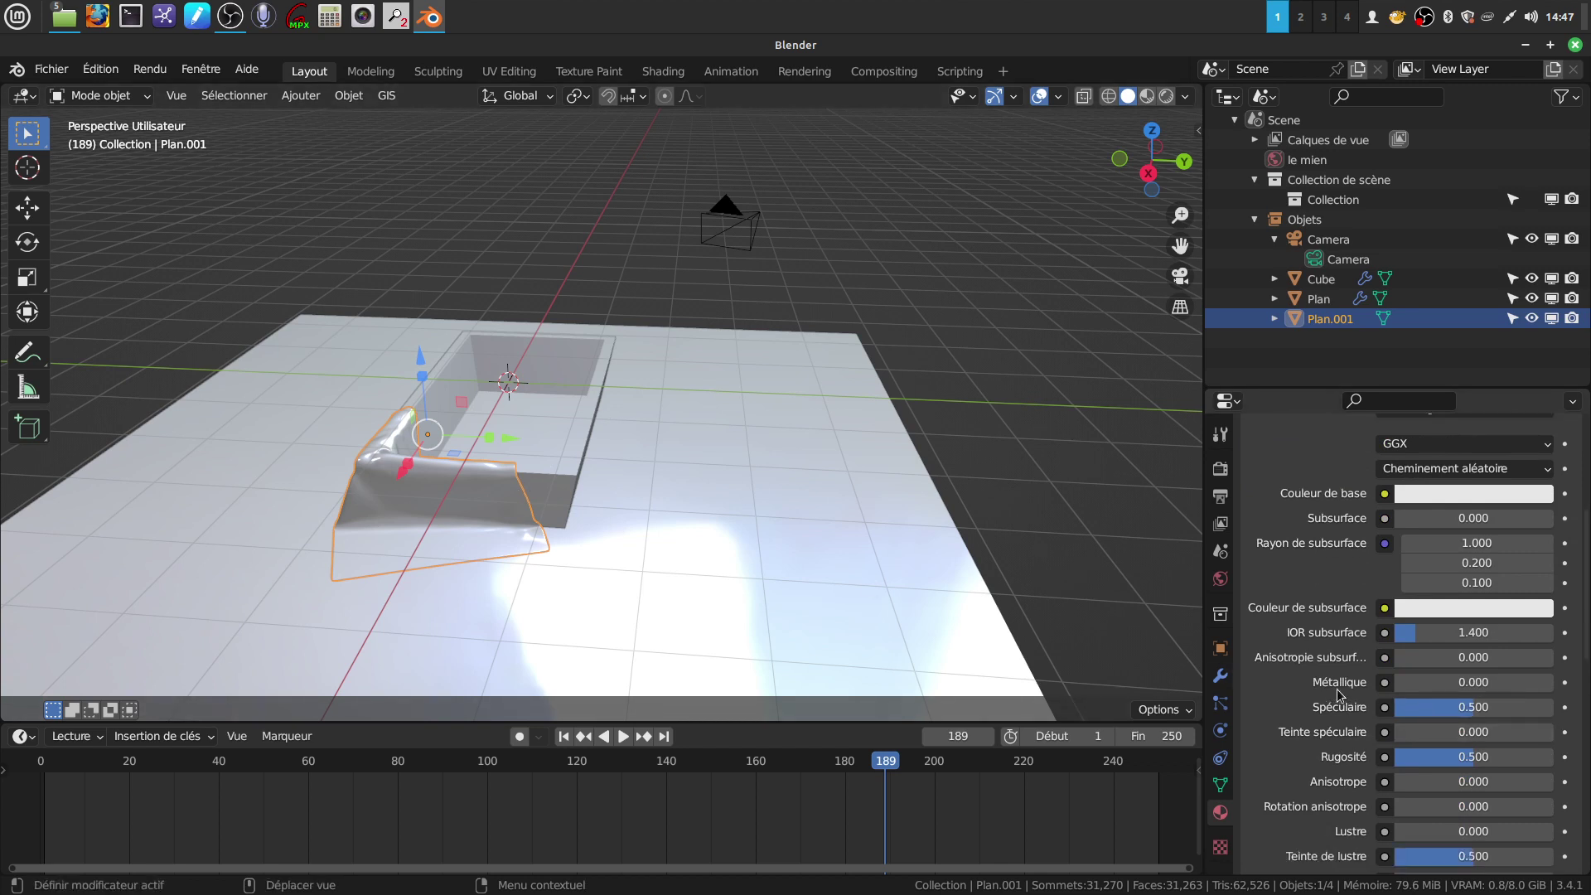
scroll(1358, 629, up, 3)
scroll(1375, 585, up, 5)
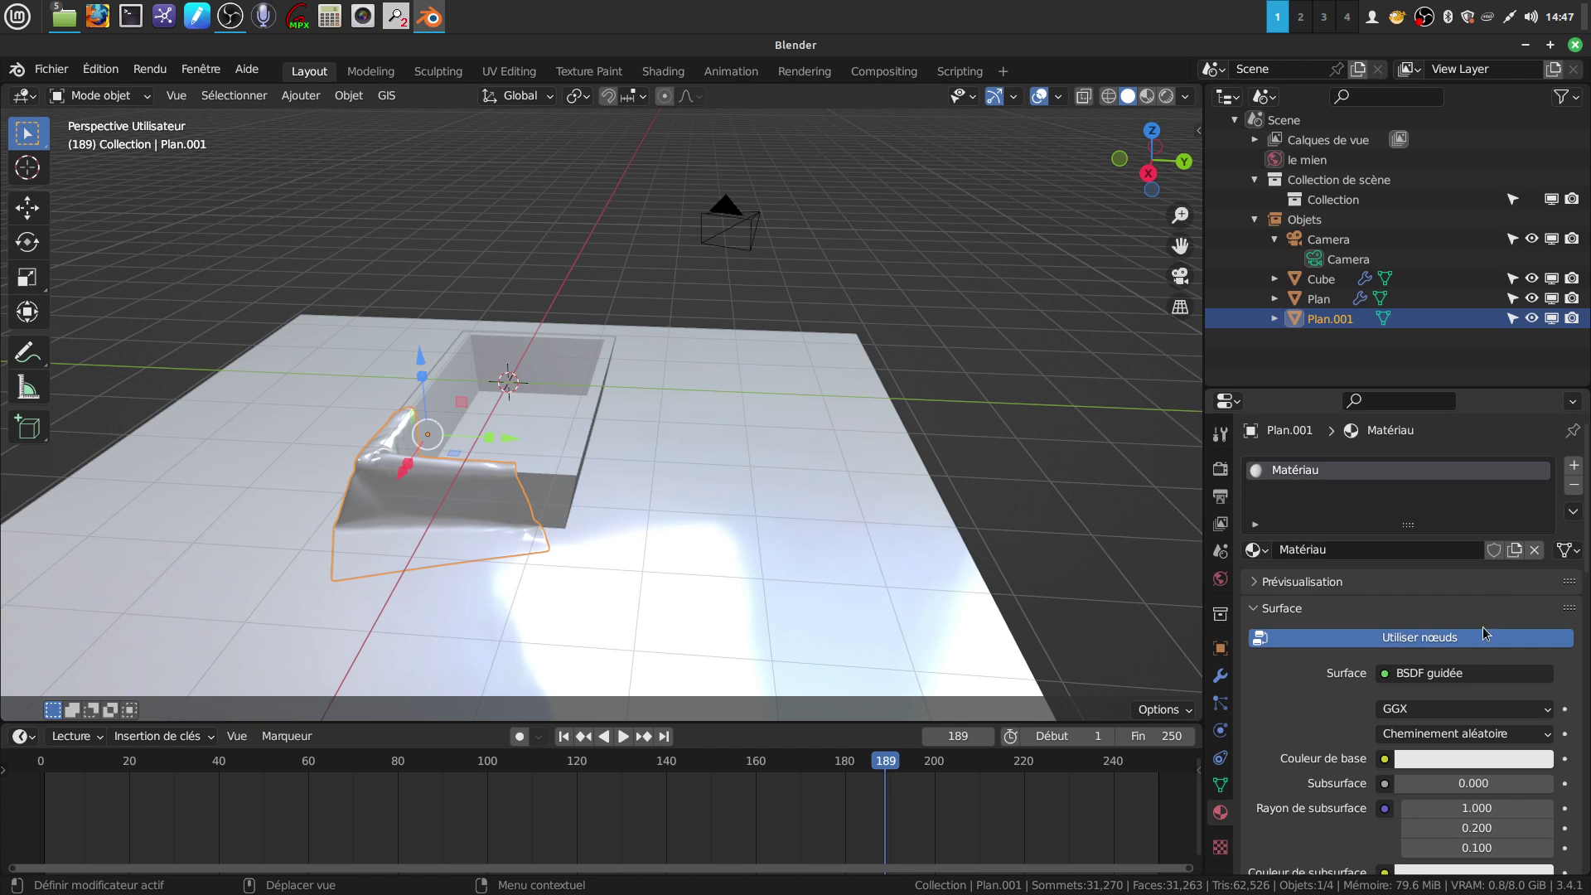
scroll(1386, 735, down, 1)
scroll(1386, 735, down, 1)
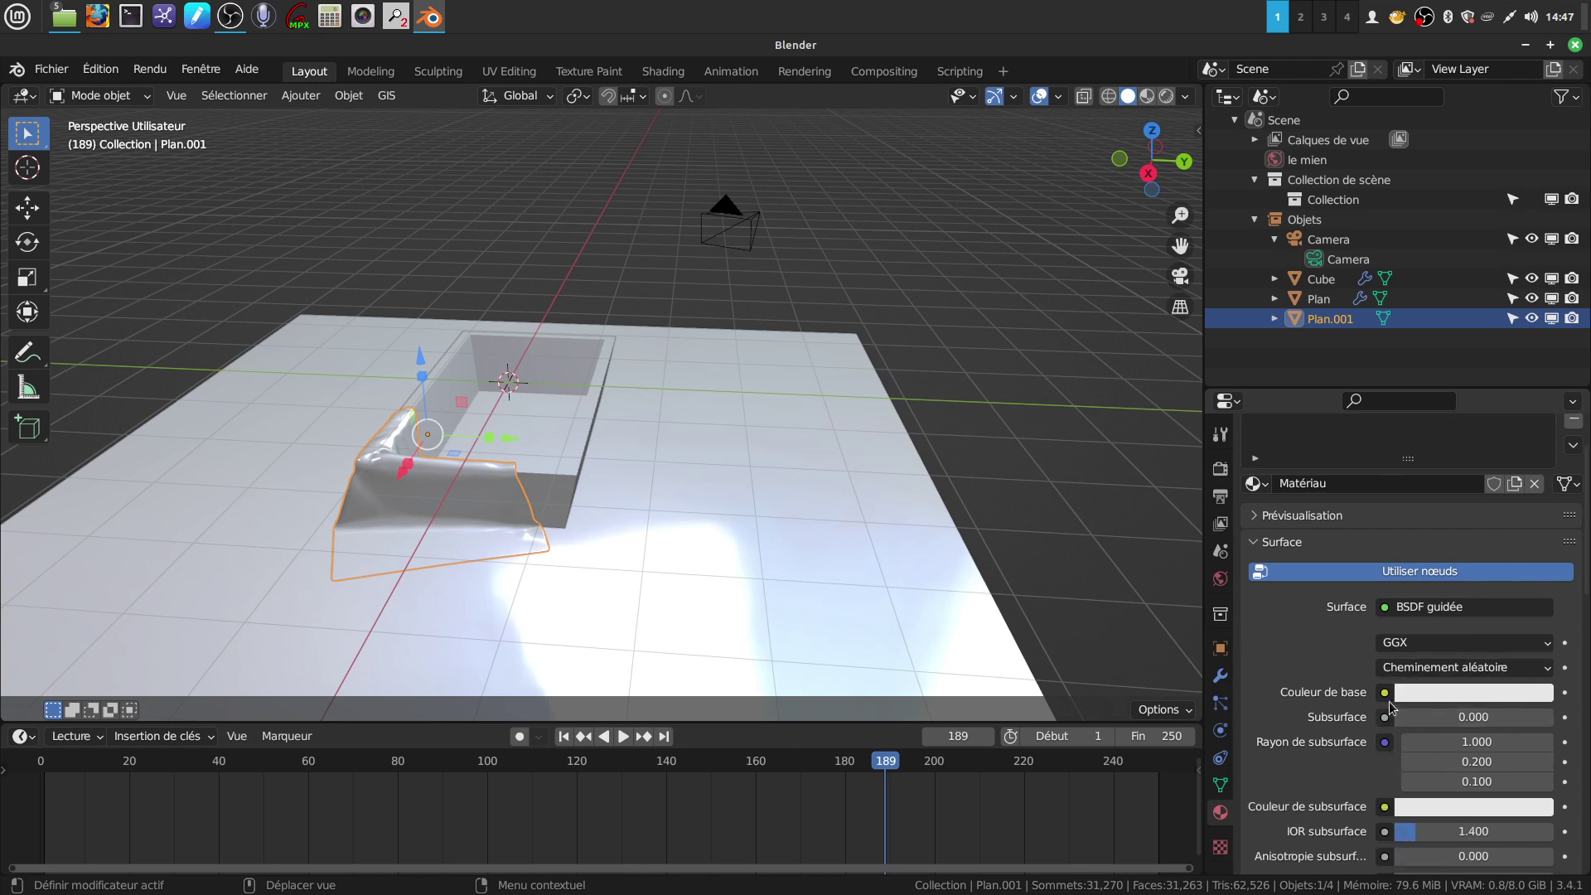
Step: Drive the material's Couleur de base with an Image Texture node
click(1384, 692)
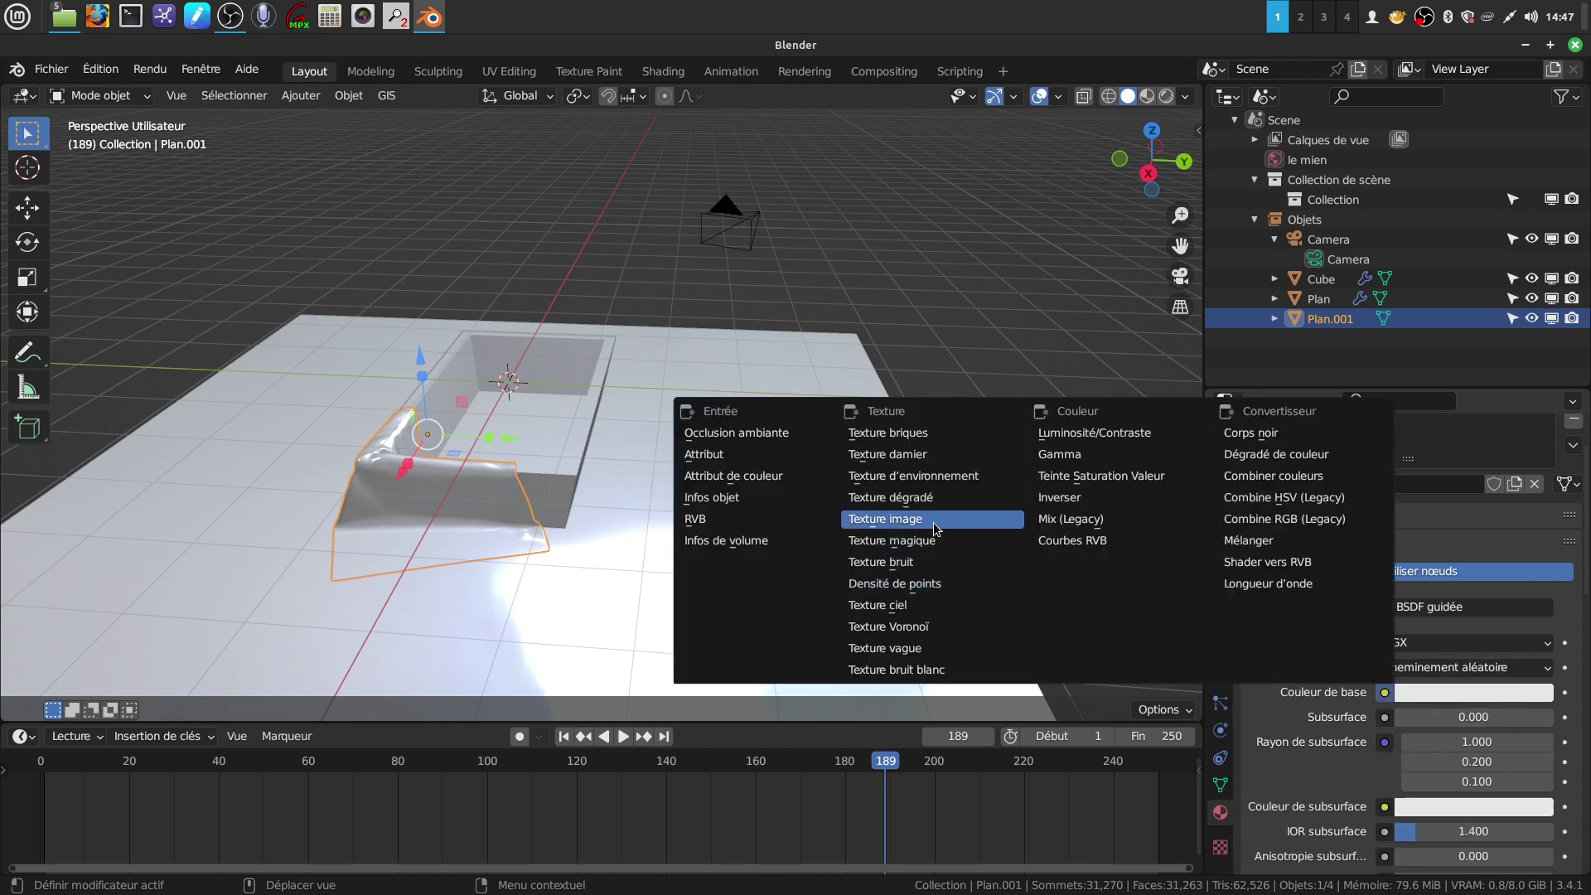
click(885, 519)
scroll(1419, 743, down, 5)
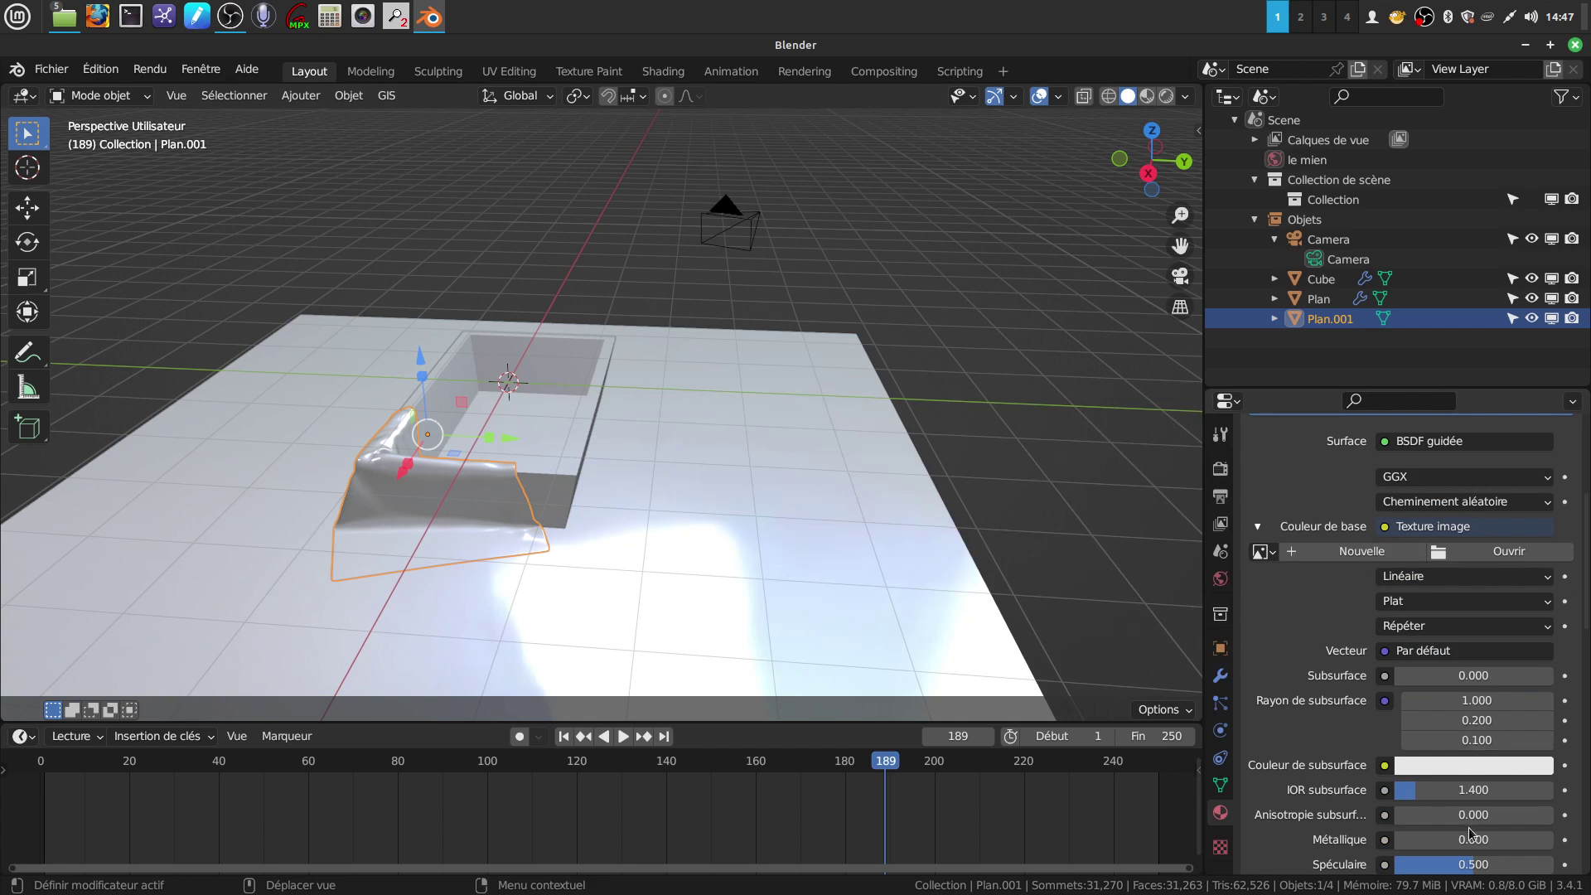
scroll(1451, 609, up, 4)
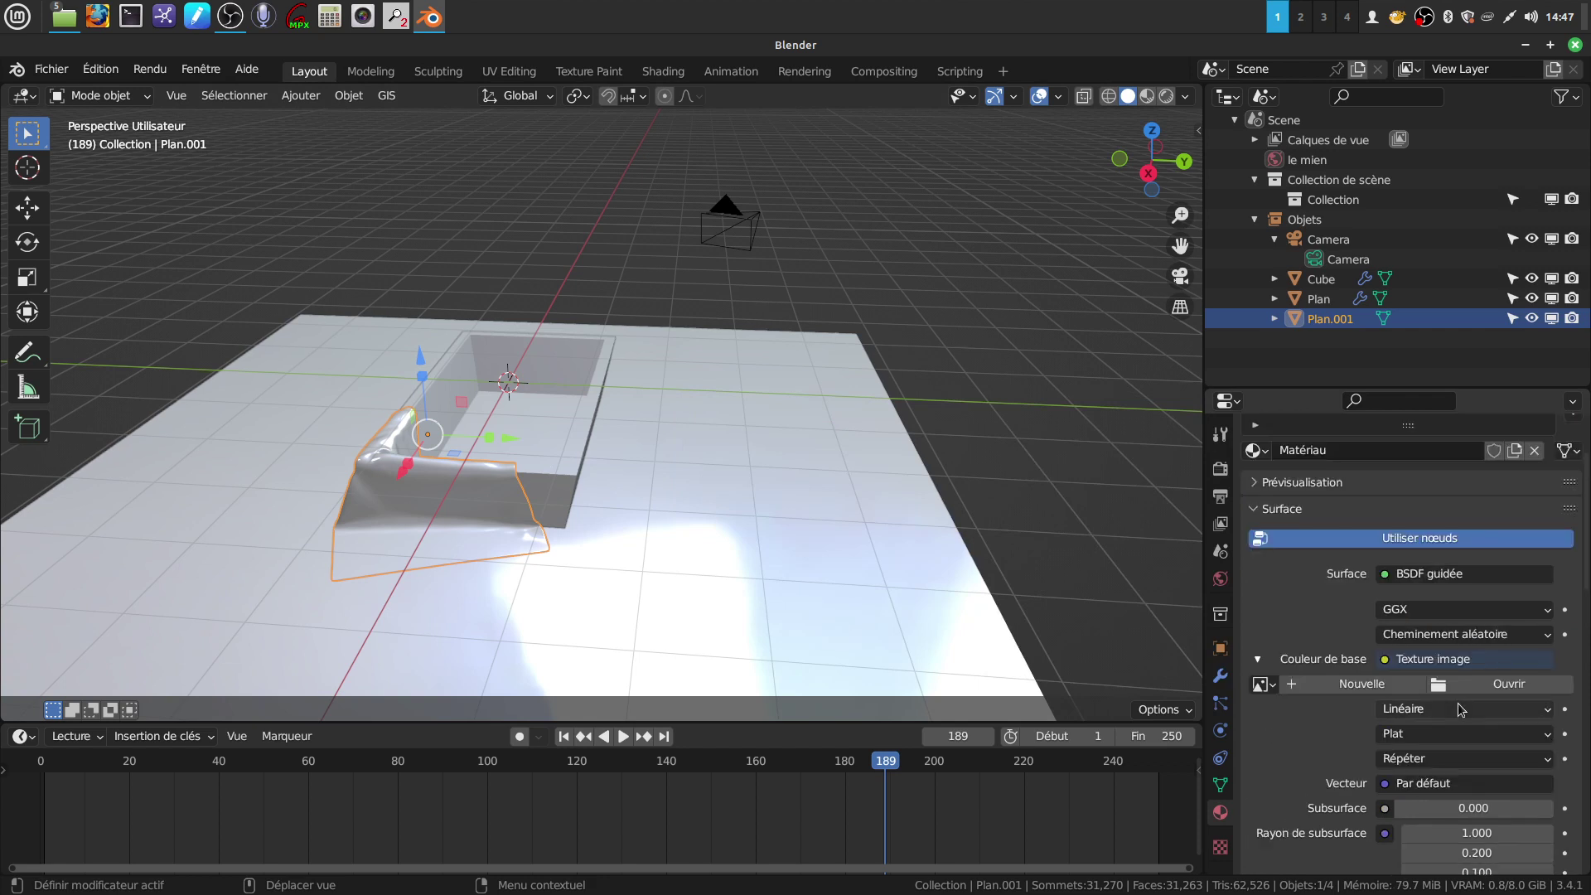
Step: Browse to the textures portable > tissus folder for the texture image
click(1484, 686)
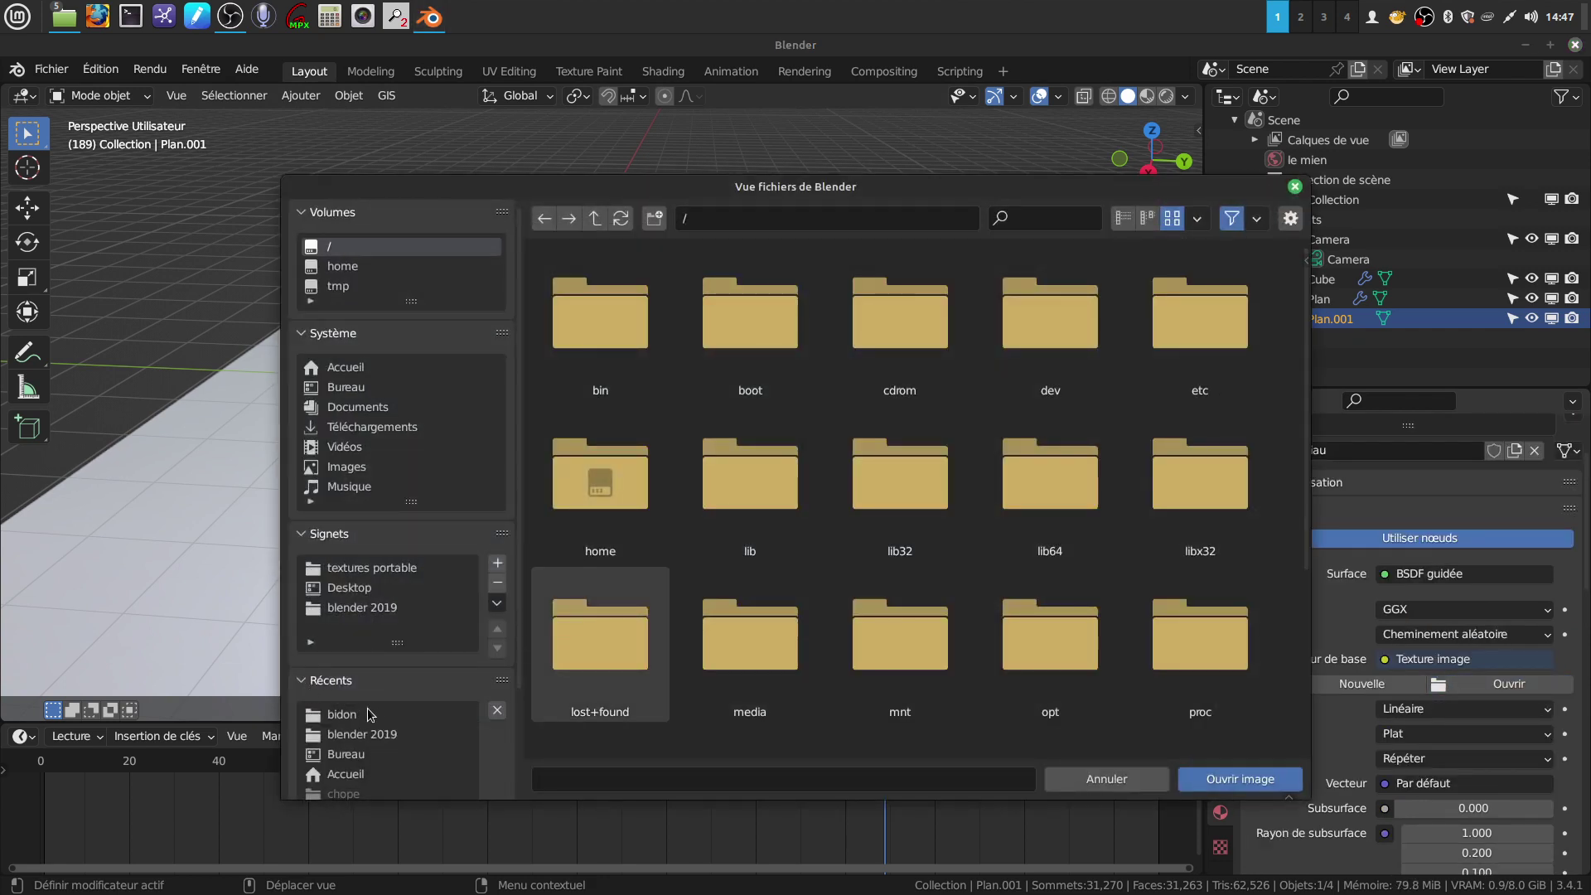
click(402, 571)
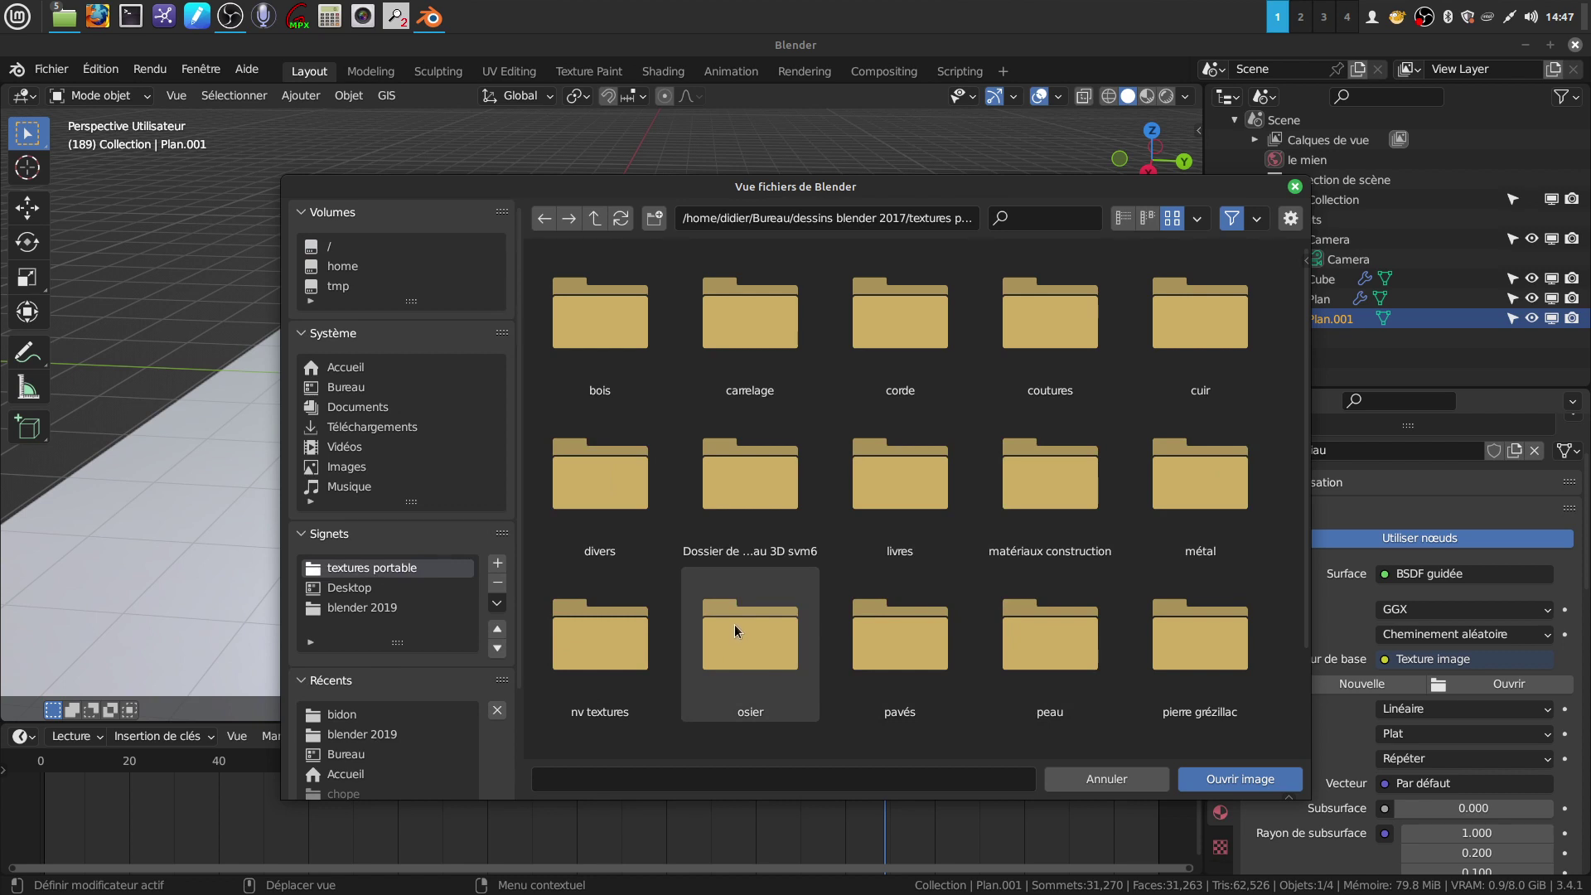
scroll(953, 671, down, 3)
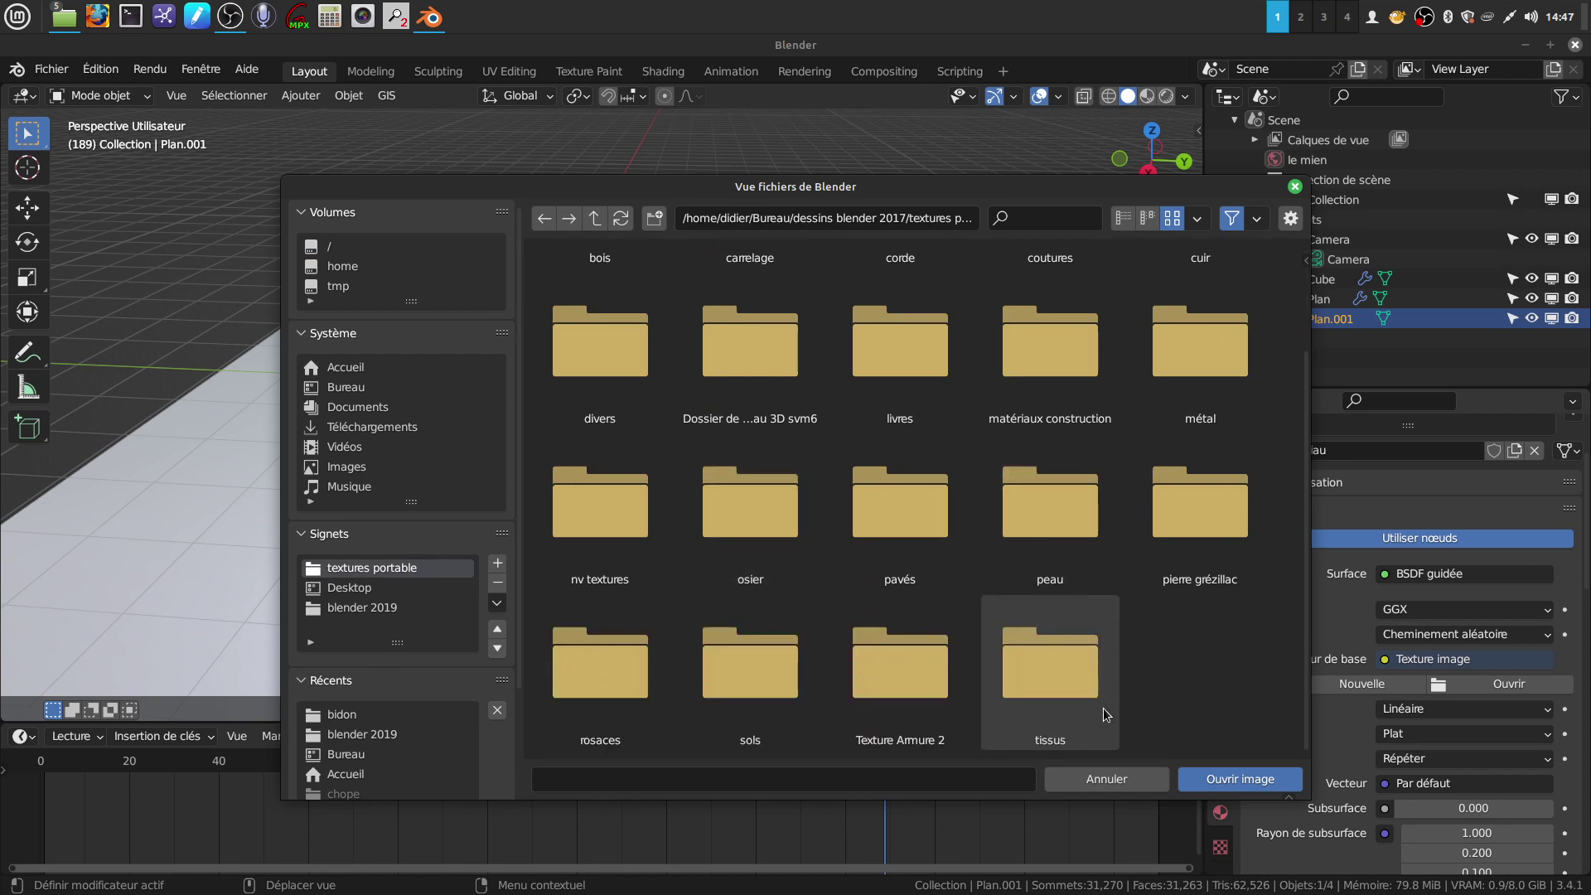
click(1061, 684)
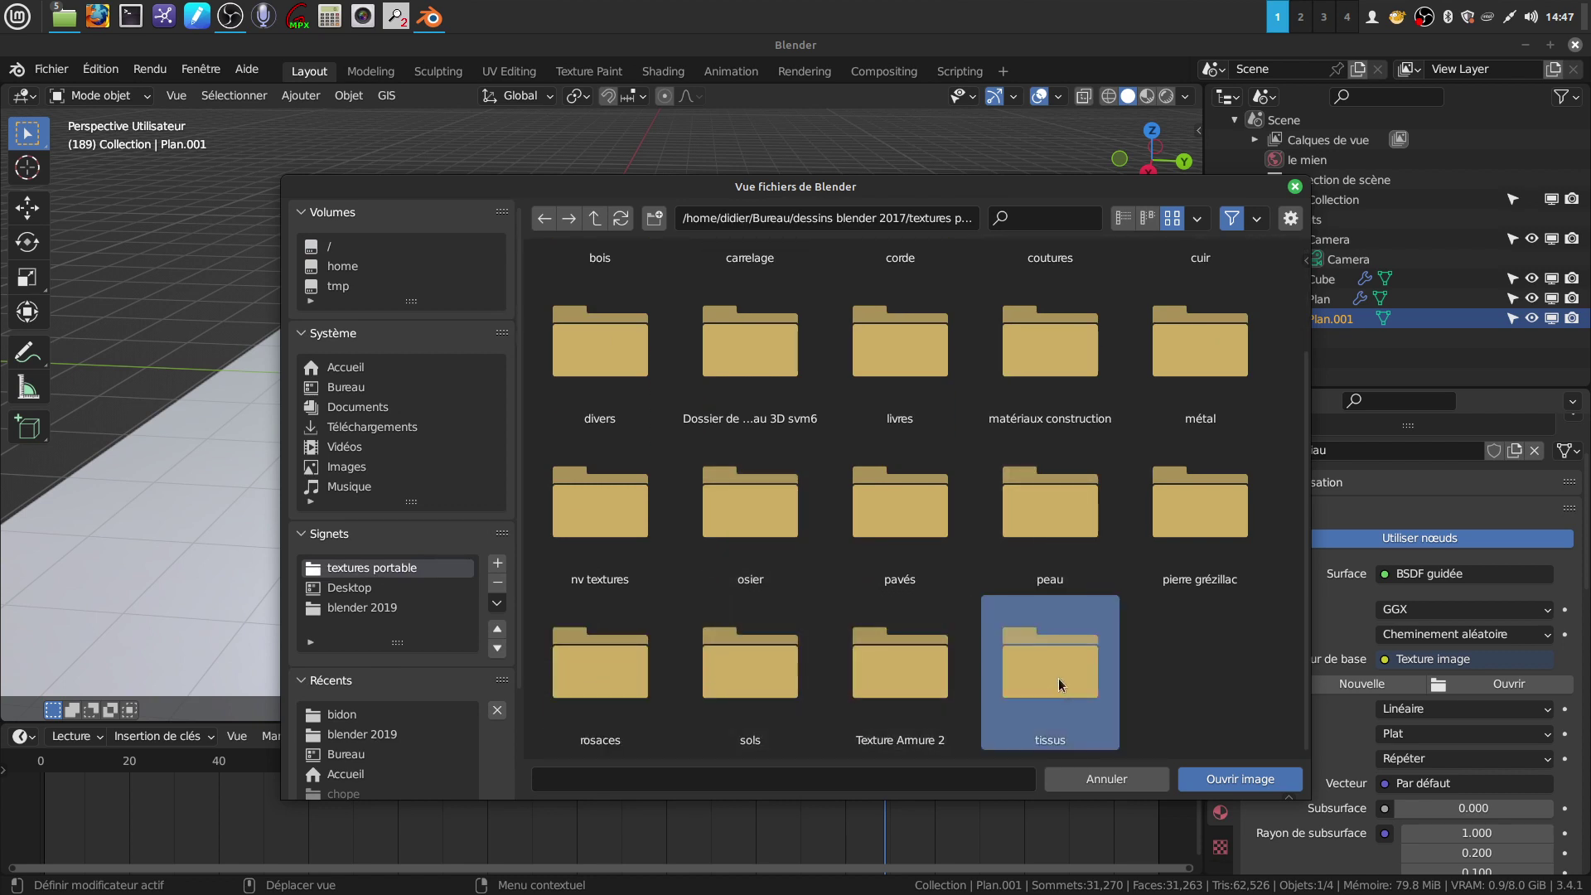
click(1061, 684)
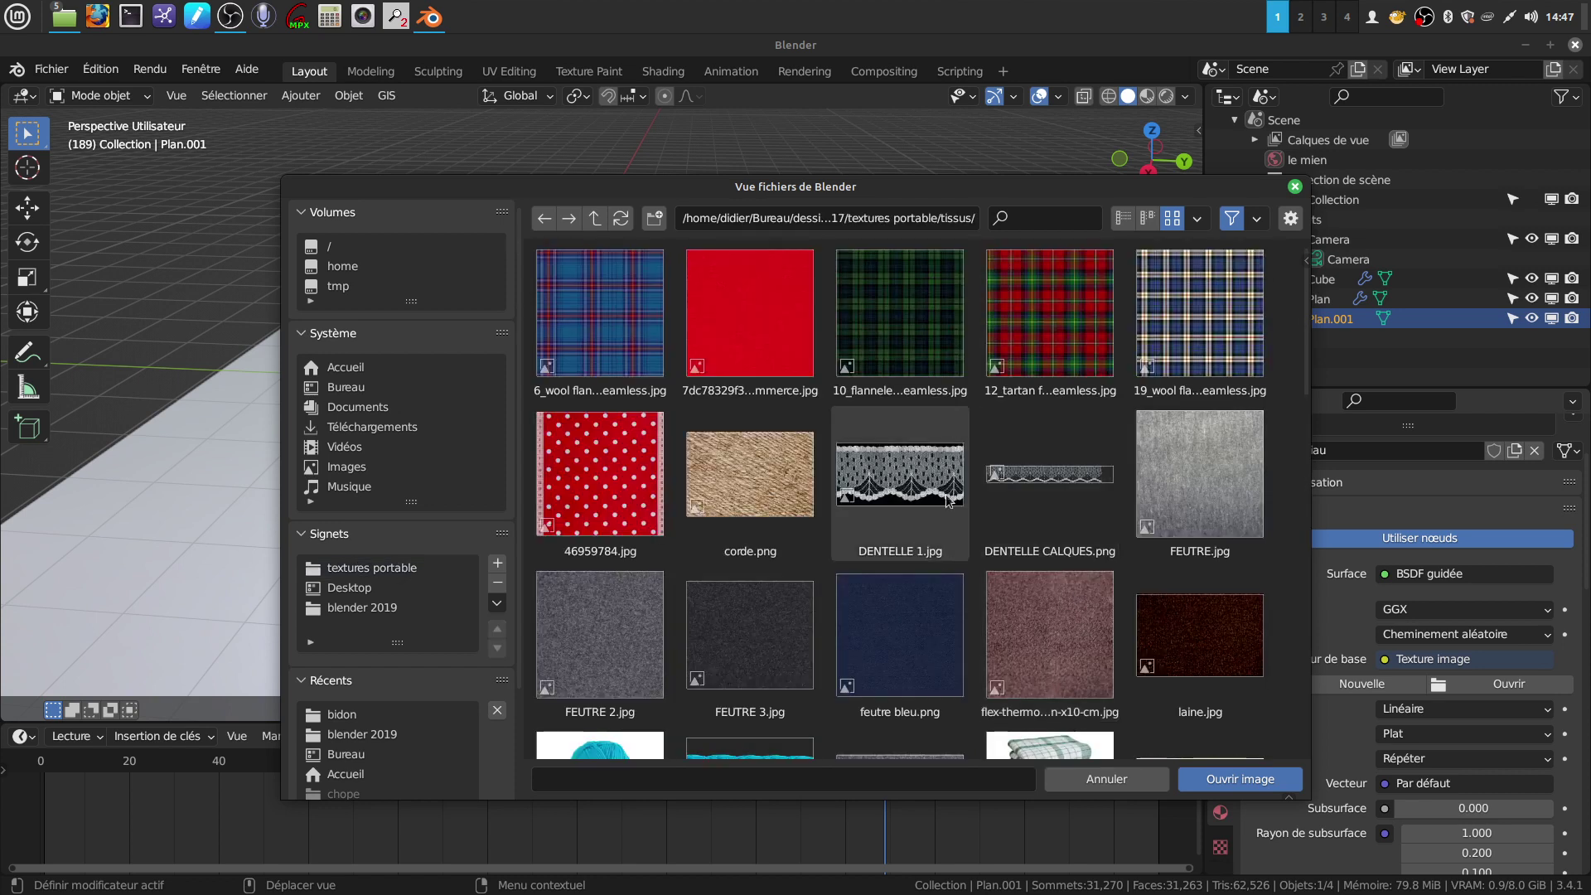
Step: Load torchon-de-vaisselle-en-kelsch-mr04.jpg as the Image Texture
scroll(1035, 580, down, 2)
scroll(1048, 609, down, 2)
scroll(1047, 617, down, 3)
scroll(1048, 618, down, 3)
scroll(1048, 619, down, 3)
scroll(1048, 618, up, 3)
scroll(1047, 618, up, 1)
scroll(1047, 619, down, 2)
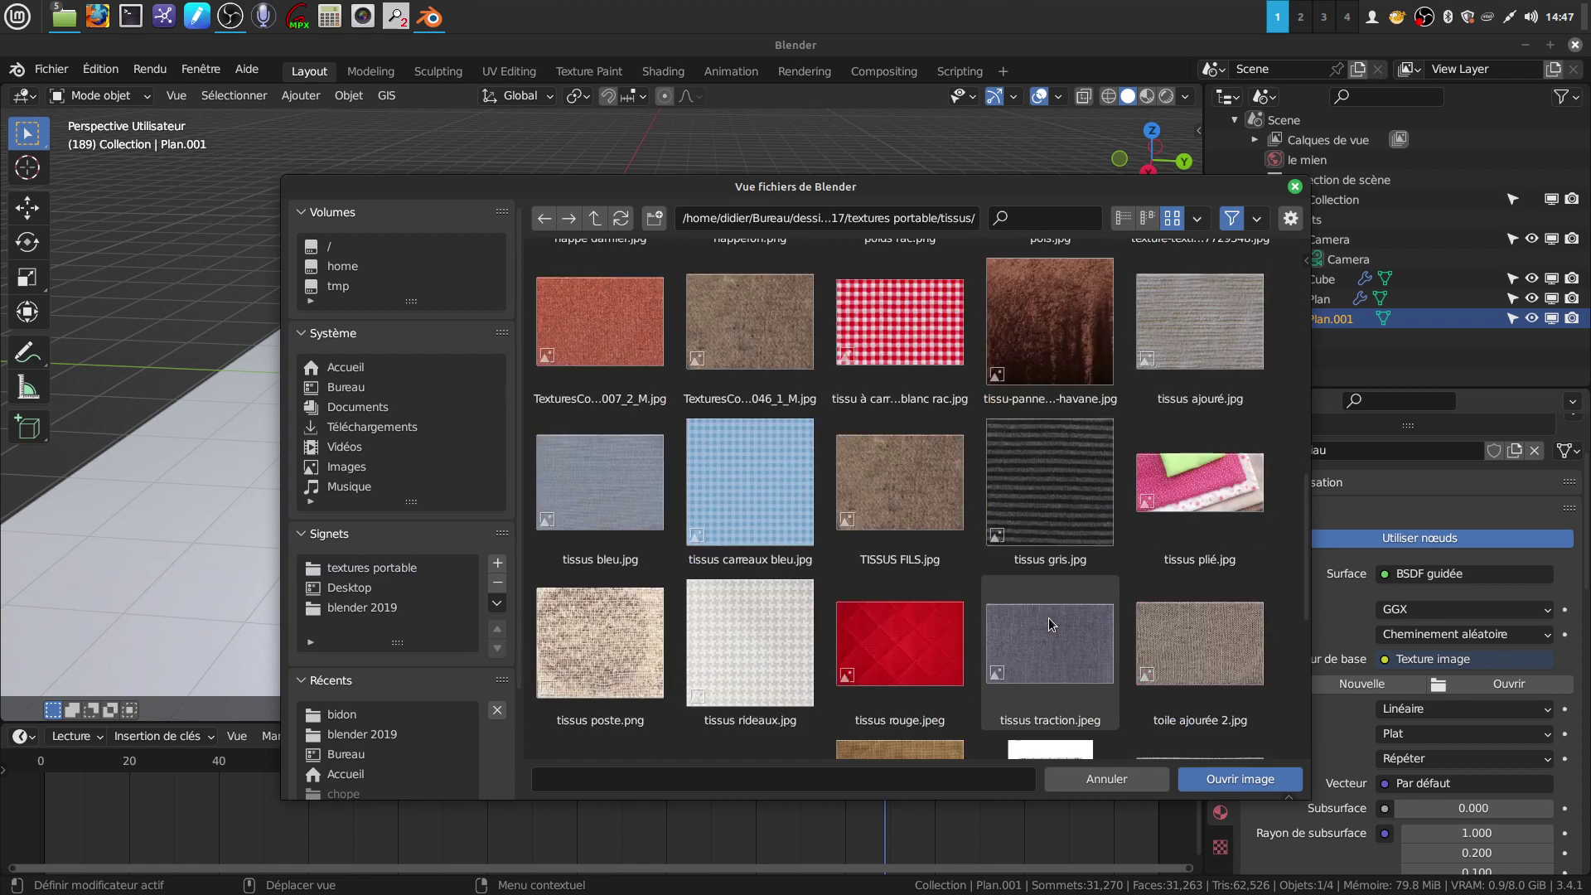
scroll(1047, 618, down, 3)
scroll(1047, 618, down, 1)
click(1165, 556)
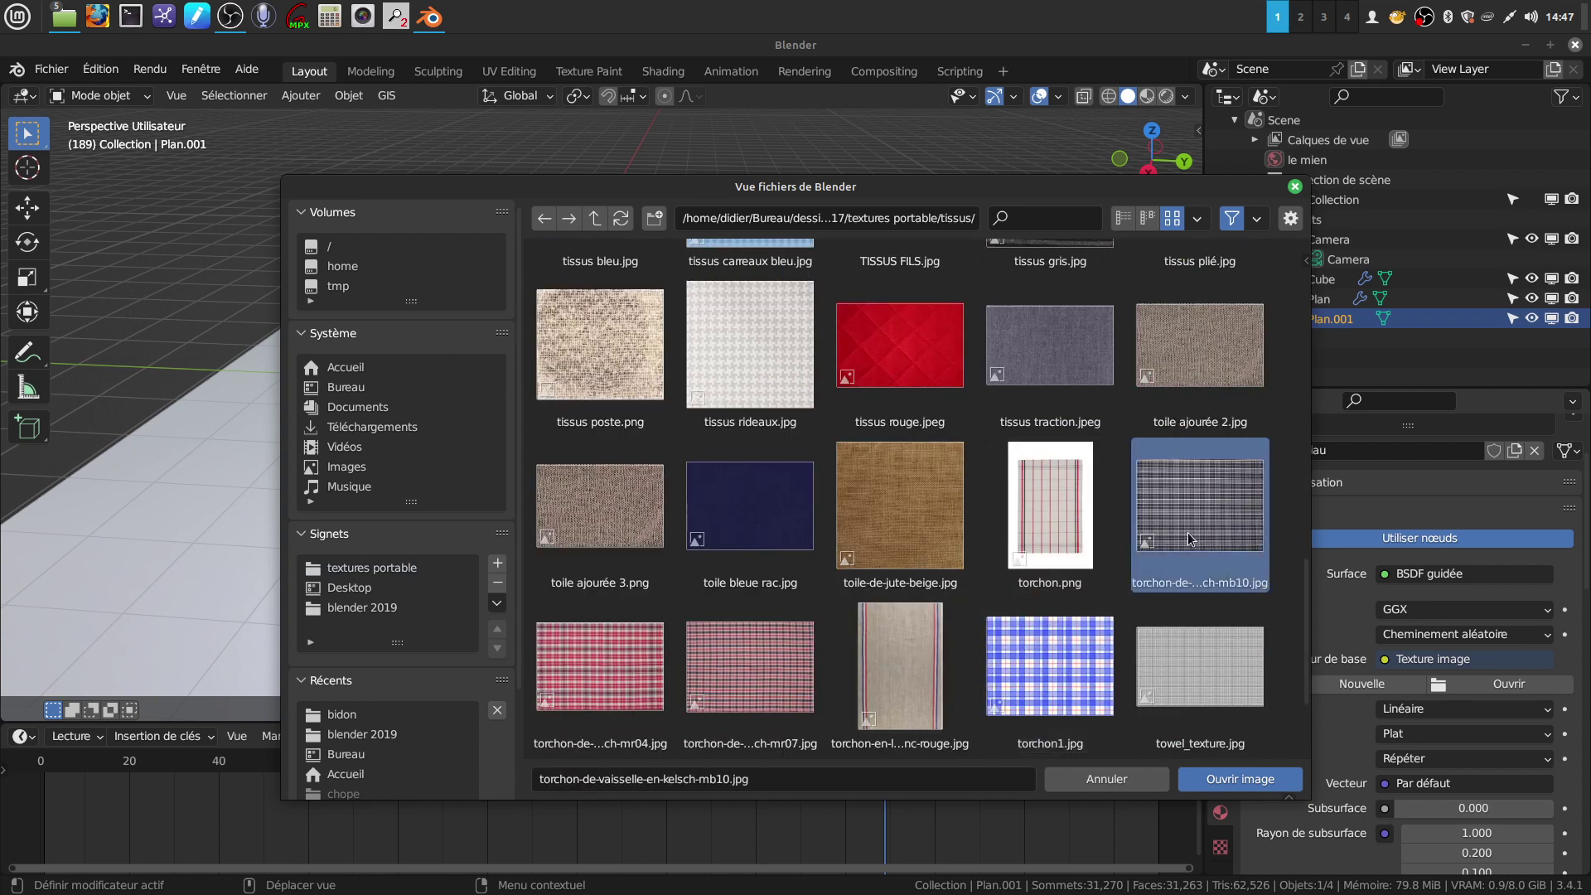
click(555, 670)
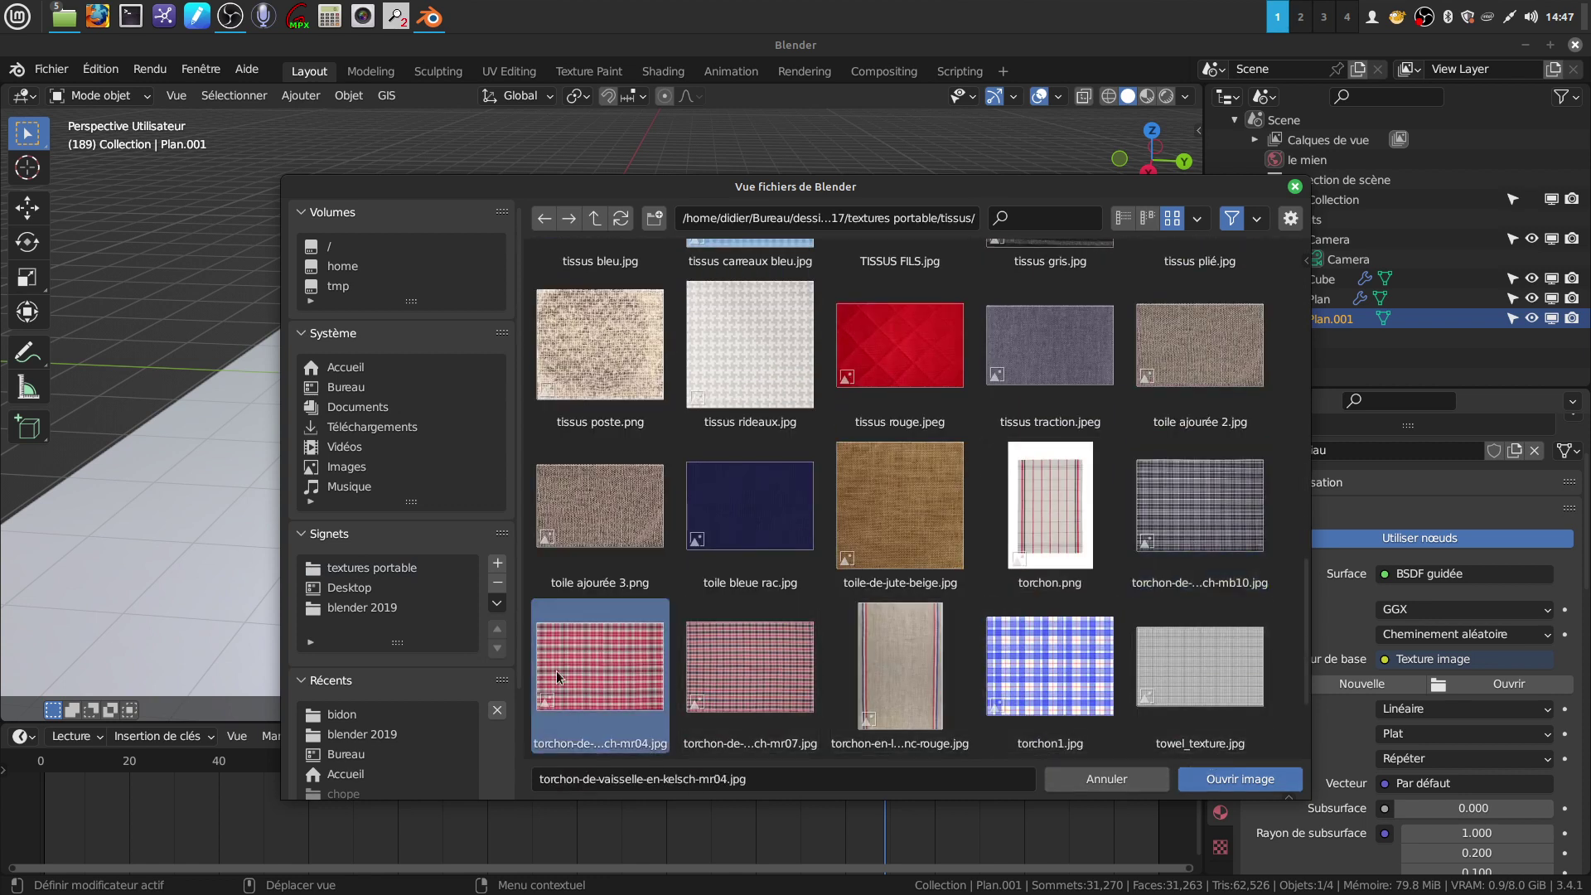
click(1233, 783)
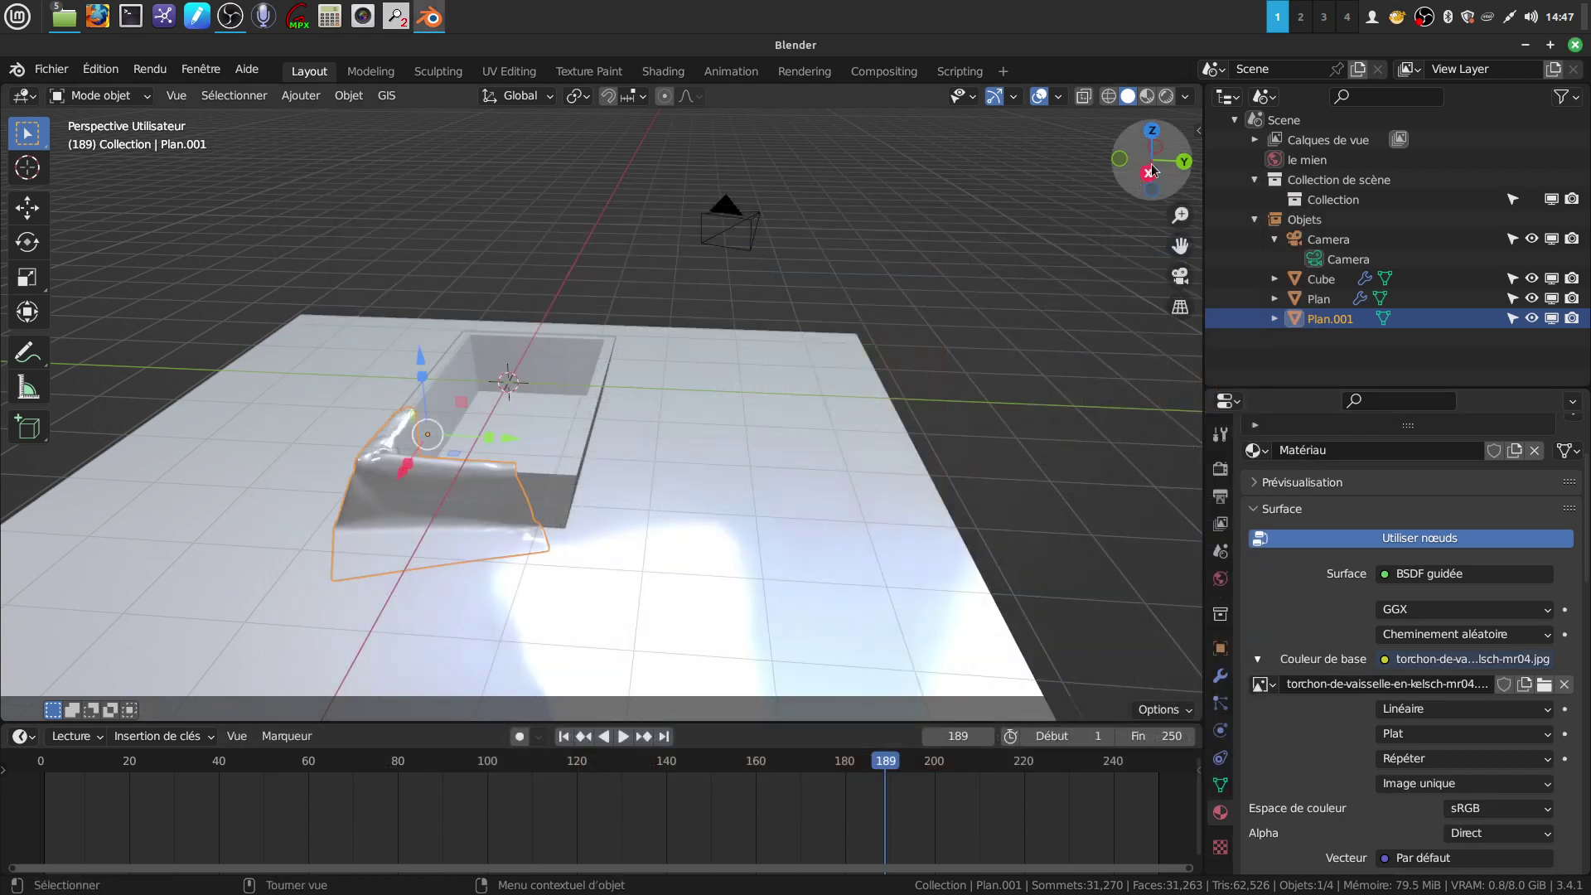
Step: Split the viewport and make the right area a UV Editor showing the torchon image
drag(1198, 93, 543, 131)
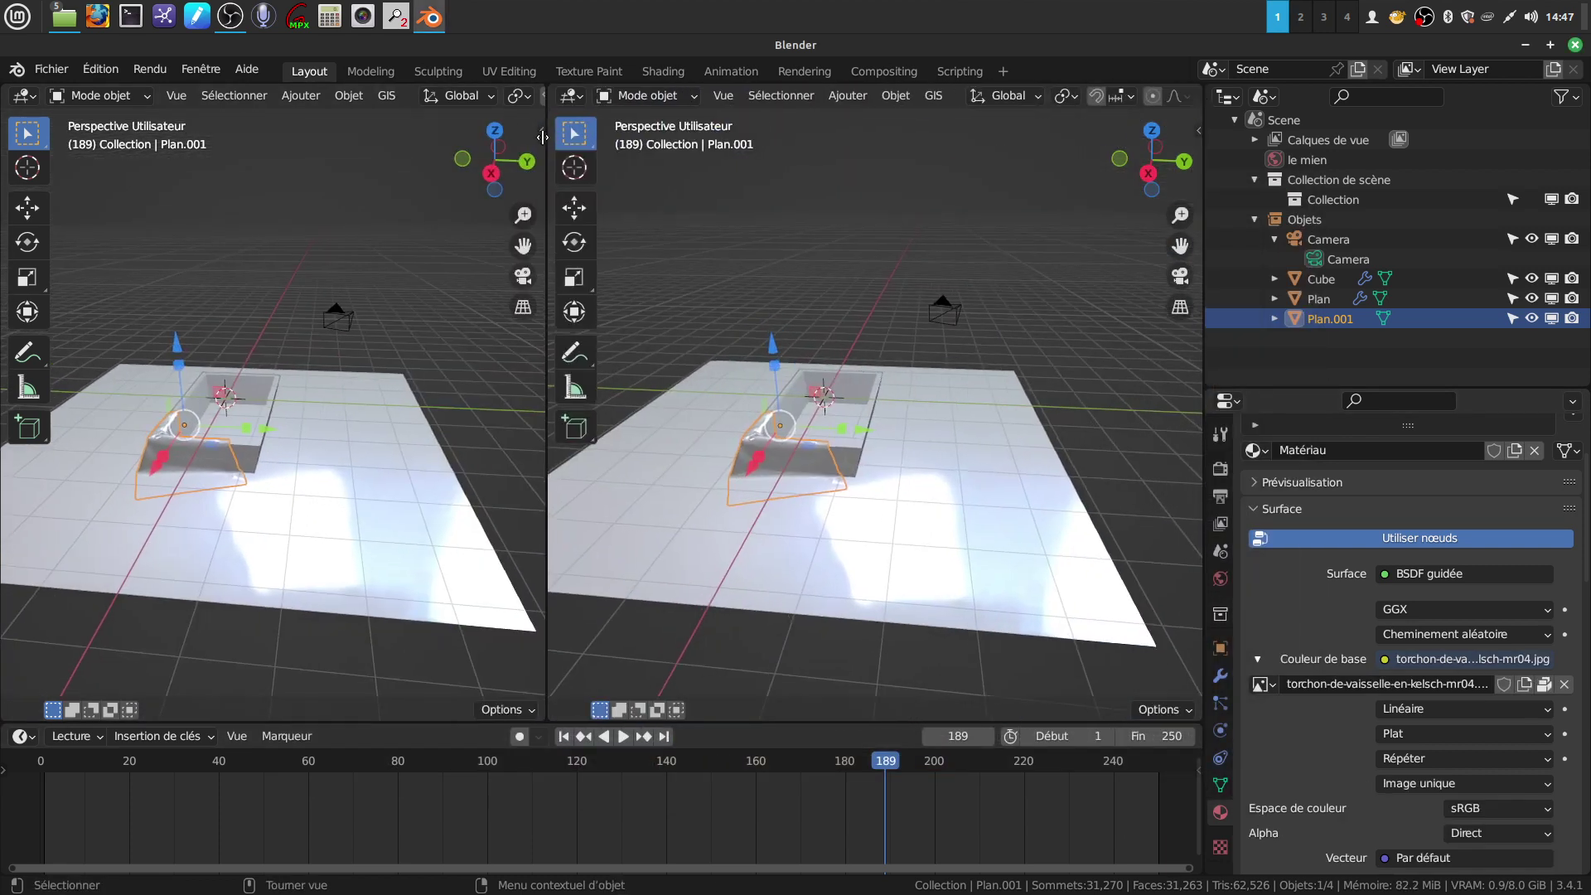
click(567, 96)
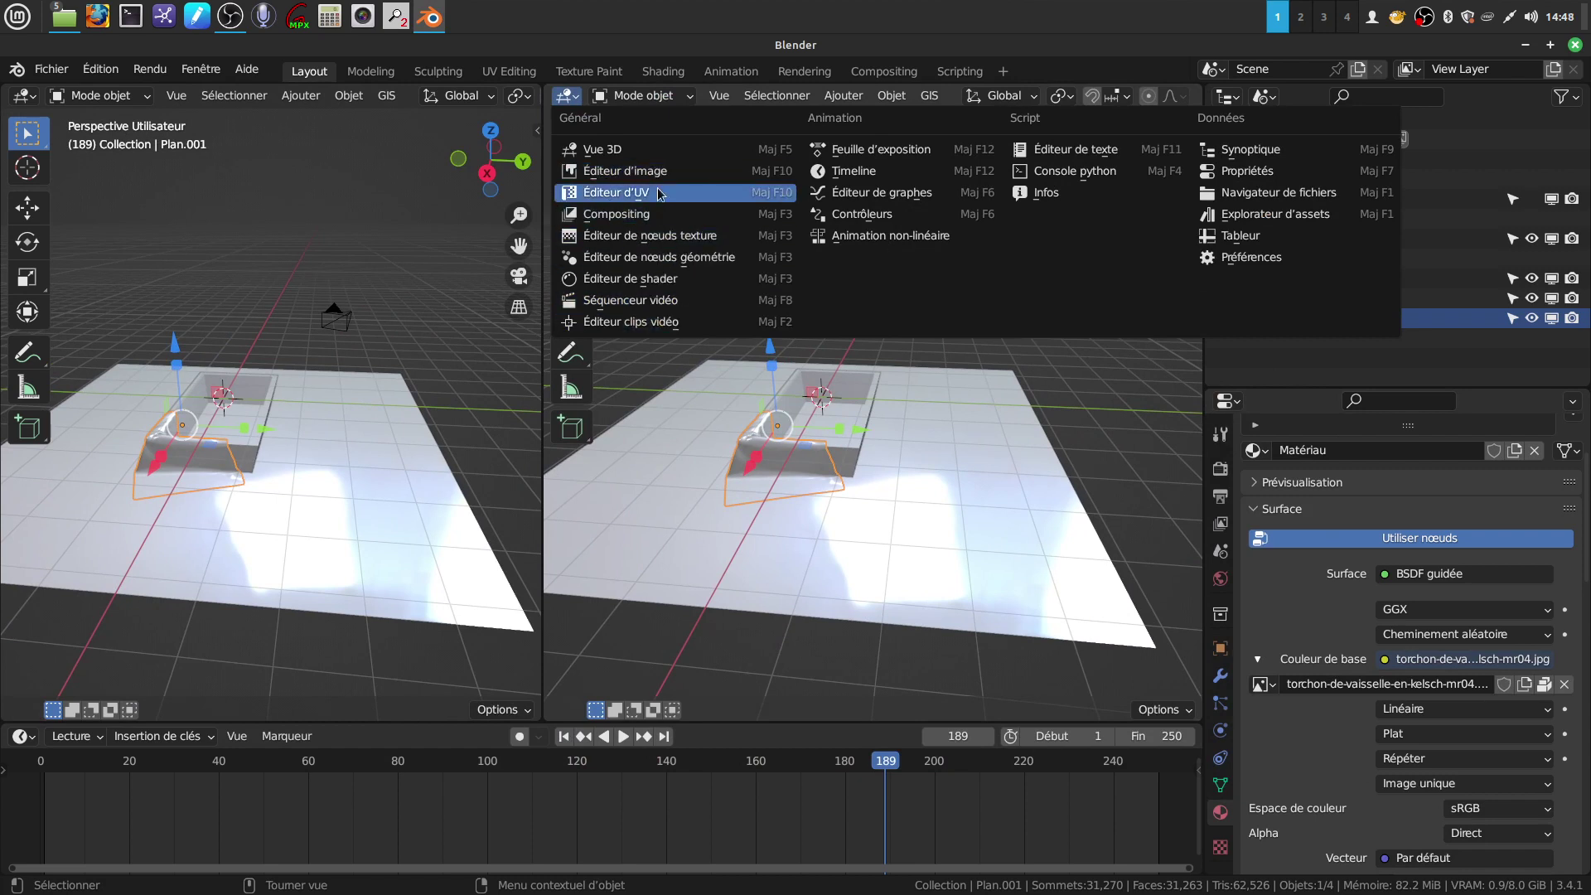
click(629, 192)
click(797, 713)
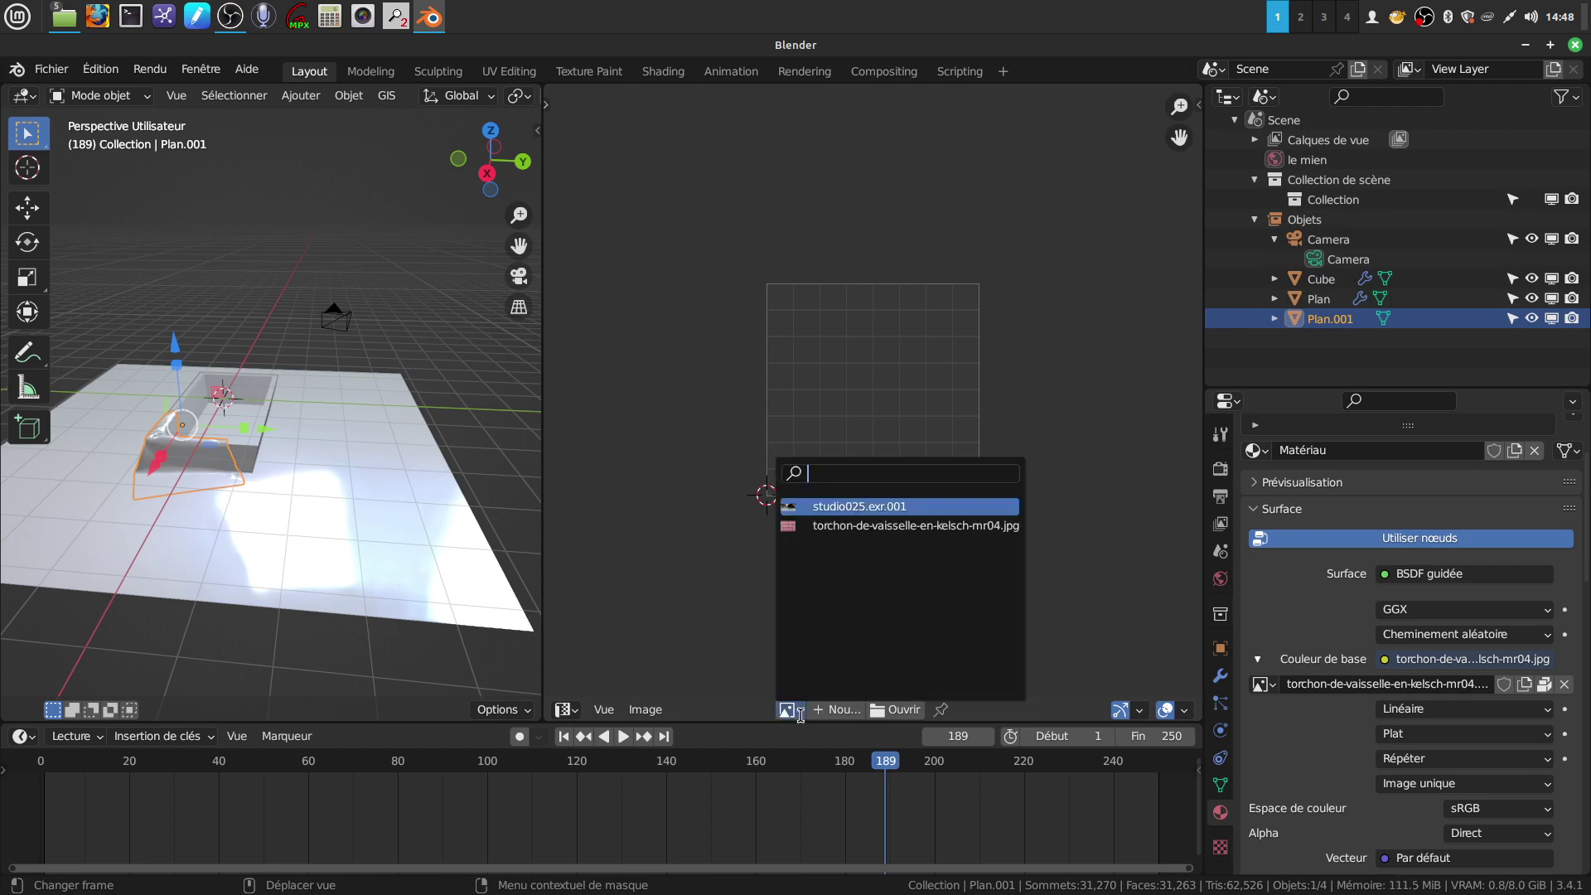
click(887, 525)
scroll(196, 486, up, 1)
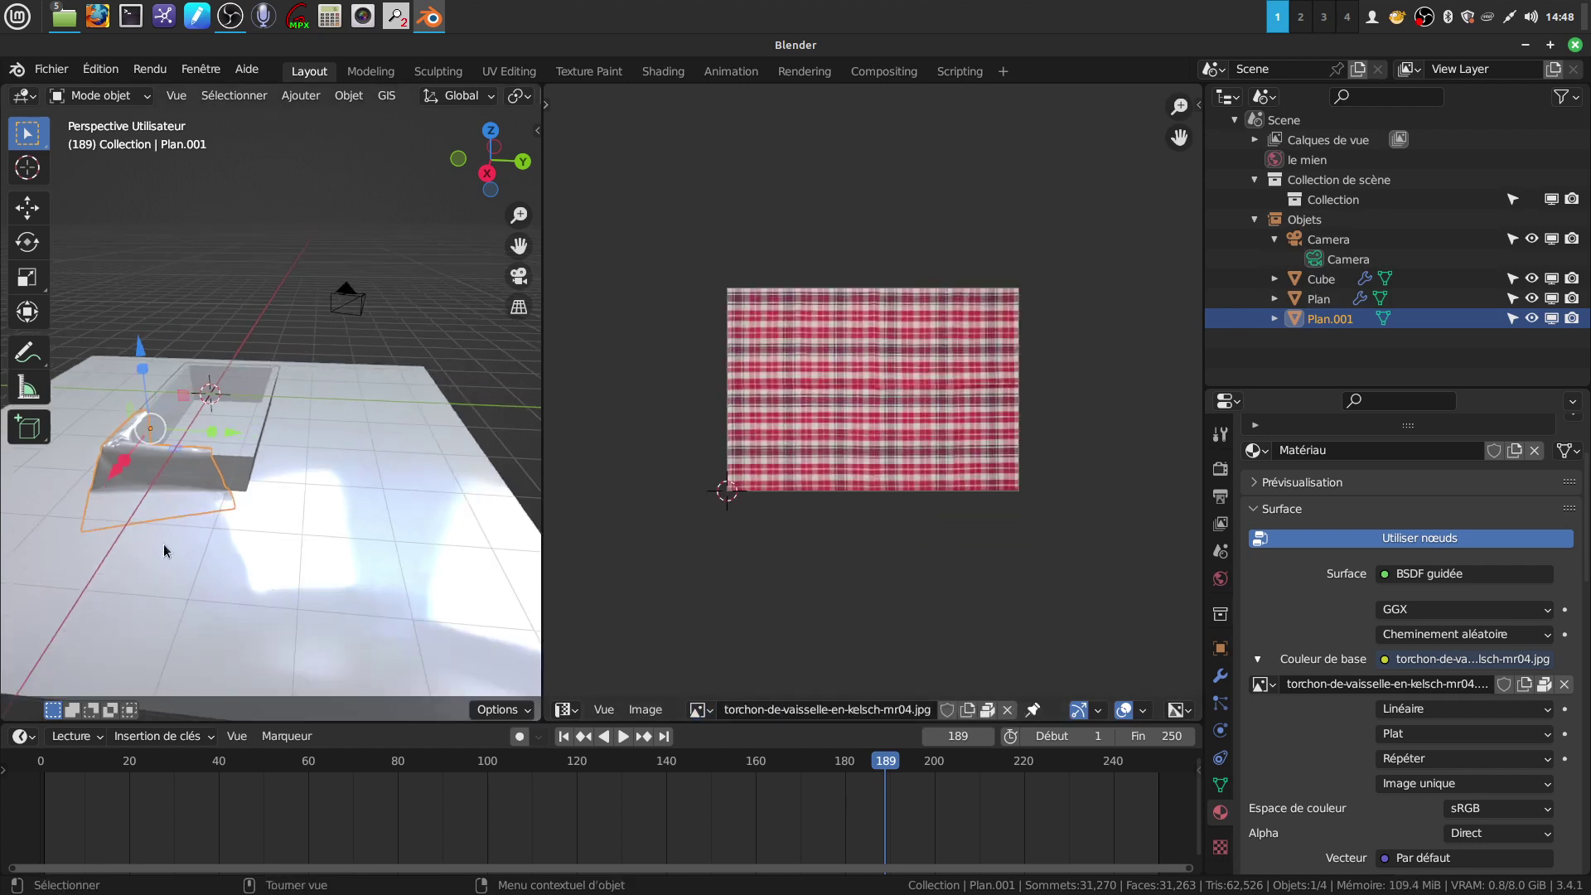
scroll(195, 486, up, 1)
Step: Enter Edit Mode on the cloth and select the whole mesh
key(Tab)
key(a)
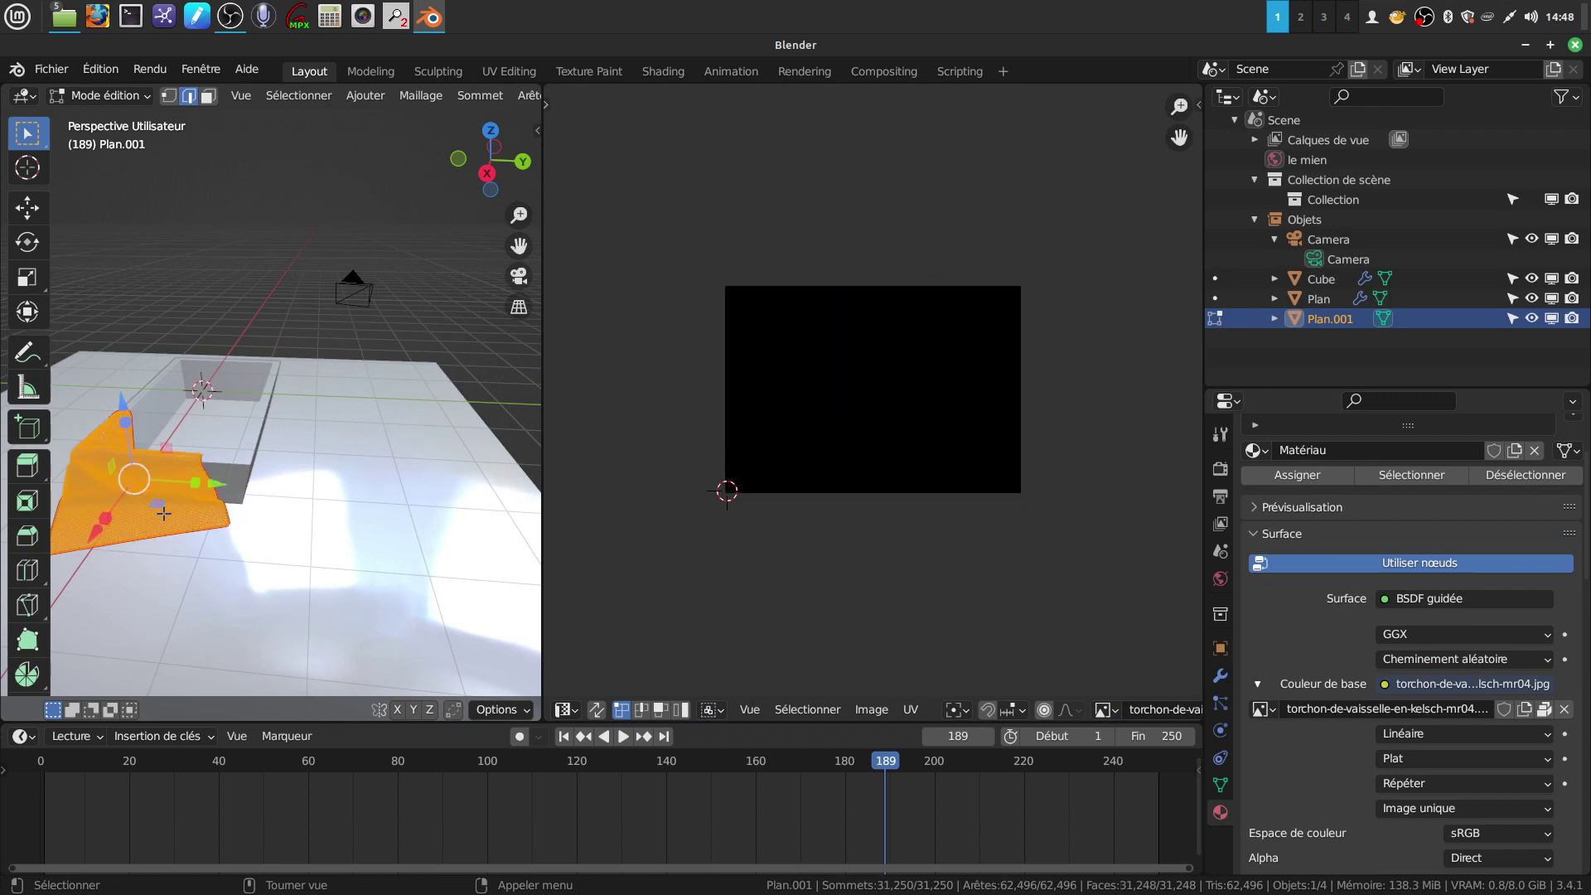
key(u)
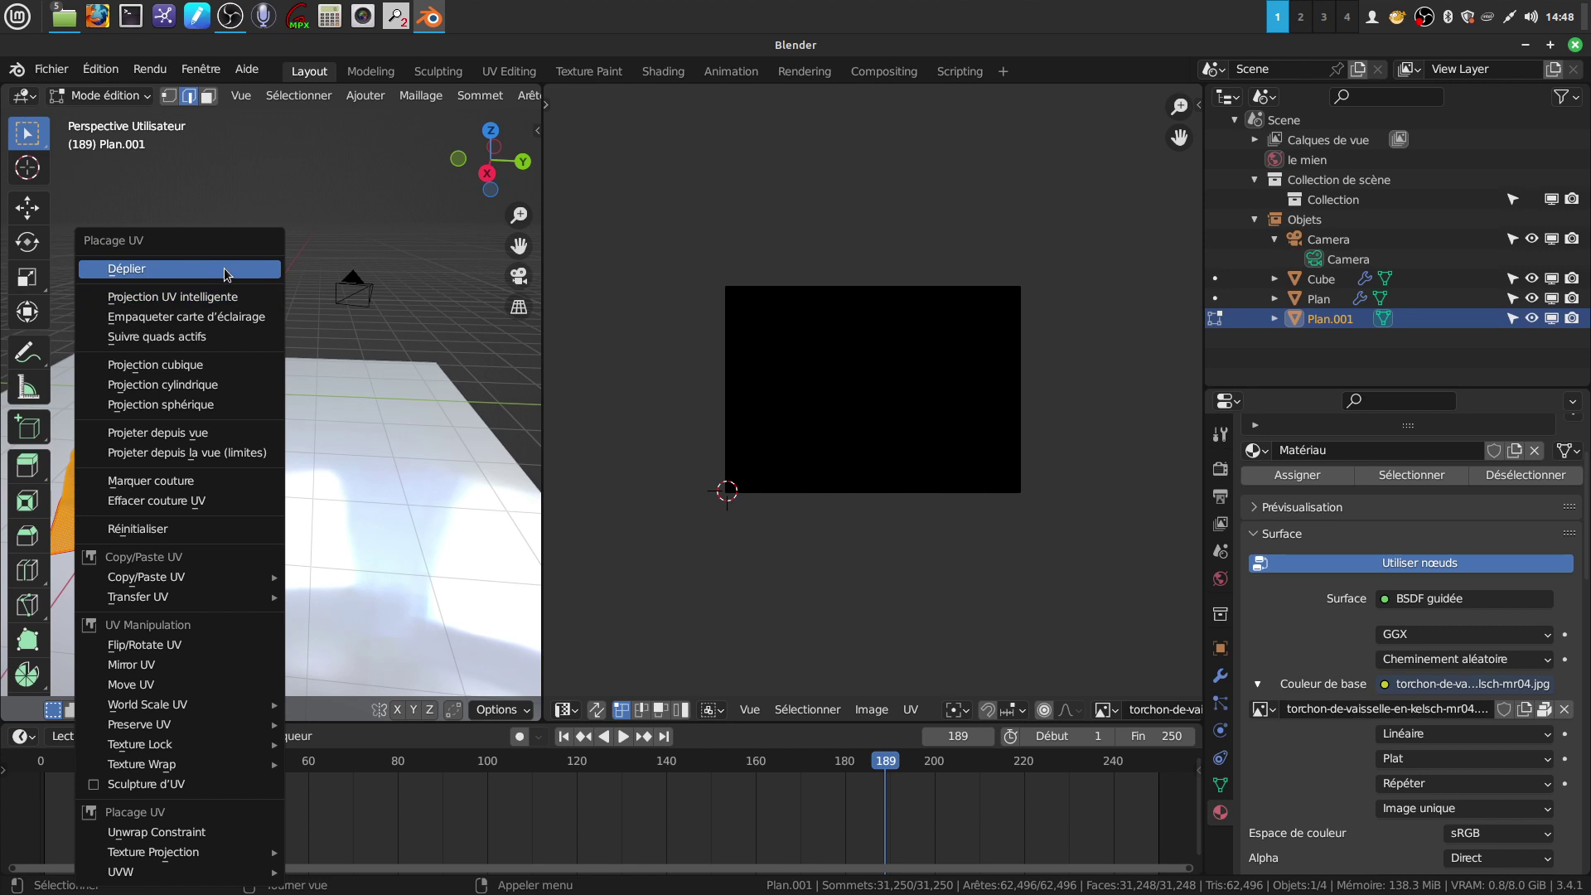
Step: Unwrap the cloth (Déplier) and move the left UV island off the plaid image
click(223, 267)
click(837, 493)
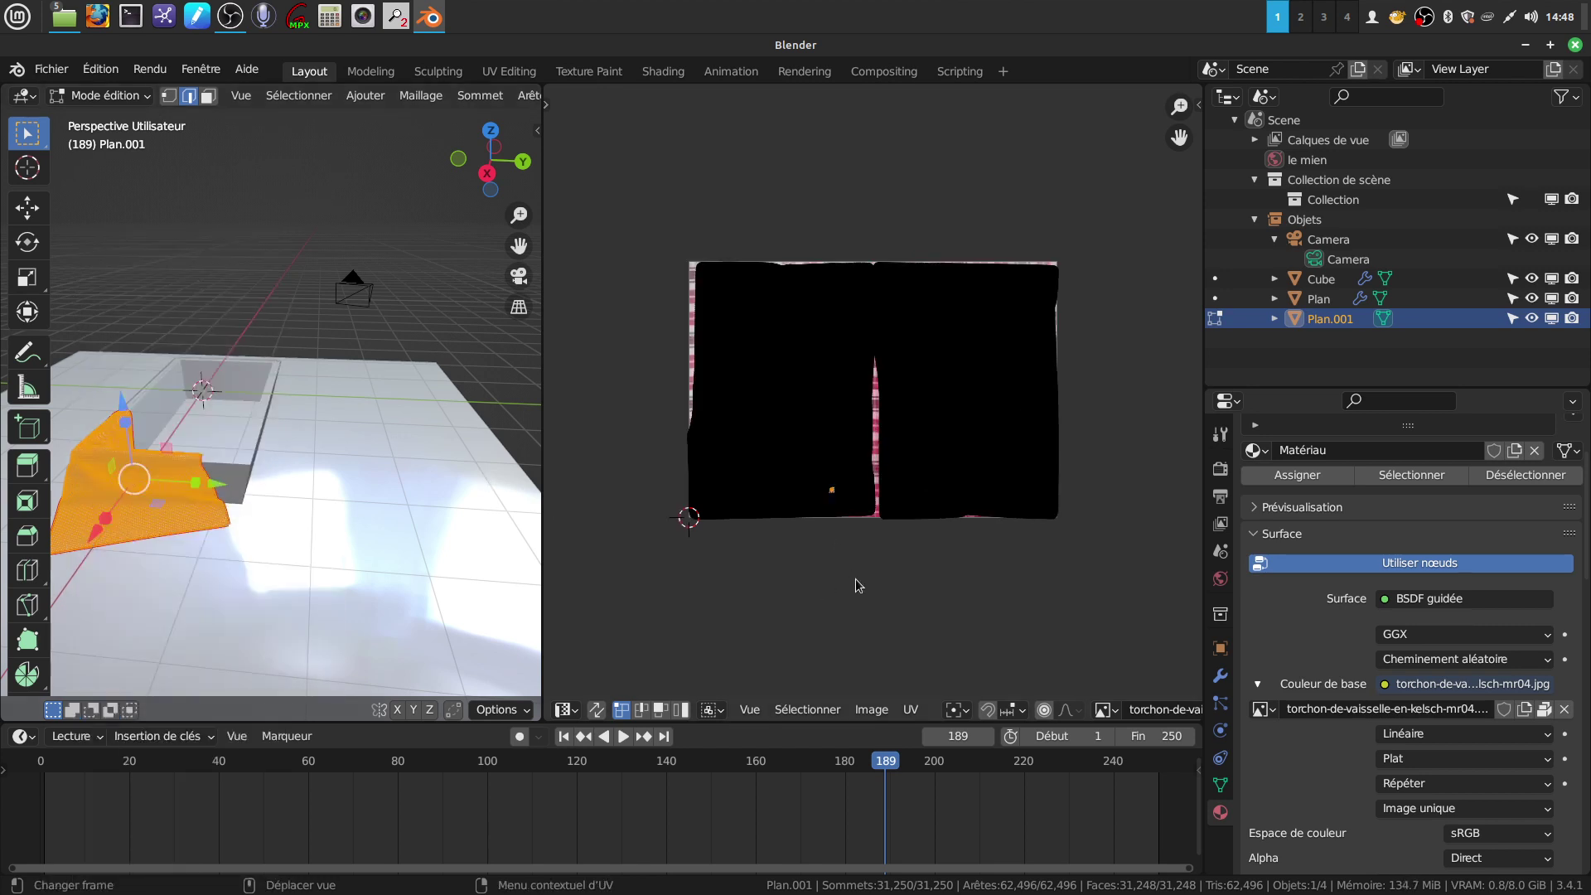
scroll(858, 583, down, 1)
key(ctrl+l)
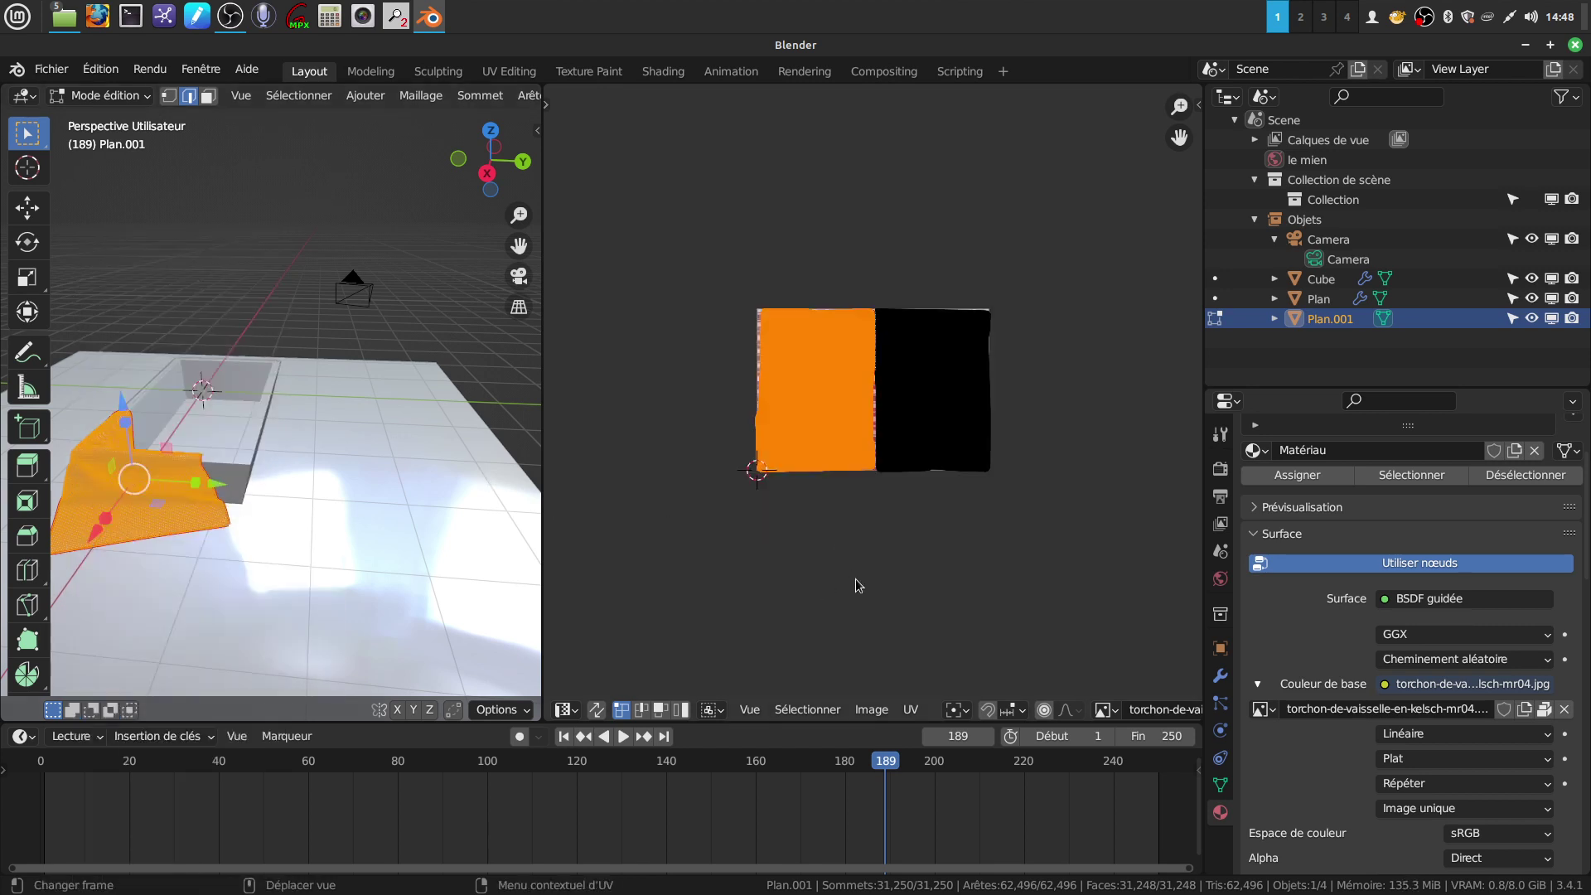
key(g)
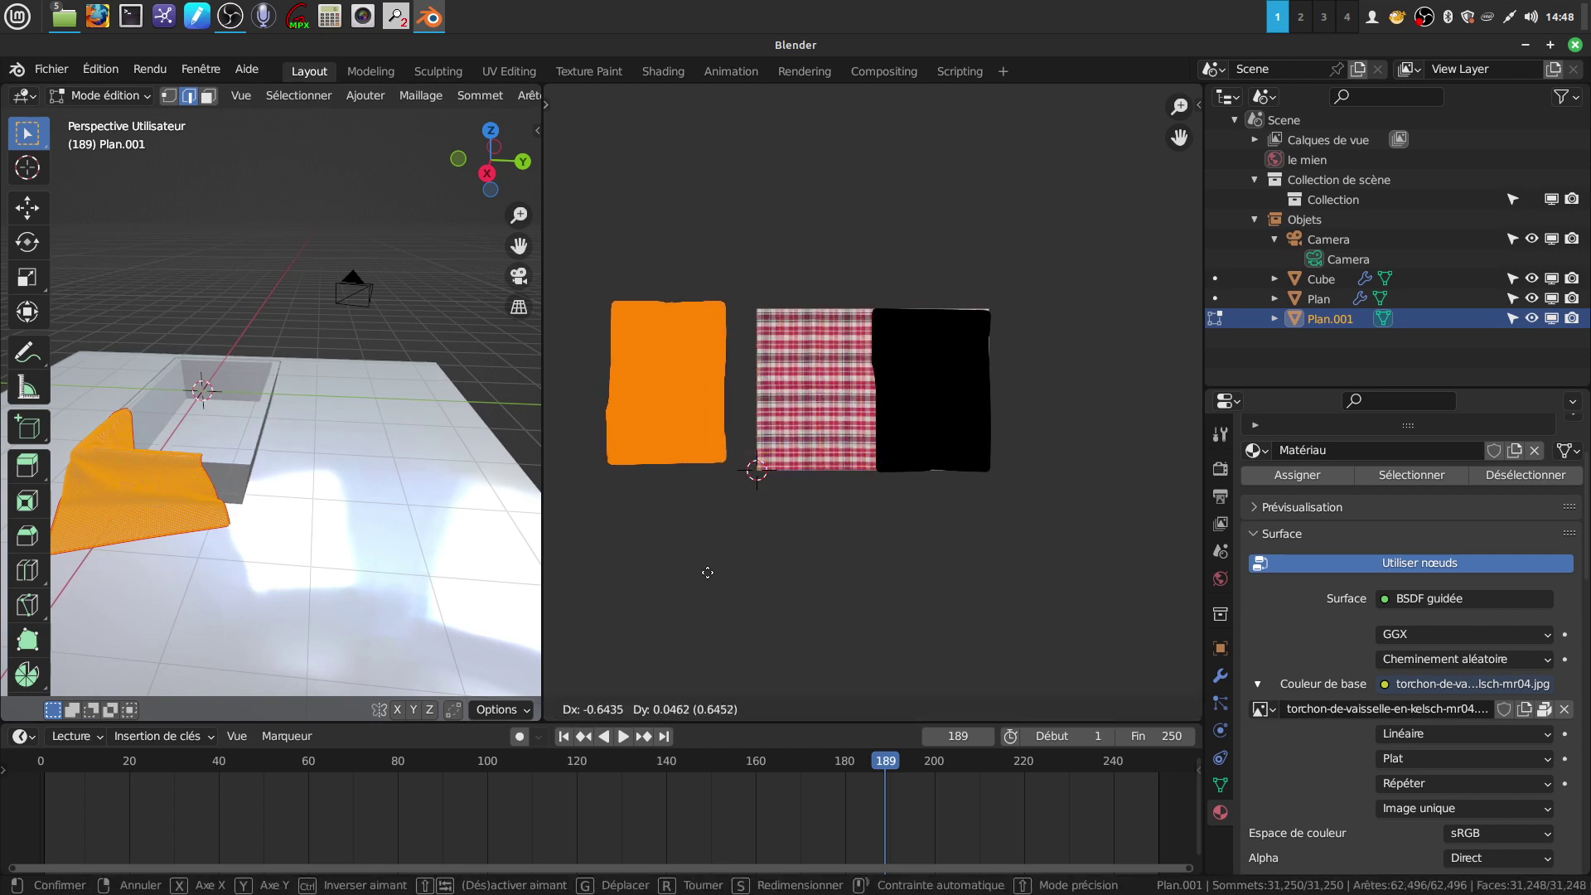
click(708, 576)
Step: Box-select the right-hand UV island and show the UV Squares side panel
drag(869, 291, 1067, 513)
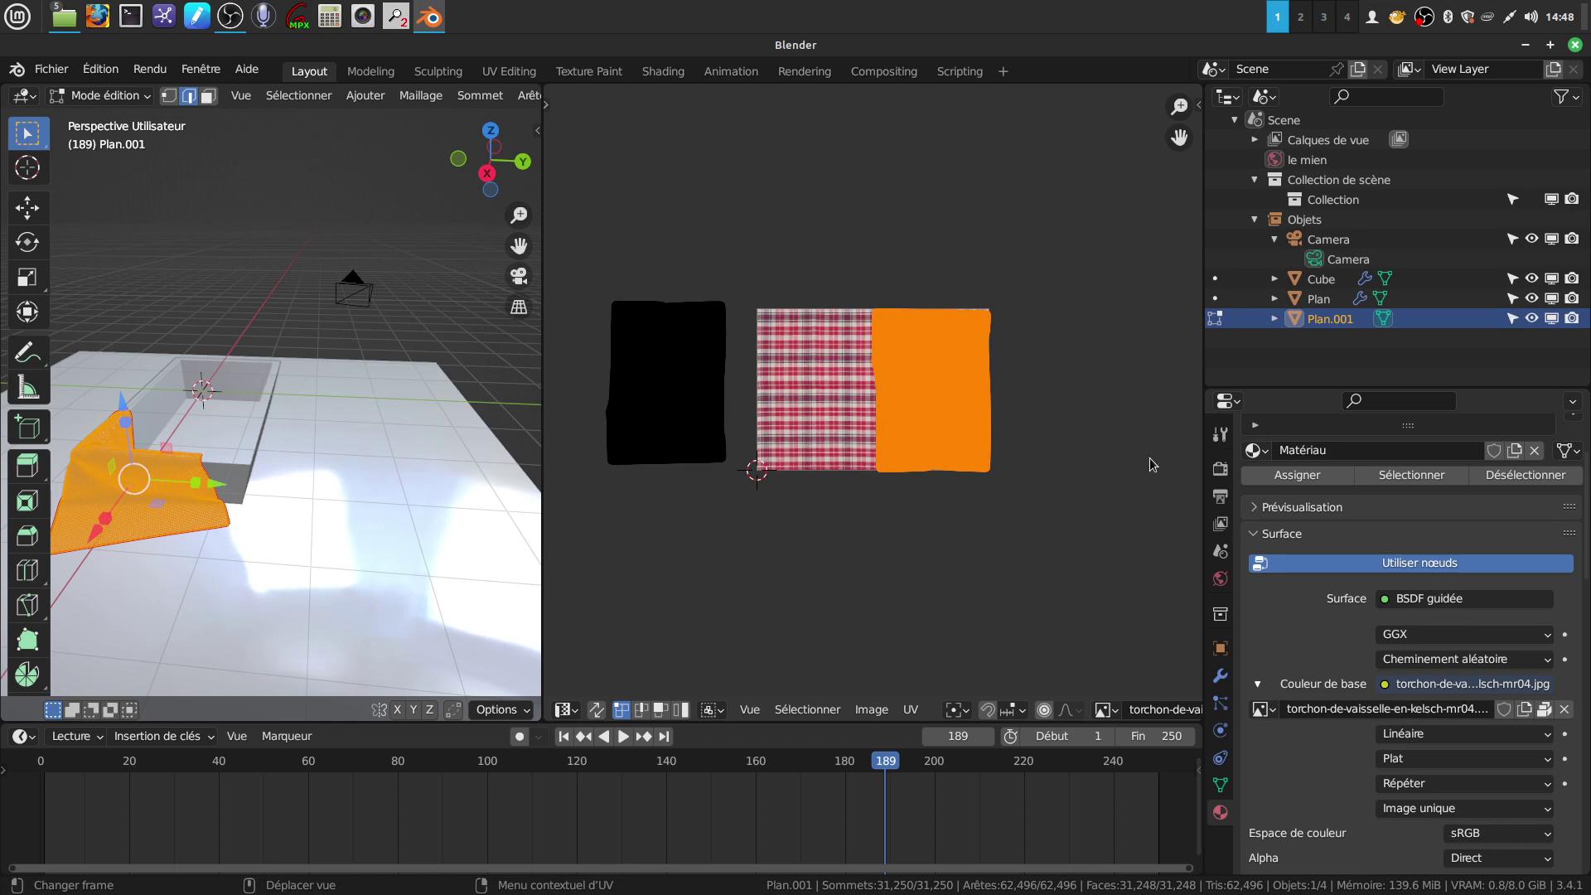
key(n)
click(1189, 331)
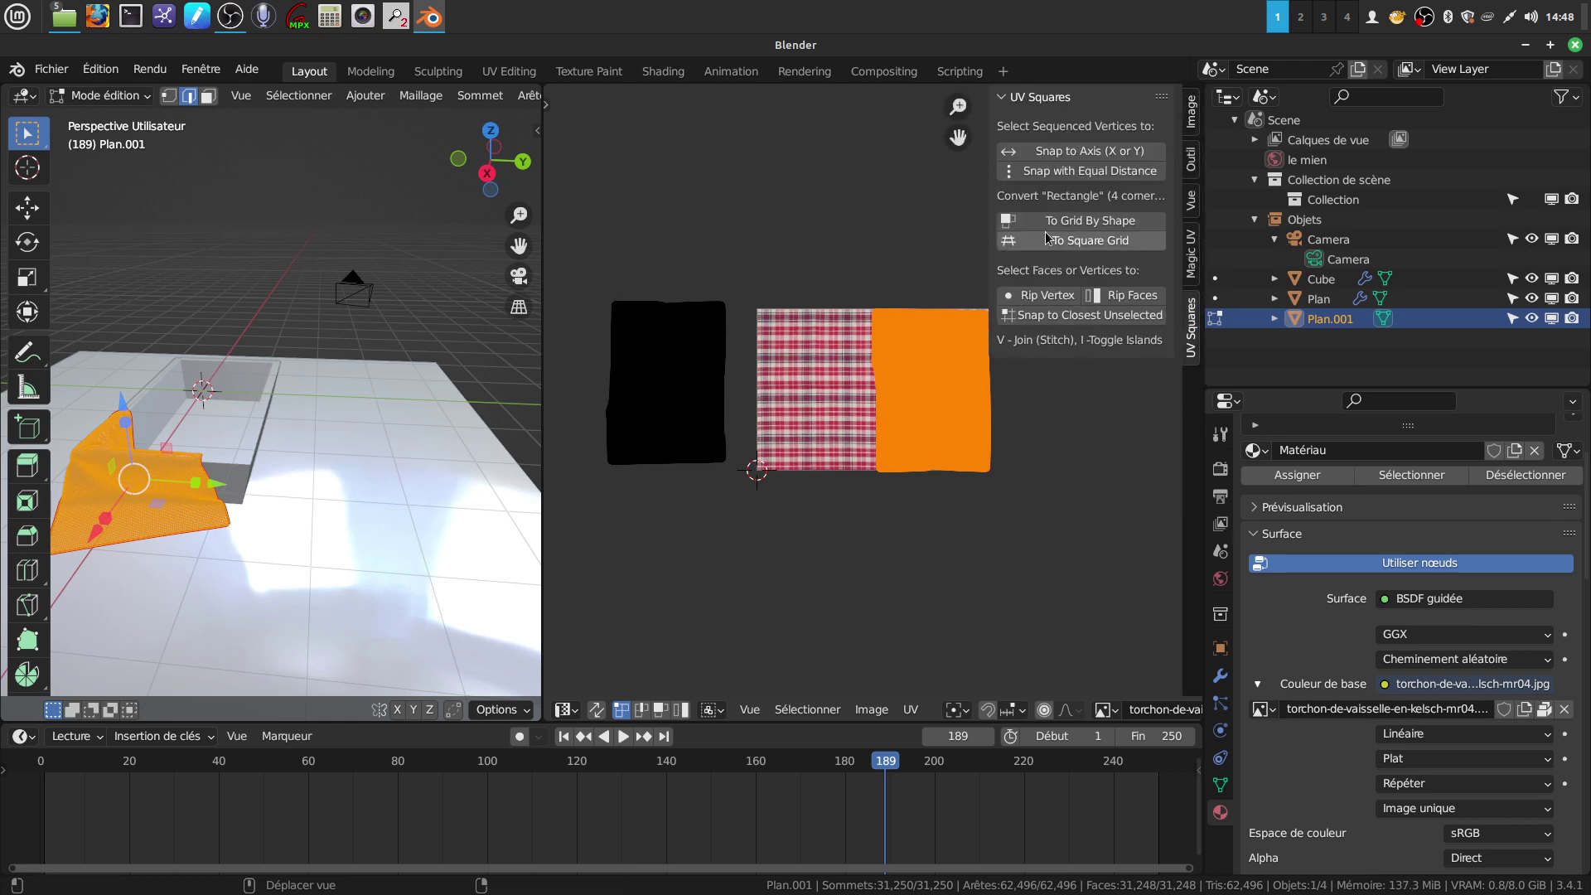
Step: Square both UV islands into rectangles with To Grid By Shape
click(1073, 222)
key(alt+a)
drag(573, 263, 743, 503)
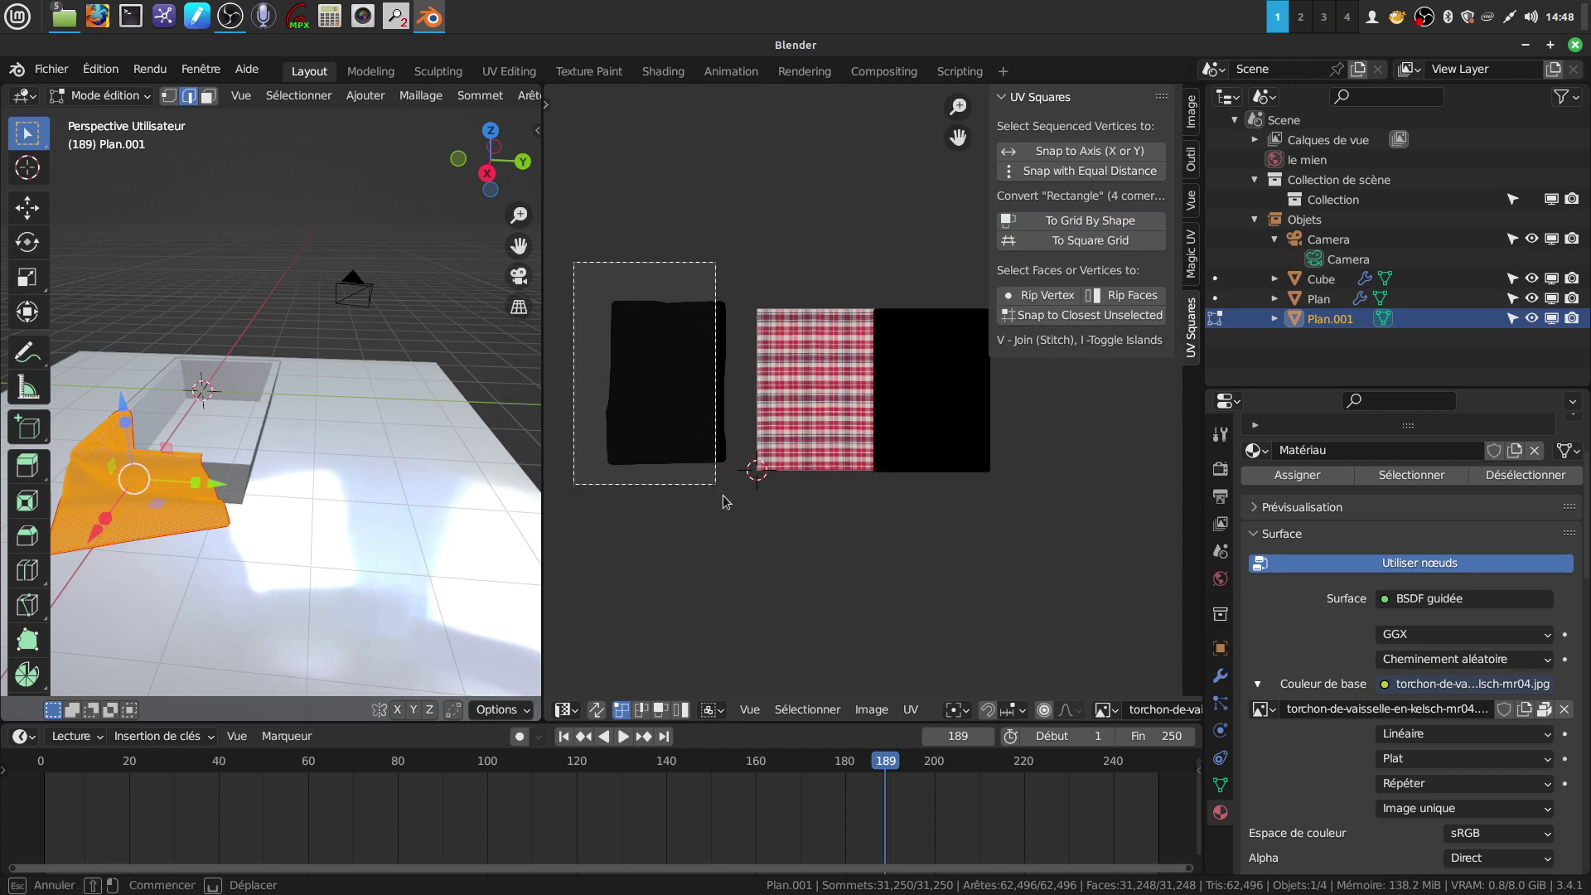
click(1099, 225)
Step: Move and scale the orange island to sit beside the plaid island
drag(604, 276, 737, 526)
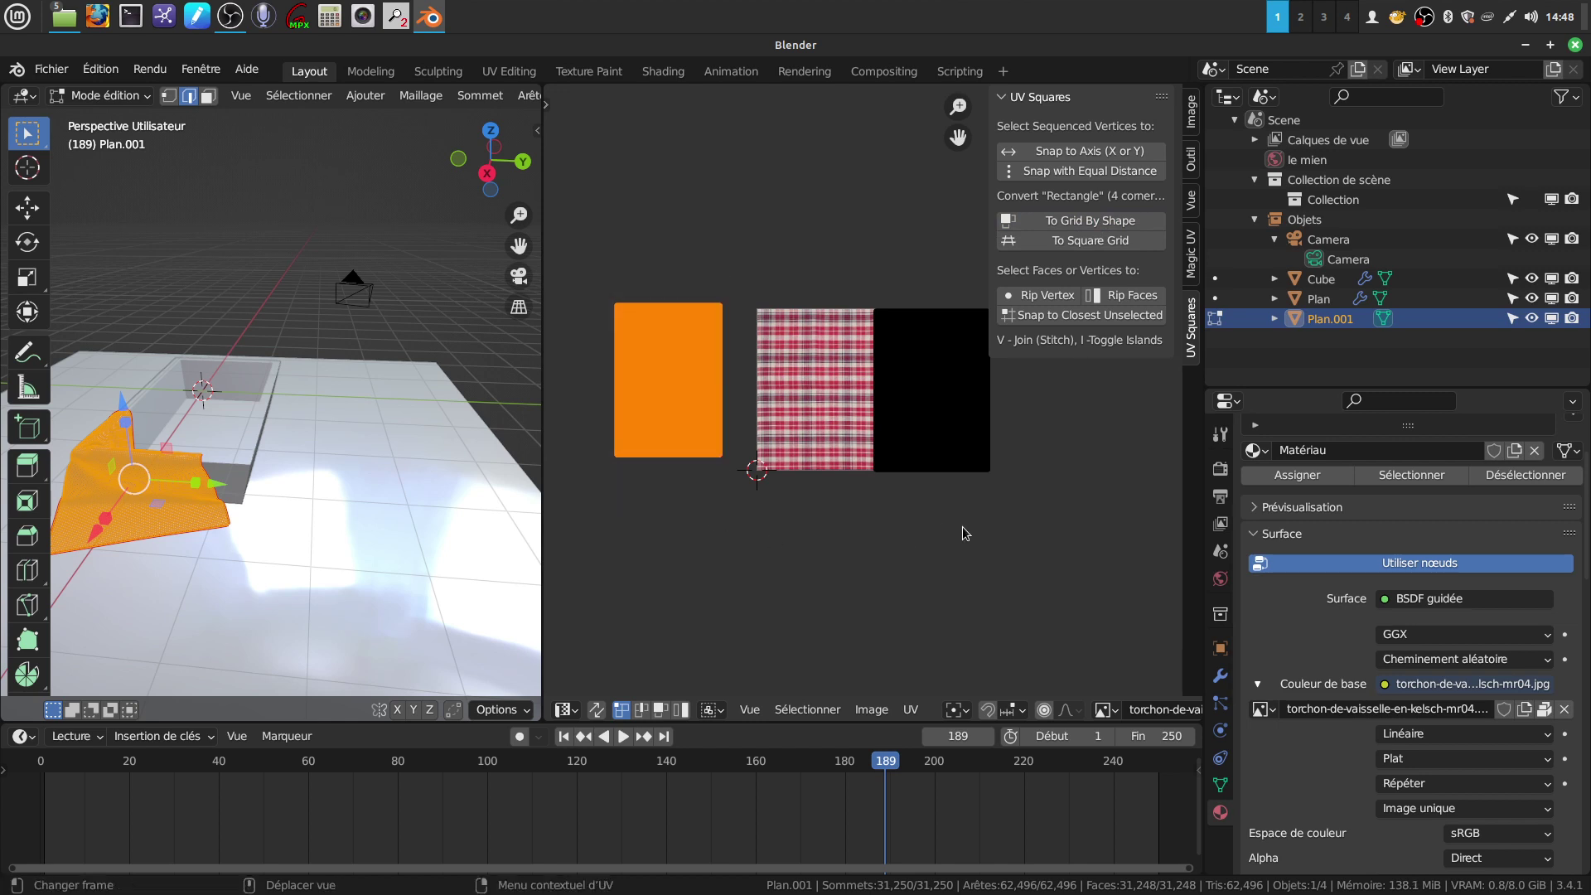
key(g)
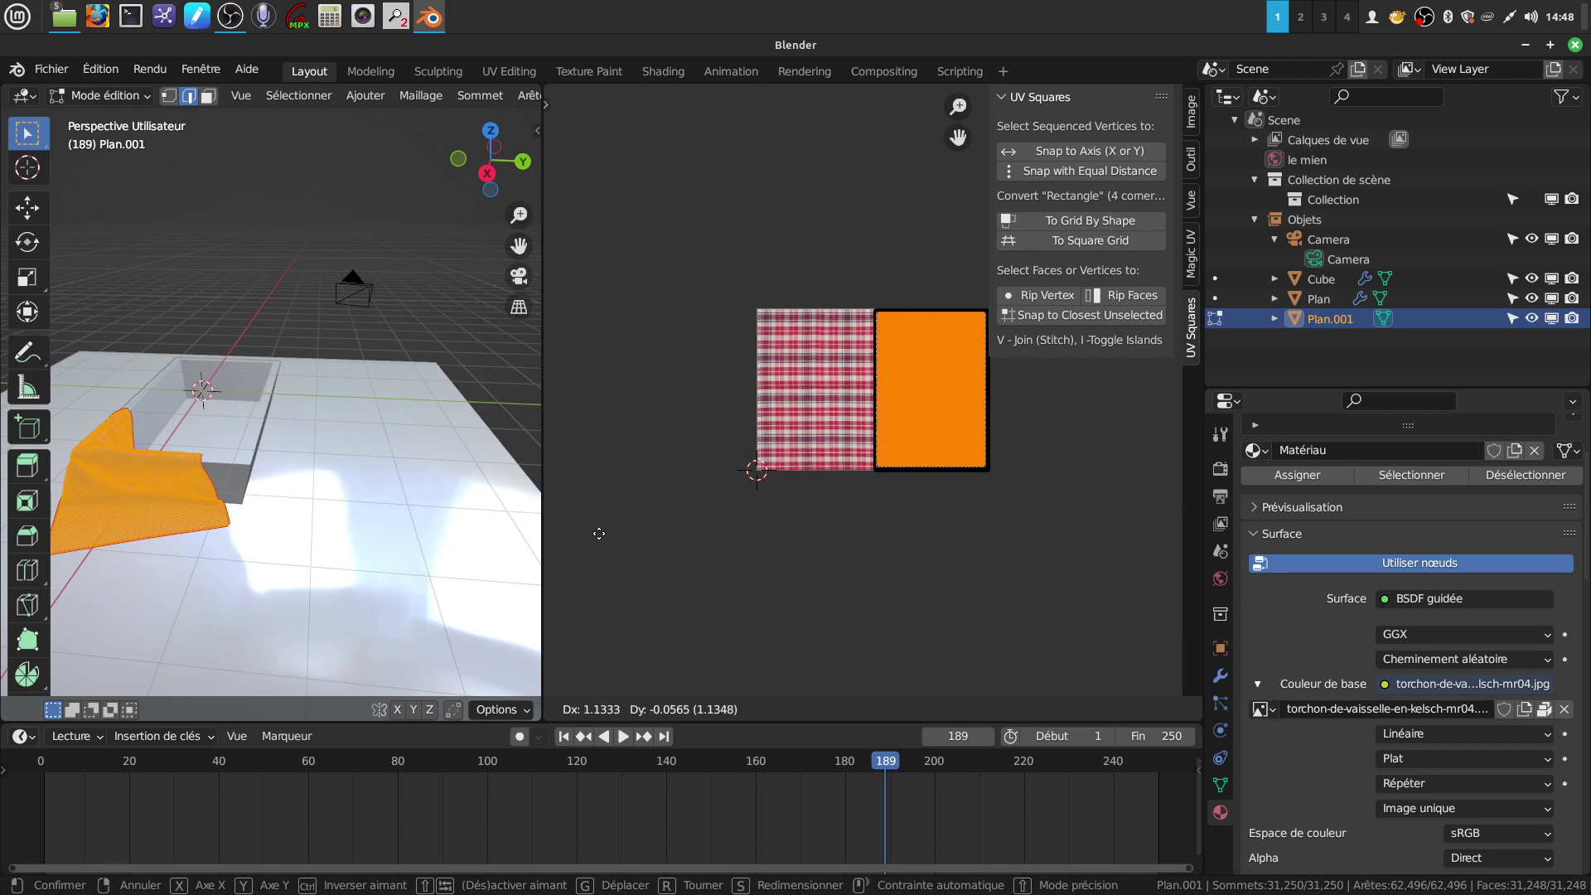
click(600, 533)
scroll(1173, 539, up, 1)
middle_drag(1113, 498, 999, 534)
scroll(1001, 541, up, 1)
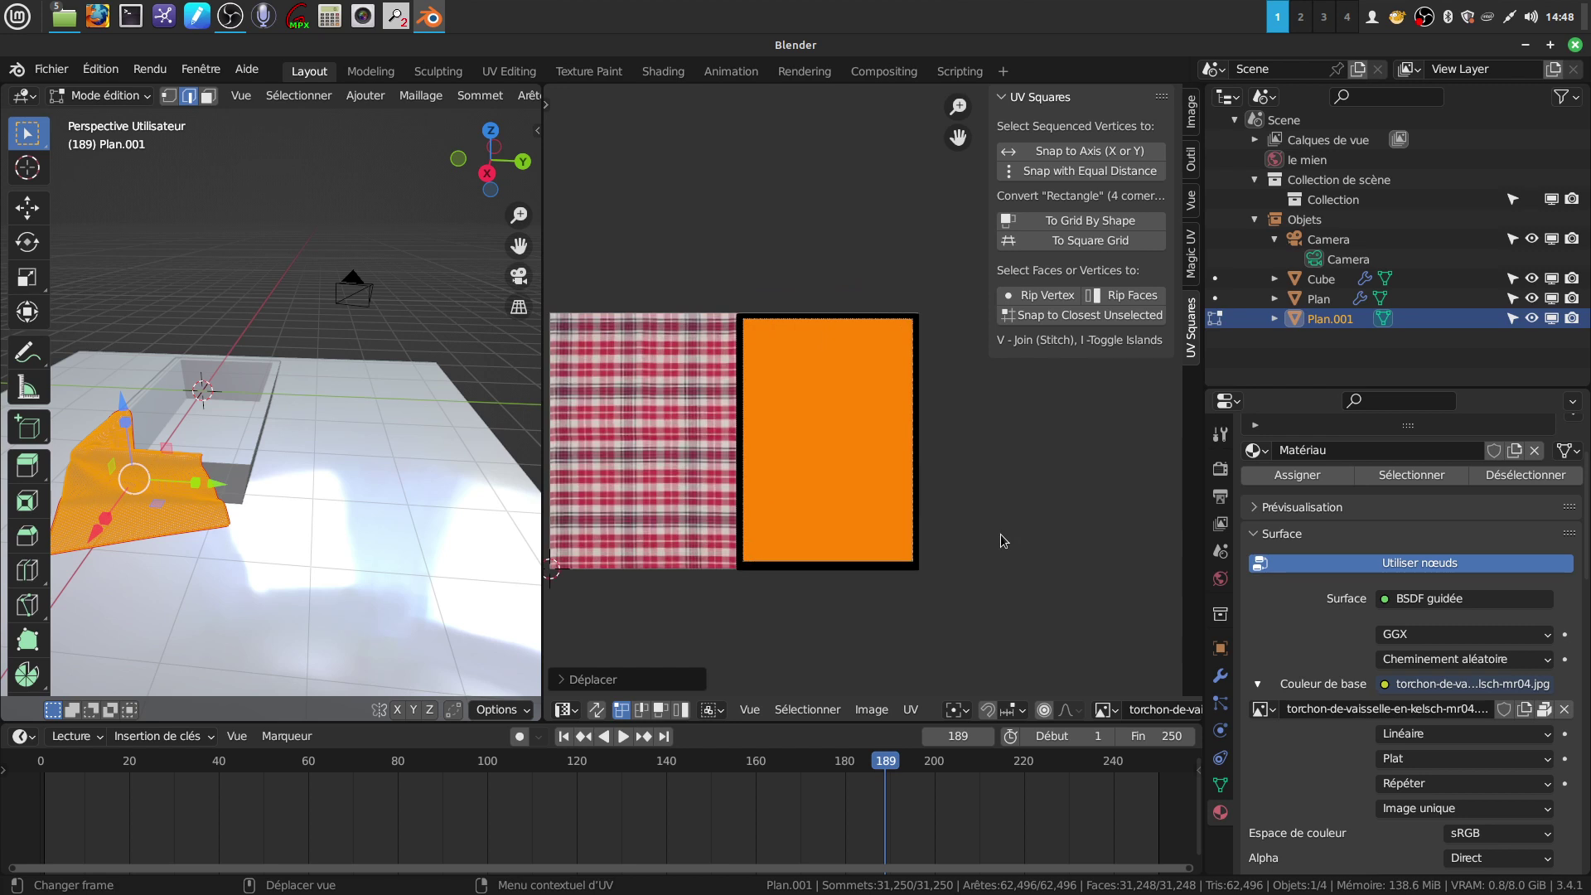
key(s)
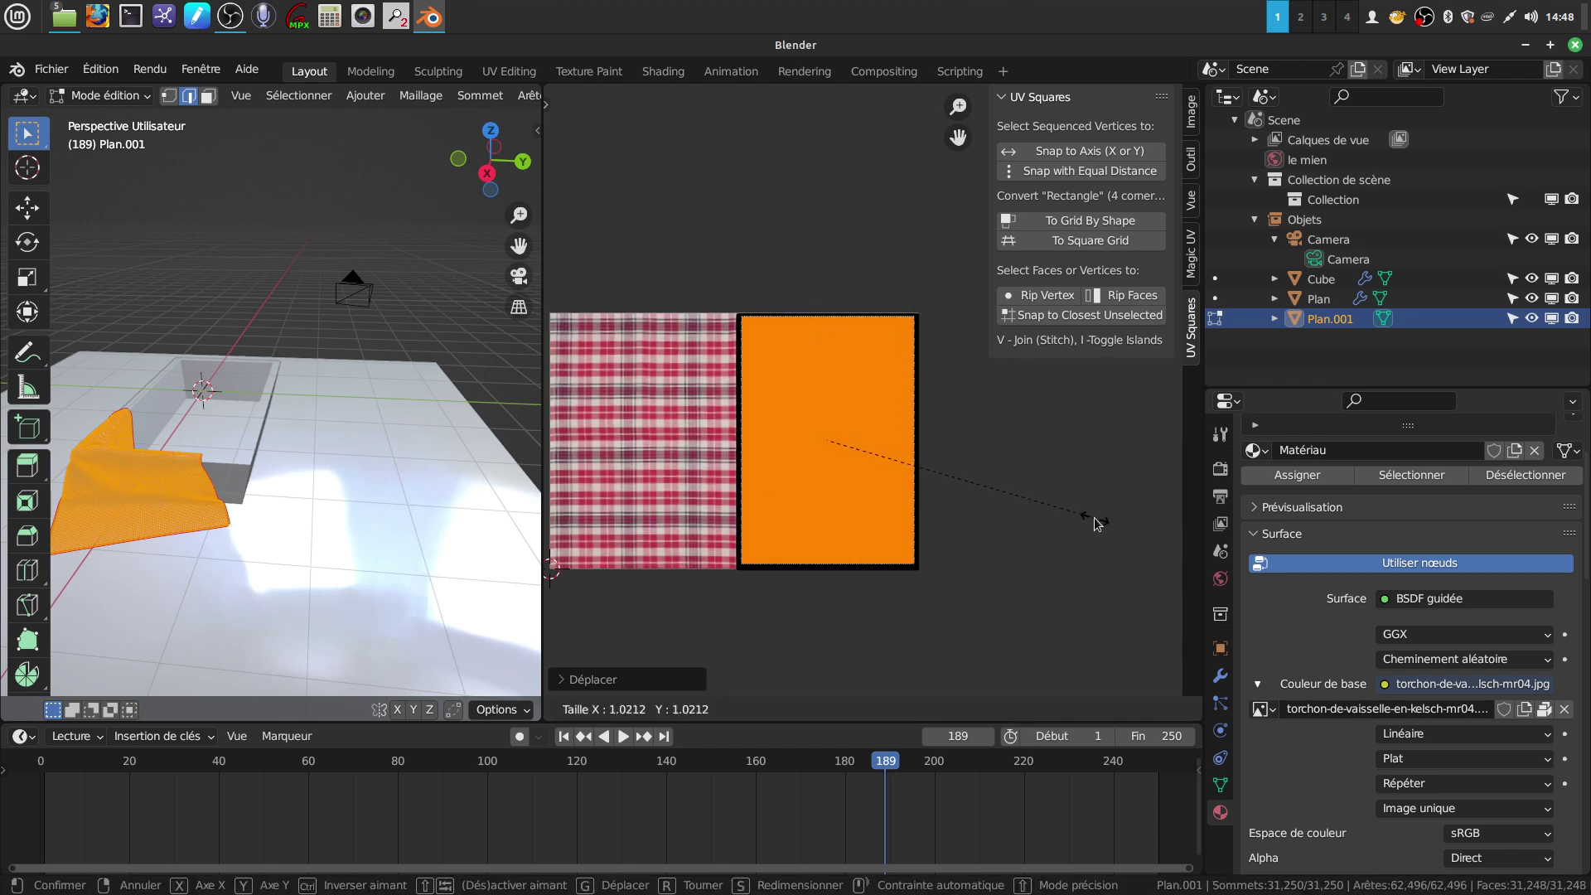
click(1096, 522)
key(s)
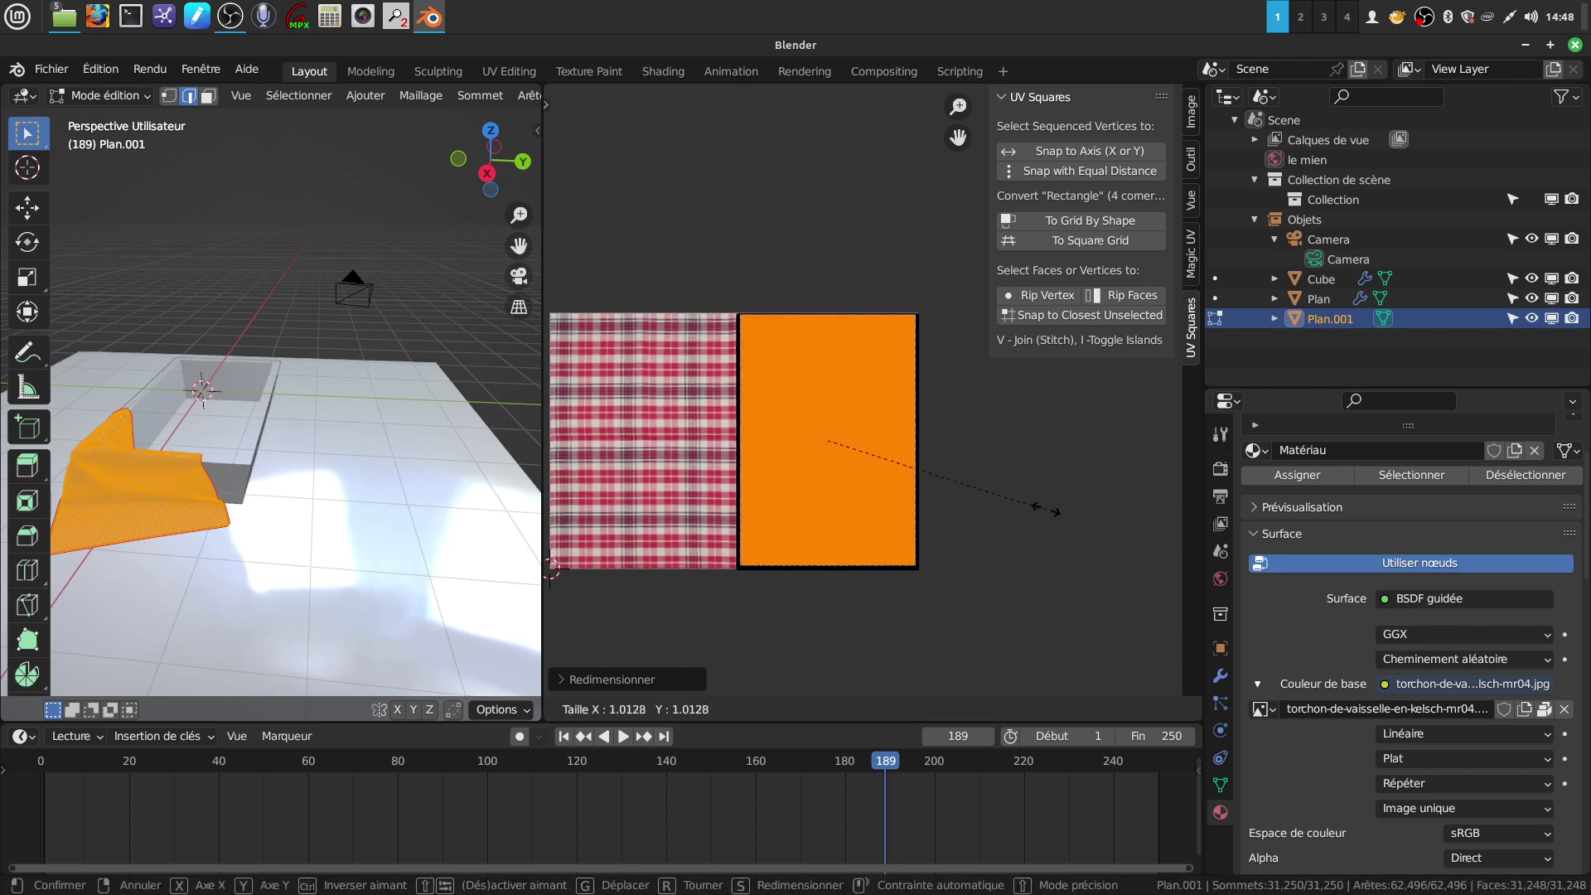
click(1031, 506)
key(g)
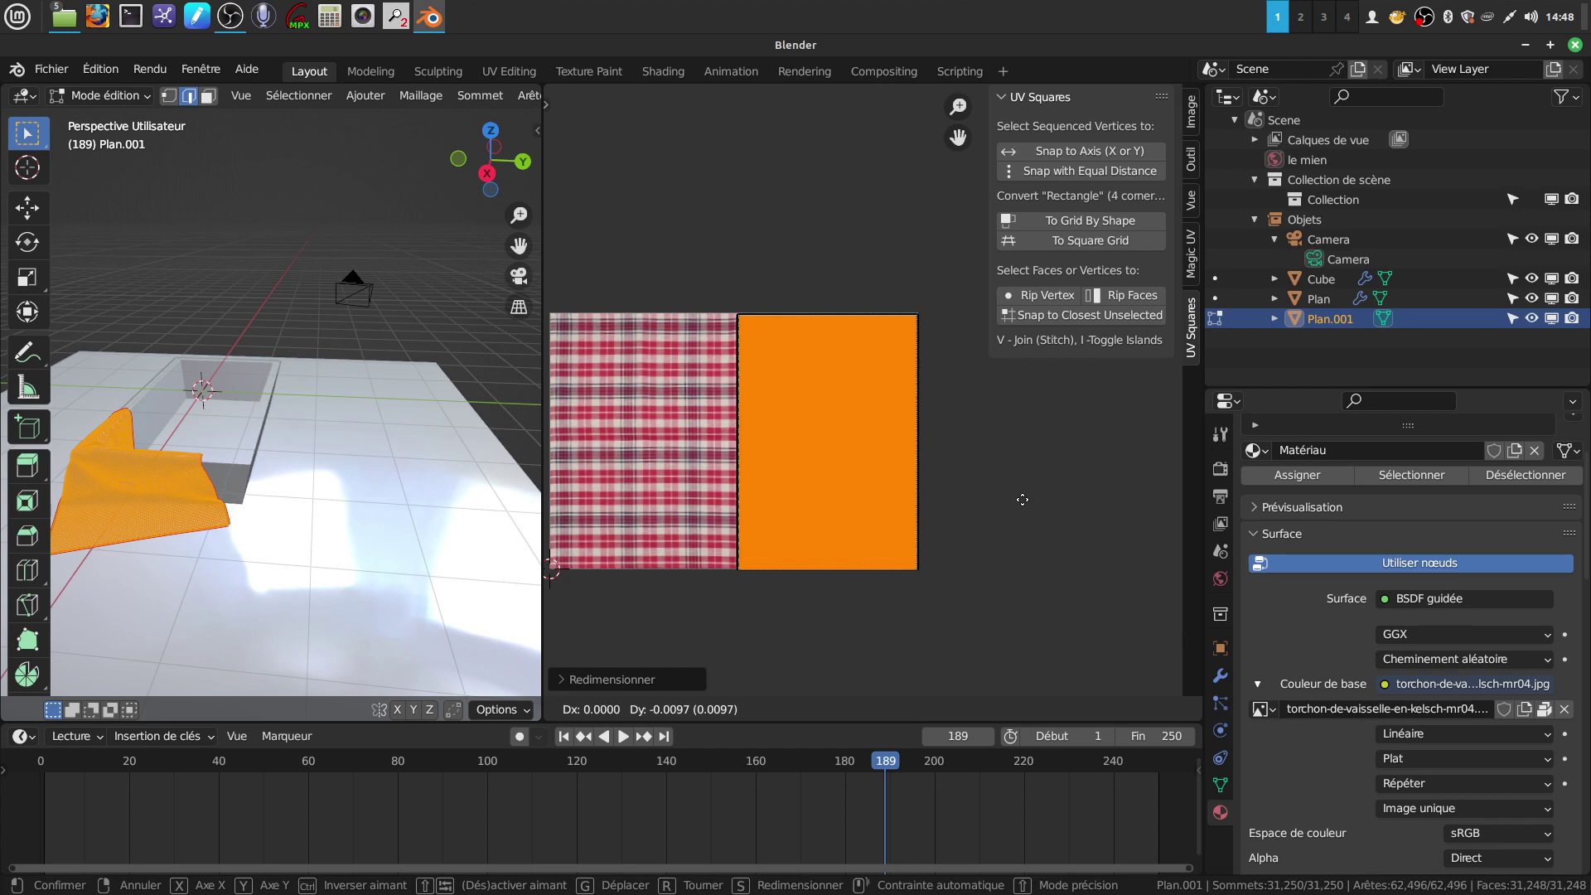
click(1022, 500)
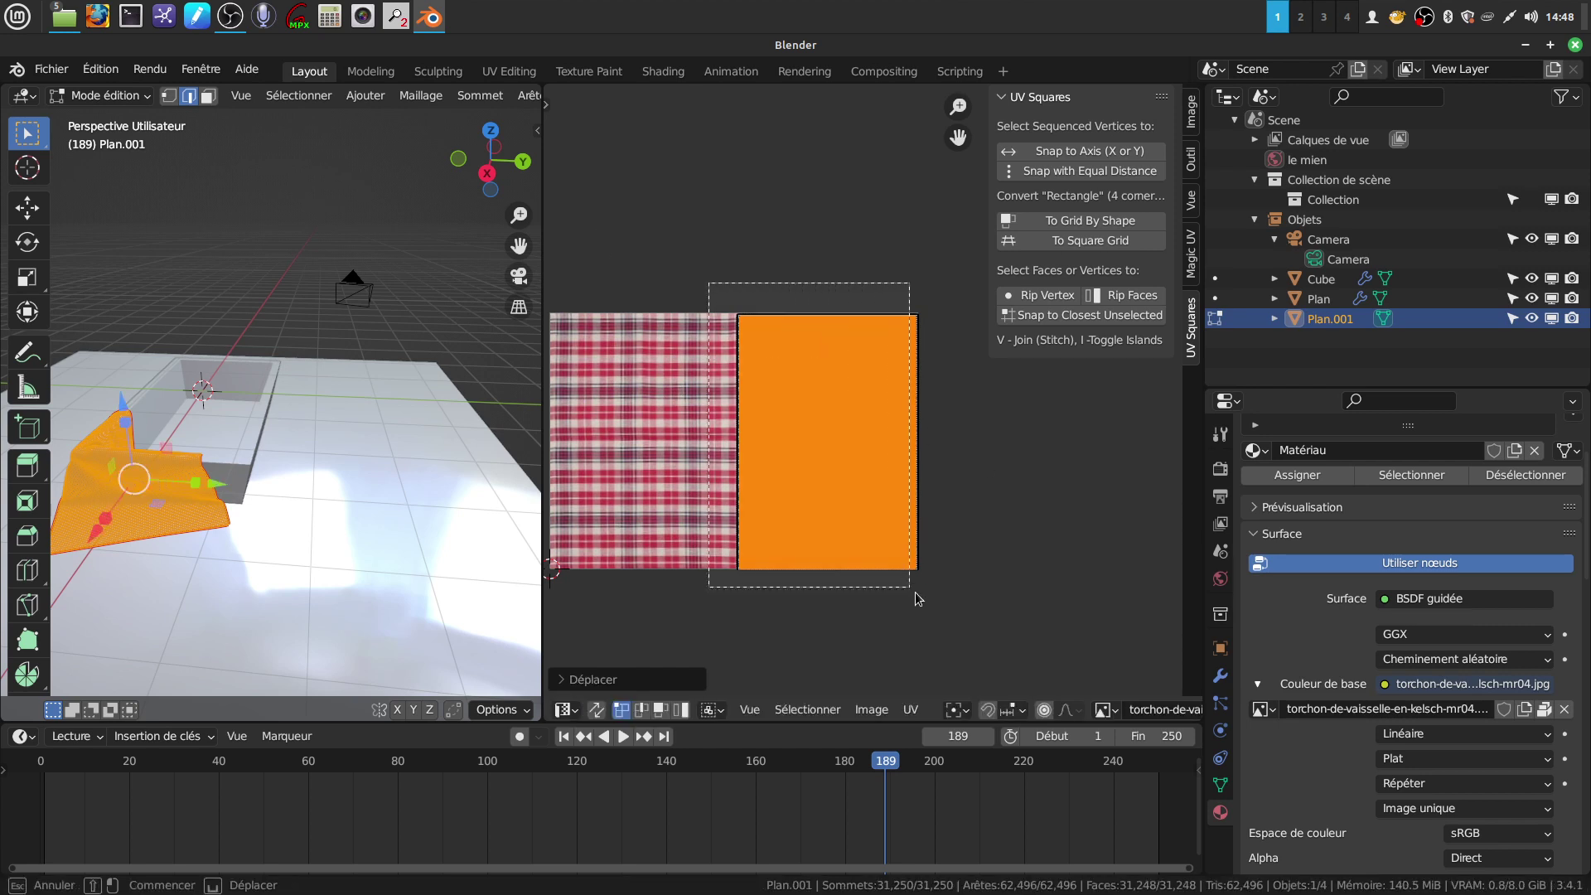
Step: Move the orange island onto the plaid image, rotate it 90° and scale it up
scroll(954, 621, down, 3)
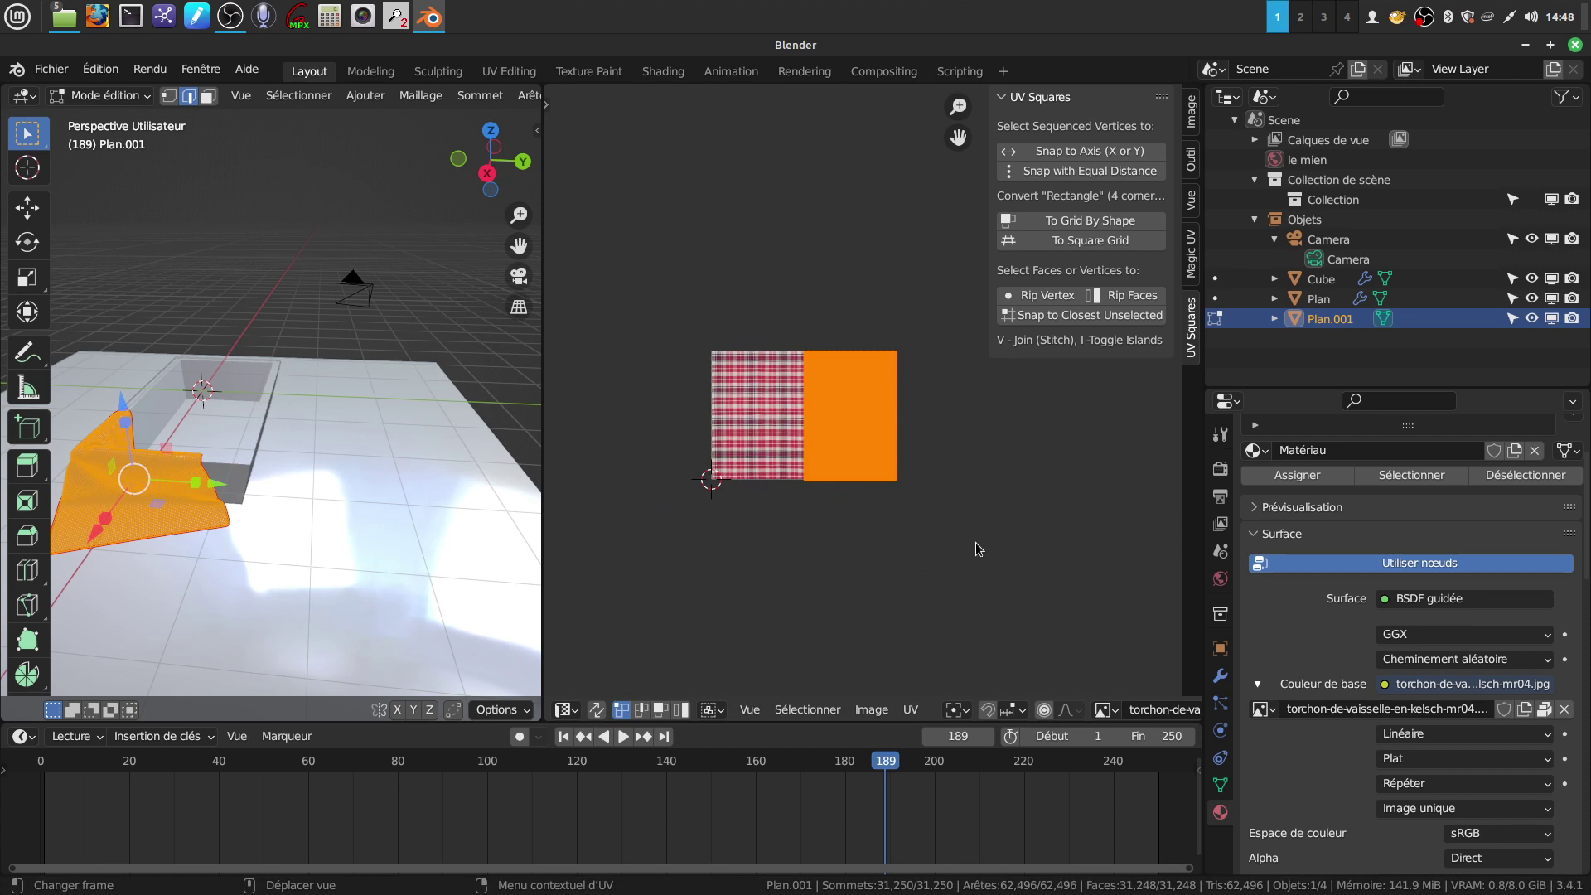
key(g)
click(926, 549)
text(r90)
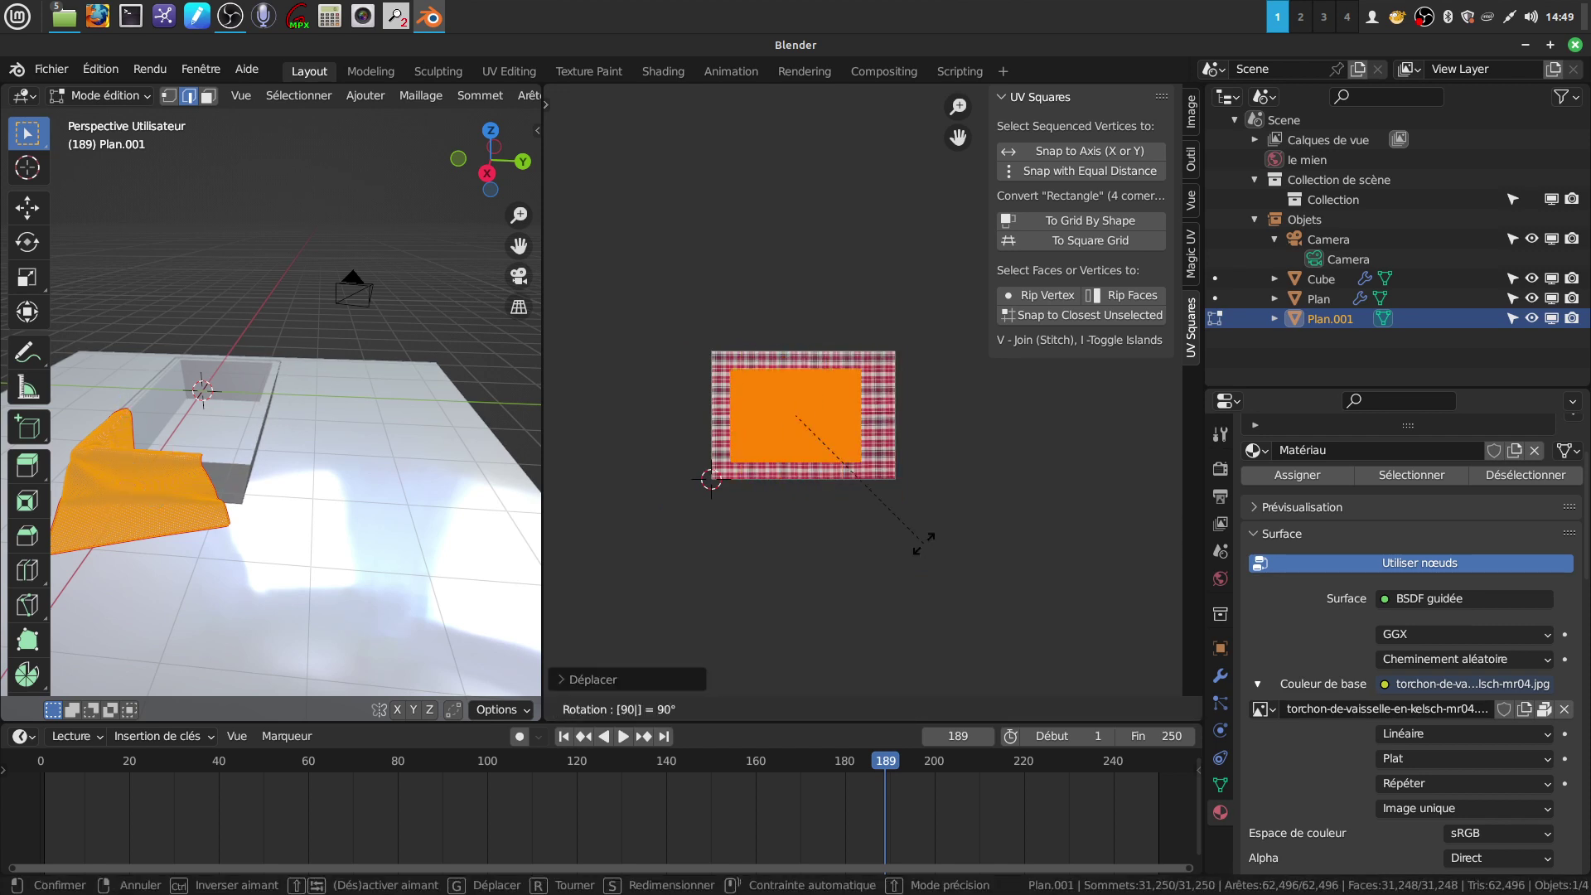
key(Return)
key(s)
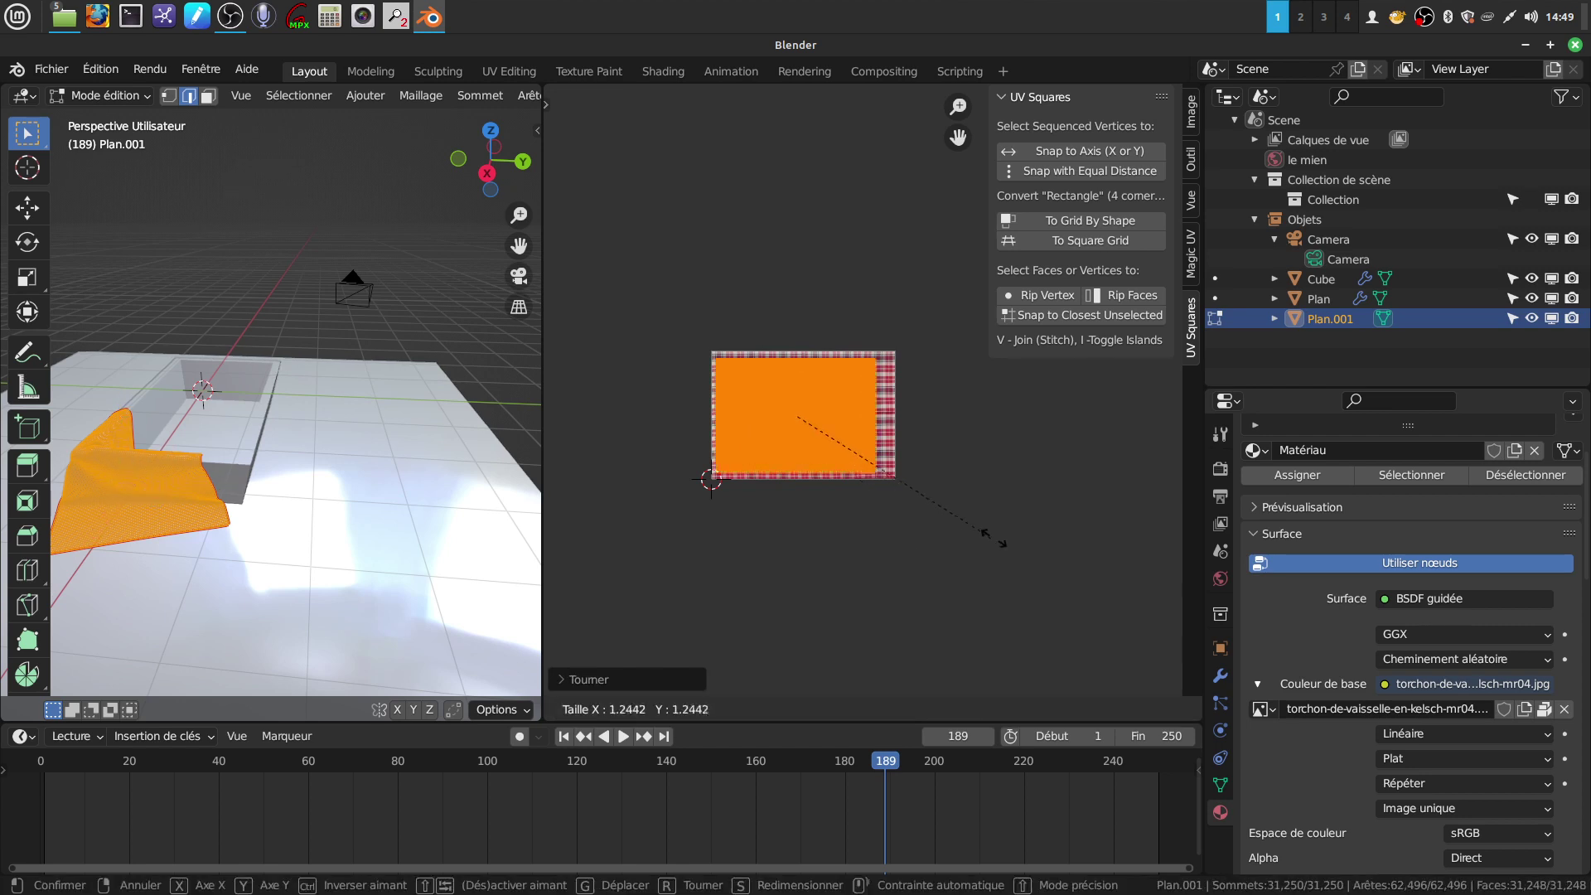
click(1022, 549)
Step: Fine-tune the island's position and size until it covers the plaid image
key(g)
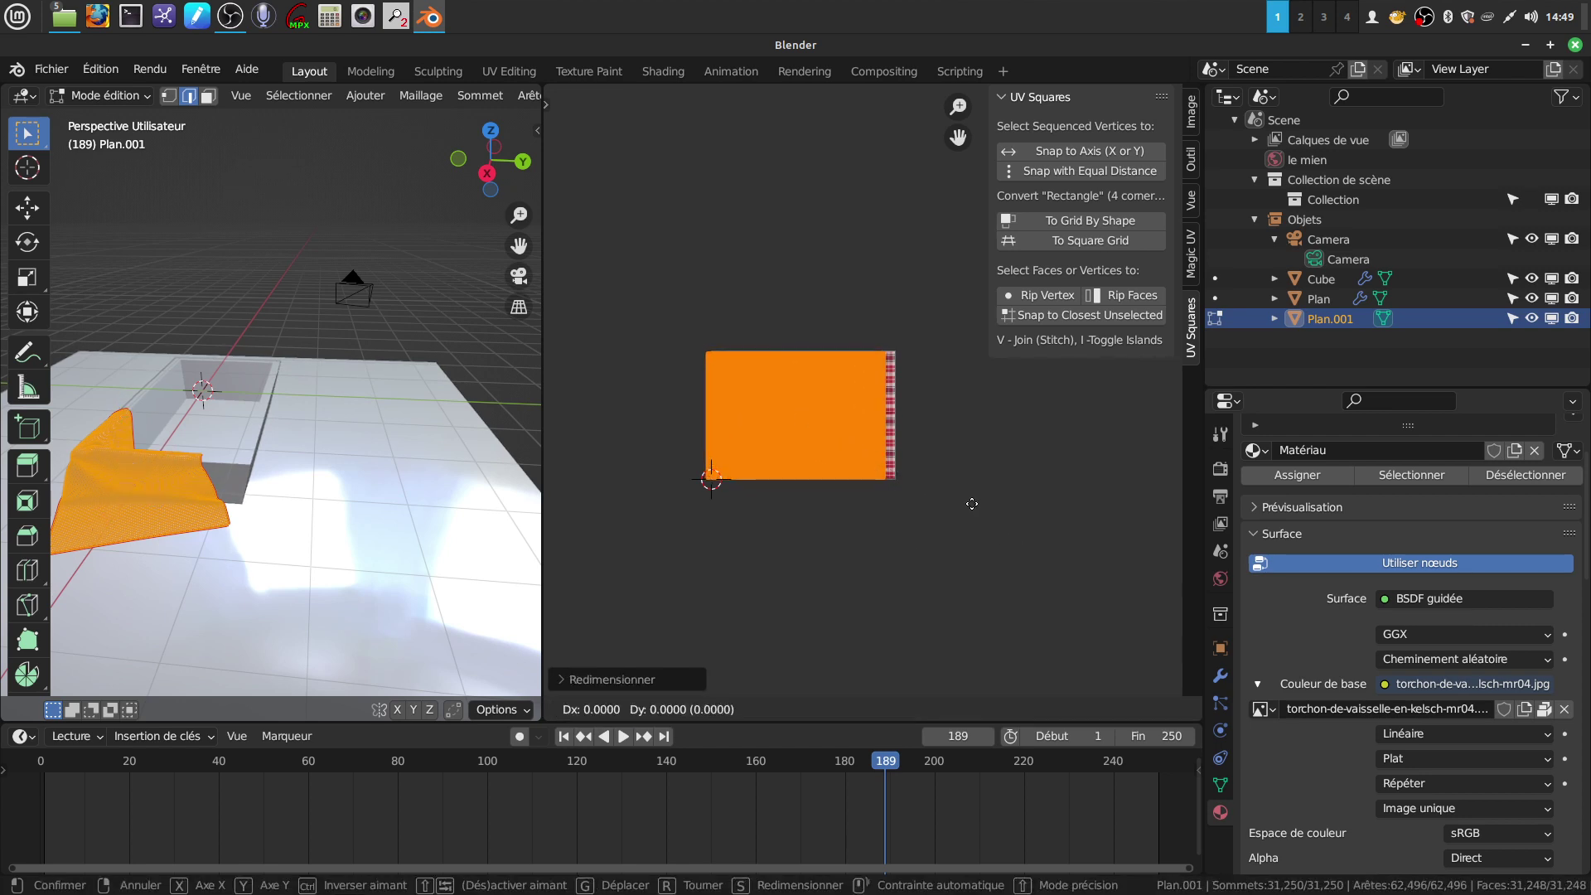
click(976, 509)
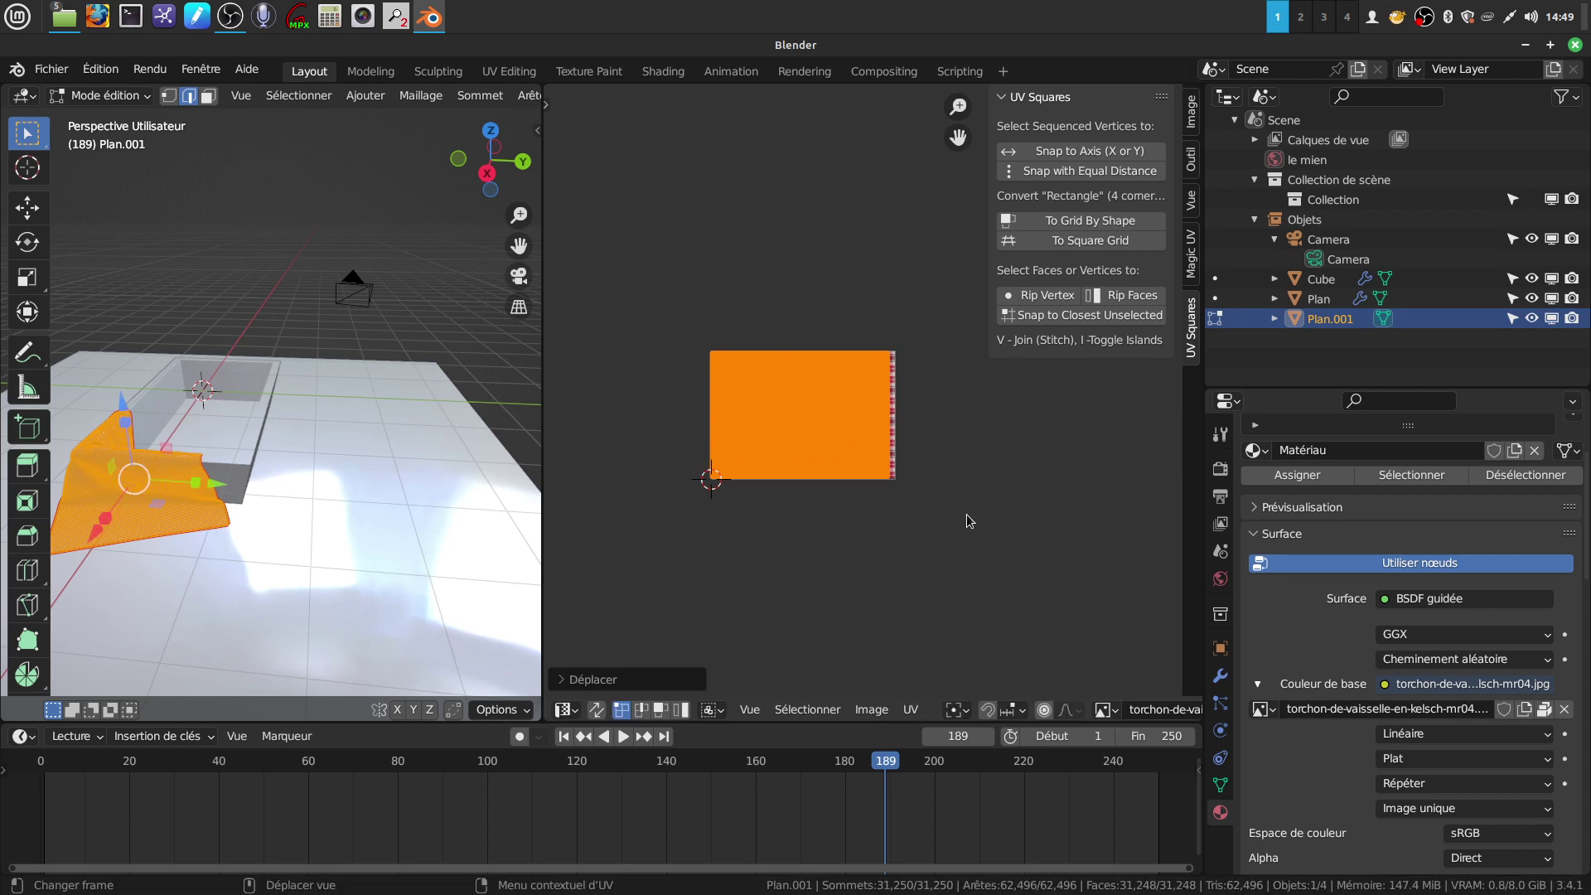
scroll(911, 533, up, 2)
key(s)
click(995, 535)
key(g)
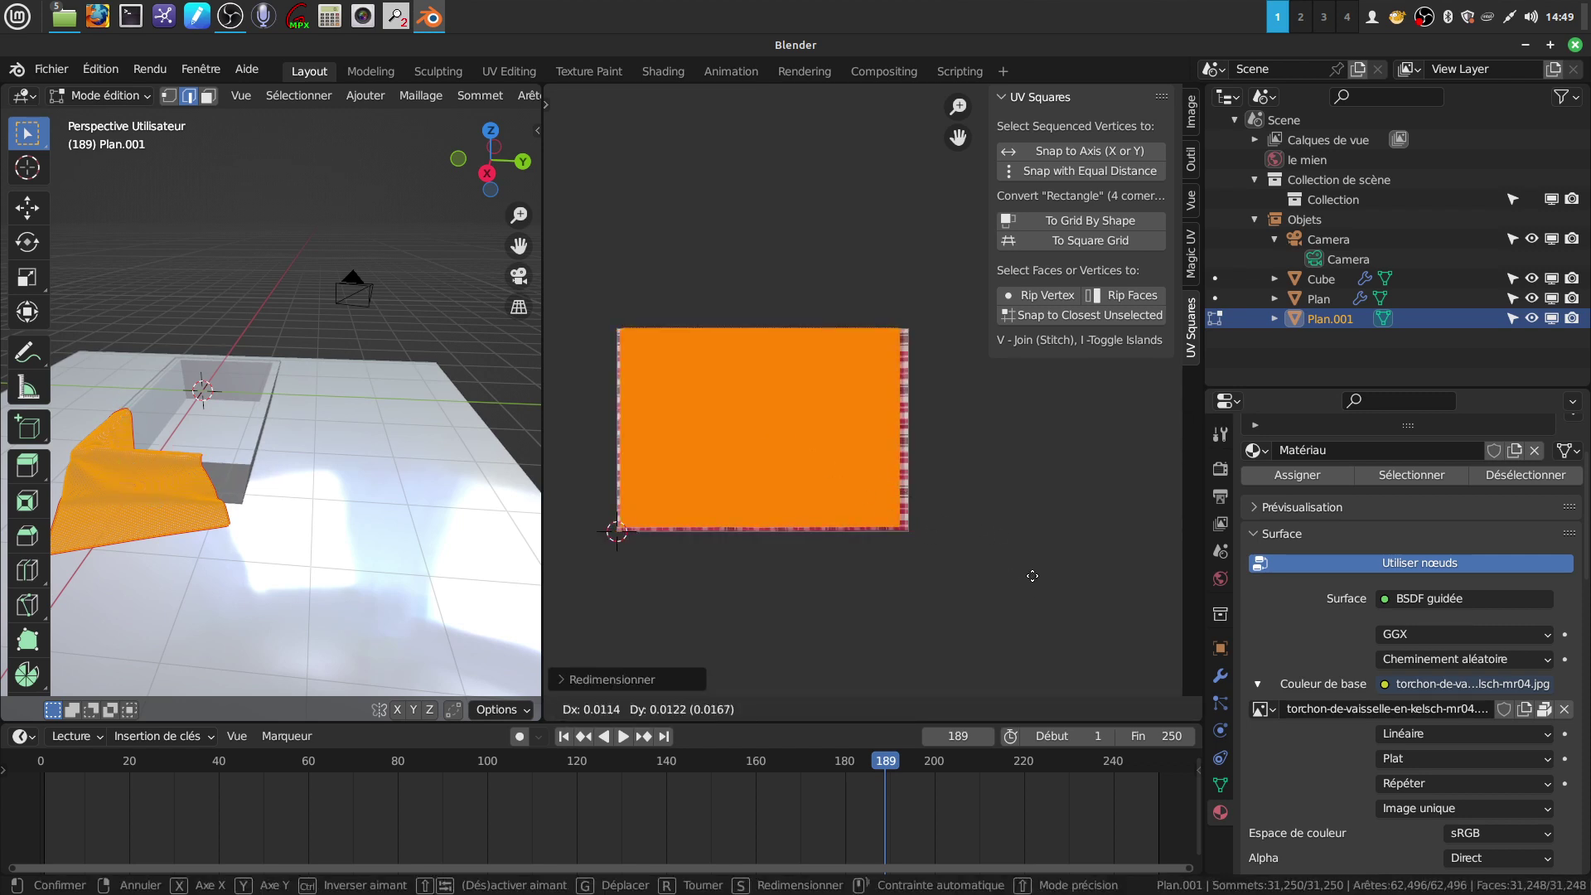
click(1034, 576)
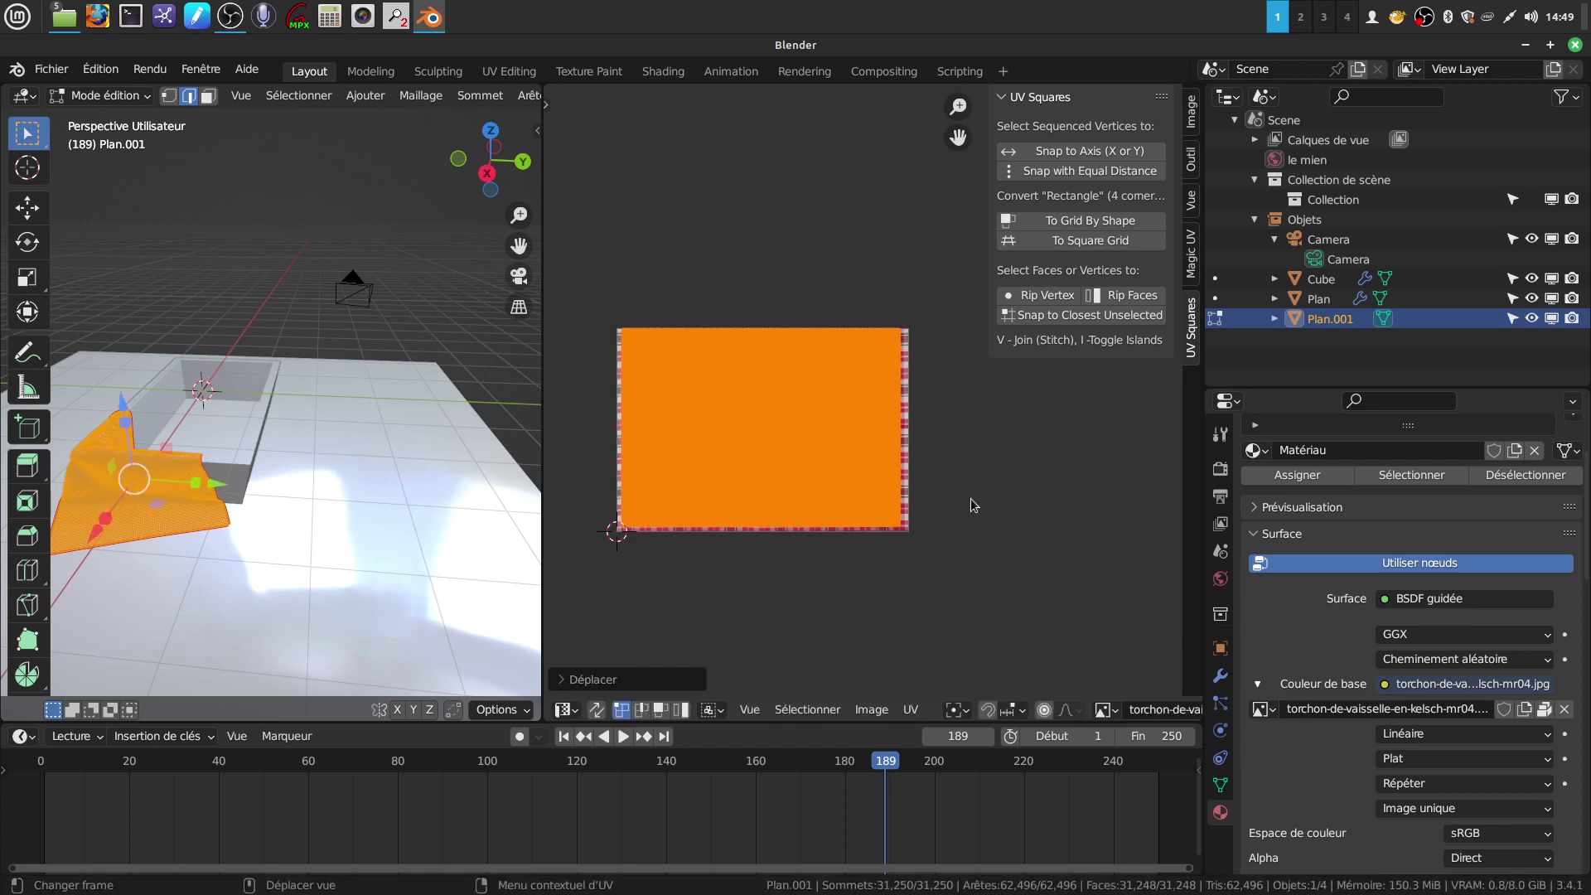
key(g)
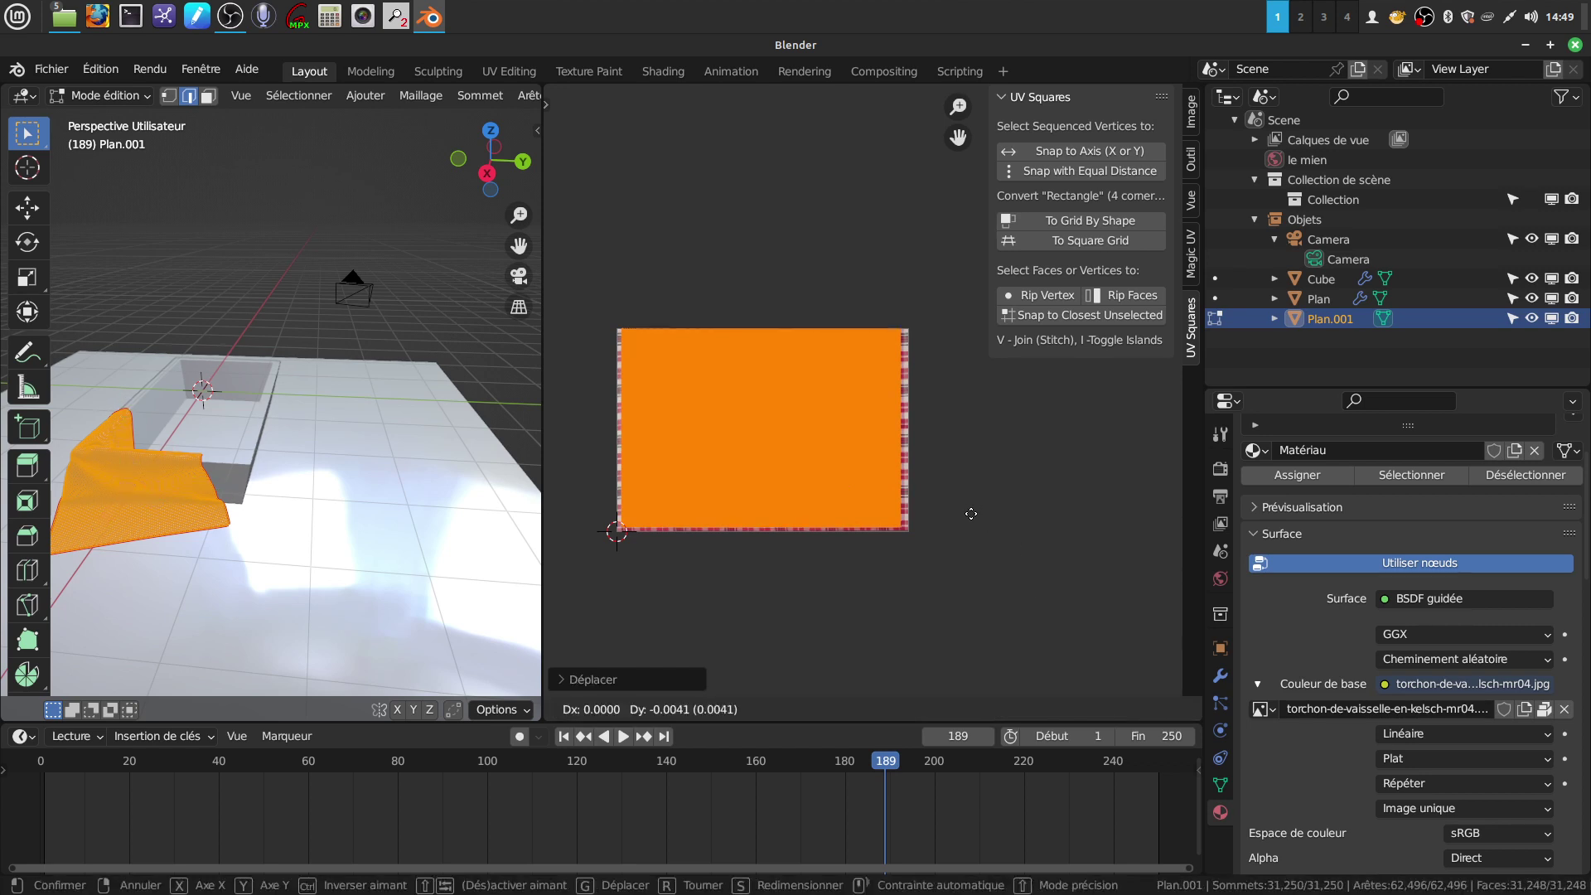
click(967, 531)
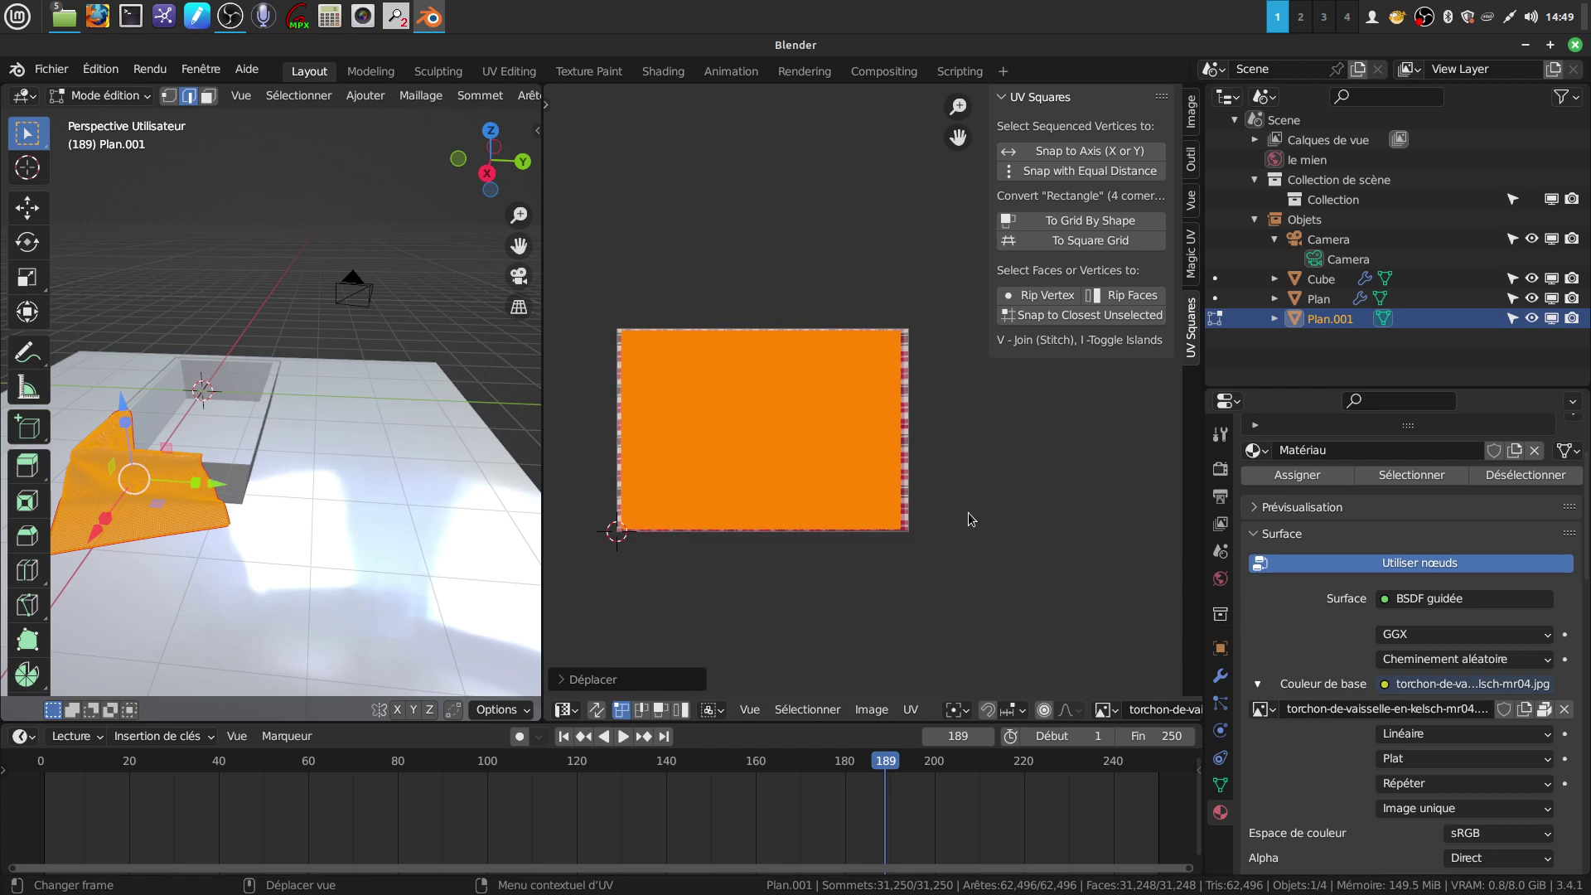
key(s)
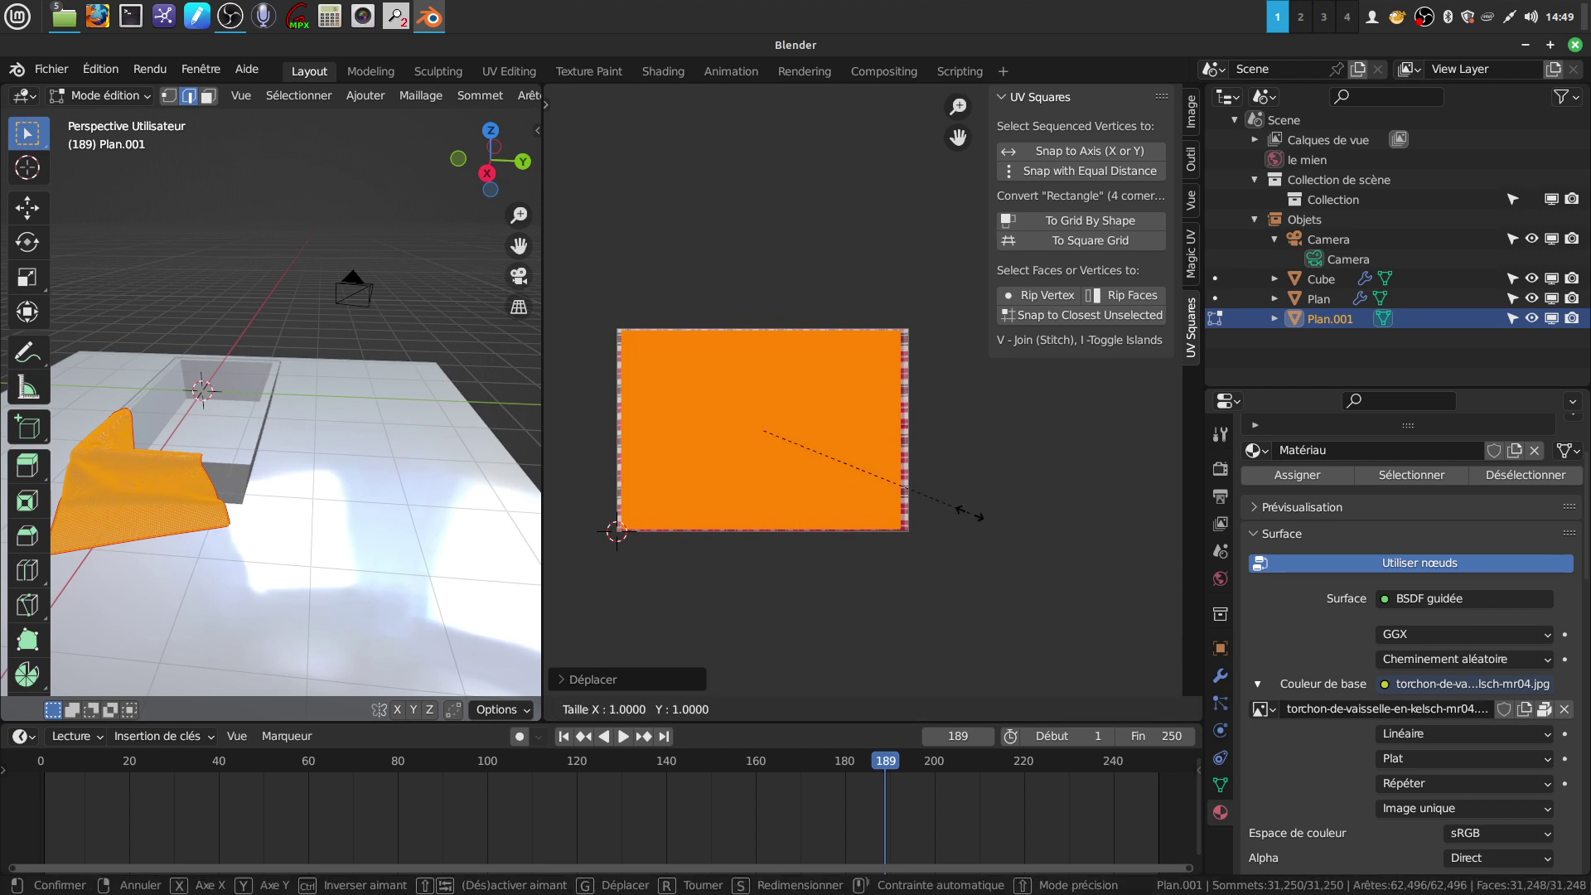
click(969, 516)
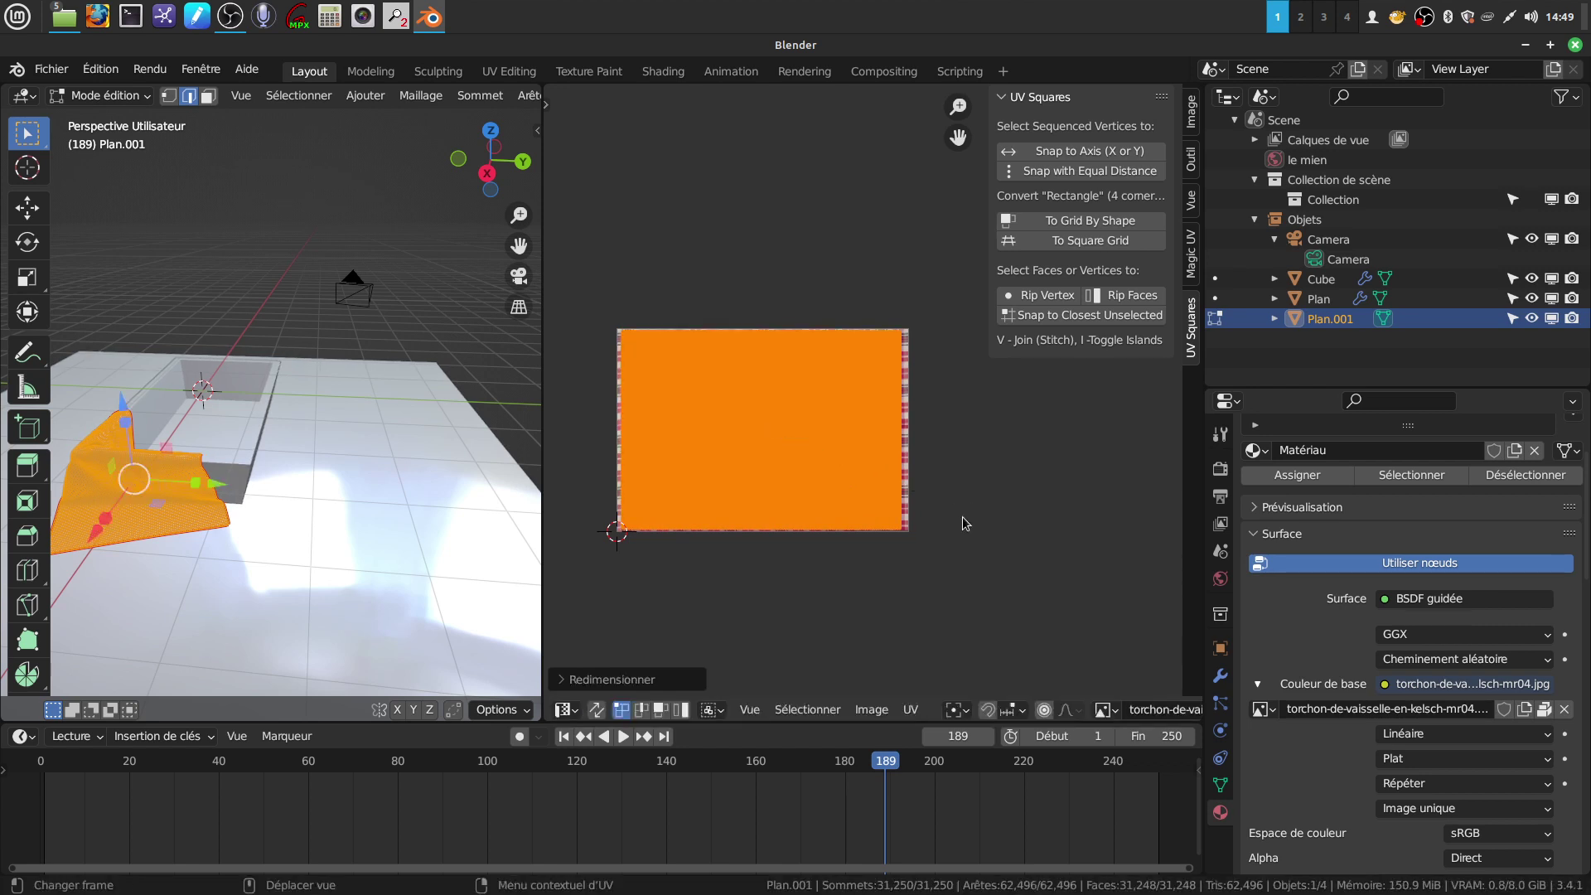
key(s)
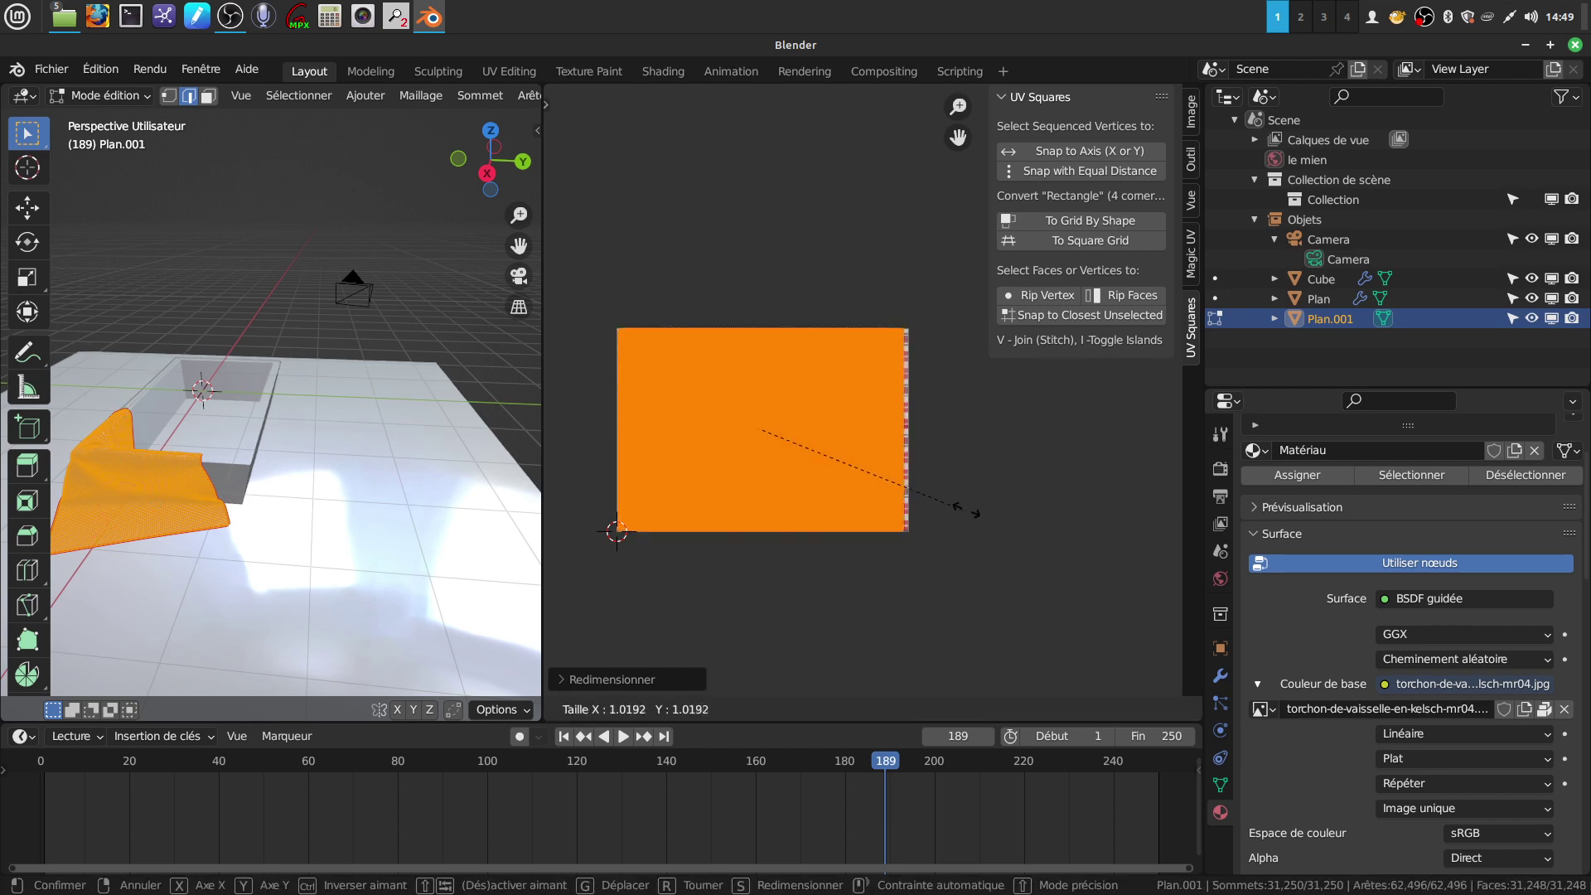
click(991, 516)
middle_drag(348, 464, 435, 458)
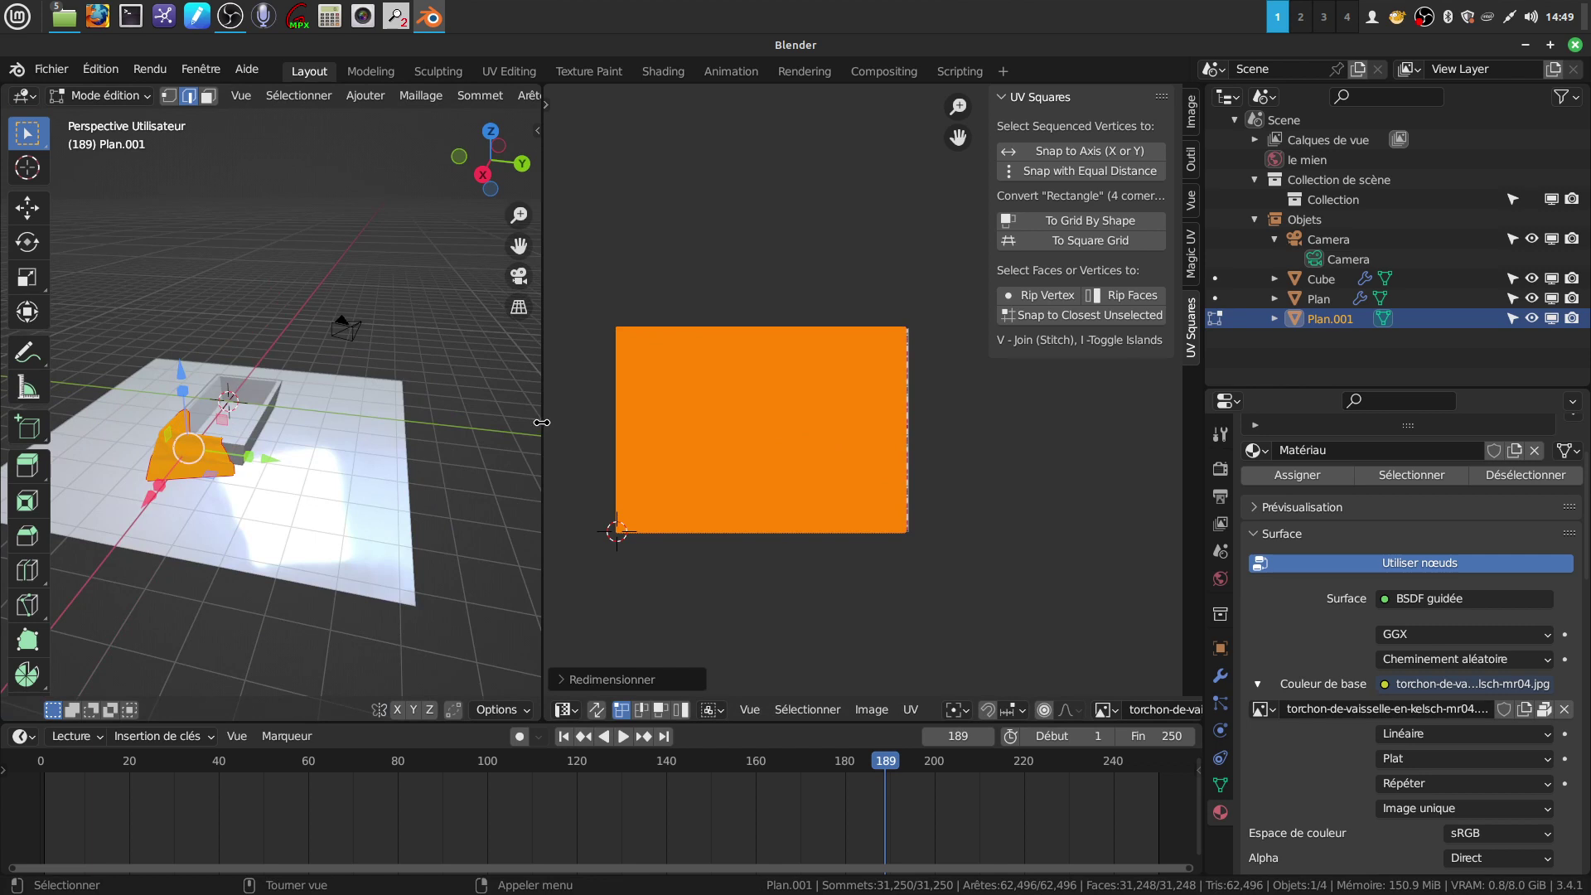
Step: Widen the 3D viewport and frame the bathtub in view
drag(542, 422, 918, 422)
middle_drag(663, 398, 729, 368)
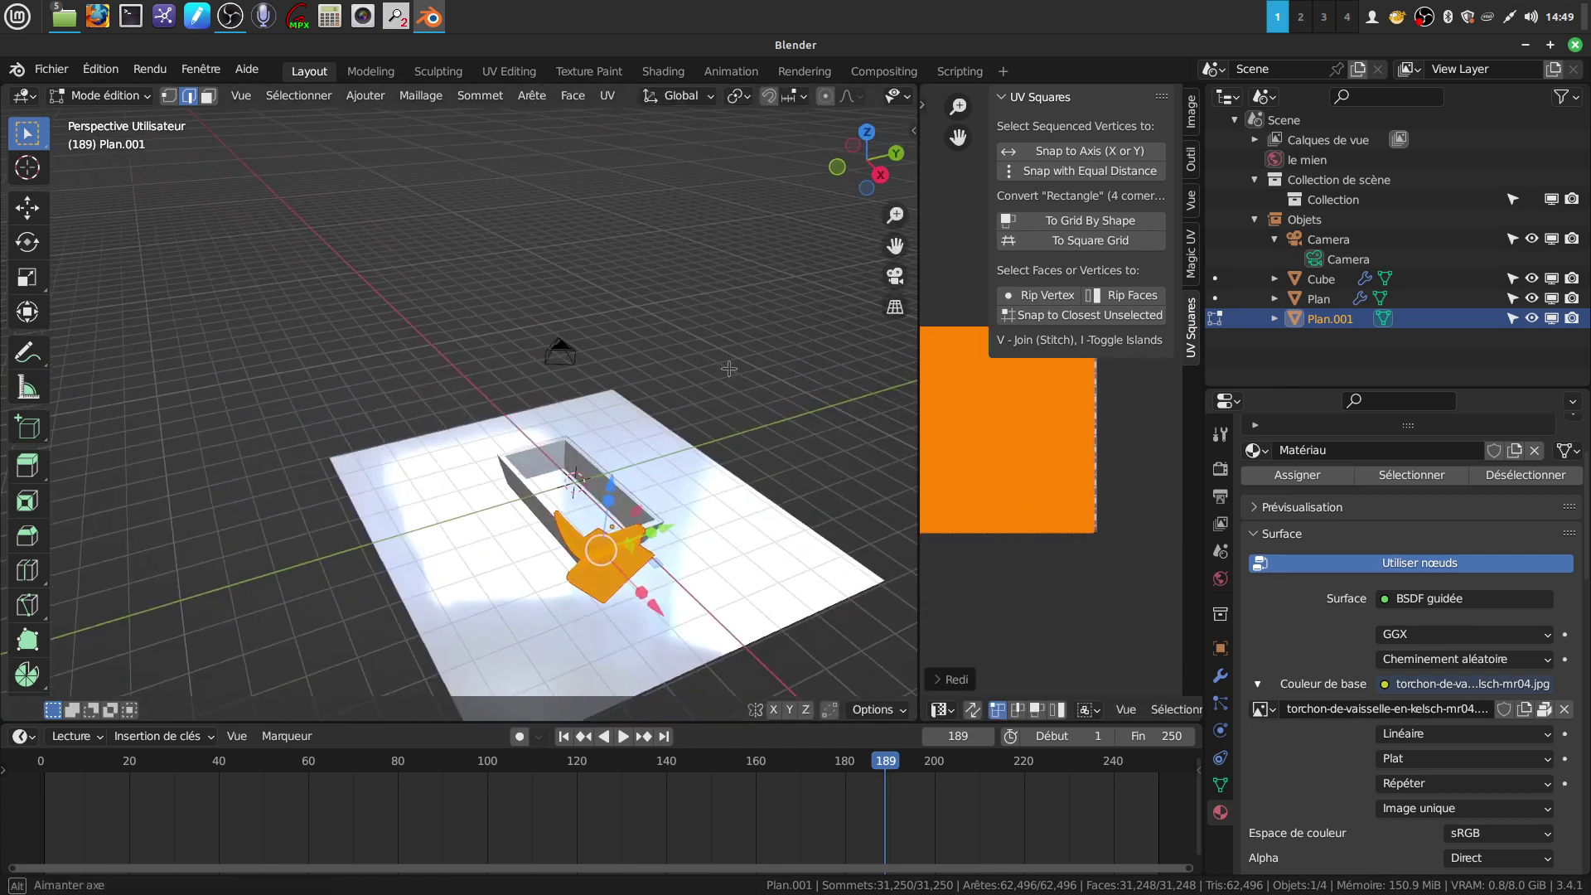
scroll(729, 368, up, 5)
scroll(407, 317, down, 3)
scroll(406, 317, up, 1)
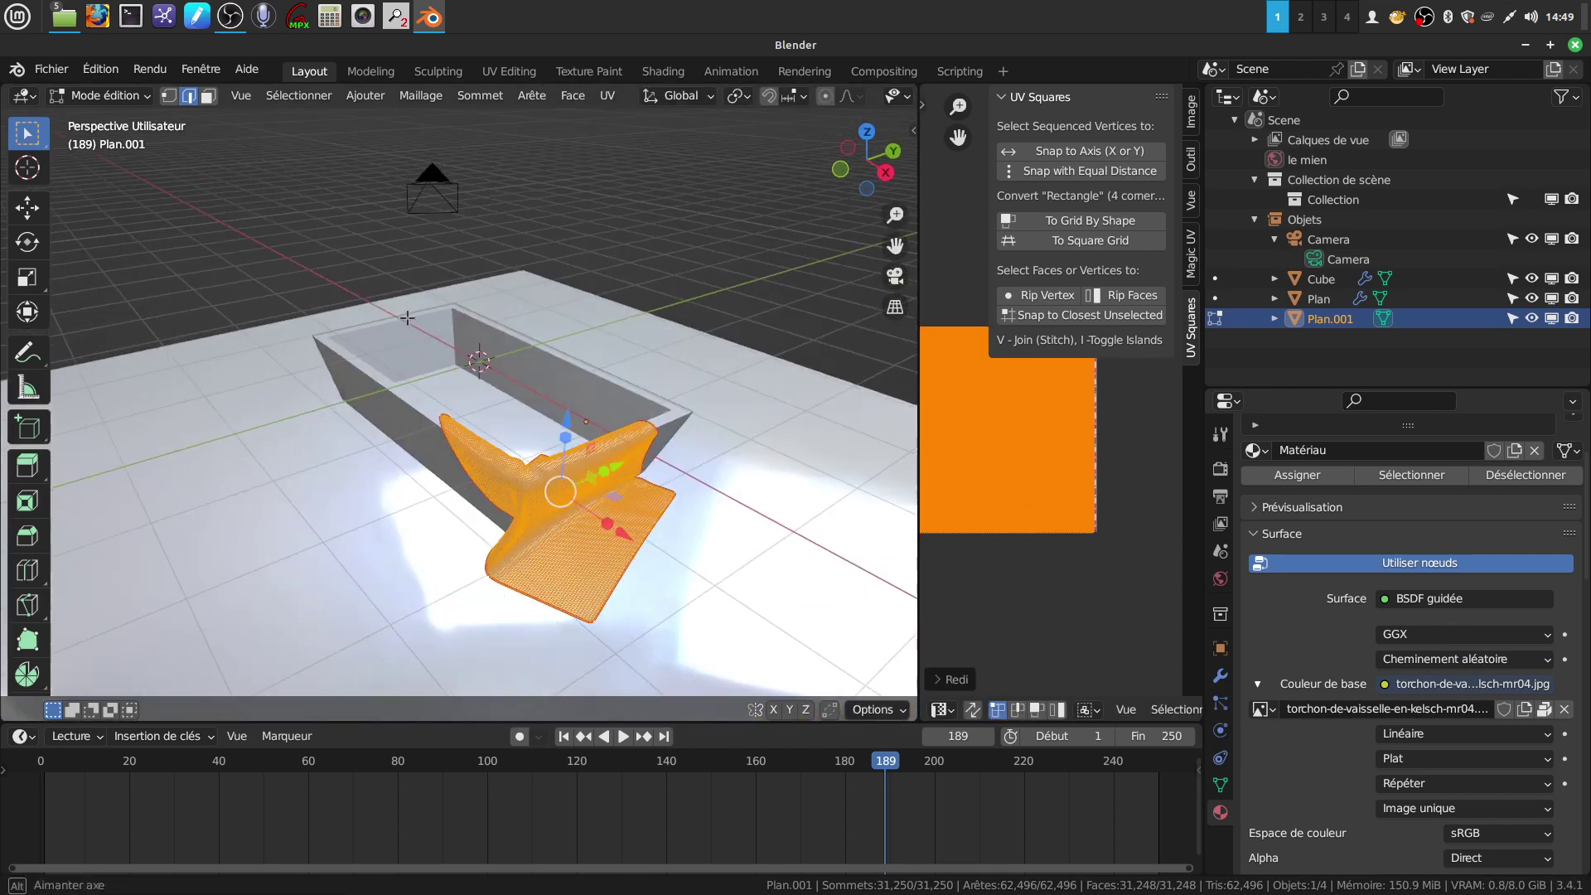
drag(920, 323, 963, 324)
scroll(808, 99, down, 2)
scroll(837, 99, down, 3)
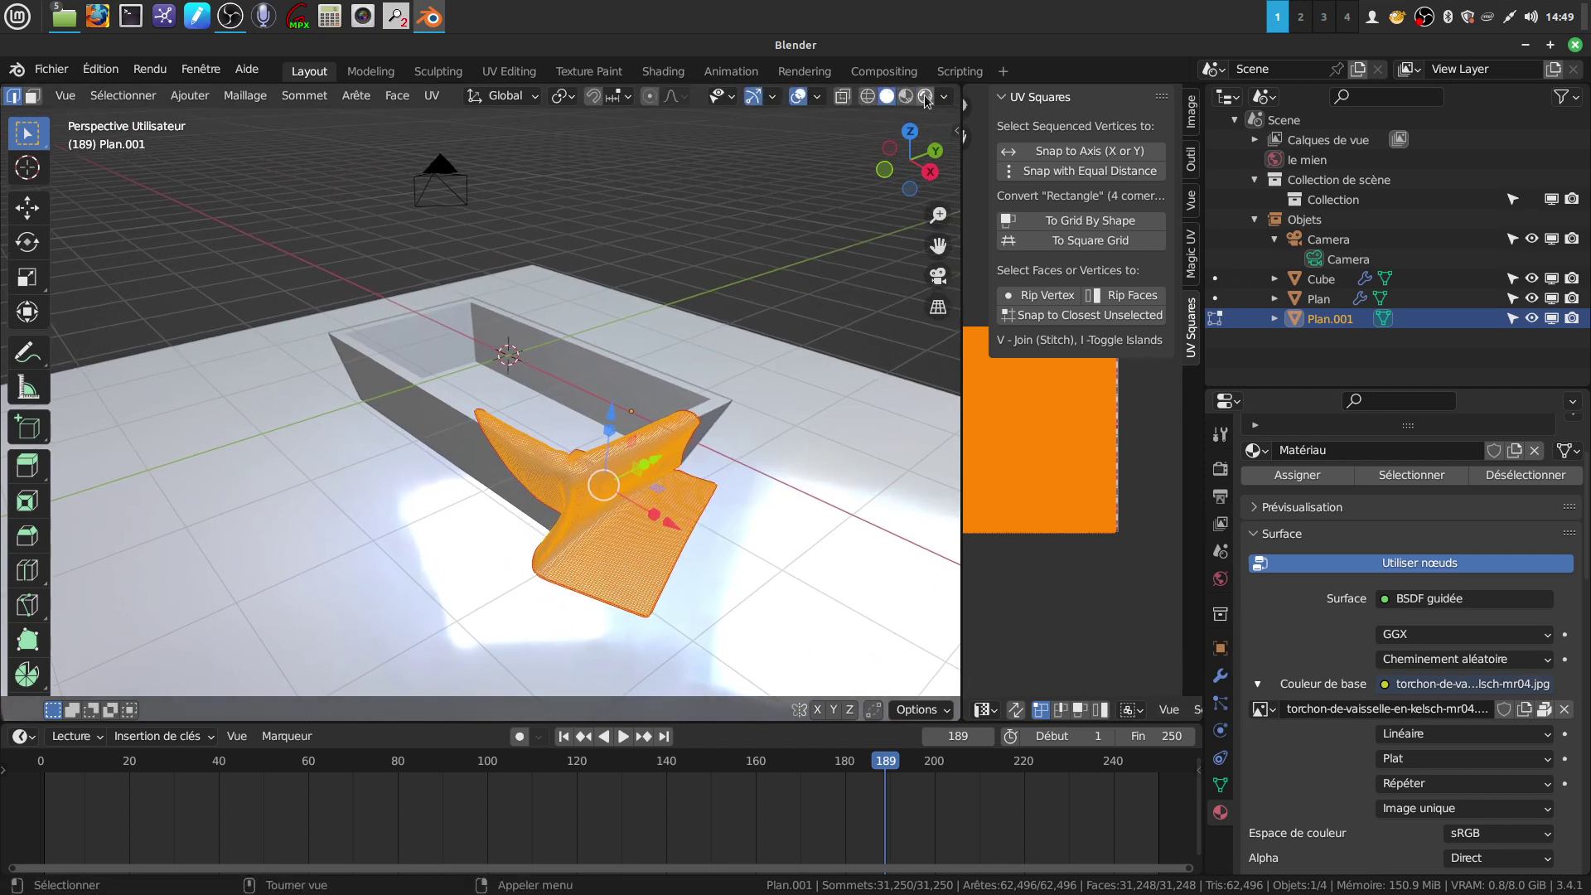
Step: Switch to Rendered shading in Object Mode and inspect the plaid cloth from another side
click(925, 100)
key(Tab)
scroll(612, 494, up, 2)
scroll(616, 535, up, 2)
mouse_move(693, 470)
middle_down()
mouse_move(668, 449)
mouse_move(479, 460)
mouse_move(503, 507)
mouse_move(570, 529)
mouse_move(856, 511)
mouse_move(669, 506)
mouse_move(684, 403)
mouse_move(732, 501)
mouse_move(717, 419)
mouse_move(812, 421)
mouse_move(810, 445)
mouse_move(644, 419)
mouse_move(644, 445)
mouse_move(515, 408)
middle_up()
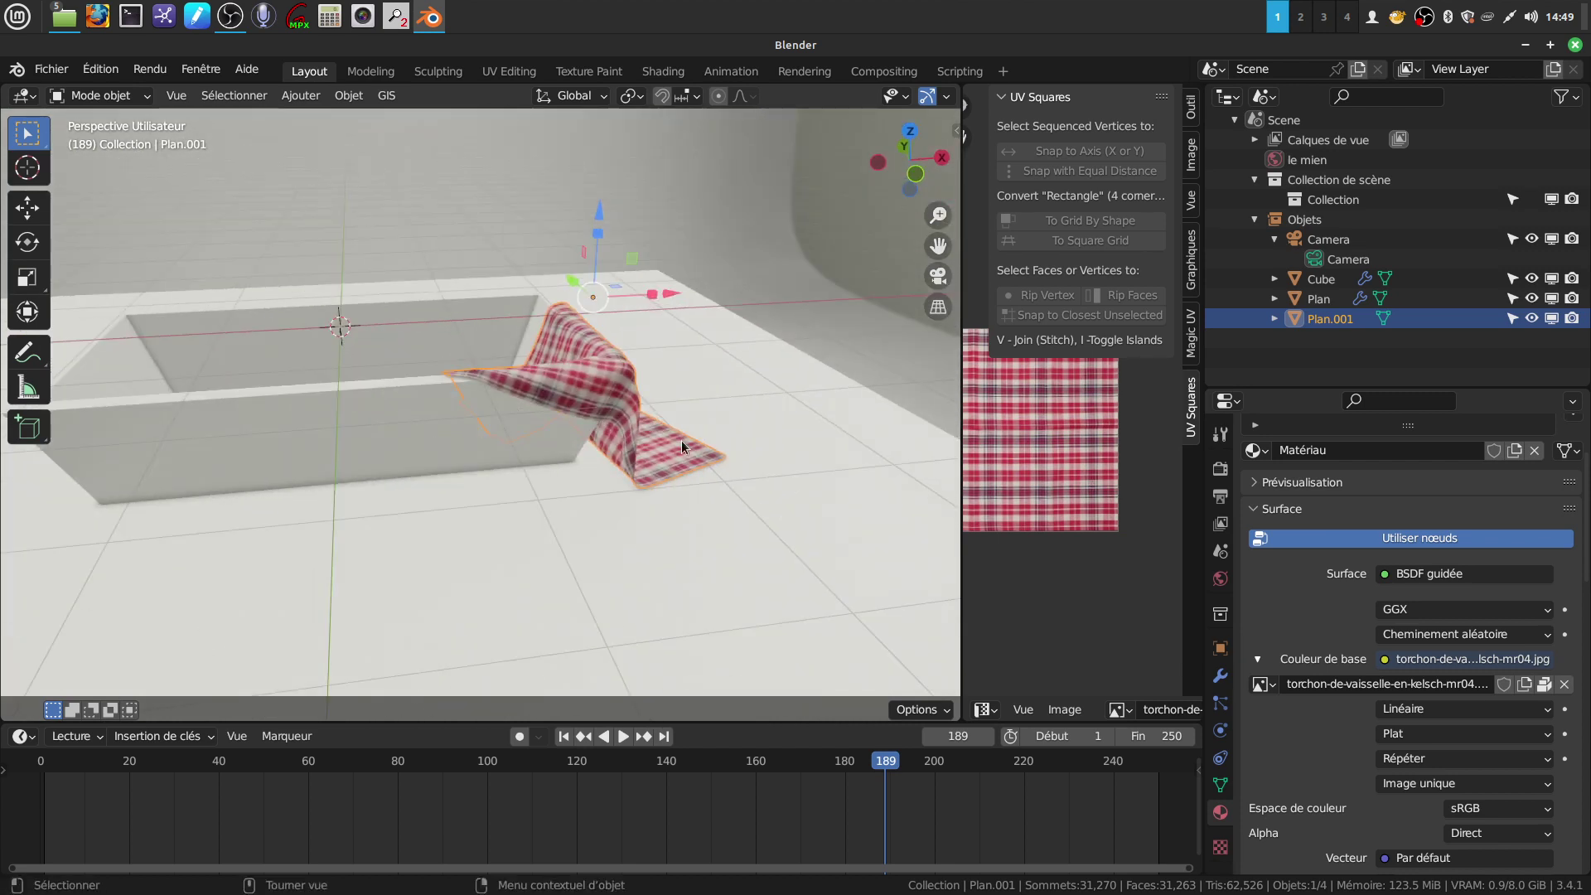
click(833, 286)
scroll(614, 357, up, 3)
mouse_move(614, 357)
middle_down()
mouse_move(706, 319)
mouse_move(838, 351)
mouse_move(781, 387)
mouse_move(642, 358)
mouse_move(634, 400)
mouse_move(702, 376)
mouse_move(680, 401)
mouse_move(522, 278)
middle_up()
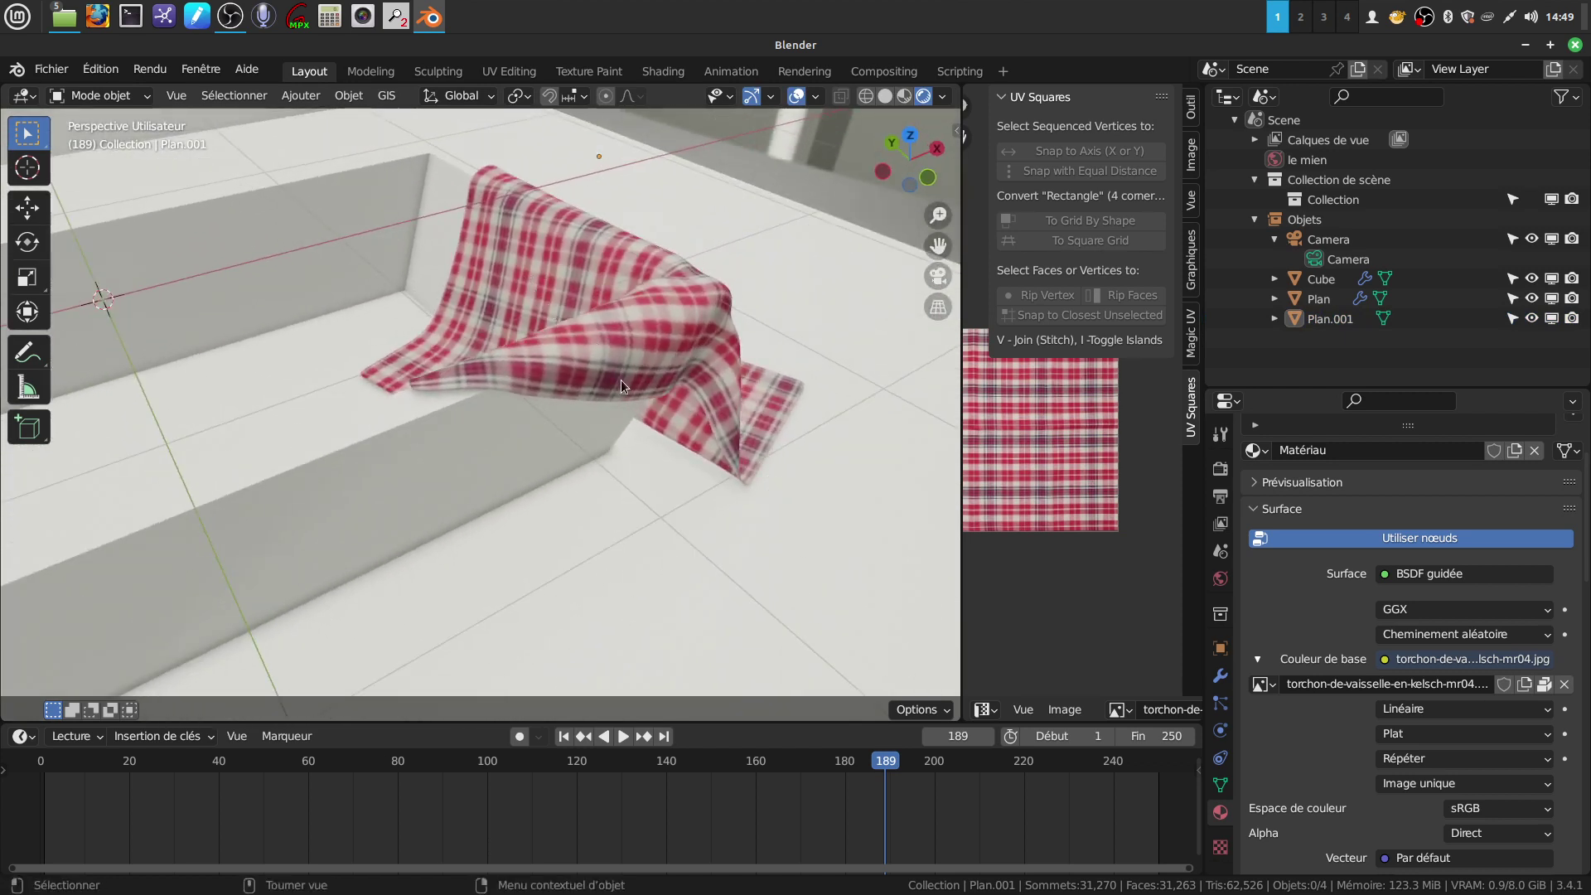
scroll(628, 378, up, 2)
mouse_move(581, 345)
middle_down()
mouse_move(539, 313)
mouse_move(624, 298)
mouse_move(587, 354)
mouse_move(599, 368)
mouse_move(411, 320)
mouse_move(396, 267)
mouse_move(517, 236)
mouse_move(579, 369)
mouse_move(564, 385)
mouse_move(587, 373)
middle_up()
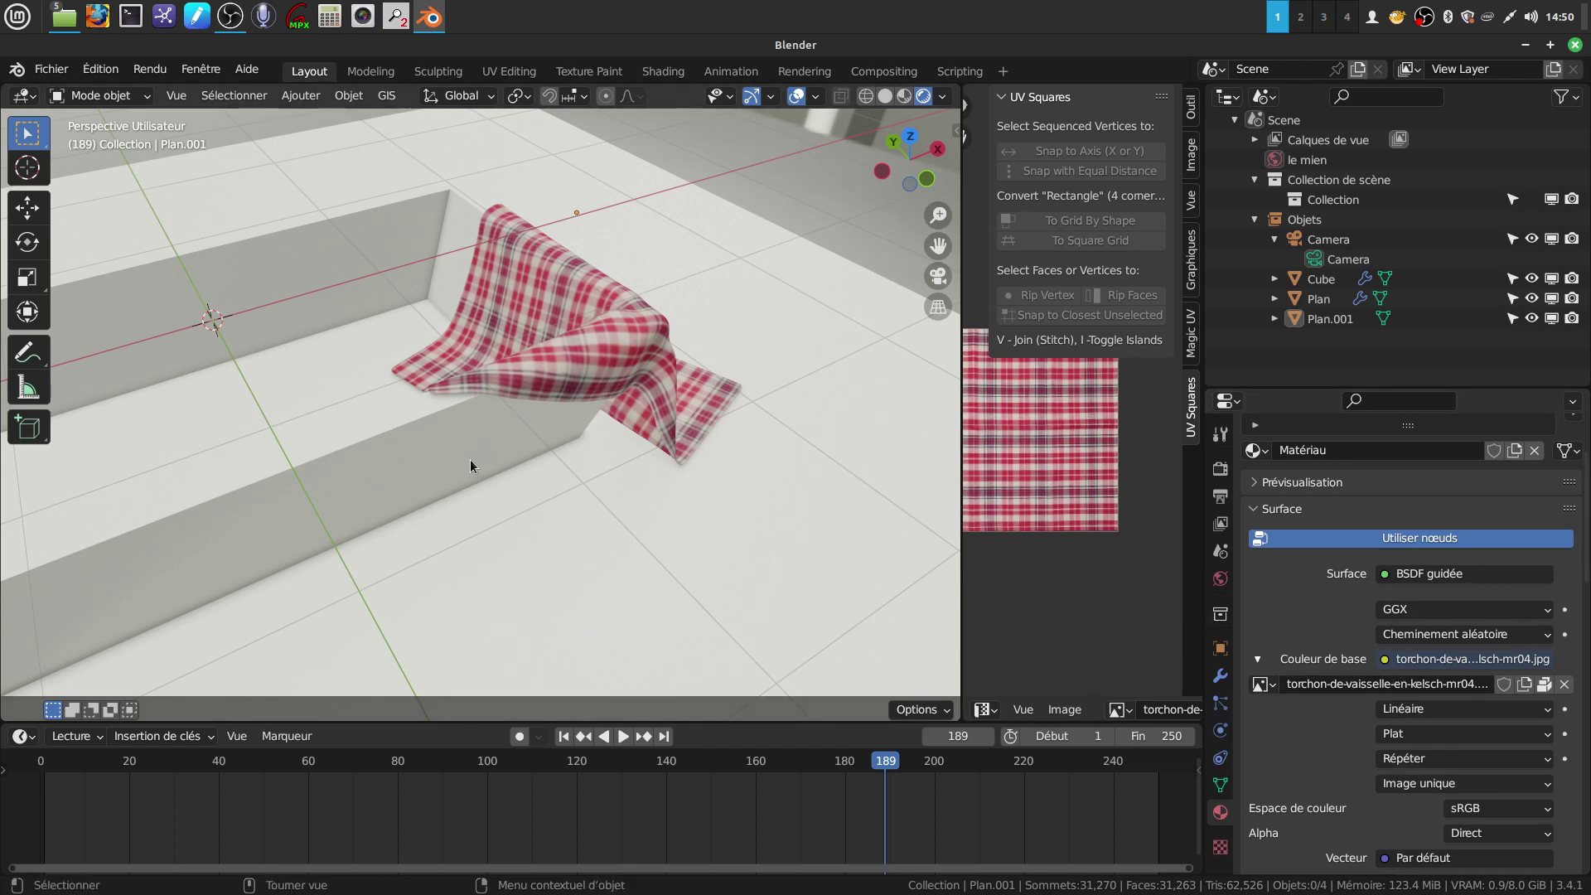
click(344, 485)
click(733, 274)
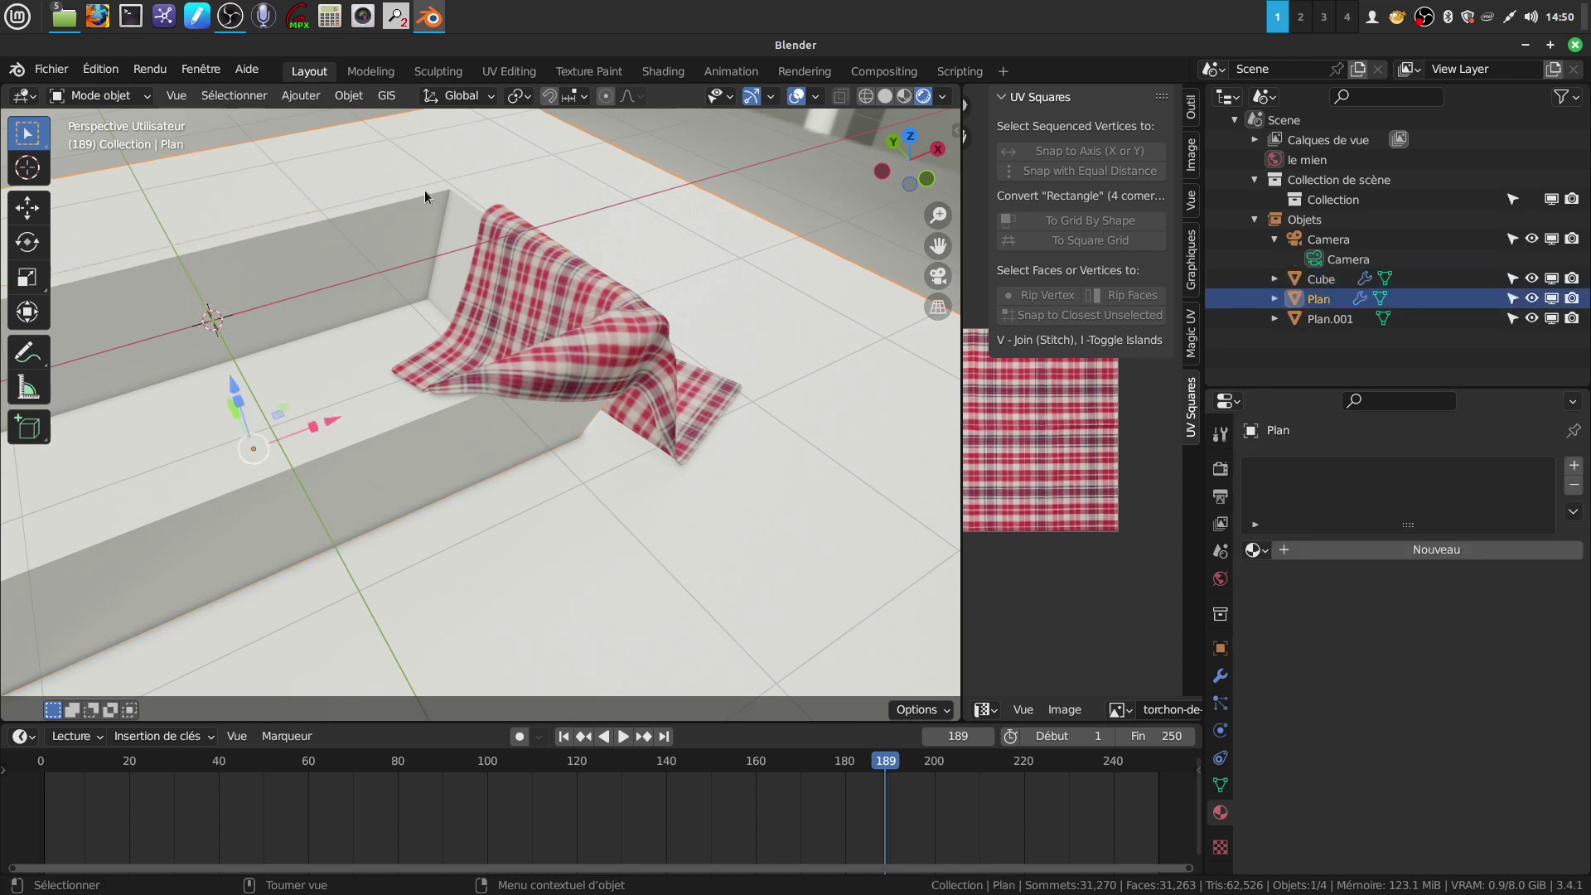
click(409, 465)
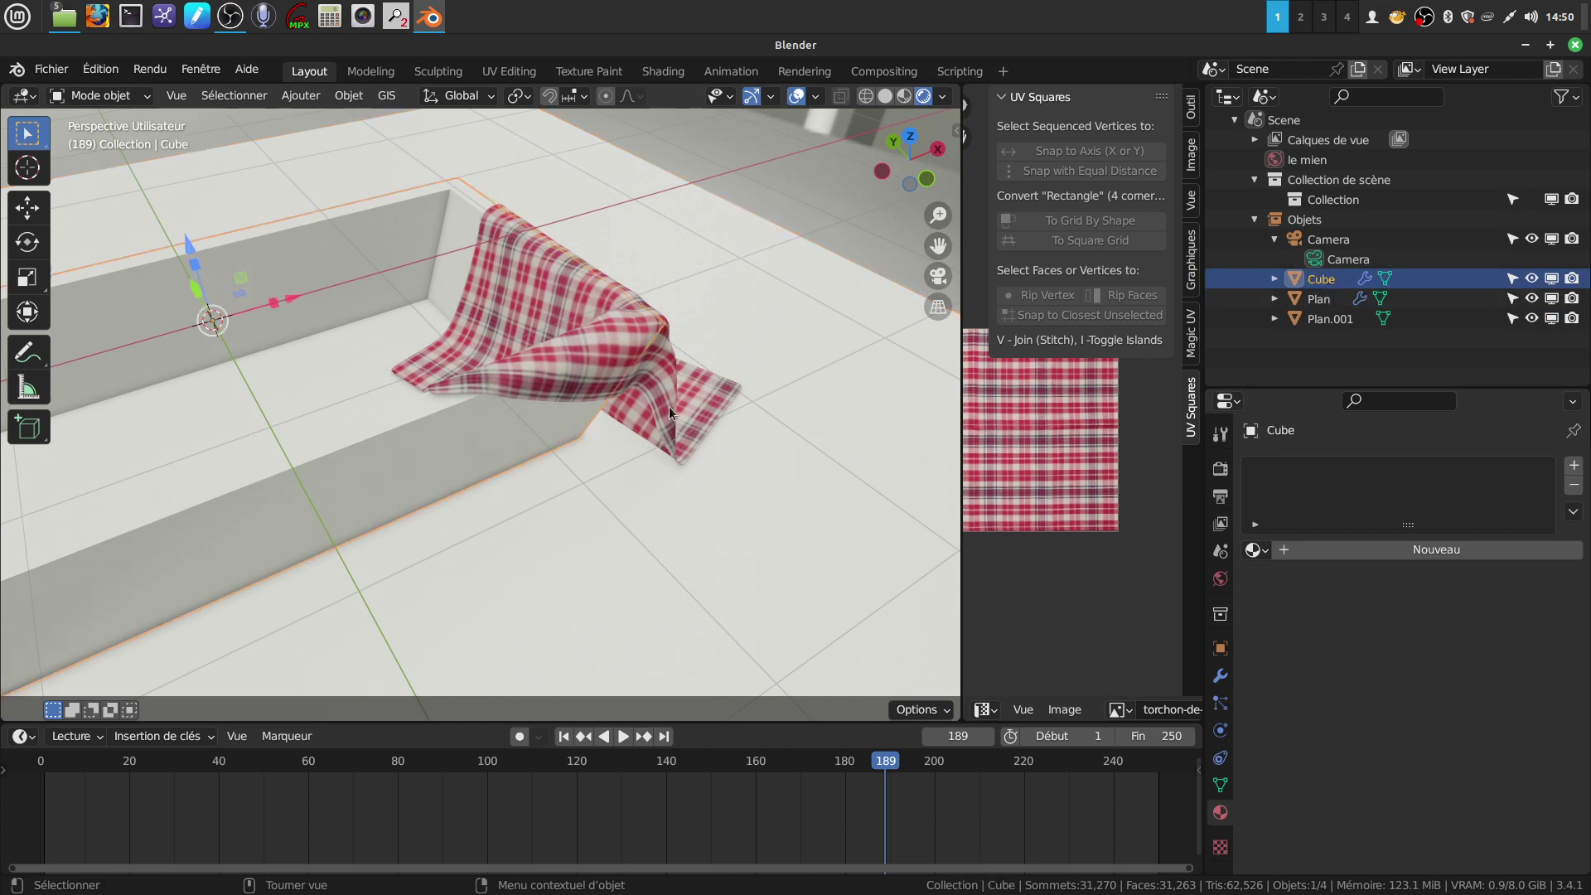
click(877, 222)
mouse_move(674, 370)
middle_down()
mouse_move(547, 315)
mouse_move(600, 297)
mouse_move(696, 390)
mouse_move(744, 400)
mouse_move(681, 399)
mouse_move(559, 310)
mouse_move(593, 283)
mouse_move(728, 344)
mouse_move(714, 365)
middle_up()
scroll(576, 316, down, 1)
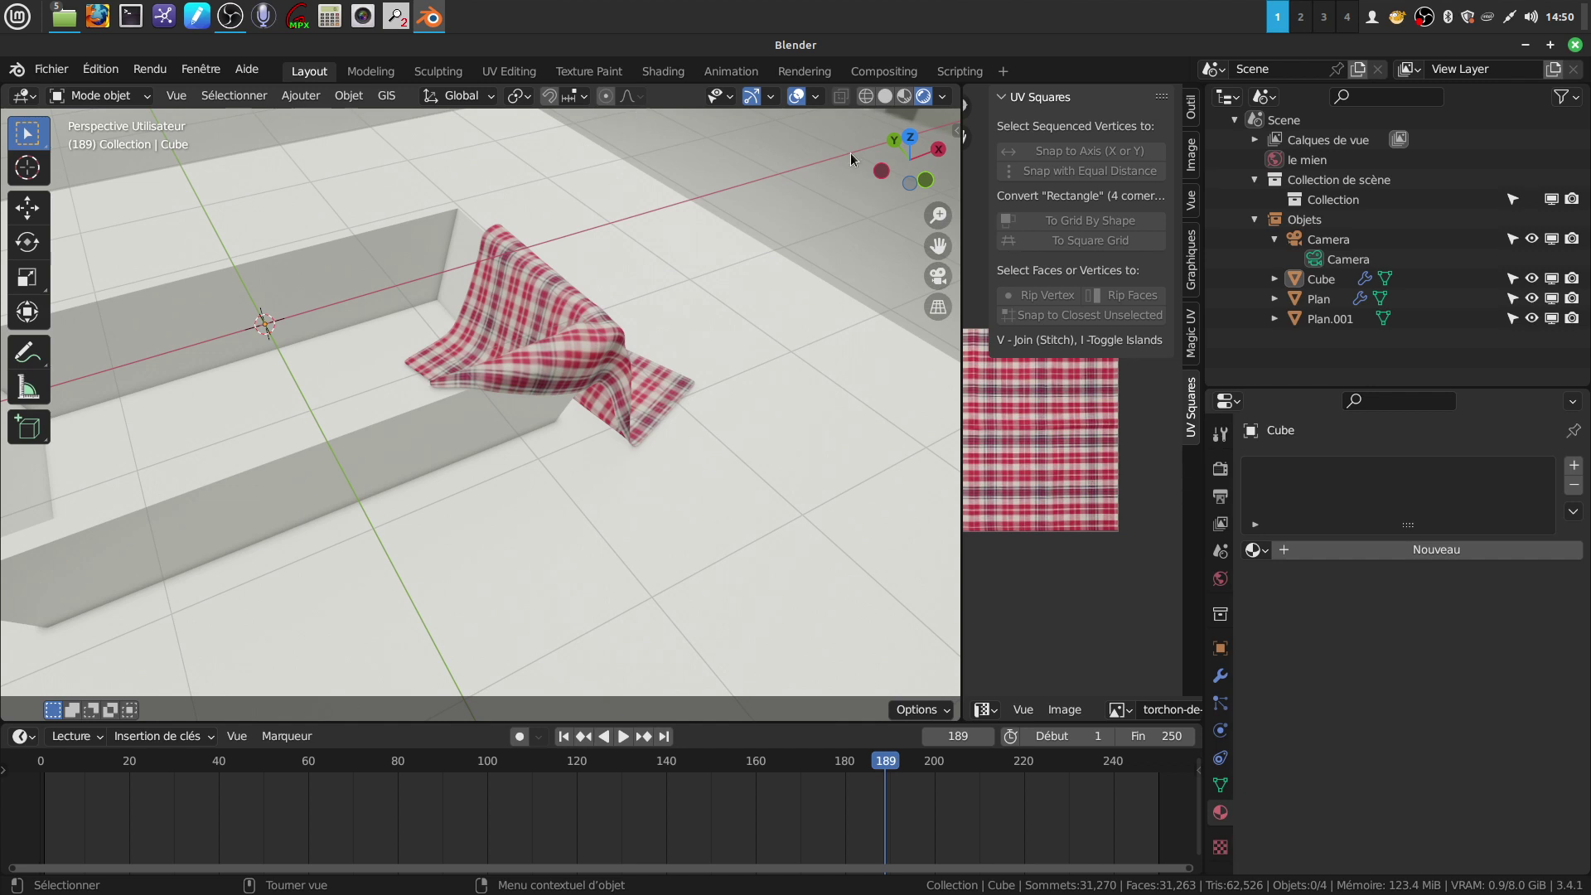
right_click(1423, 16)
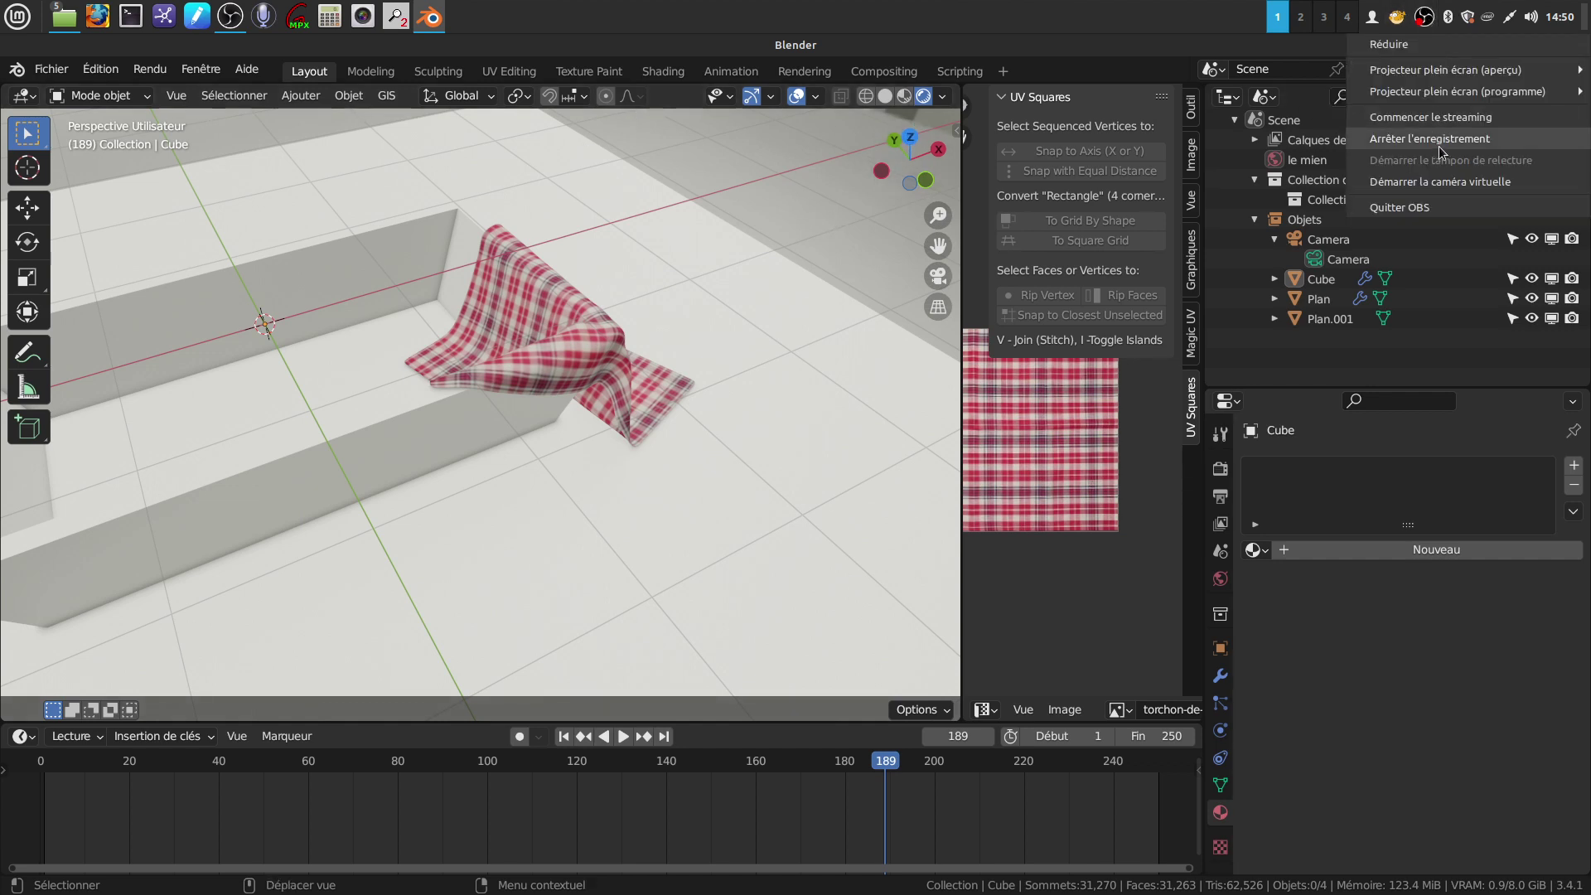